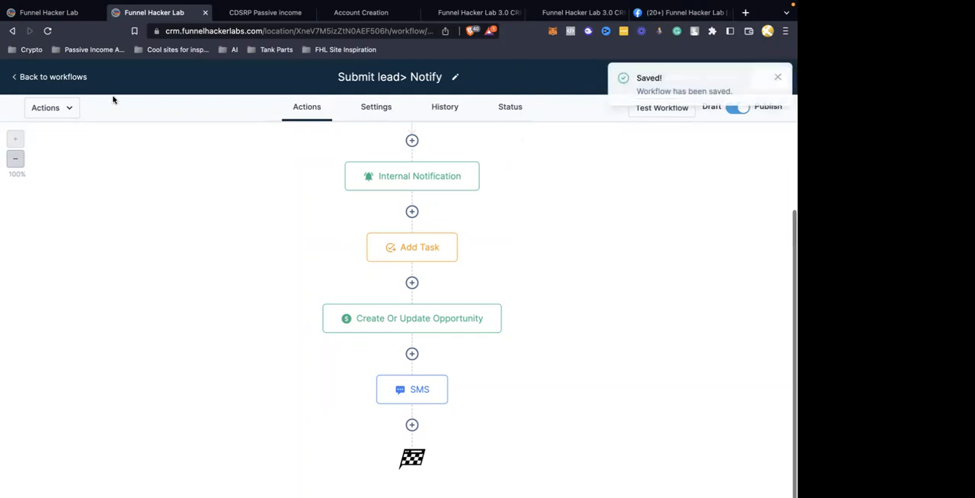
In the Real Estate Leads pipeline, move the test opportunity through Replied and Not Replied, and back to the Lead stage
left_click(67, 78)
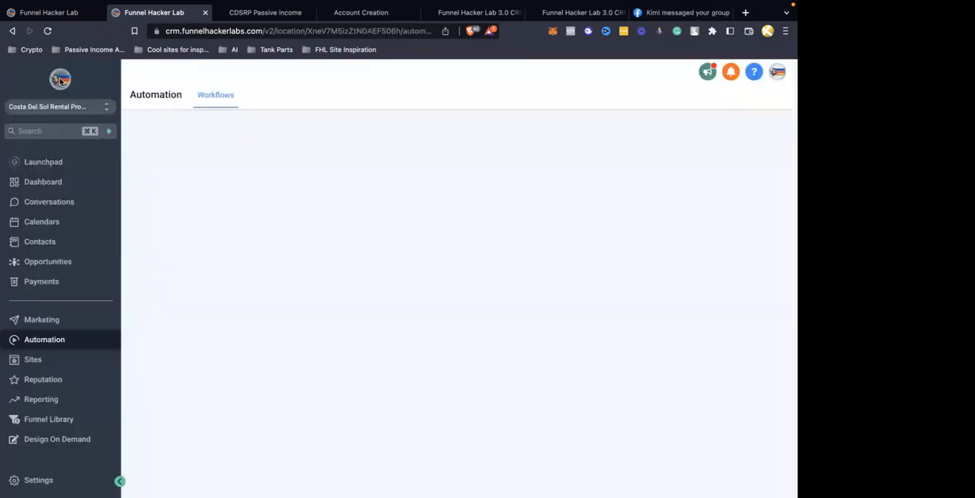
left_click(57, 259)
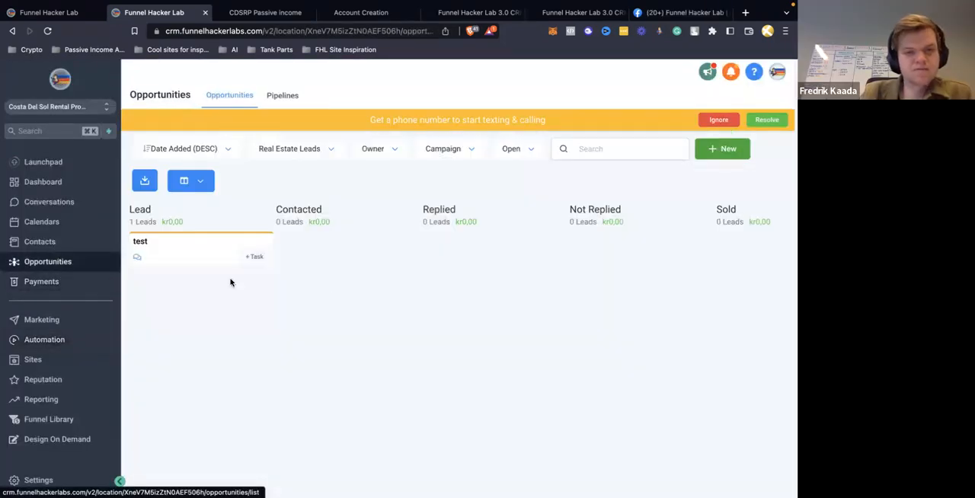
left_click_drag(187, 246, 472, 227)
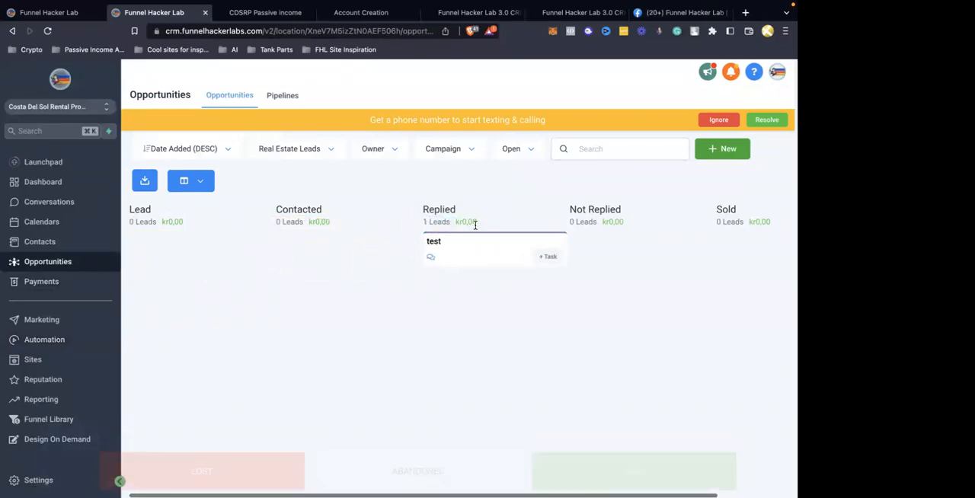
left_click_drag(536, 244, 619, 211)
left_click_drag(502, 262, 245, 278)
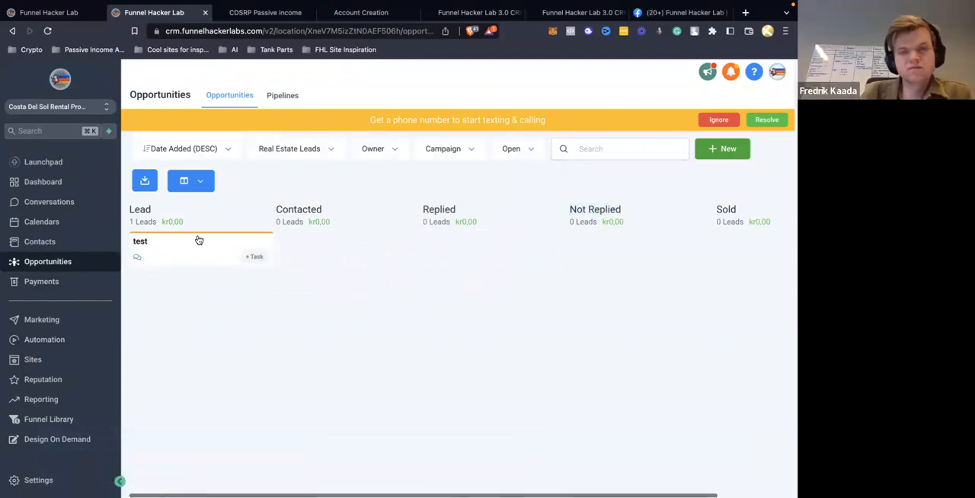
Open the "Submit lead> Notify" workflow and review the settings of its SMS action
left_click(45, 344)
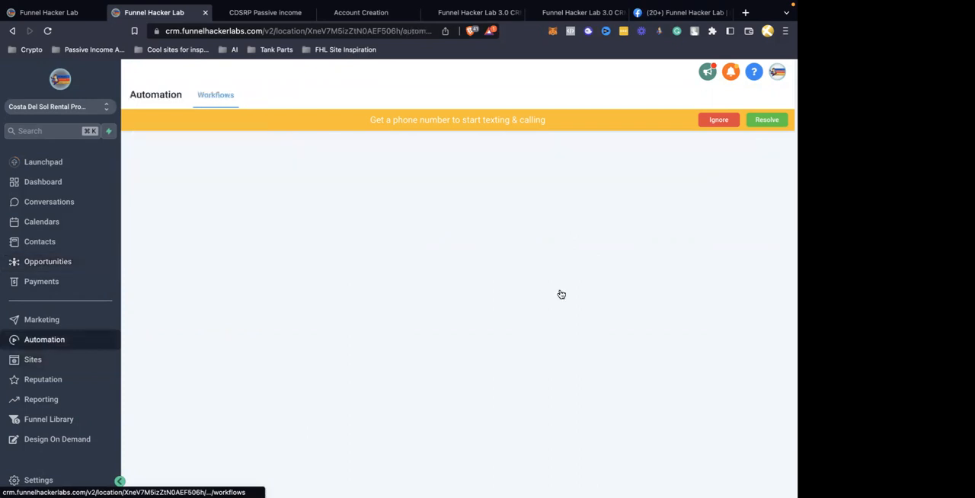
left_click(348, 227)
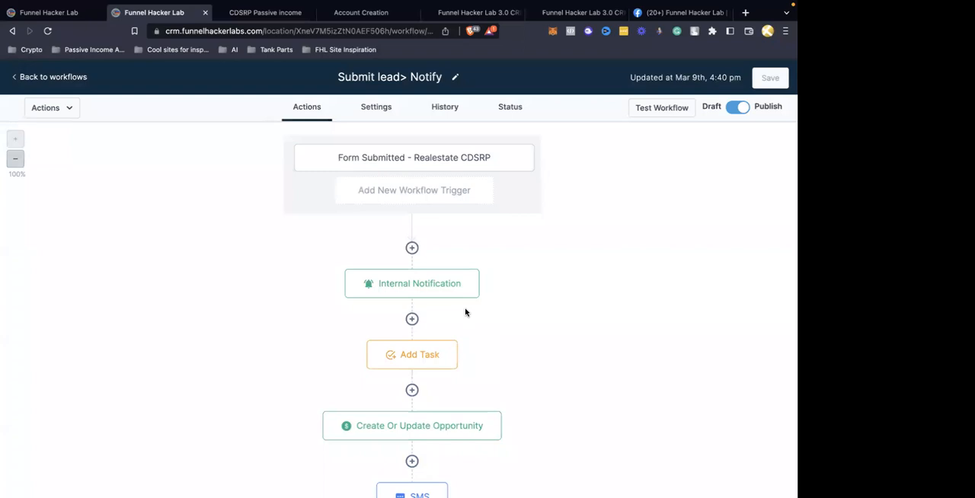
scroll(465, 312, "down", 3)
left_click(435, 391)
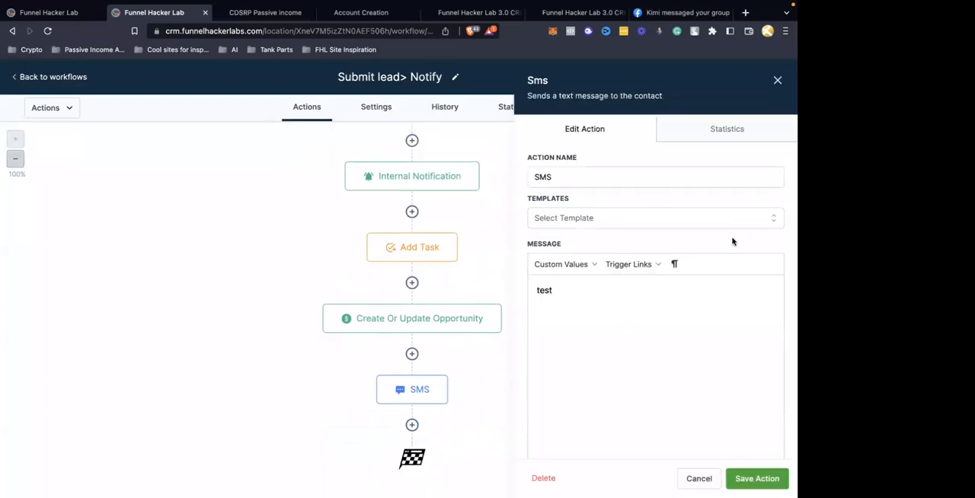
left_click(776, 81)
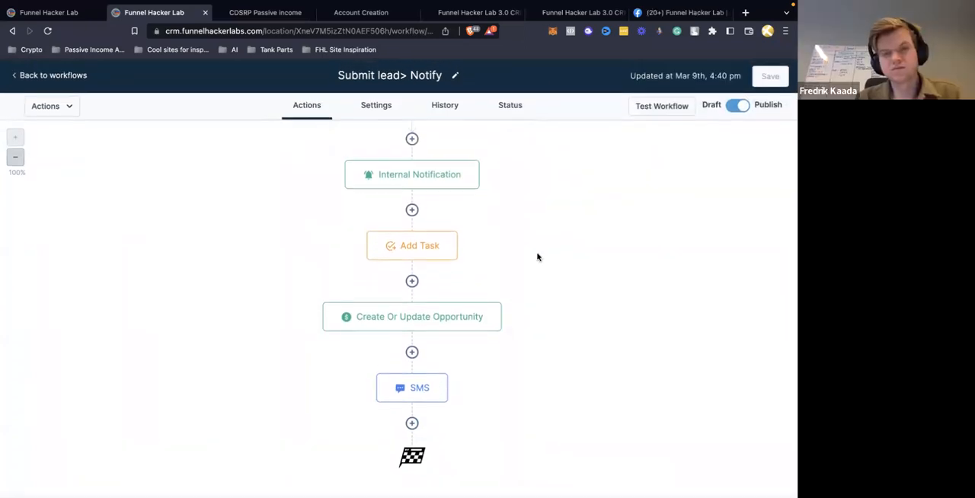
Add a Create/Update Opportunity action after the SMS, using pipeline Real Estate Leads and stage Contacted, and save the workflow
left_click(411, 428)
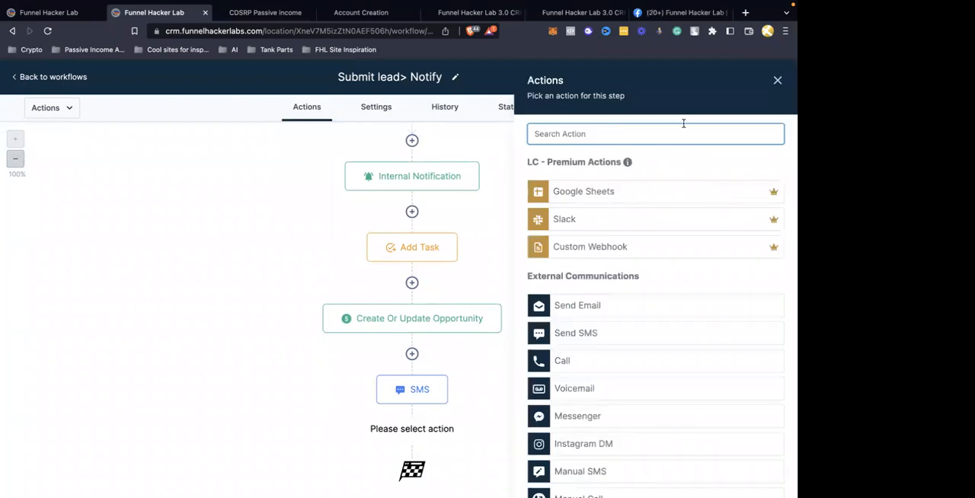
type("opp")
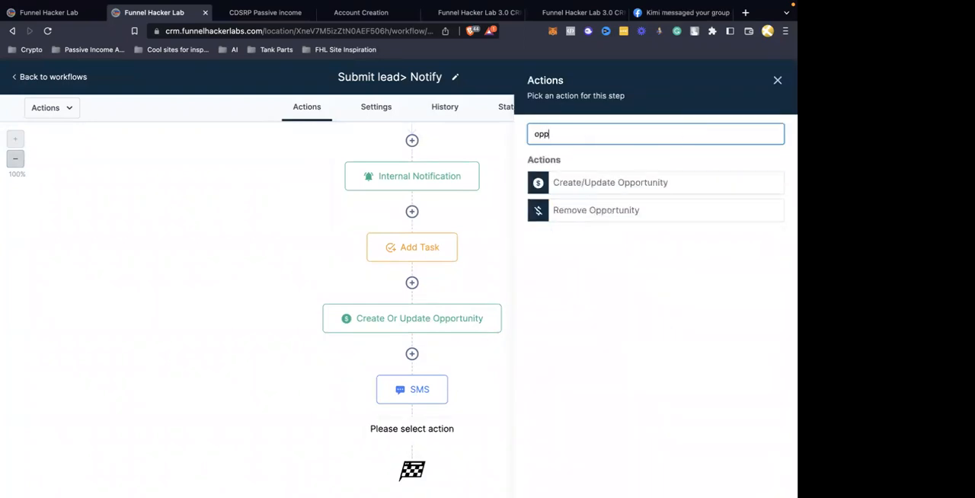
left_click(620, 187)
left_click(589, 203)
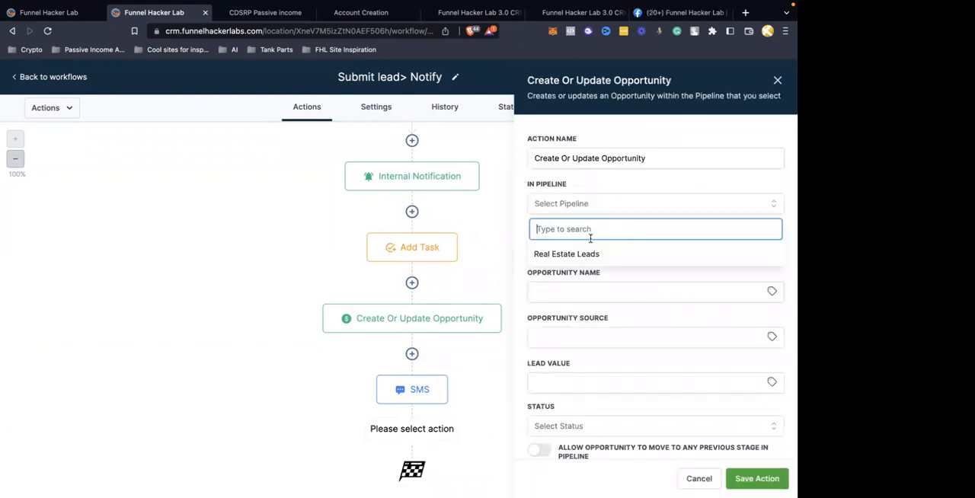
left_click(586, 257)
left_click(587, 247)
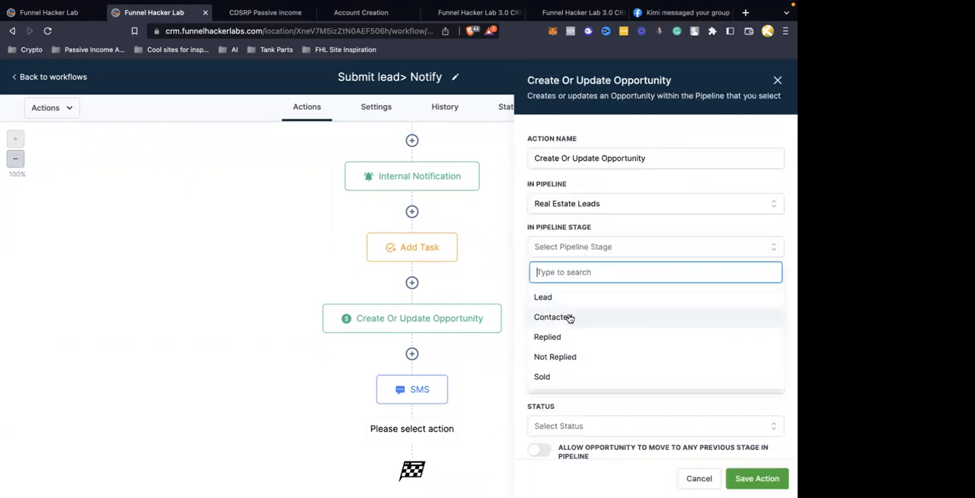
left_click(569, 317)
left_click(756, 478)
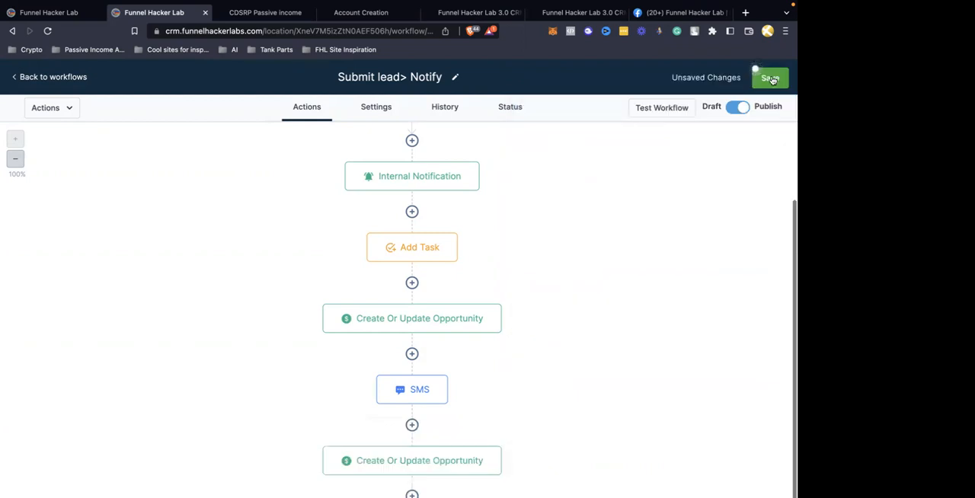
left_click(770, 77)
Return to the opportunities board and move the test opportunity from Lead to the Contacted stage
left_click(61, 77)
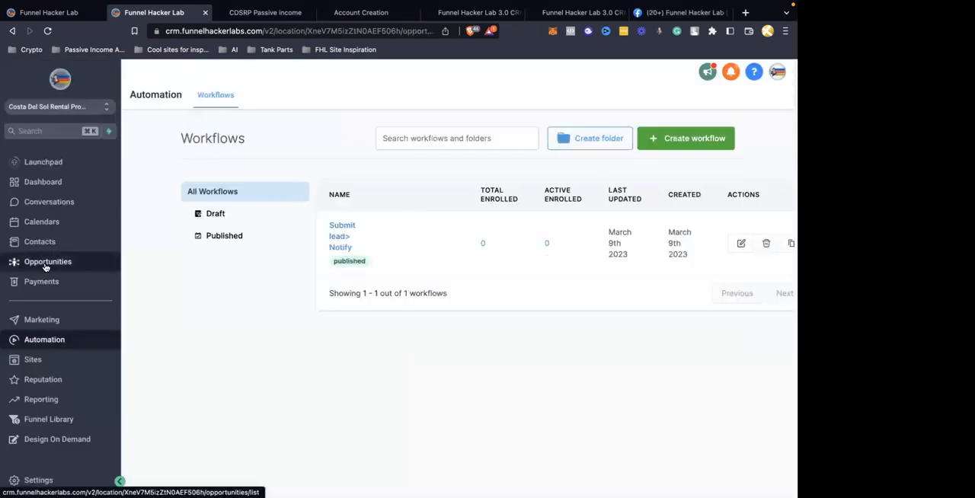
left_click(49, 263)
left_click_drag(196, 250, 361, 259)
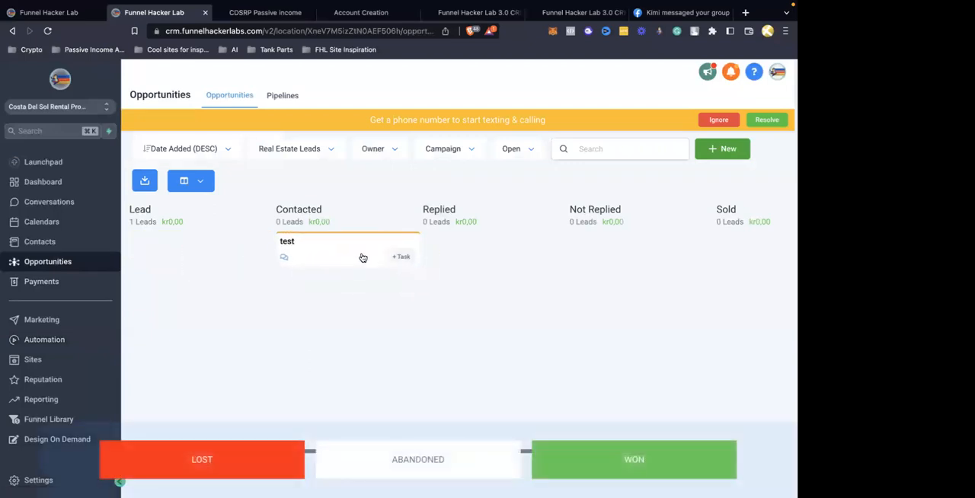
Reopen the "Submit lead> Notify" workflow and add a Wait action after the last Create Or Update Opportunity action
left_click(77, 340)
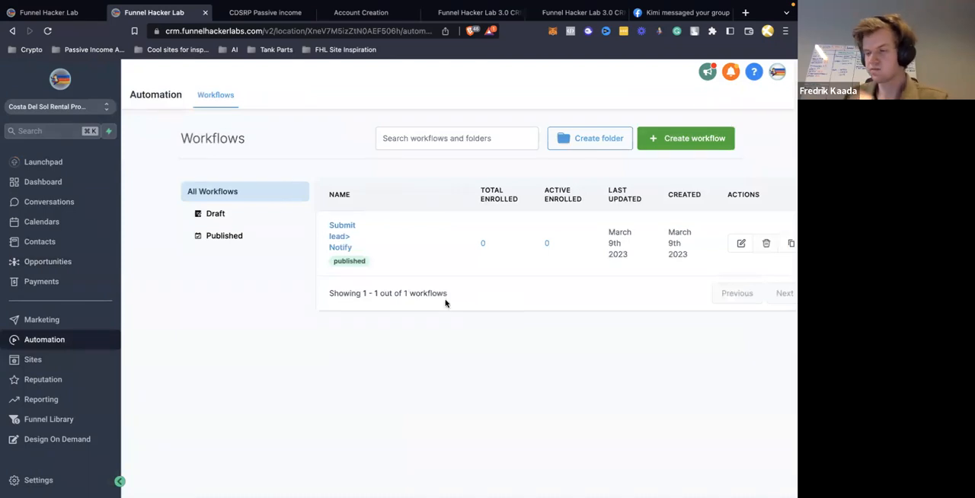
left_click(339, 237)
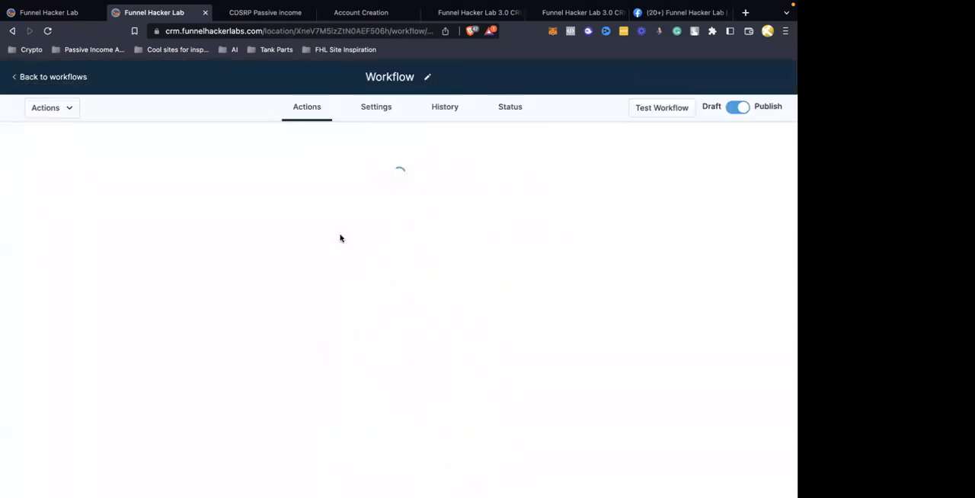
scroll(340, 239, "down", 3)
left_click(412, 425)
type("wait")
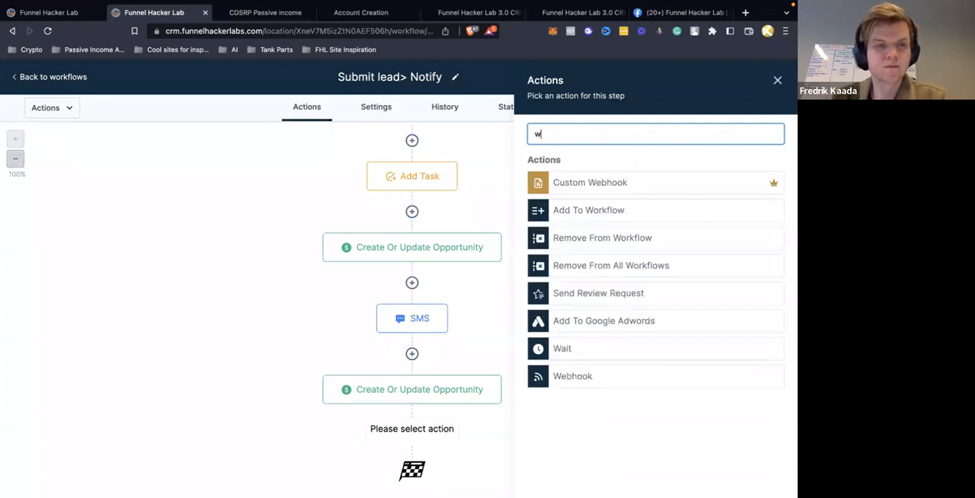
left_click(576, 192)
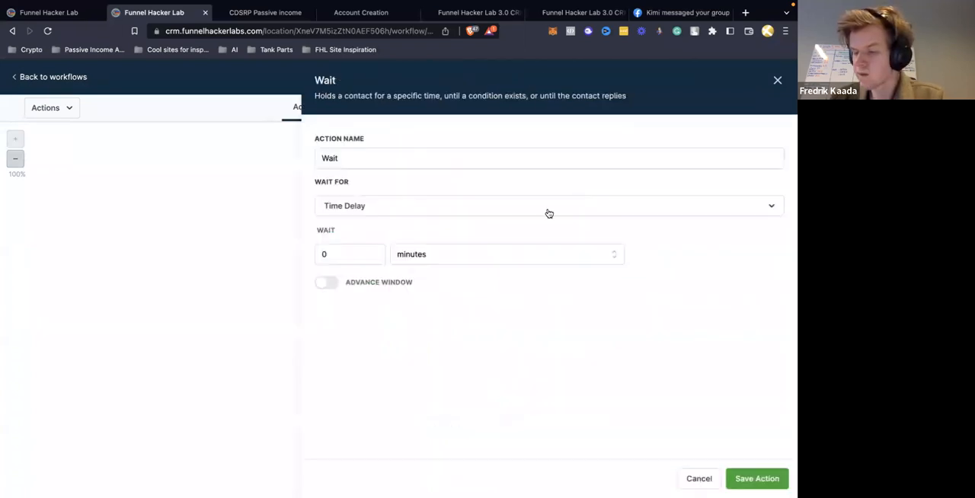
Make the Wait action wait for a Contact Reply to the SMS step, and save the action
left_click(429, 211)
scroll(392, 314, "down", 3)
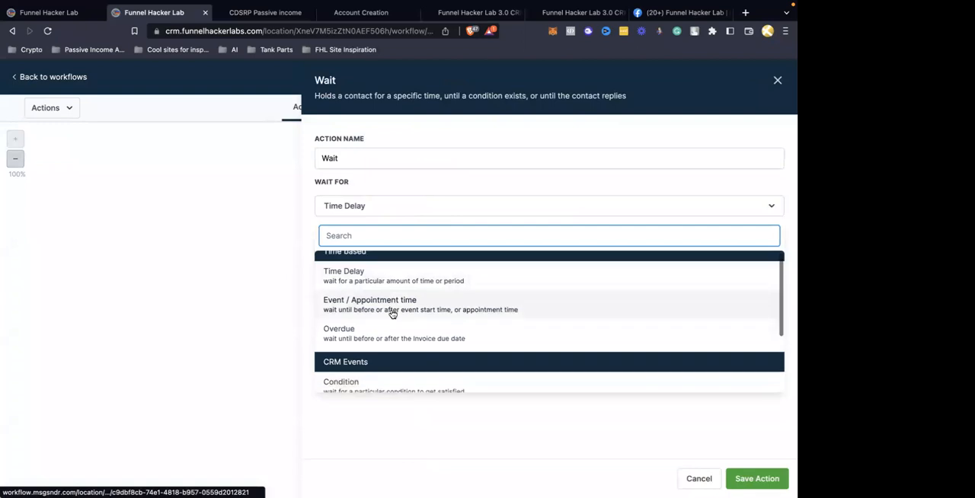
left_click(371, 330)
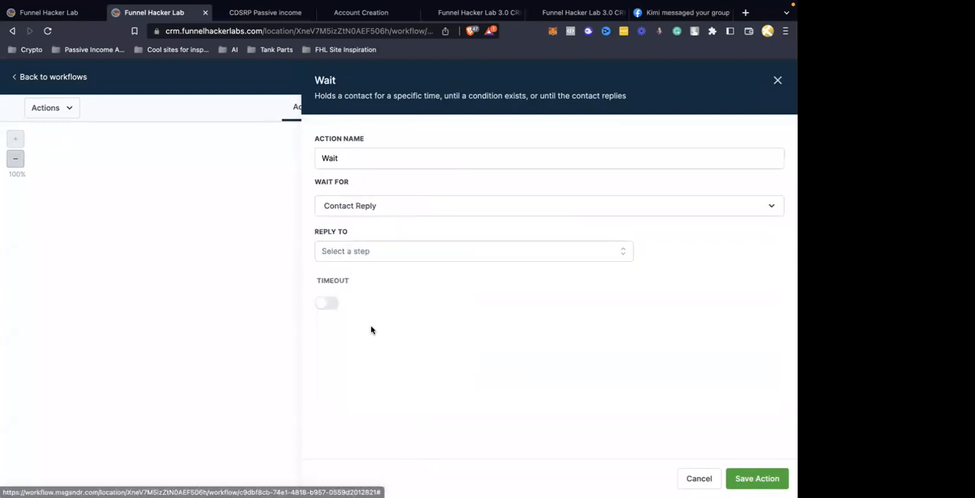
left_click(354, 250)
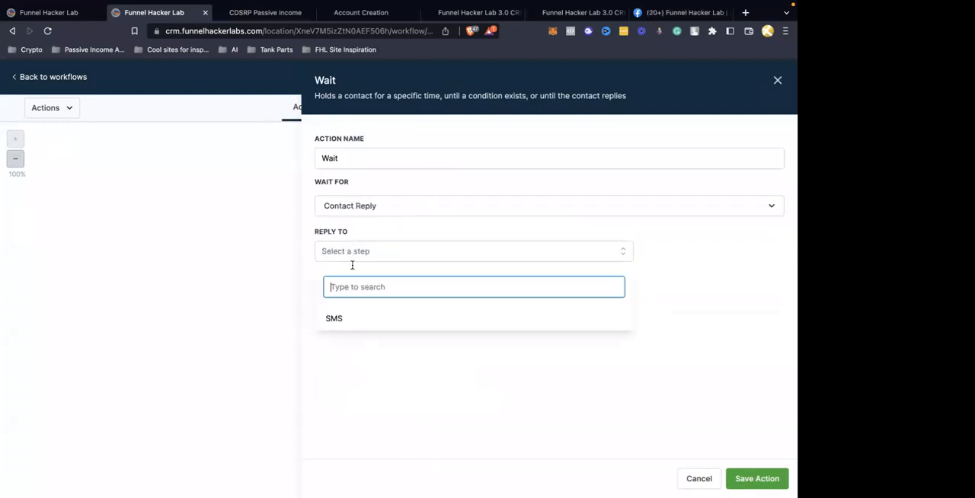
left_click(345, 319)
left_click(547, 363)
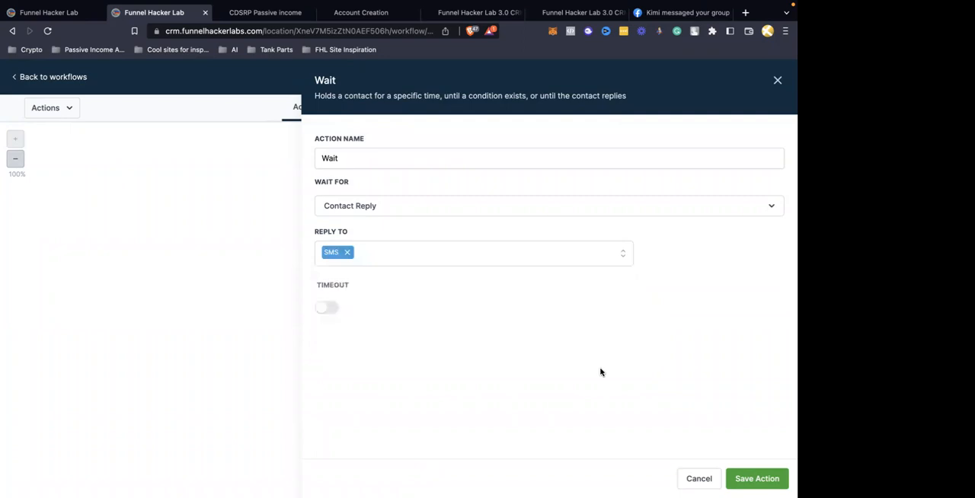
left_click(765, 478)
Add an if-type Condition action at the end of the workflow, after the Wait action
scroll(561, 391, "down", 1)
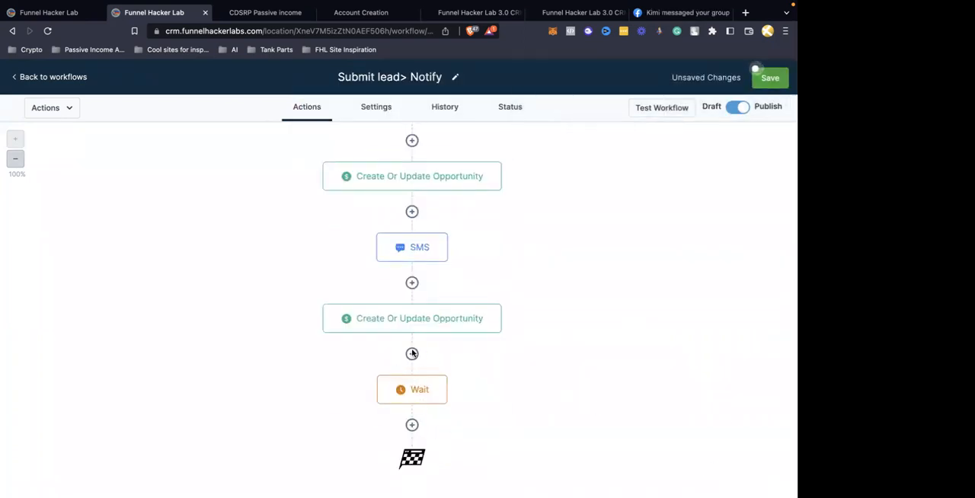
left_click(411, 425)
type("i")
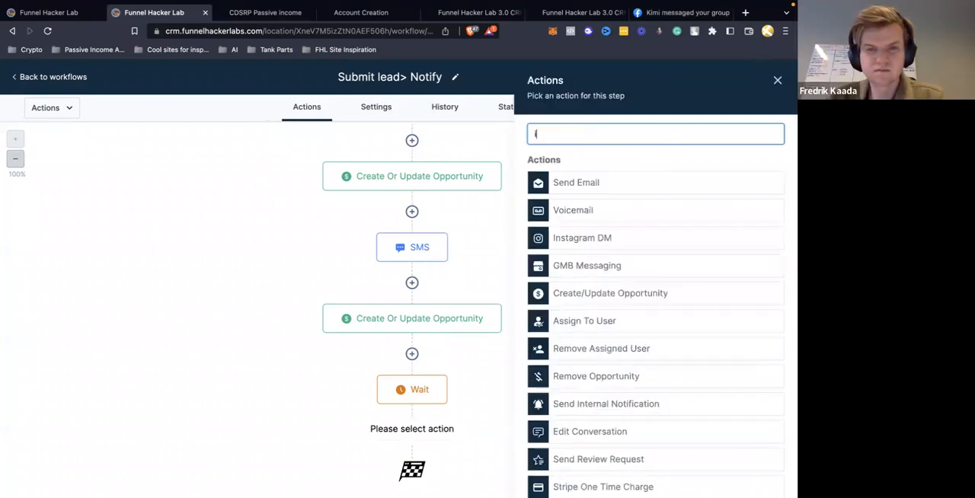
type("f")
left_click(610, 211)
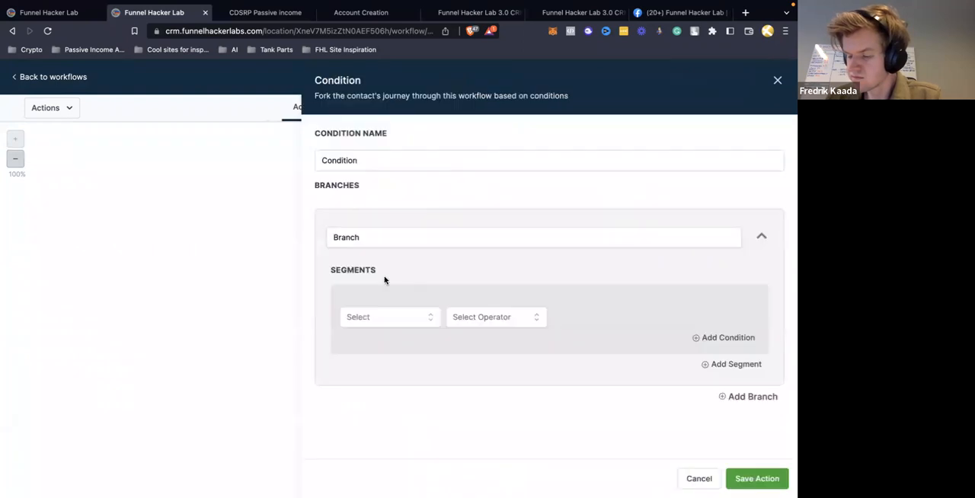
Set the branch's segment condition to Contact replied with the value Yes
left_click(374, 320)
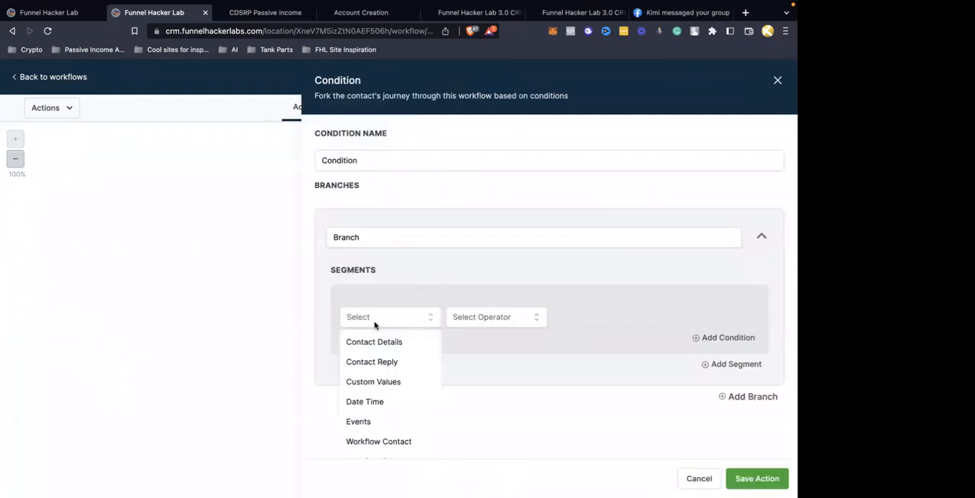
left_click(374, 361)
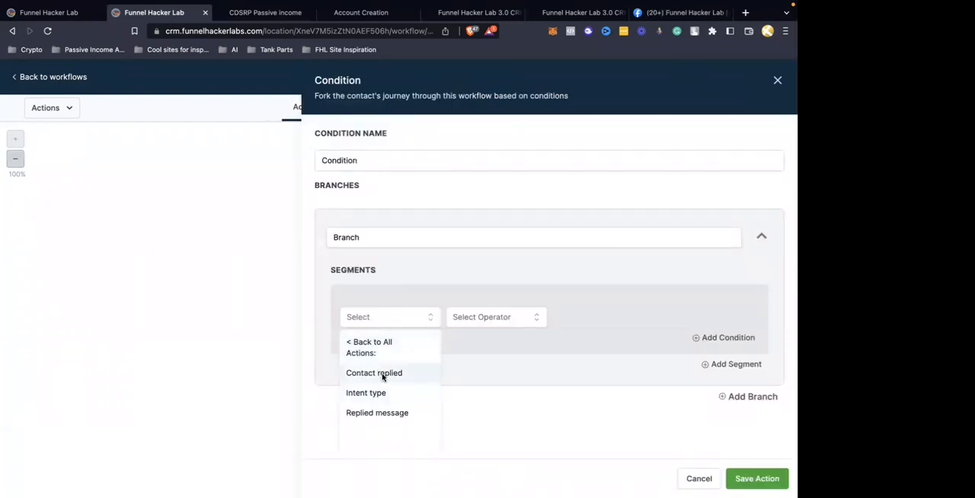
left_click(382, 373)
left_click(481, 320)
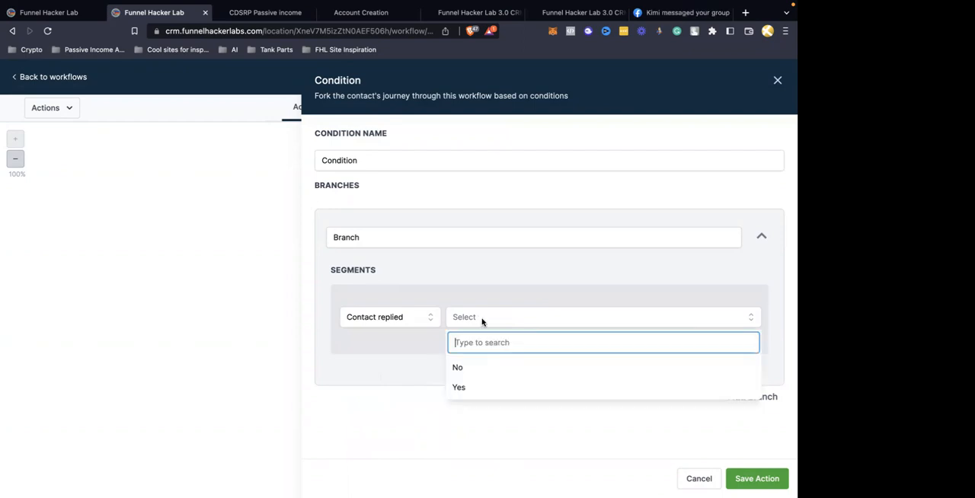
left_click(407, 319)
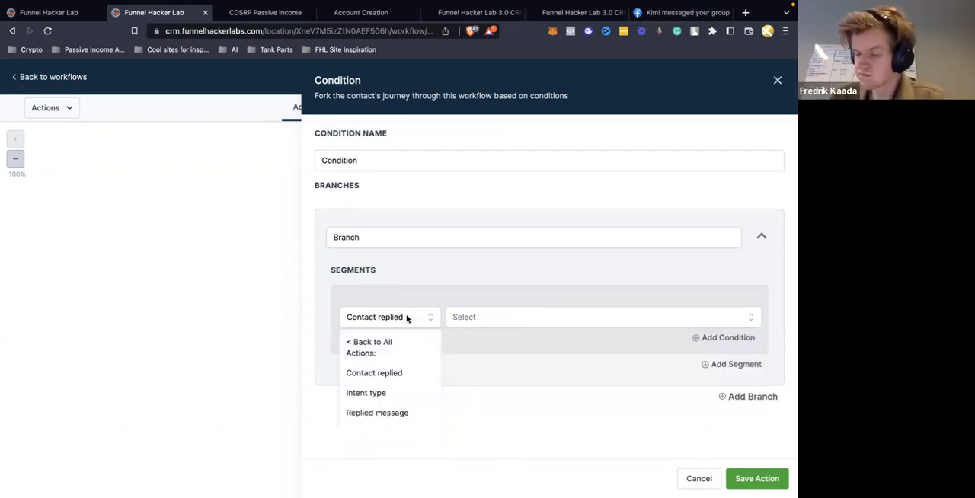
left_click(390, 393)
left_click(478, 325)
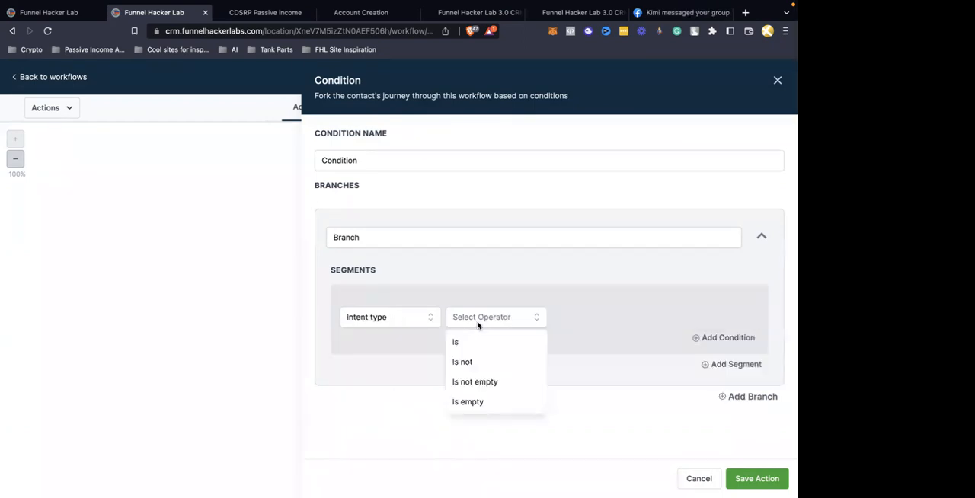
left_click(404, 320)
left_click(396, 375)
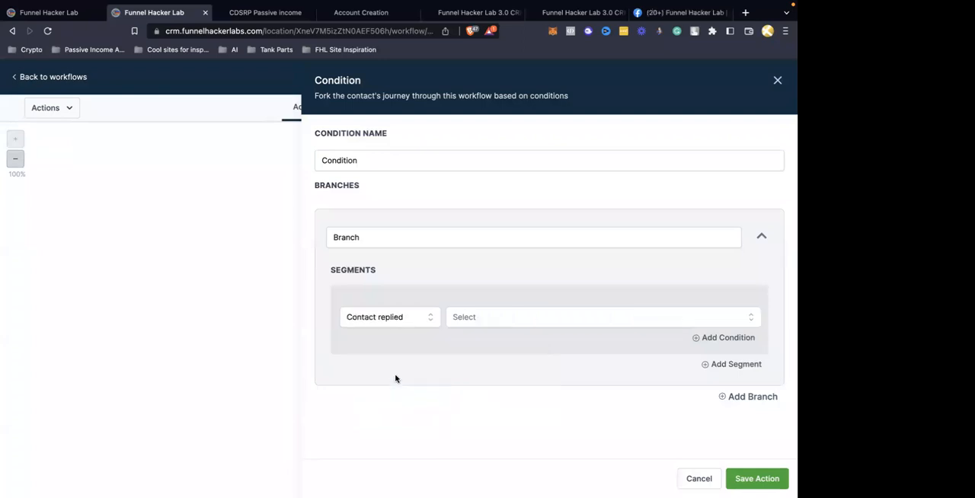
left_click(495, 324)
left_click(465, 392)
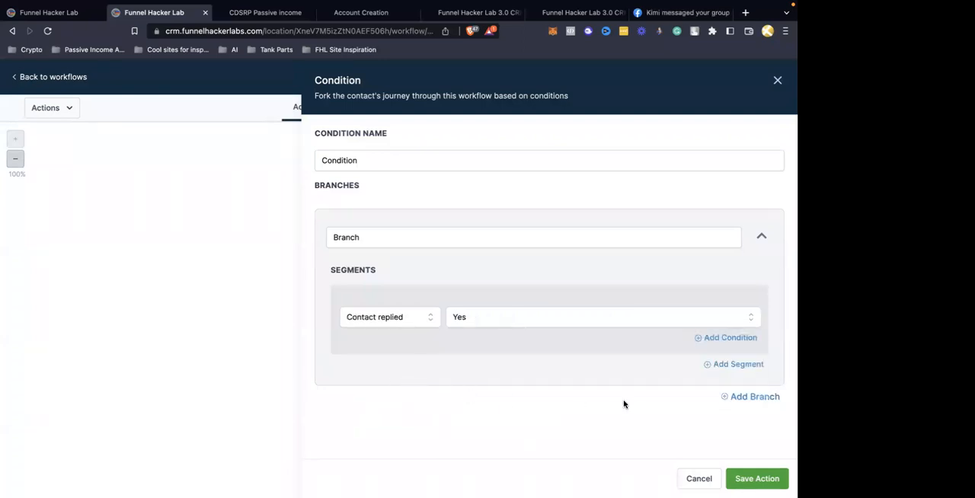
Rename the condition's branch to "replied" and save the Condition action
double_click(400, 239)
type("replied")
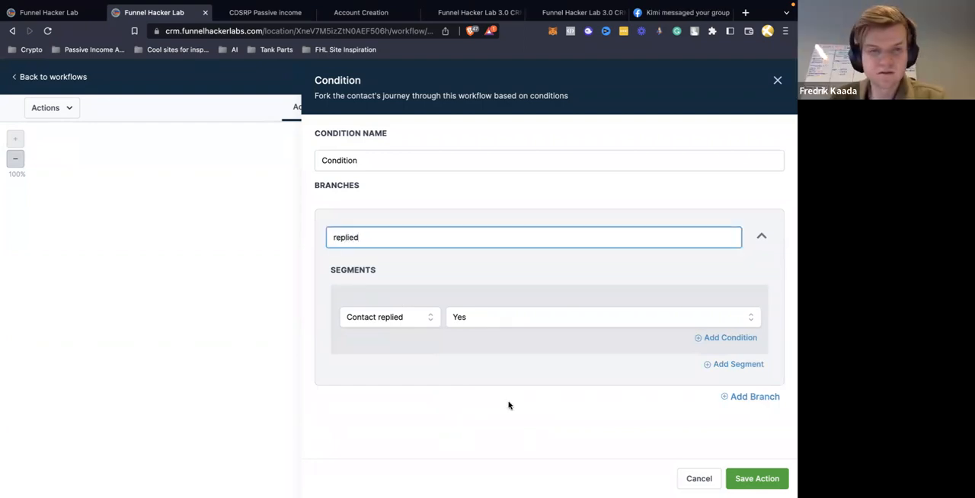
left_click(753, 477)
scroll(536, 403, "down", 2)
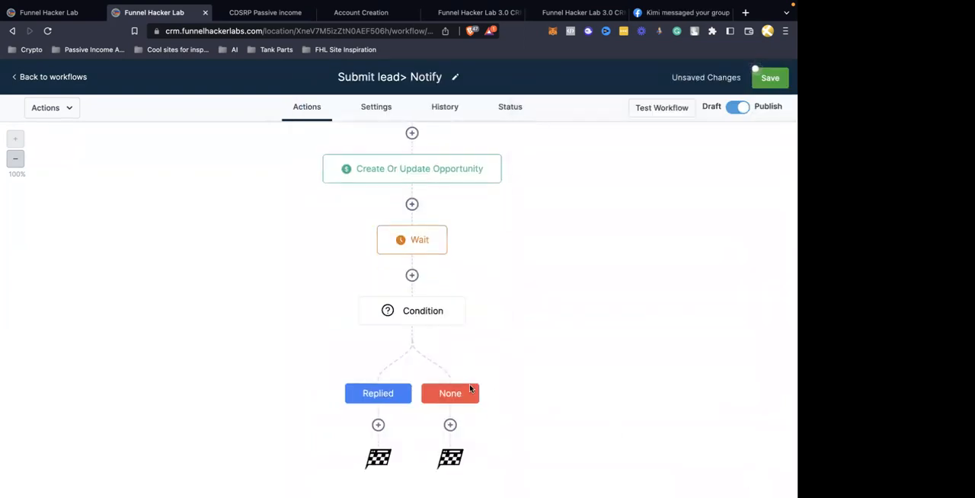
Add a Create/Update Opportunity action to the Replied branch with pipeline Real Estate Leads and stage Replied, and save it
left_click(377, 424)
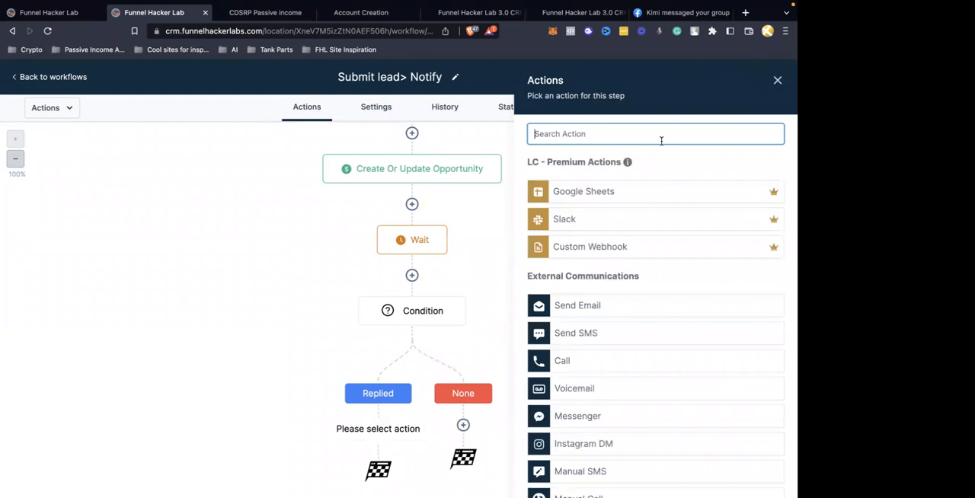
type("opp")
left_click(613, 183)
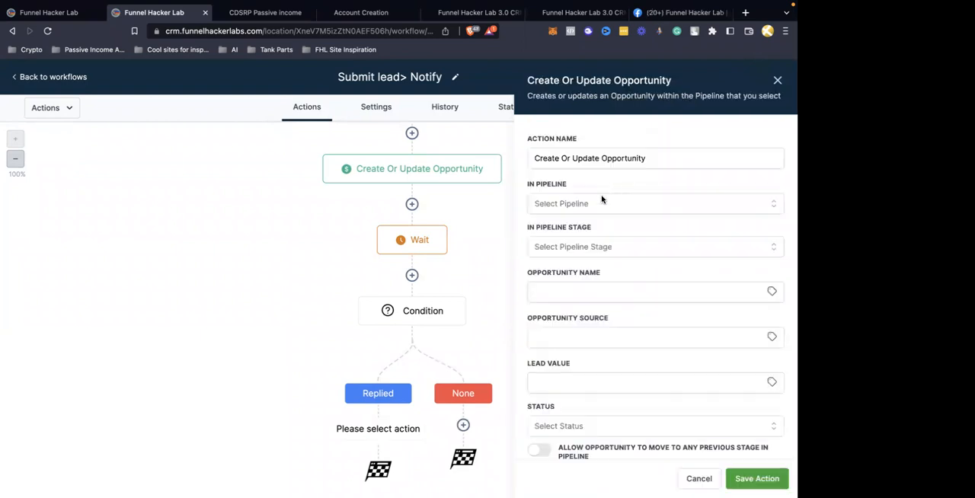
left_click(576, 203)
left_click(571, 251)
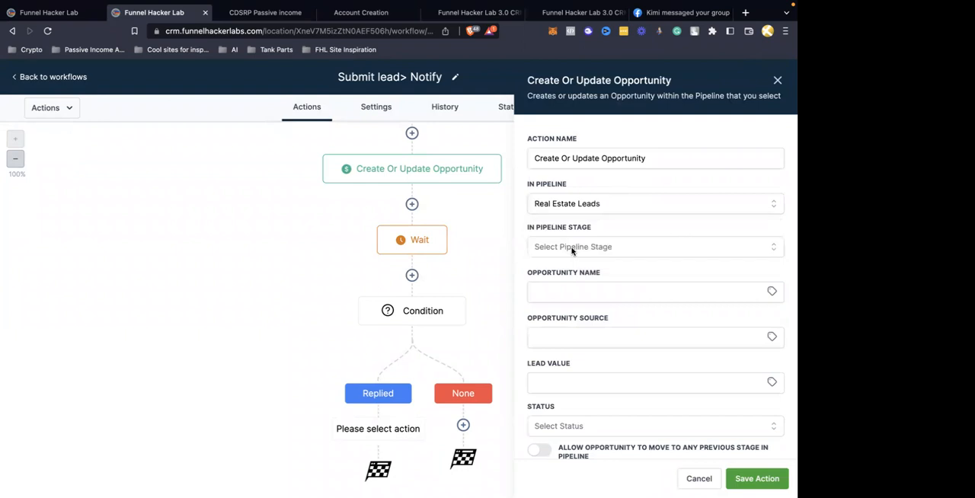
left_click(572, 249)
left_click(562, 336)
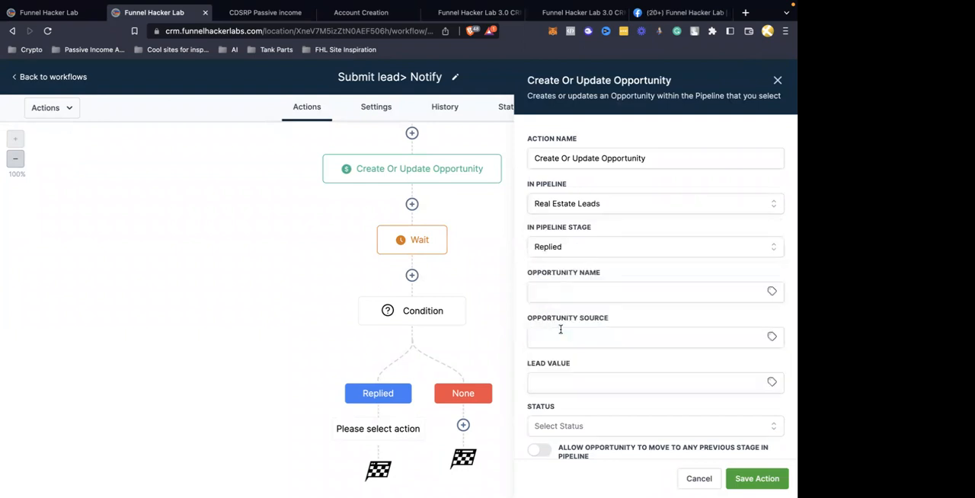
left_click(751, 478)
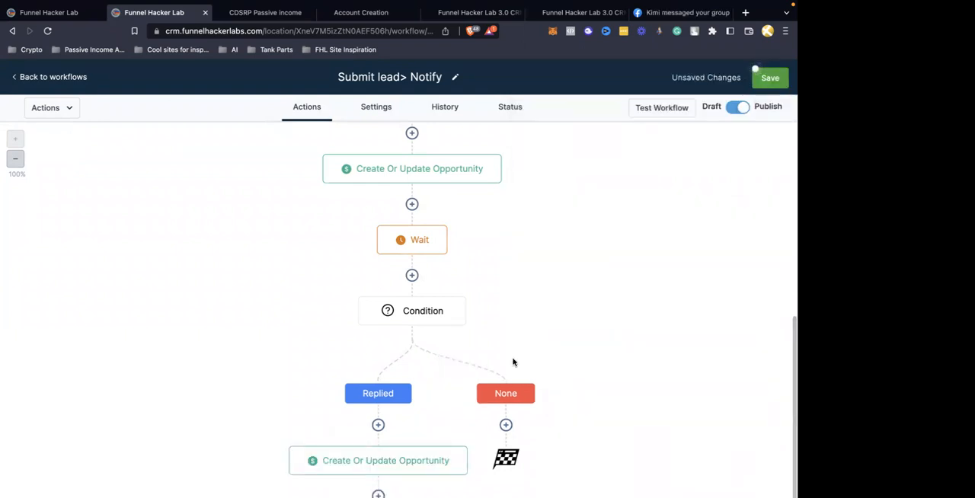
Rename the Condition action as "Condition- did the contact reply>?" and save it
scroll(407, 268, "down", 2)
left_click(461, 228)
left_click(432, 166)
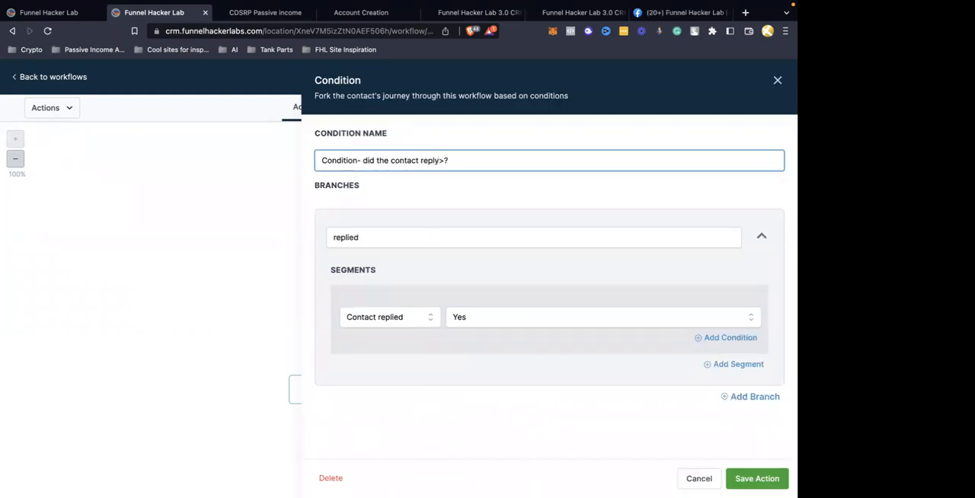
left_click(757, 479)
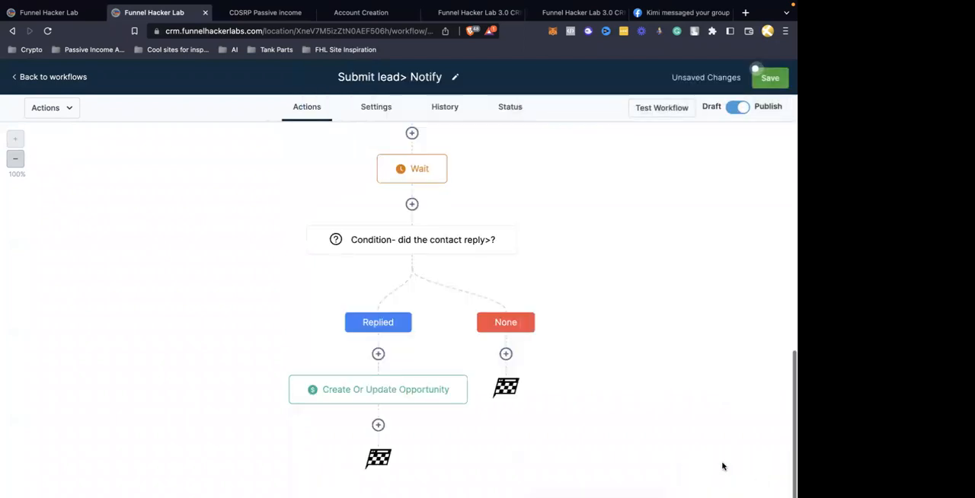
left_click(506, 355)
left_click(479, 262)
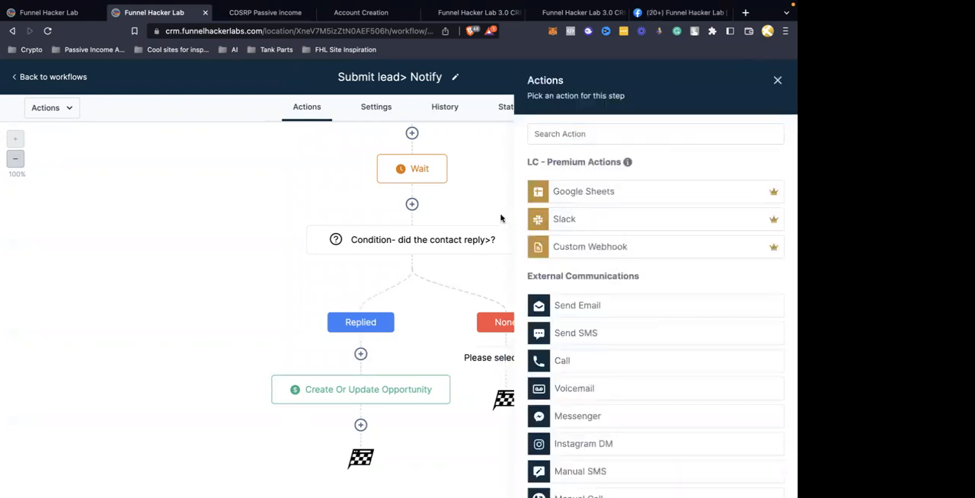
left_click(777, 80)
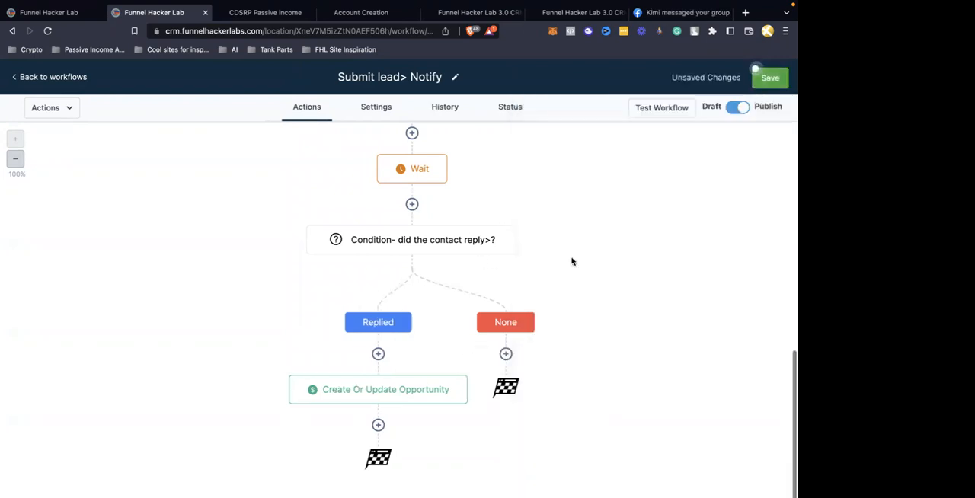
Try adding a second branch with a Contact Reply segment to the condition, and delete that branch again
left_click(415, 244)
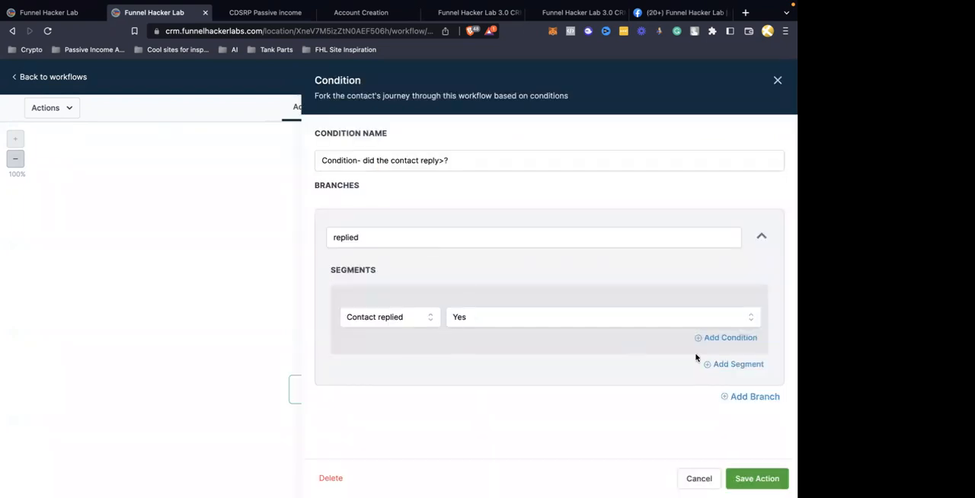
left_click(742, 396)
scroll(533, 405, "down", 3)
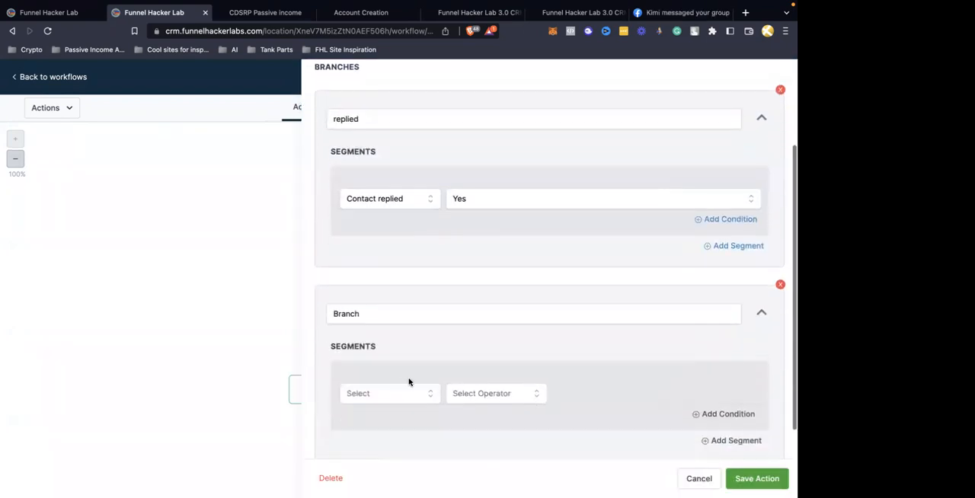
left_click(396, 390)
scroll(396, 391, "down", 2)
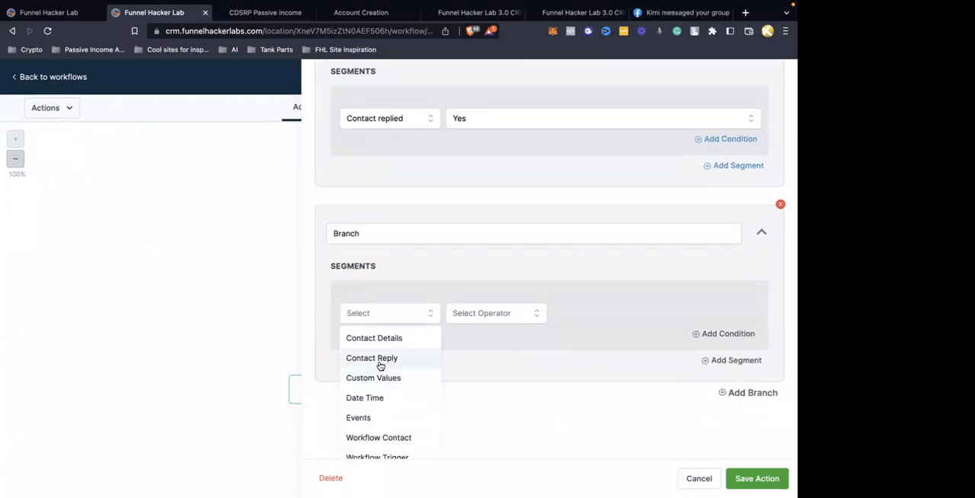
left_click(380, 359)
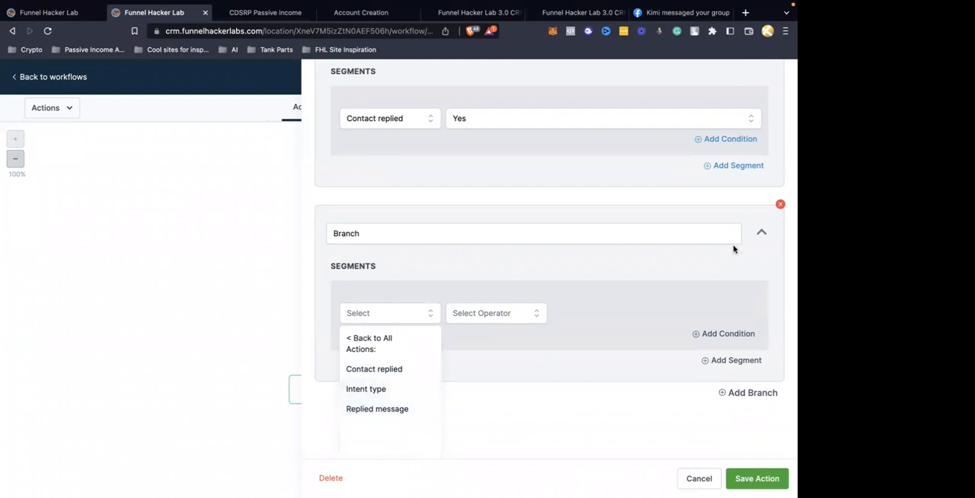
left_click(780, 204)
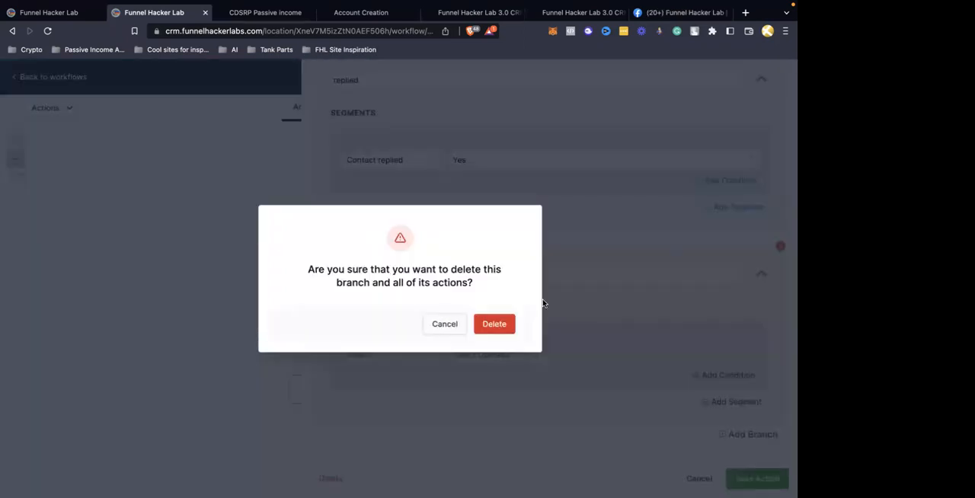
left_click(497, 324)
left_click(777, 81)
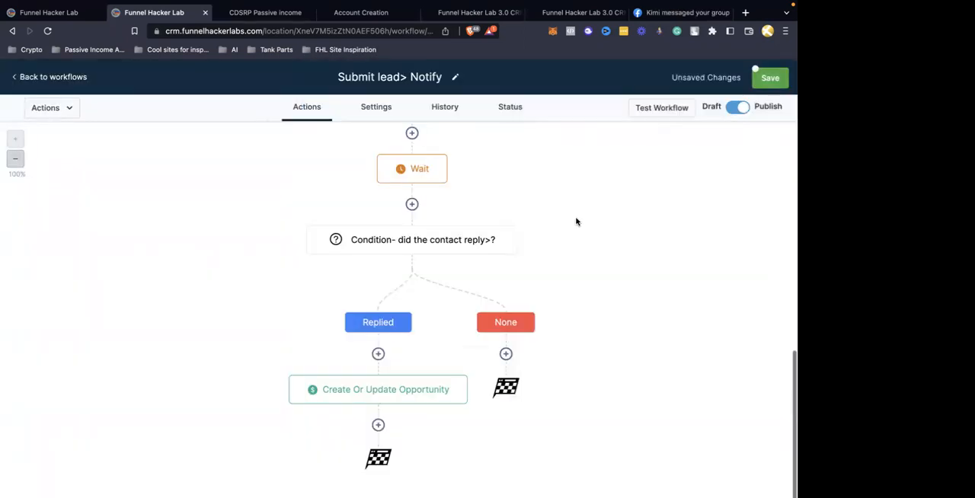
Enable a timeout of 30 minutes on the Wait action and save it
left_click(419, 176)
left_click(327, 308)
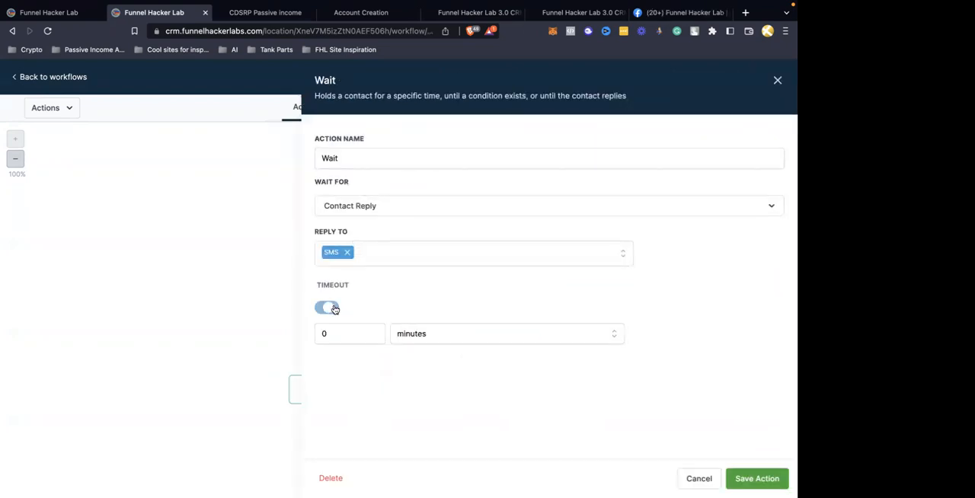
left_click(348, 333)
left_click(754, 476)
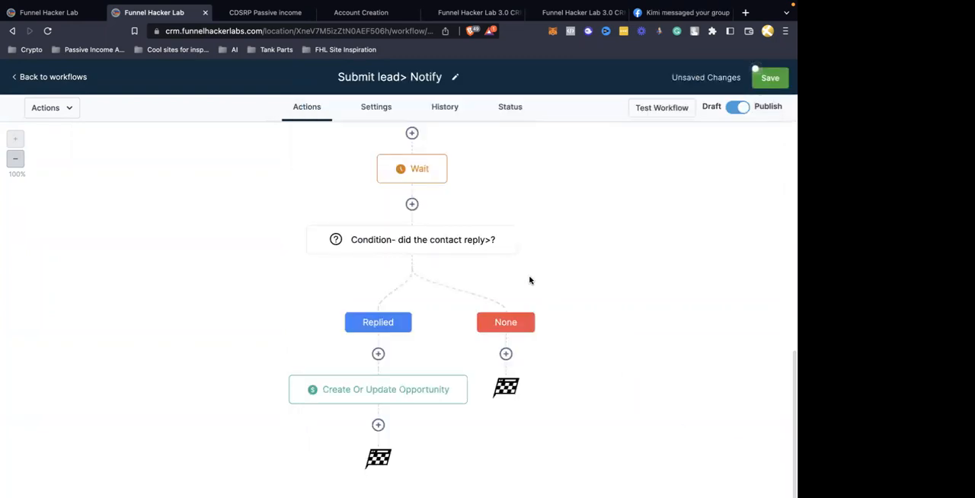
Rename the Wait action as "Wait -30 min" and save it
left_click(419, 166)
left_click(417, 160)
type("-30 miun")
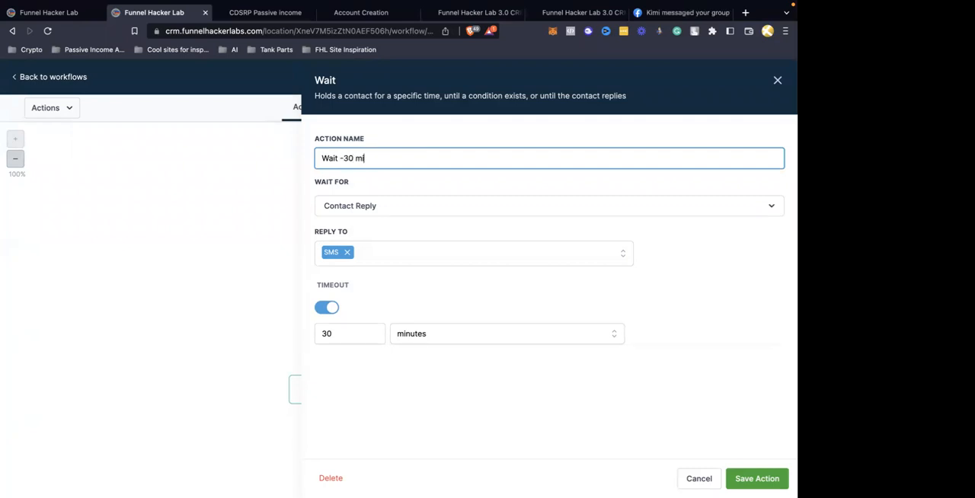
left_click(758, 478)
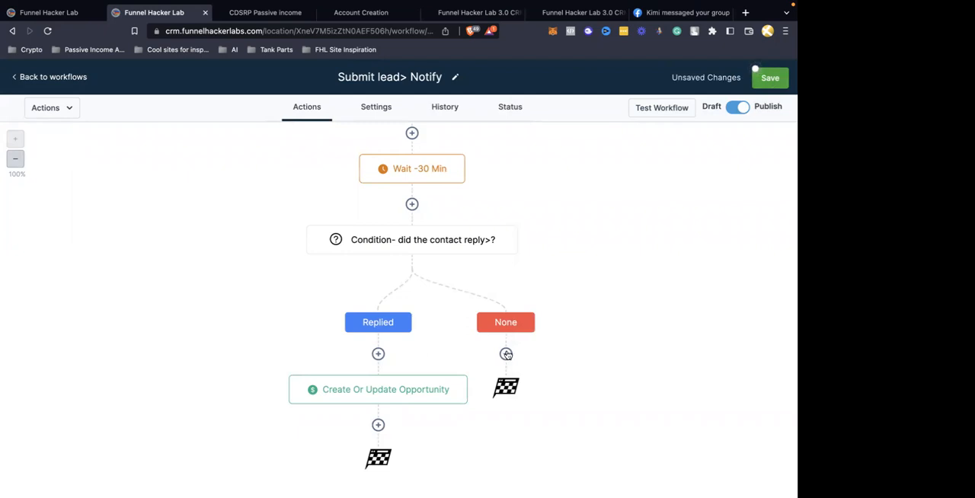
Add a Create/Update Opportunity action to the None branch with pipeline Real Estate Leads and stage Not Replied, and save it
left_click(506, 354)
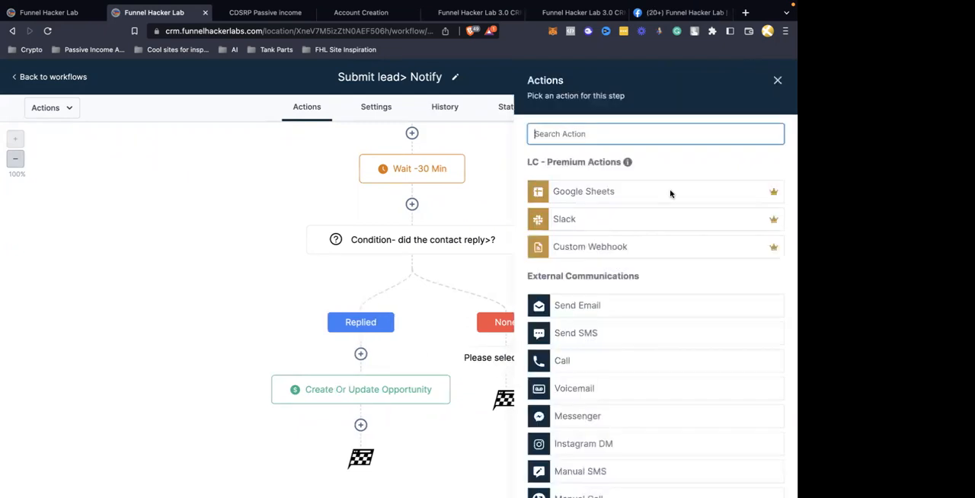
type("opp")
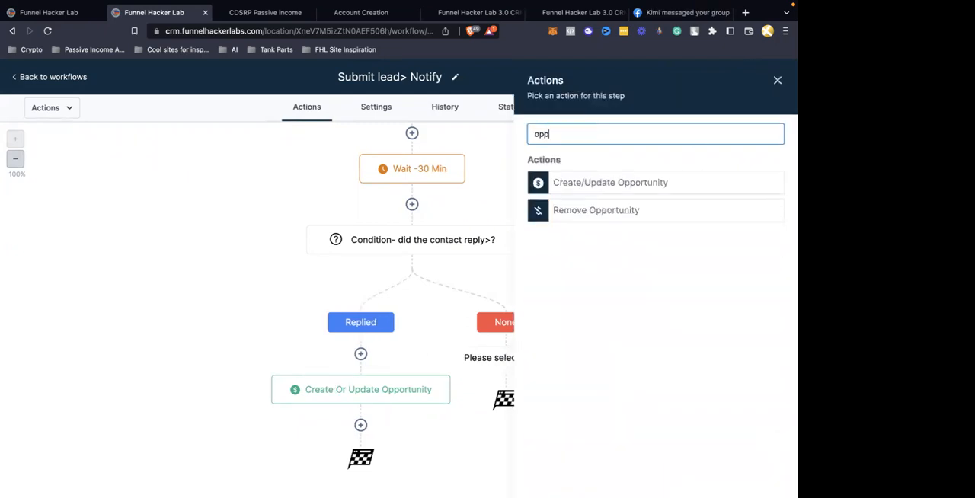
left_click(632, 182)
left_click(631, 201)
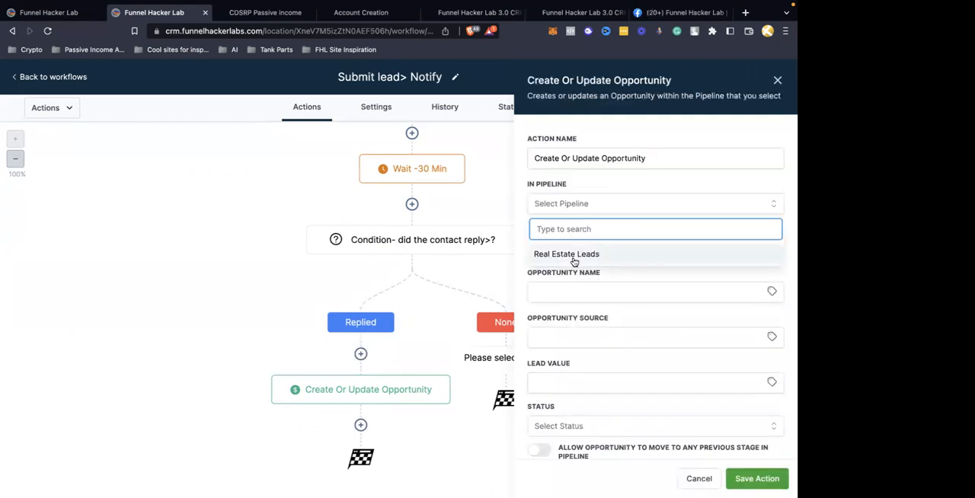
left_click(633, 258)
left_click(573, 242)
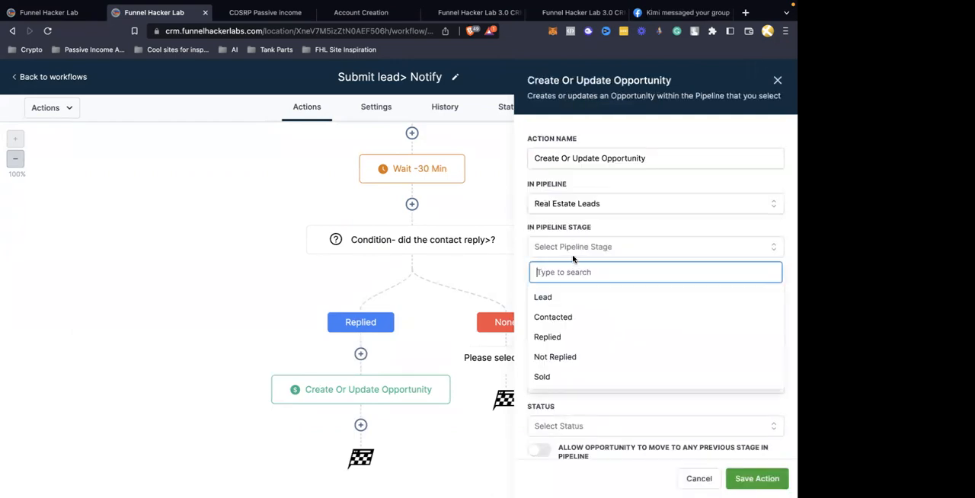
left_click(555, 357)
left_click(751, 477)
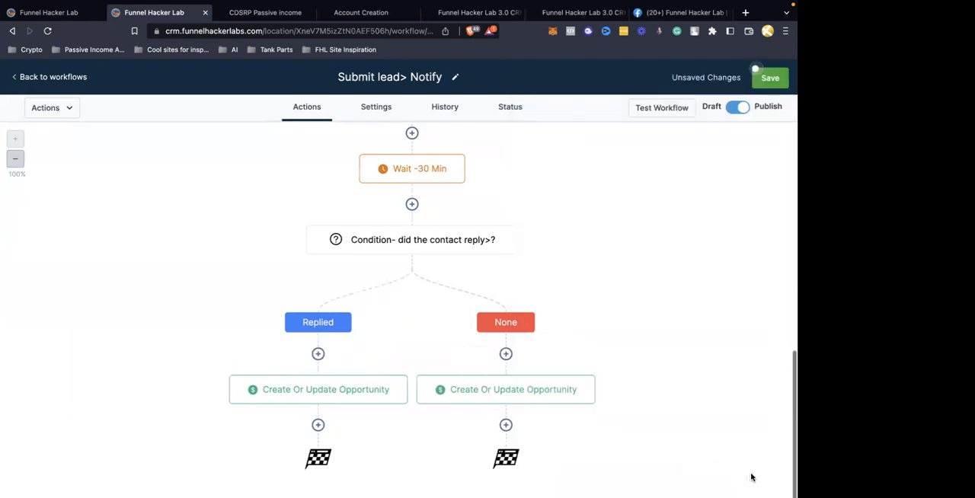
Rename the None branch's opportunity action as "Create Or Update Opportunity not replied" and save it
left_click(588, 381)
left_click(659, 159)
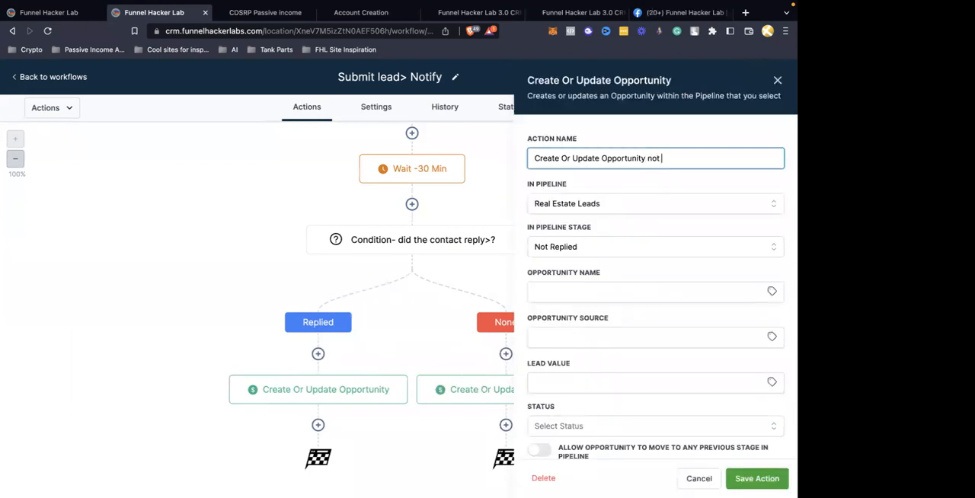
left_click(754, 479)
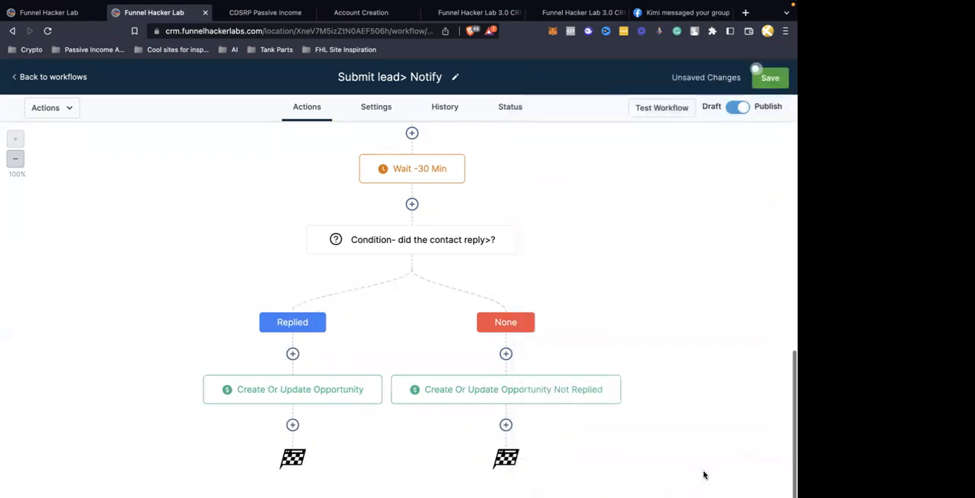
Rename the Replied branch's opportunity action as "Create Or Update Opportunity- replied" and save it
left_click(298, 390)
left_click(701, 158)
type("- replied")
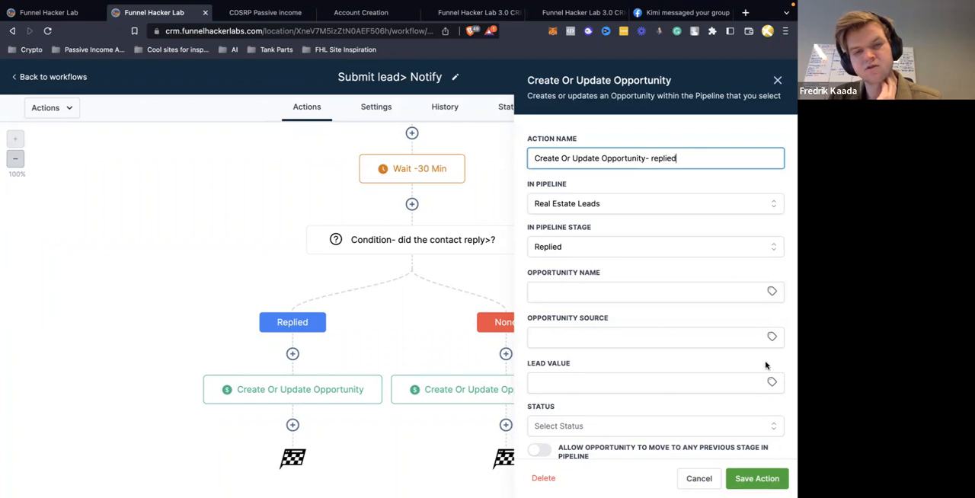
left_click(754, 479)
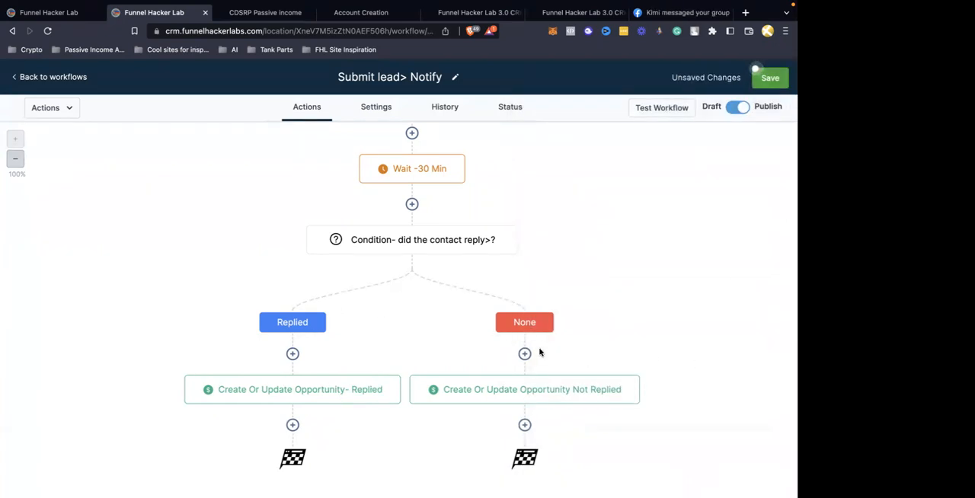
Add an Add Task action at the end of the None branch with title and description "Reach Out to lead {{contact.first_name}}"
left_click(526, 425)
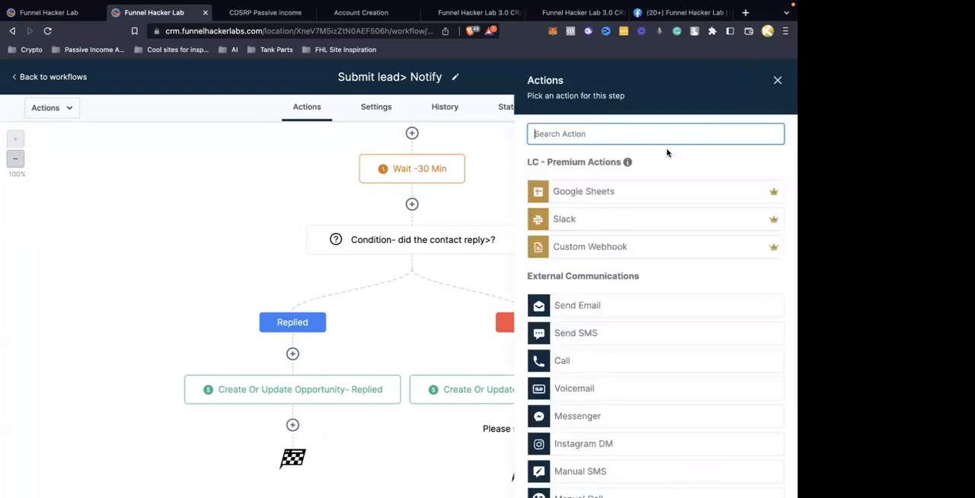
type("task")
left_click(607, 197)
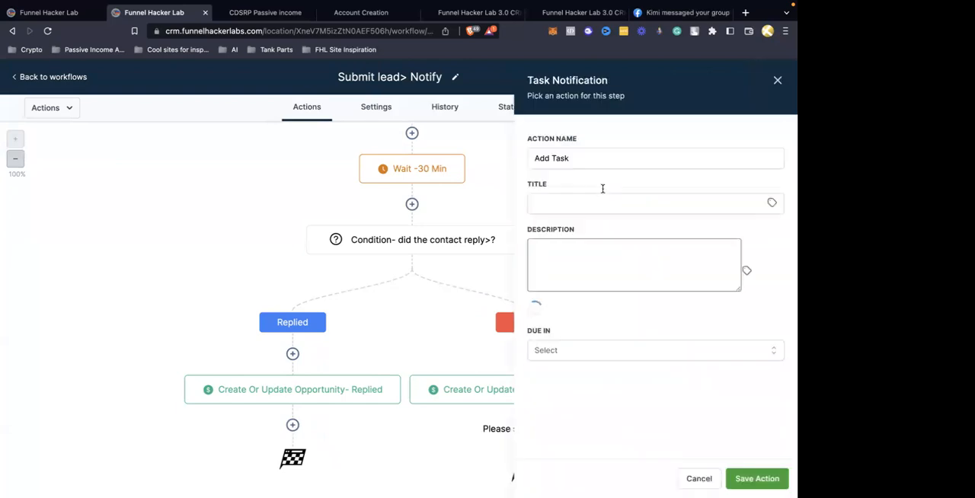
left_click(579, 204)
type("Reach Out to lead {{contact.first_name}}")
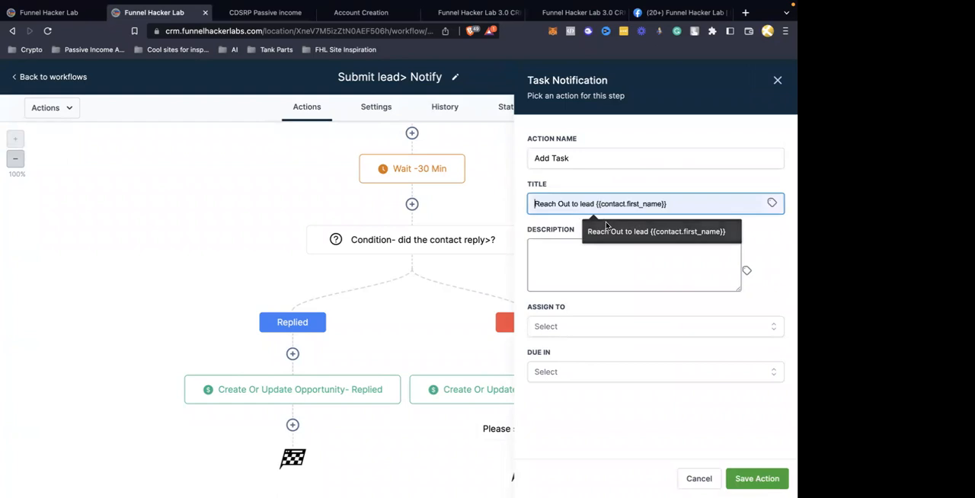
key("ctrl+a")
left_click(619, 273)
type("Reach Out to lead {{contact.first_name}}")
Choose an assignee and a due time for the task, and save the action
left_click(607, 330)
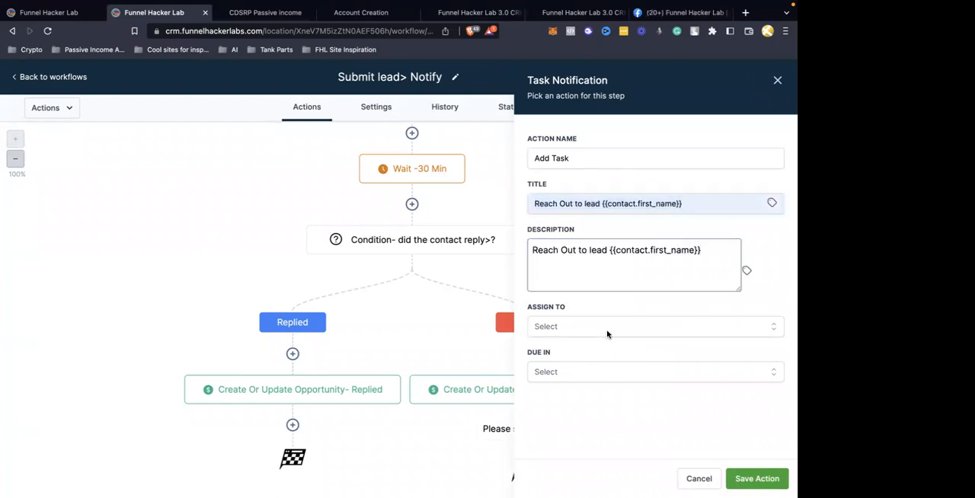
left_click(577, 435)
left_click(574, 372)
left_click(547, 396)
left_click(753, 479)
Review the branch and segment settings of the contact reply condition, leaving them unedited
scroll(660, 372, "down", 2)
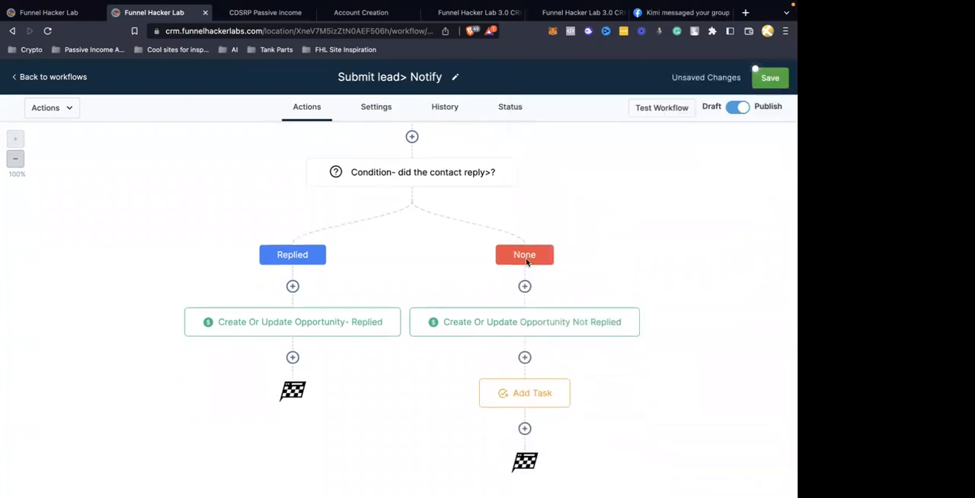
left_click(459, 180)
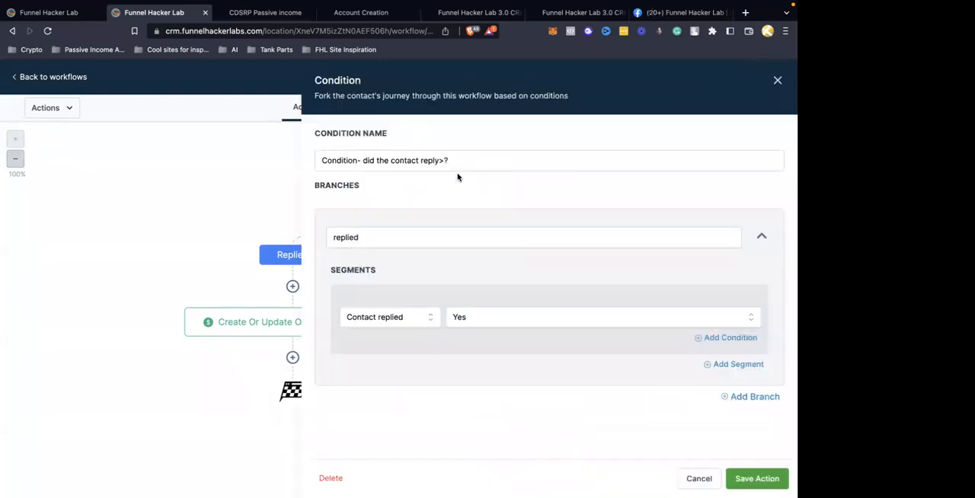
left_click(777, 82)
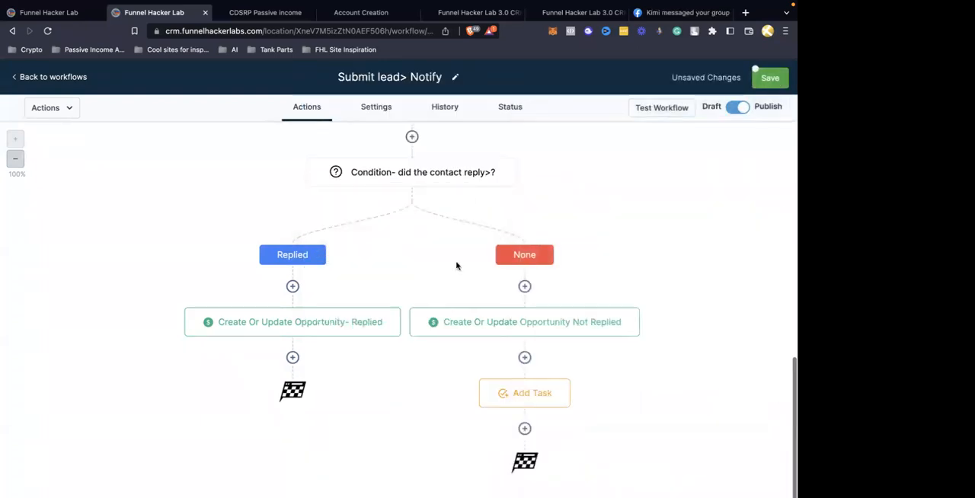
Add a Send SMS action at the end of the Replied branch saying "Thanks for you interest, one of our representatives will be reaching out shortly"
left_click(296, 358)
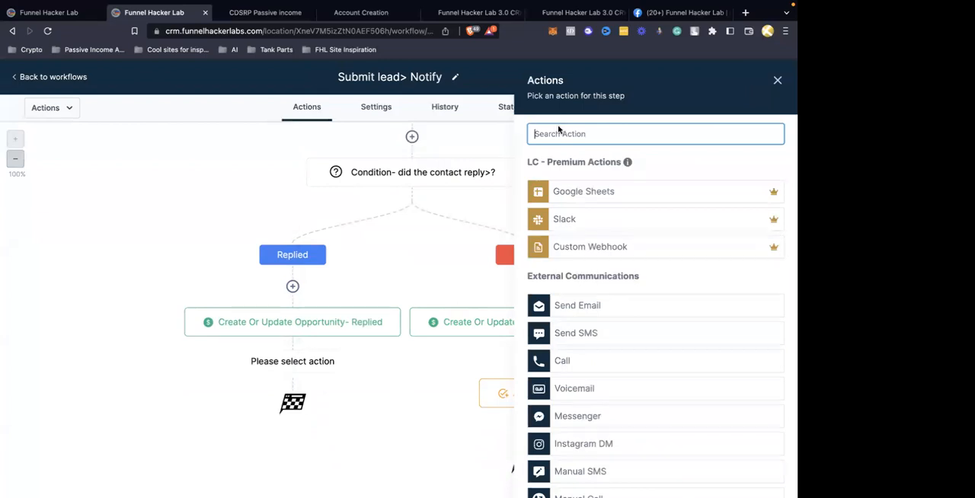
left_click(556, 335)
left_click(577, 311)
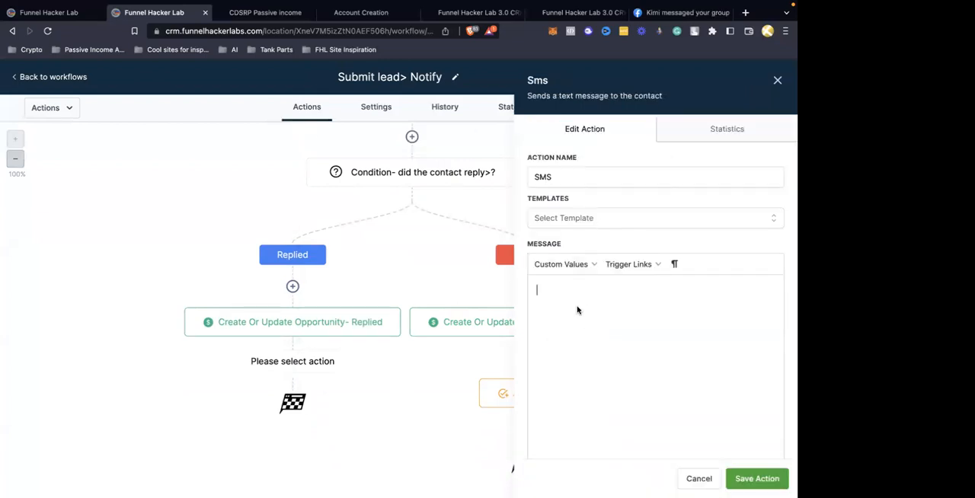
type("Thanks for you intere")
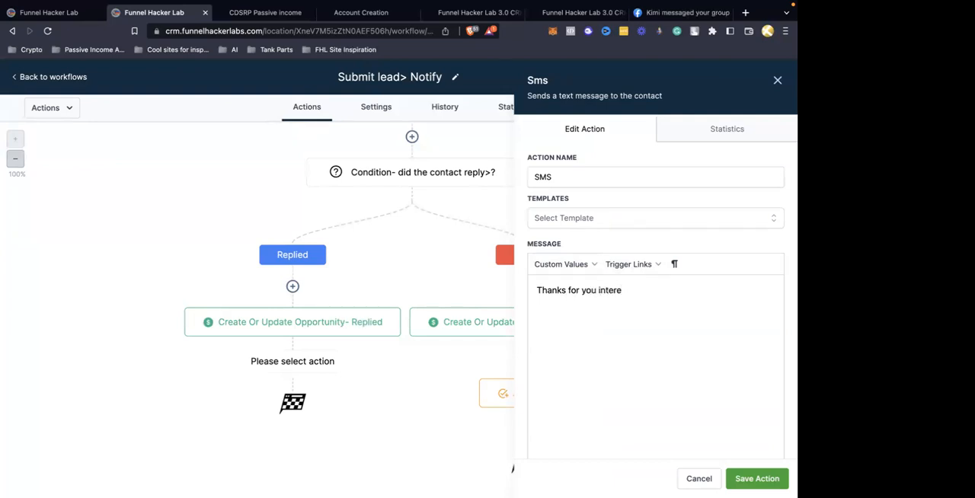
type("st, one of our representat")
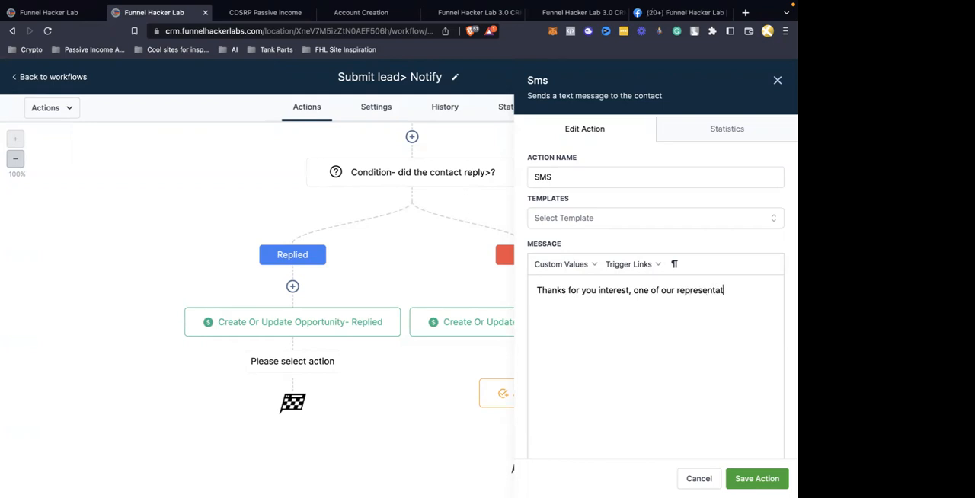
type("ives will be raching")
key("BackSpace")
key("BackSpace")
key("BackSpace")
key("BackSpace")
type("eaching out shortly")
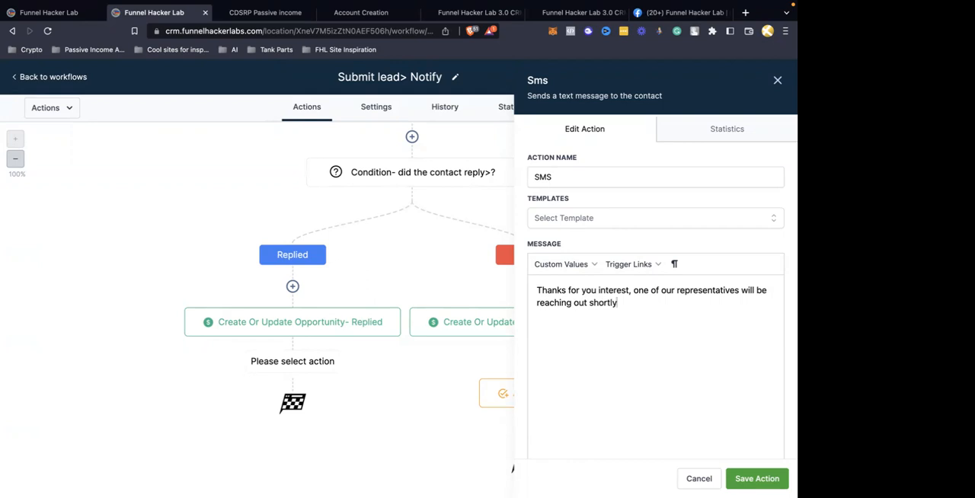
left_click(757, 478)
Replace the text of the SMS action above the 30-minute wait with "Hey {{contact.first_name}}", using the contact first name custom value
scroll(525, 342, "up", 4)
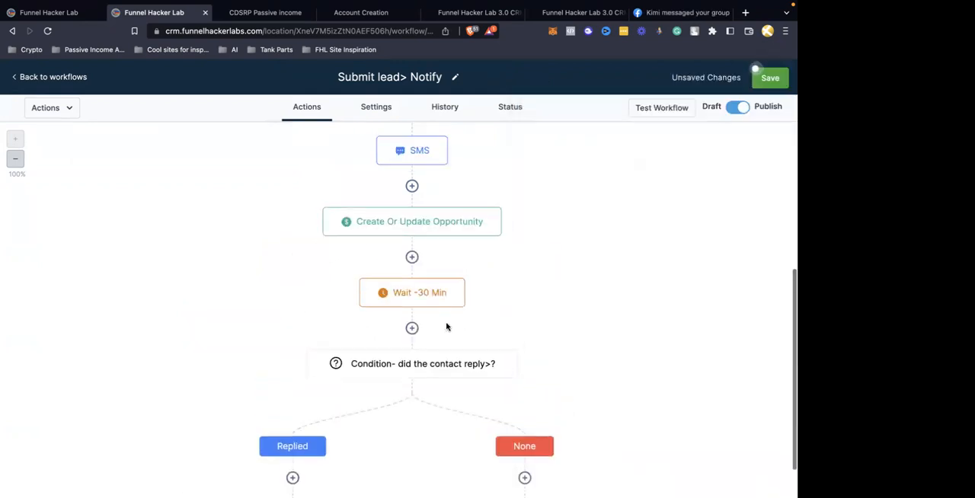
scroll(434, 250, "up", 3)
left_click(420, 262)
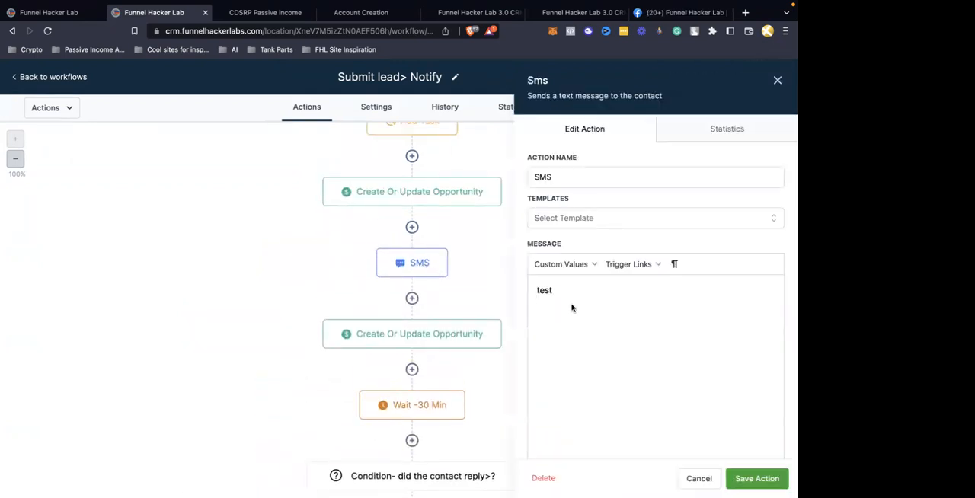
key("ctrl+a")
key("BackSpace")
left_click(564, 265)
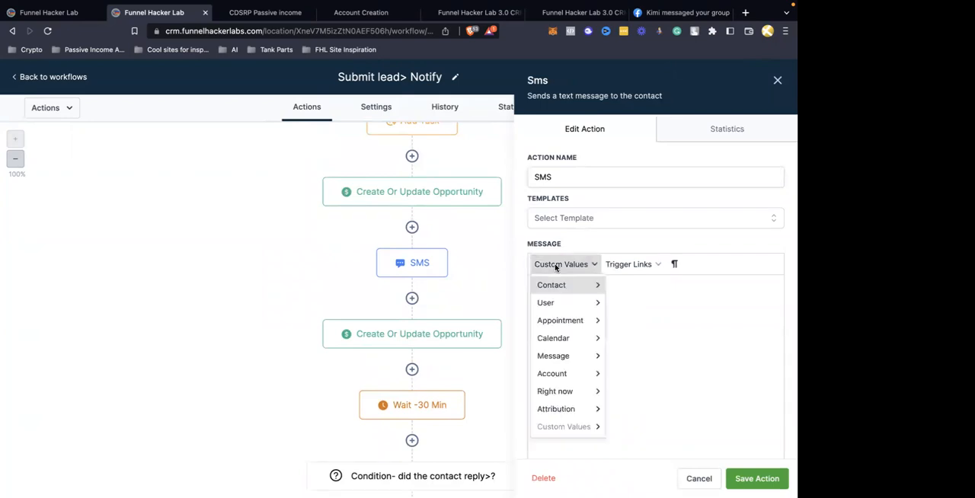
mouse_move(561, 291)
left_click(644, 90)
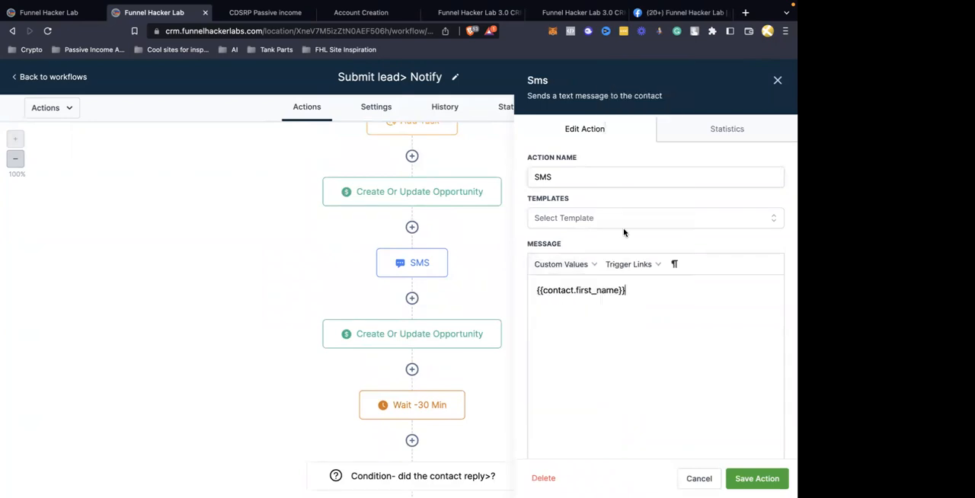
left_click(536, 290)
type("Hey")
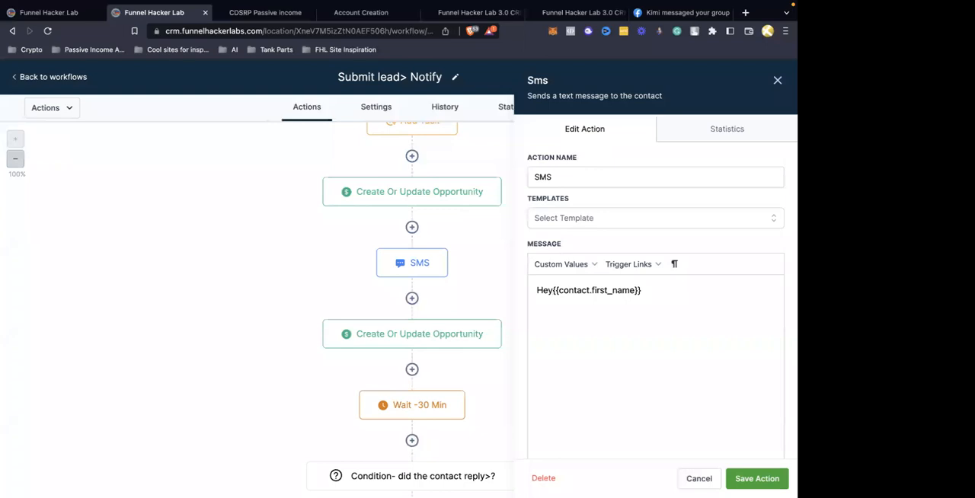
Continue the SMS message with ", thanks for your interest in using our" and insert the account name custom value {{location.name}}
left_click(677, 294)
type(", thanks for your ")
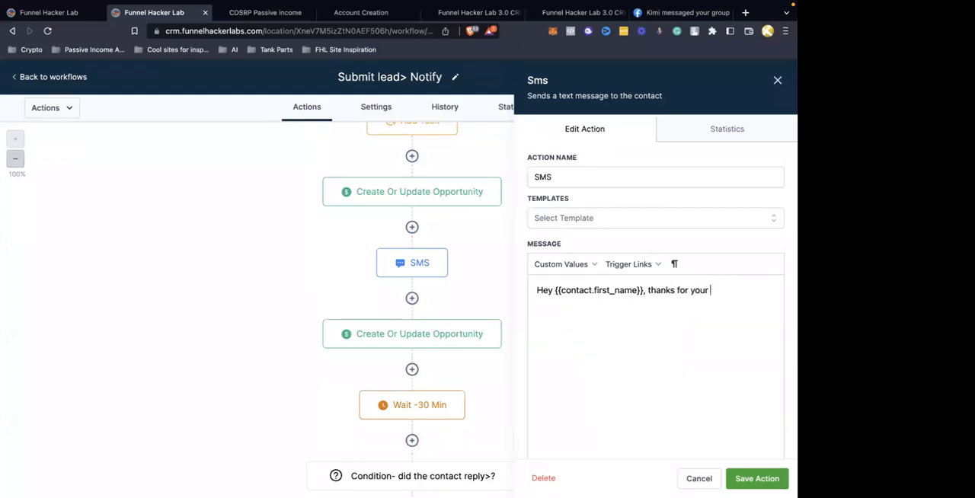
type("interest")
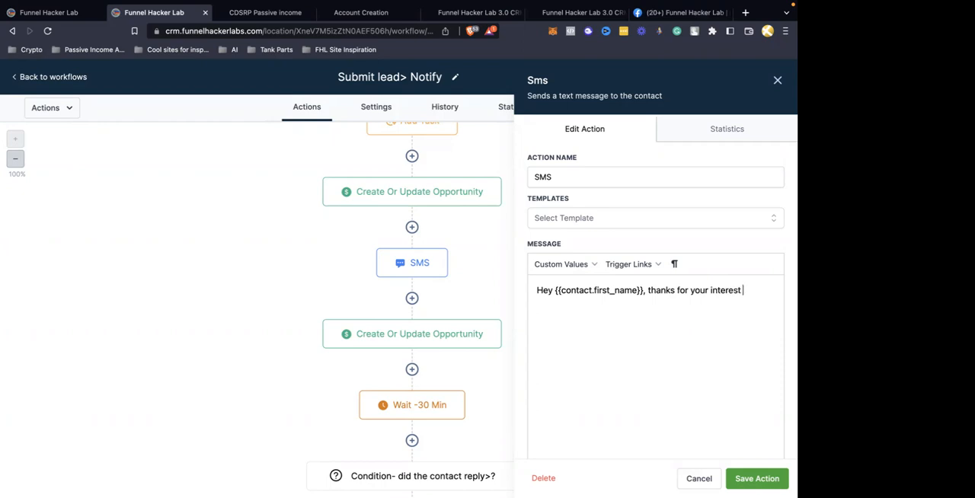
type(" in using our")
left_click(562, 264)
mouse_move(555, 379)
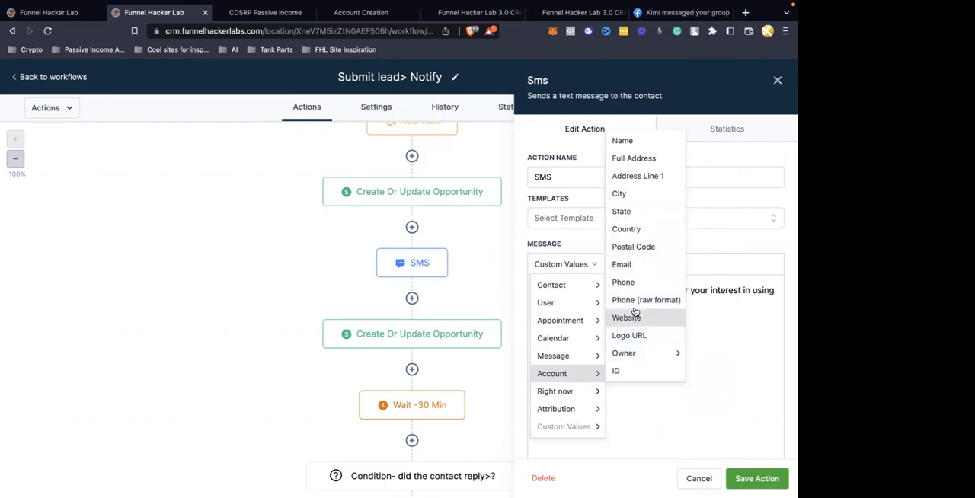
mouse_move(567, 355)
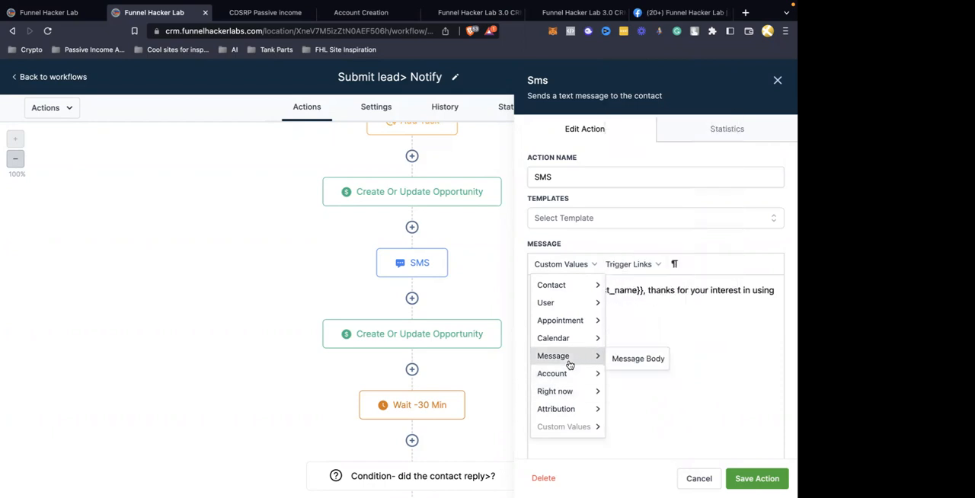
mouse_move(557, 302)
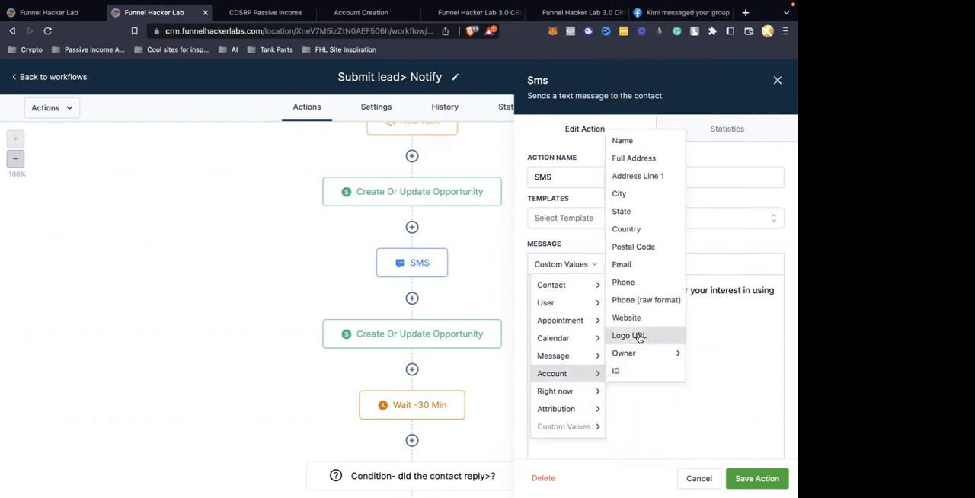
left_click(623, 142)
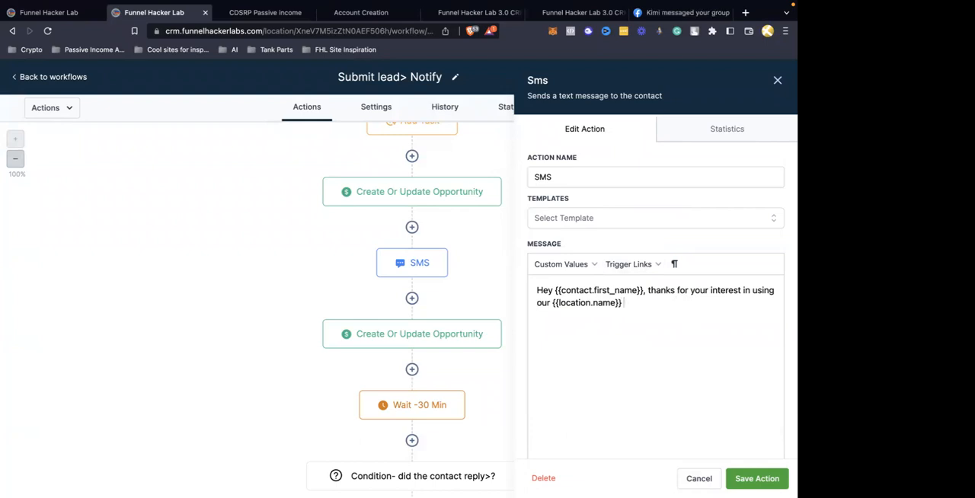
Append "to get more business. Just wanted to confirm that this is a good number for us to reach out through?", and save the action and workflow
type("to get more business. Just wanted to confirm that this is")
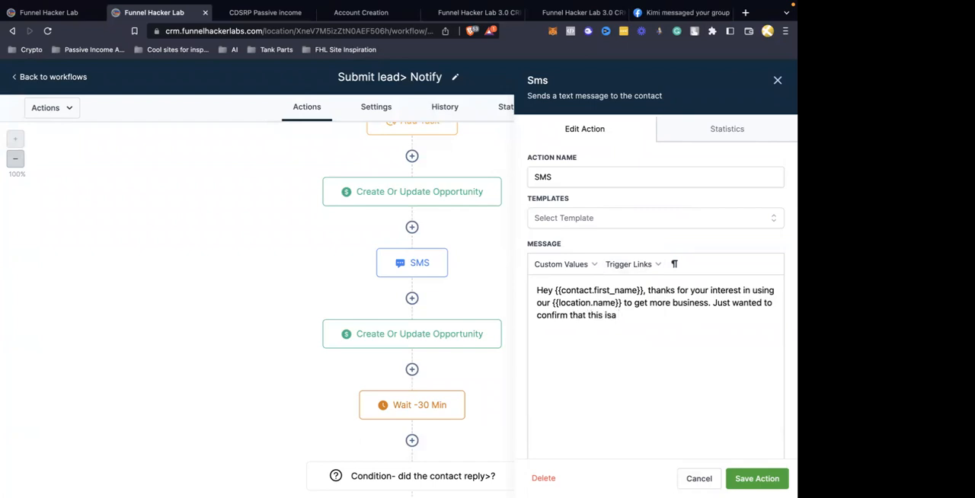
type(" a good number for us to reach out through")
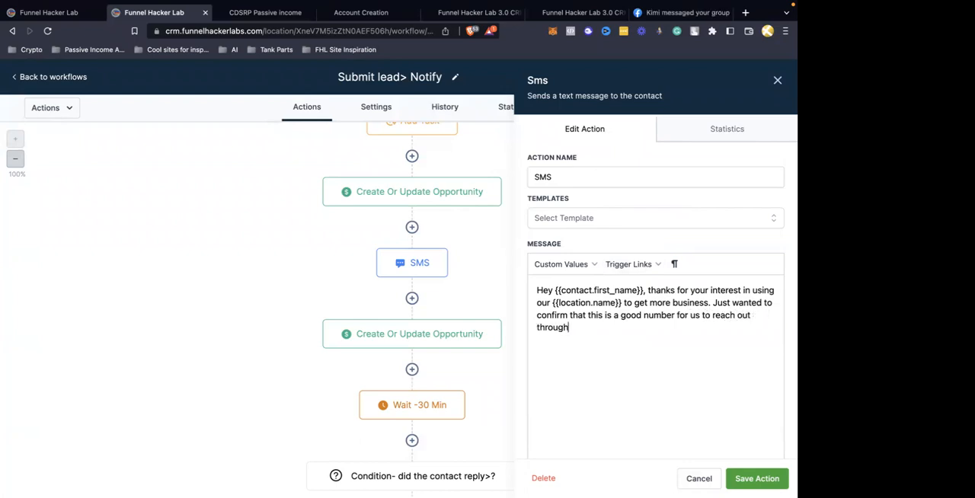
type("?")
left_click(759, 477)
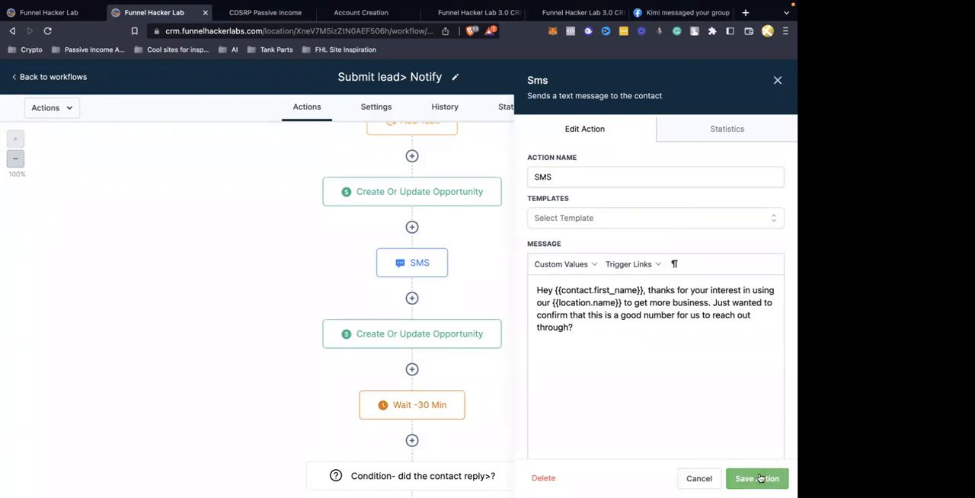
left_click(762, 76)
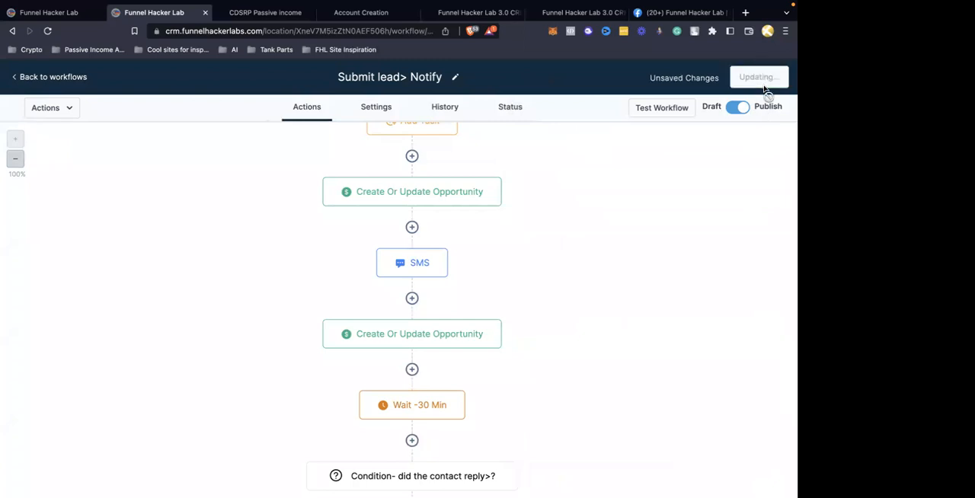
End the Replied branch's SMS sentence with a period, add a new paragraph "BTW when is a good time", and save the action
scroll(601, 228, "down", 2)
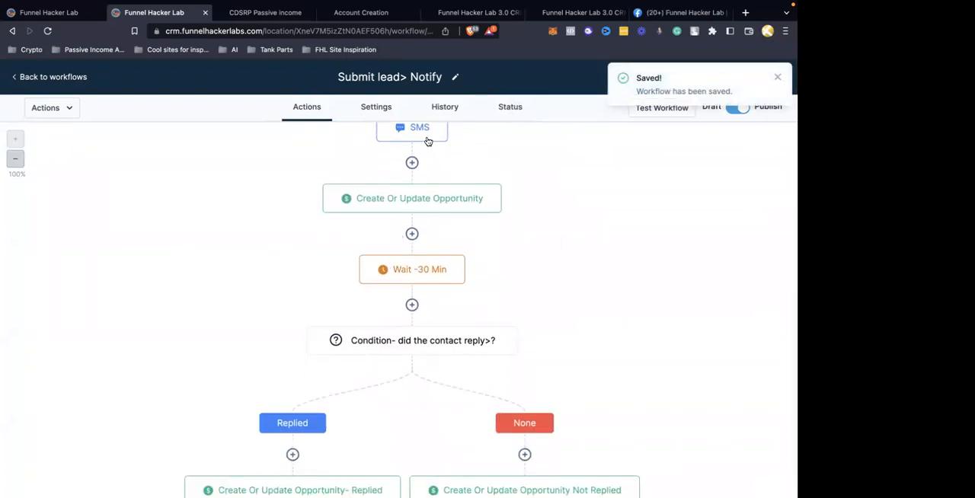
scroll(457, 316, "down", 2)
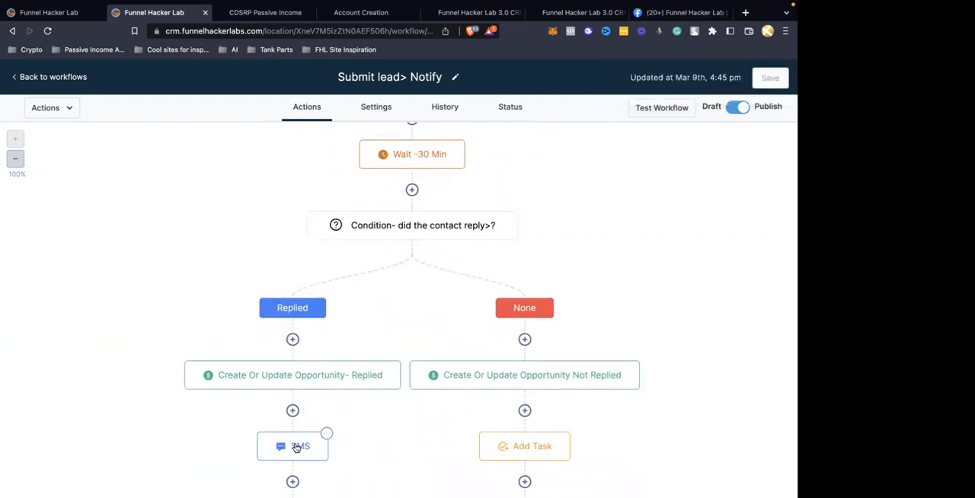
left_click(296, 447)
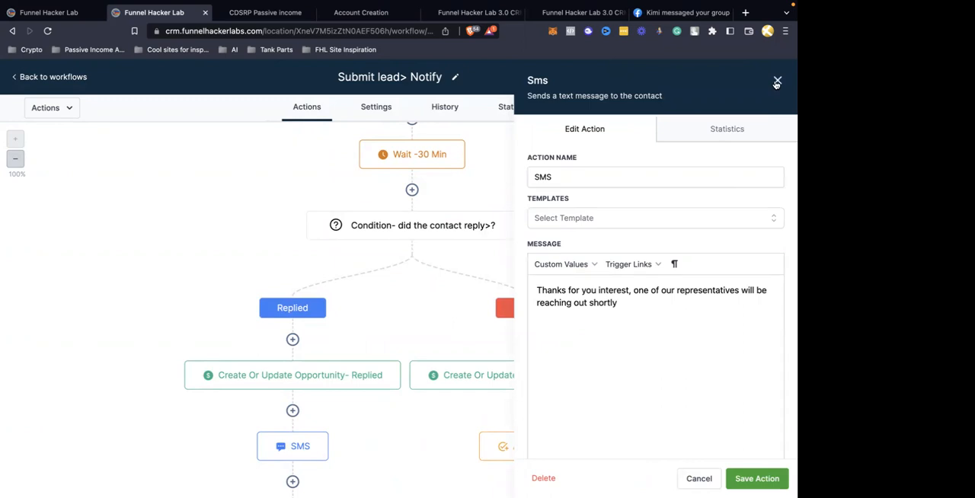
left_click(647, 306)
type(".")
key("BackSpace")
type("BTW when is a goo")
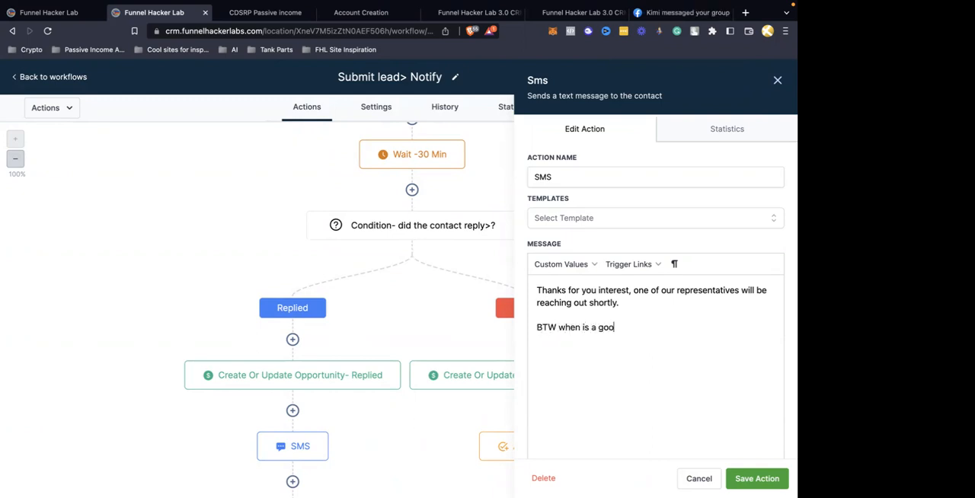
type("d time?")
left_click(758, 478)
Add a Wait action after the Replied branch's SMS that waits for a Contact Reply to the SMS step, and save it
scroll(568, 451, "down", 1)
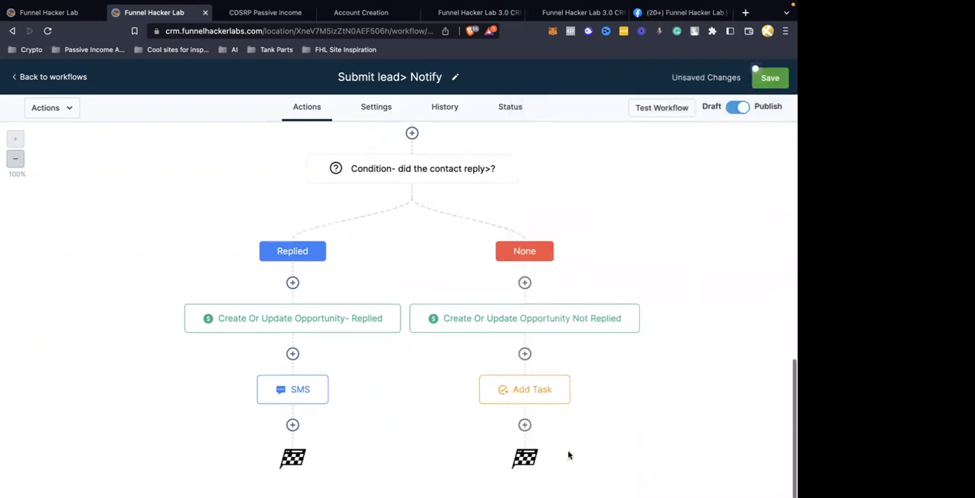
left_click(293, 424)
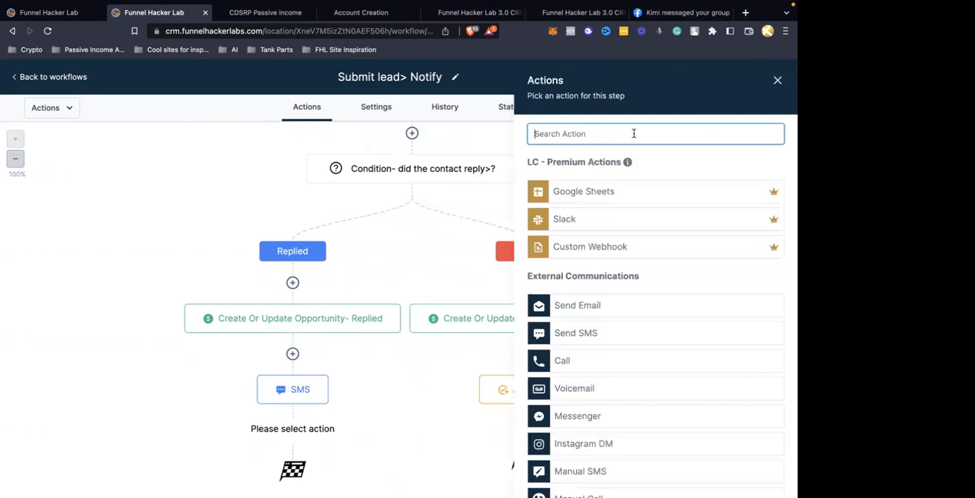
type("if")
key("BackSpace")
key("BackSpace")
type("wait")
left_click(565, 190)
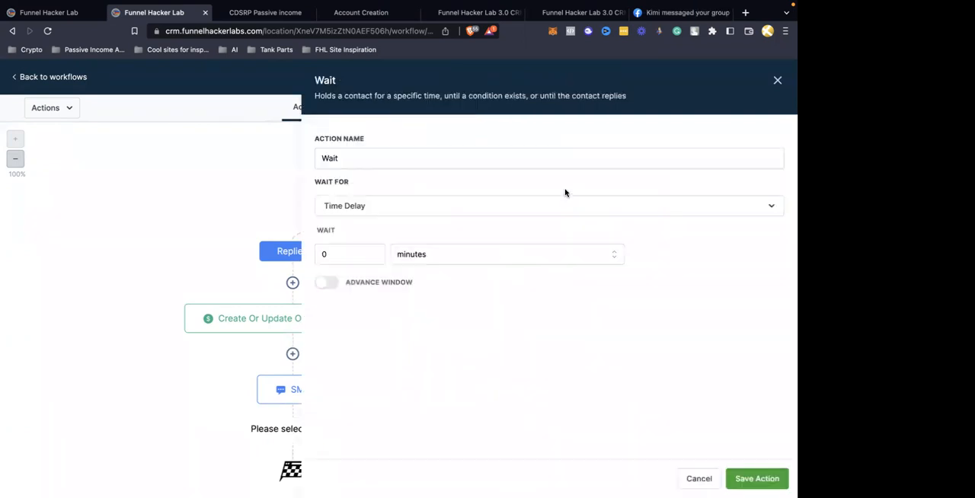
left_click(363, 208)
scroll(354, 357, "down", 1)
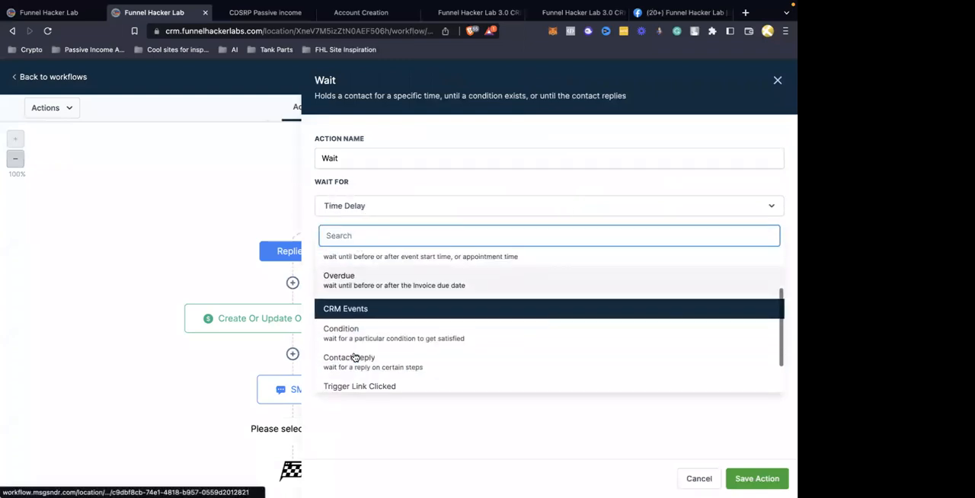
left_click(358, 351)
left_click(365, 255)
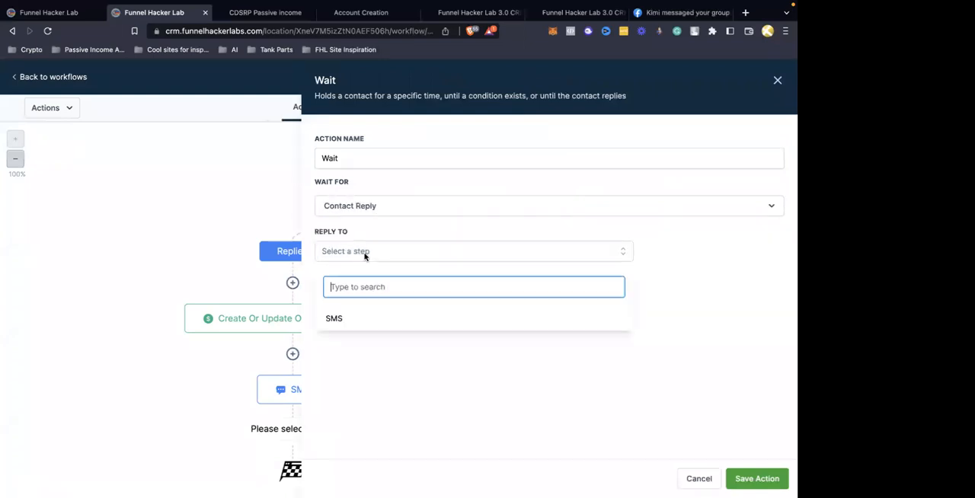
left_click(352, 320)
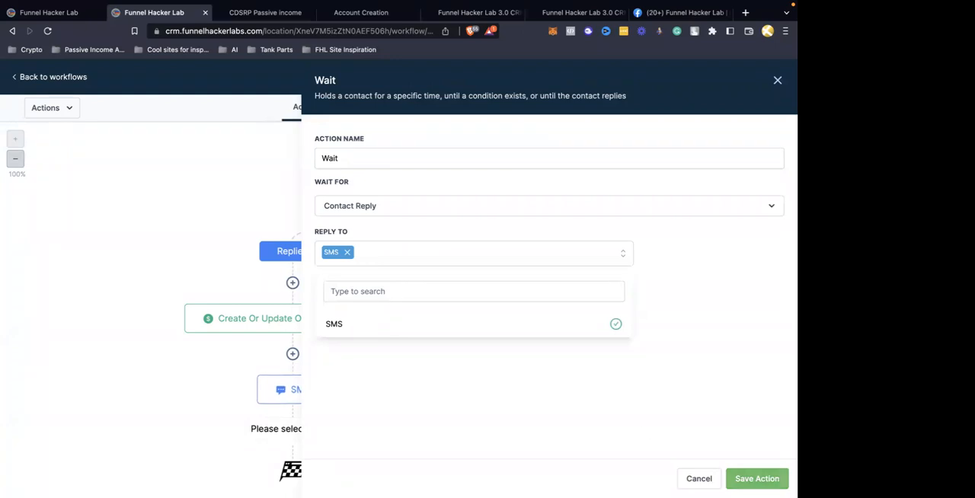
left_click(302, 409)
Add a condition after the Replied branch's new Wait action and base its segment on the contact reply's Replied message
scroll(301, 404, "down", 1)
left_click(292, 424)
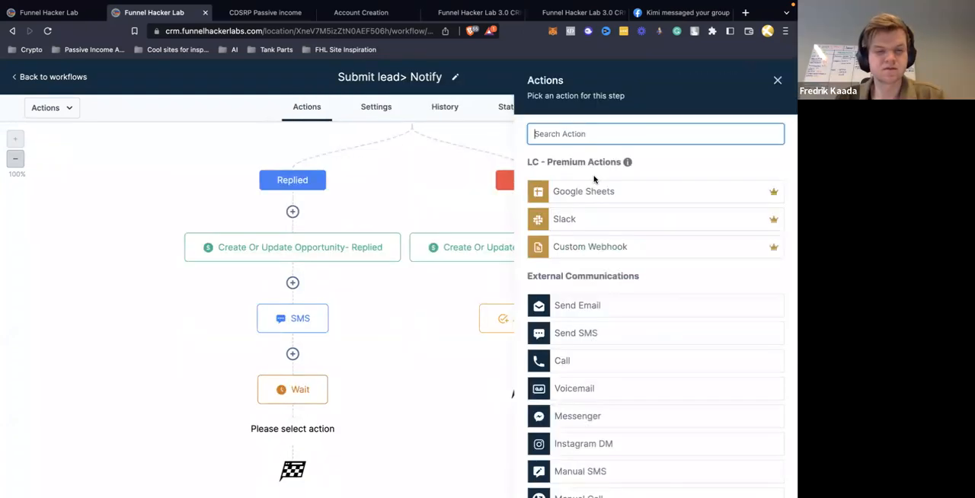
type("if")
left_click(572, 210)
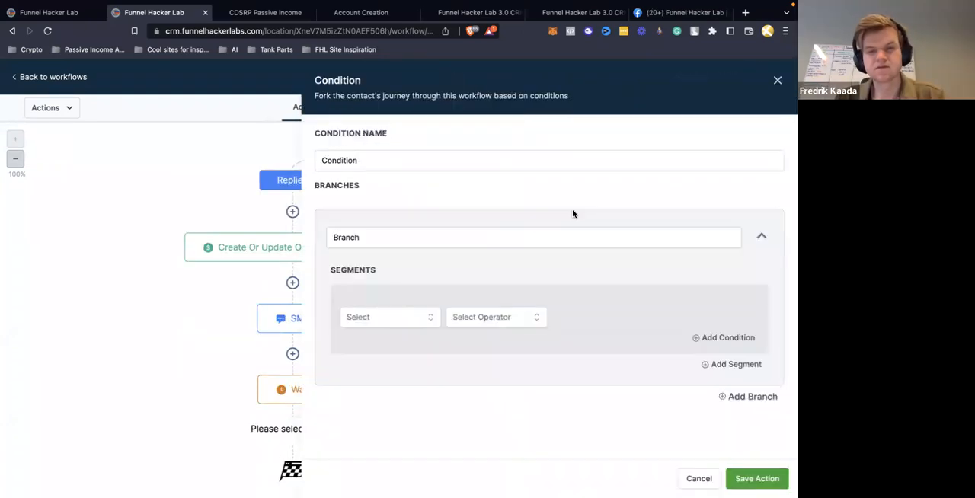
left_click(377, 320)
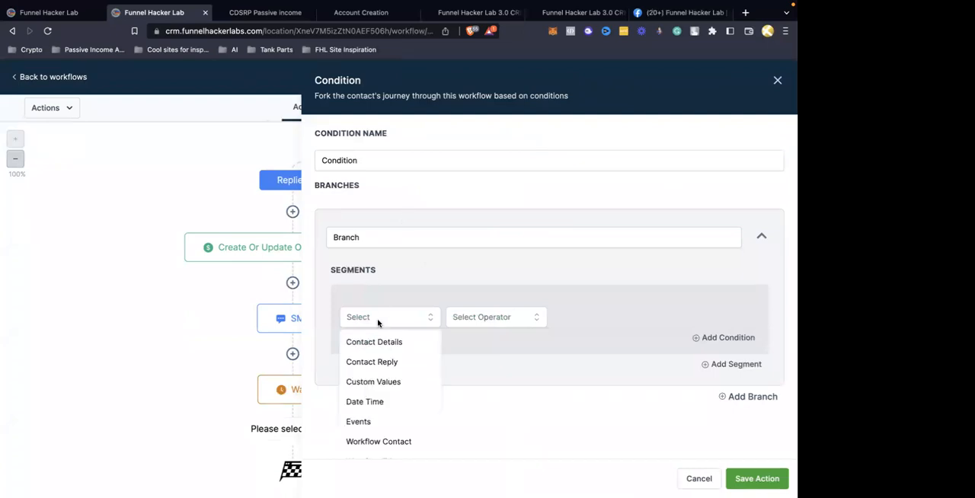
left_click(535, 365)
left_click(404, 326)
left_click(390, 362)
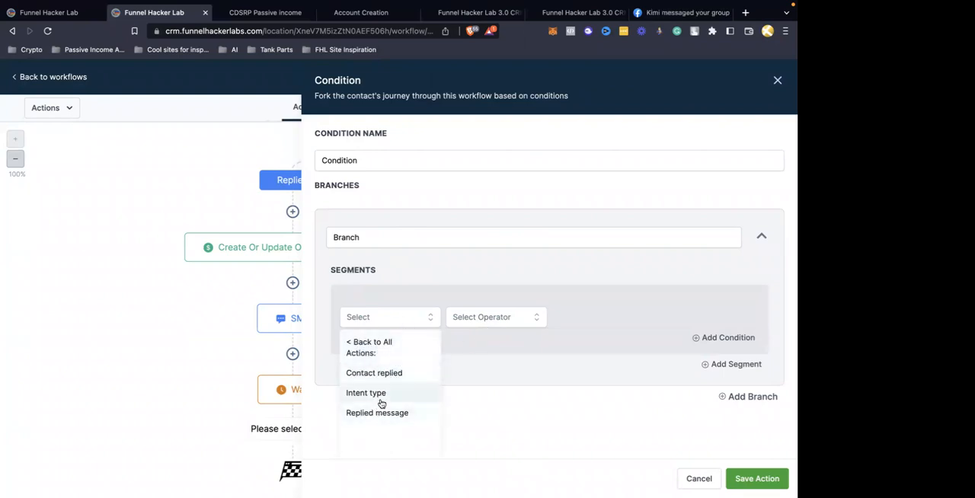
left_click(378, 413)
Set the segment's operator to Contains with the value 1,2,3,4,5,6,7,8,9,0
left_click(499, 324)
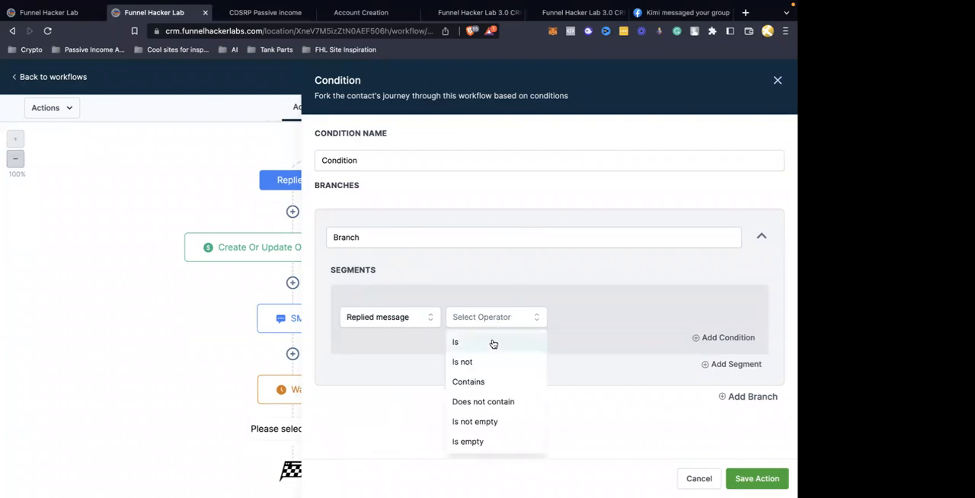
left_click(492, 343)
left_click(495, 324)
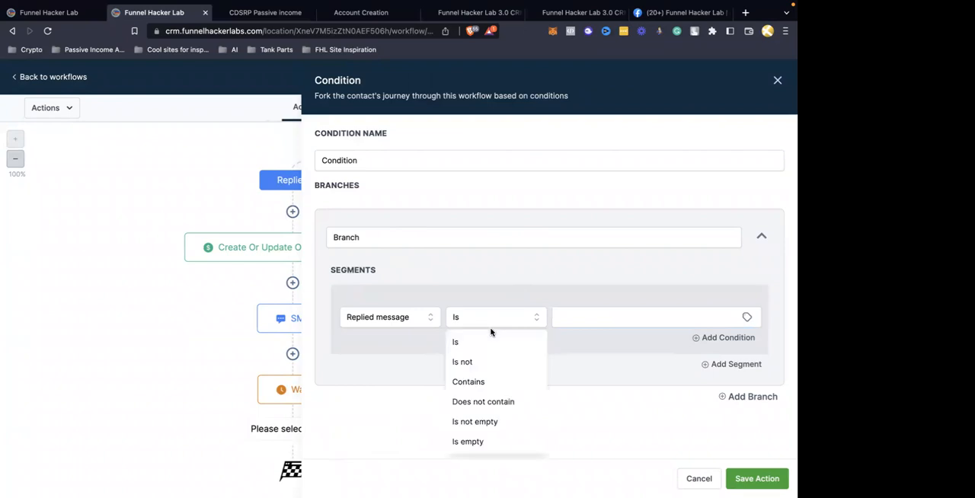
left_click(480, 383)
left_click(586, 315)
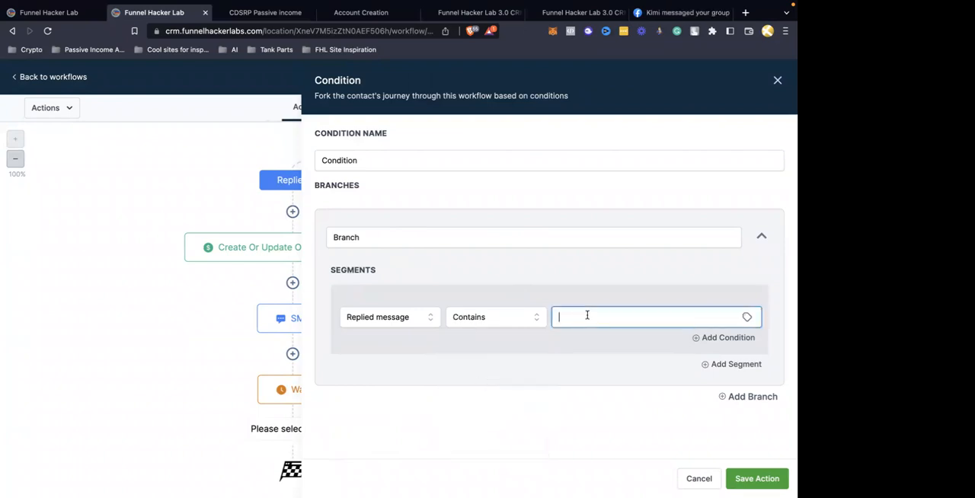
type("1,2,3,4,5,6,7,8,9,0")
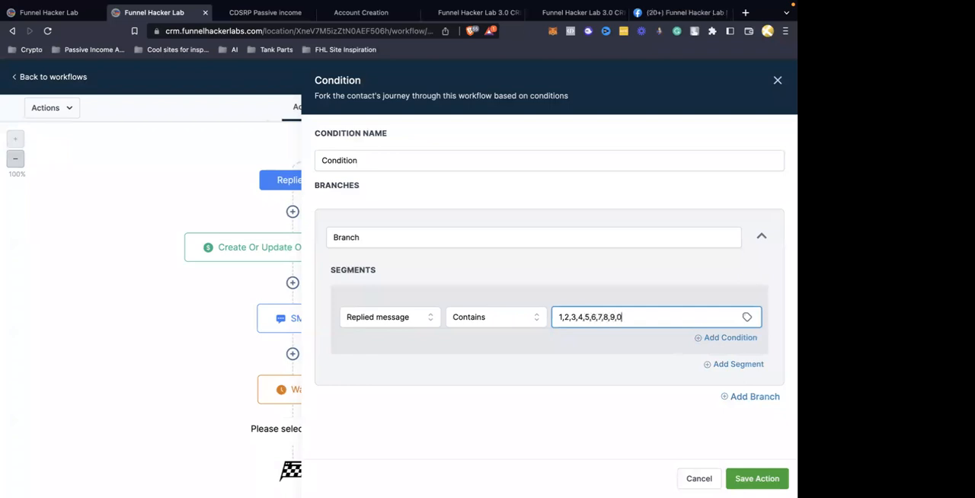
Name the condition's branch "replied with number/time" and save the condition
left_click(758, 478)
double_click(399, 237)
type("replied with num")
key("BackSpace")
type("umber/time")
left_click(744, 479)
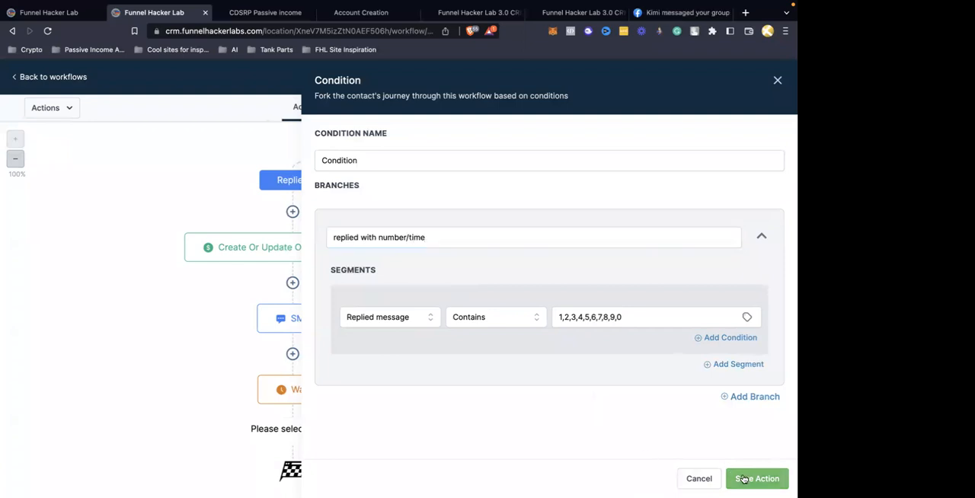
Add a Send Internal Notification action to the Replied With Number/Time branch with SMS as the notification type
scroll(483, 420, "down", 3)
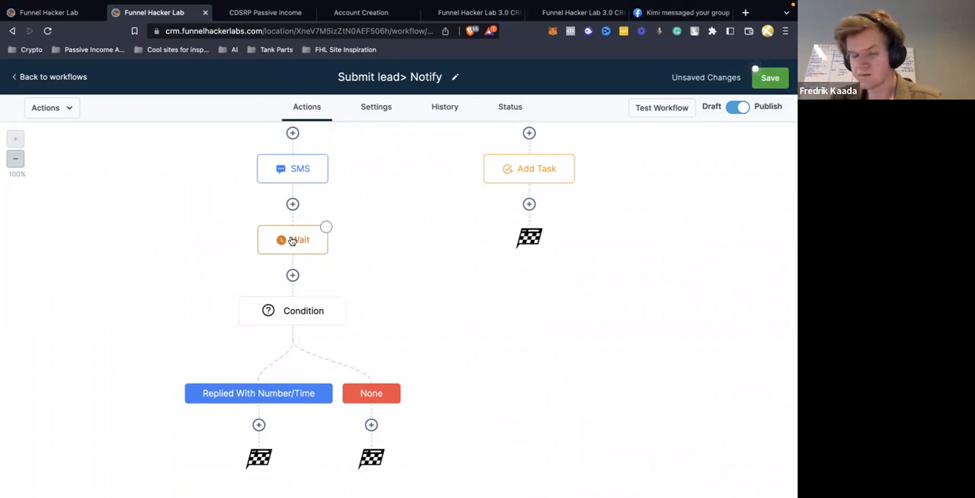
left_click(259, 424)
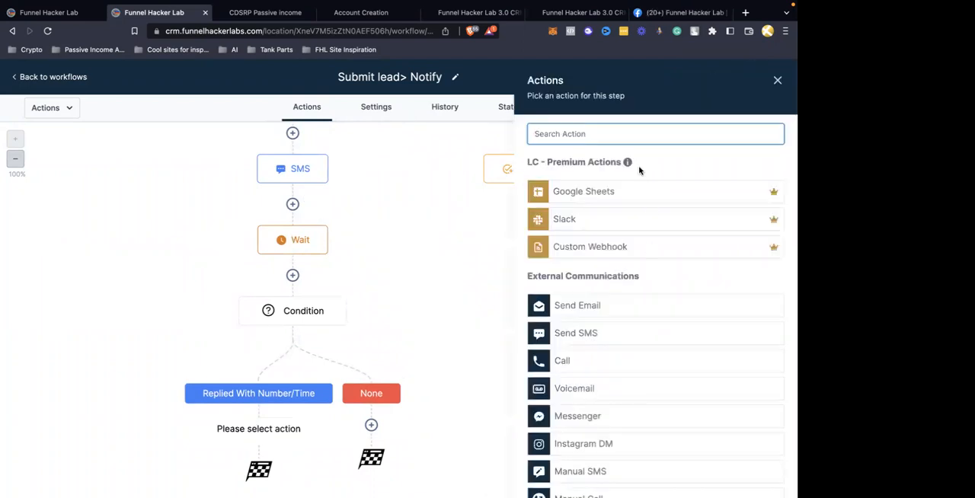
type("notif")
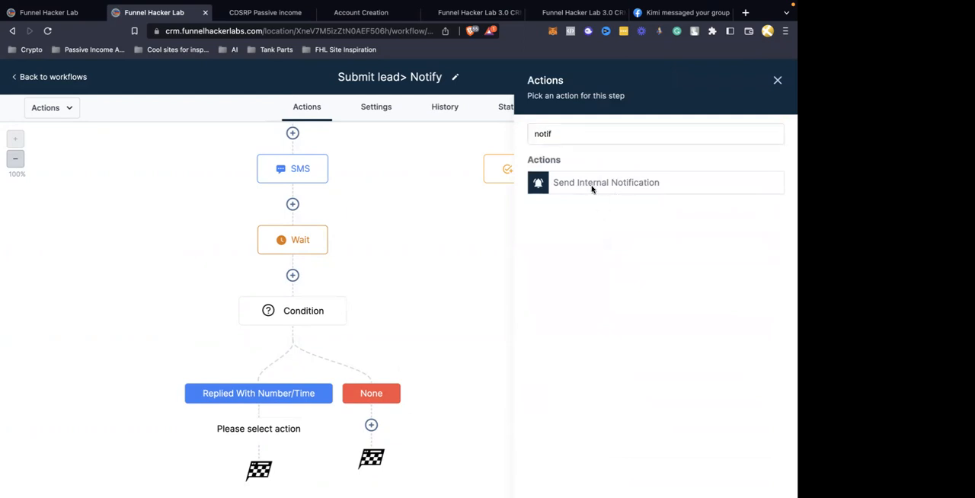
left_click(591, 189)
left_click(599, 204)
left_click(572, 271)
Set the notification's recipient type to Particular User and pick the account user, without choosing a template
left_click(617, 248)
left_click(574, 296)
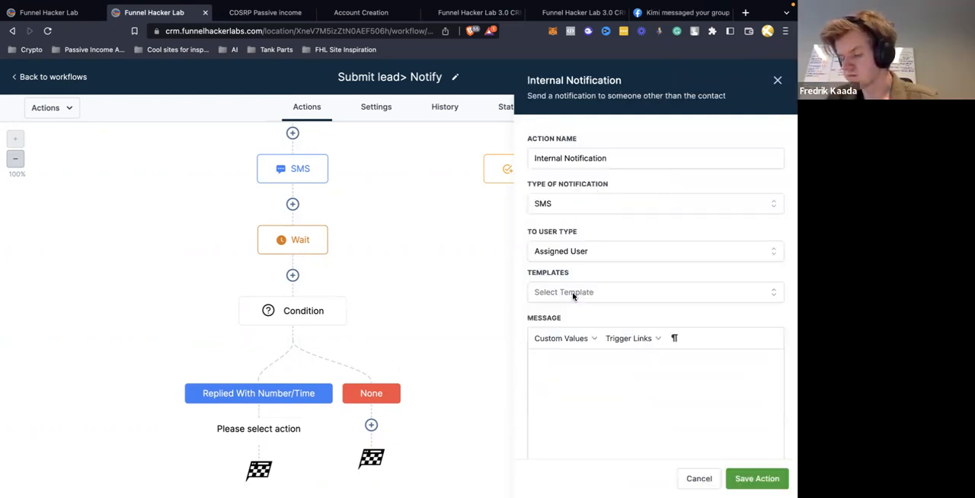
left_click(580, 251)
left_click(566, 340)
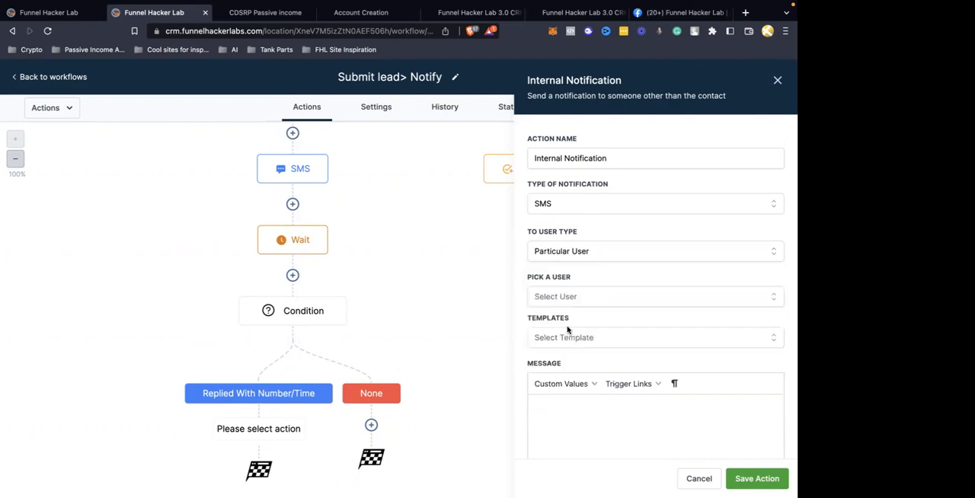
left_click(556, 297)
left_click(560, 384)
left_click(562, 337)
left_click(562, 339)
Start the notification message with "Hey" and insert the contact's full-name custom value {{contact.name}}
scroll(594, 348, "down", 2)
left_click(588, 320)
type("Hey")
left_click(546, 278)
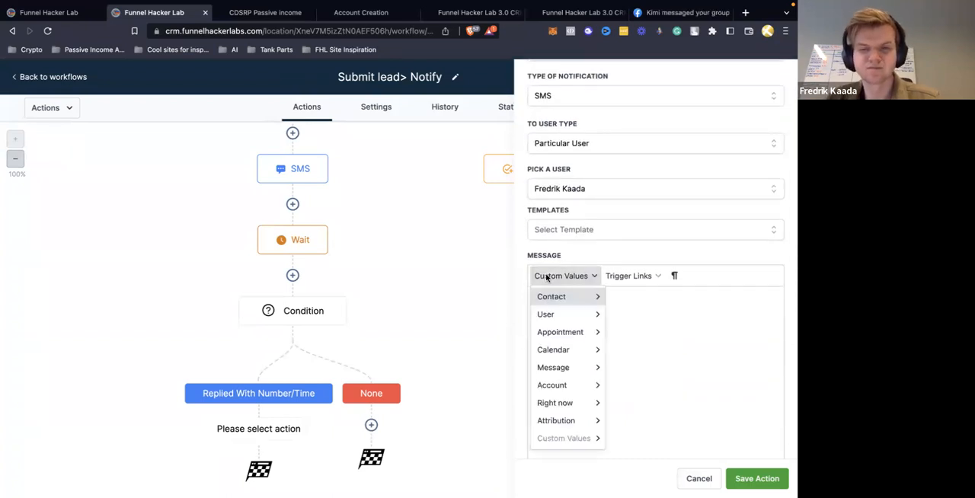
mouse_move(564, 296)
left_click(647, 70)
Continue the notification message with "just gave you a time to reach out" and save the action
type("ust")
type("just gae you")
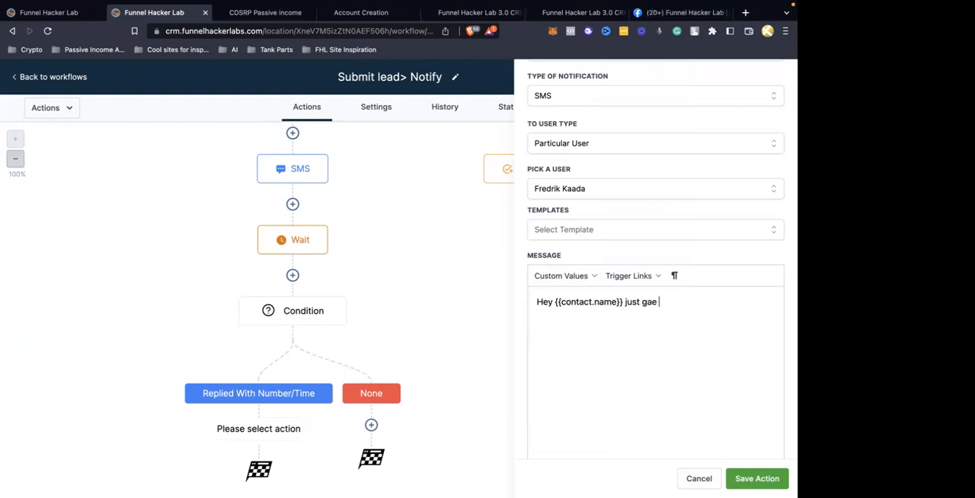
key("BackSpace")
key("BackSpace")
type("ve you a time to reach out.")
key("BackSpace")
left_click(745, 477)
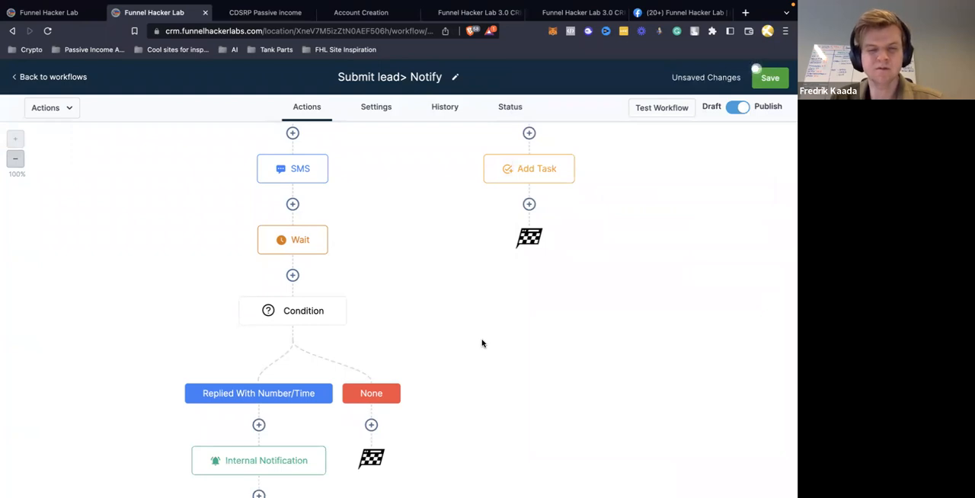
Enable a 20-minute timeout on the Wait action above the number/time condition and save it
scroll(481, 344, "up", 3)
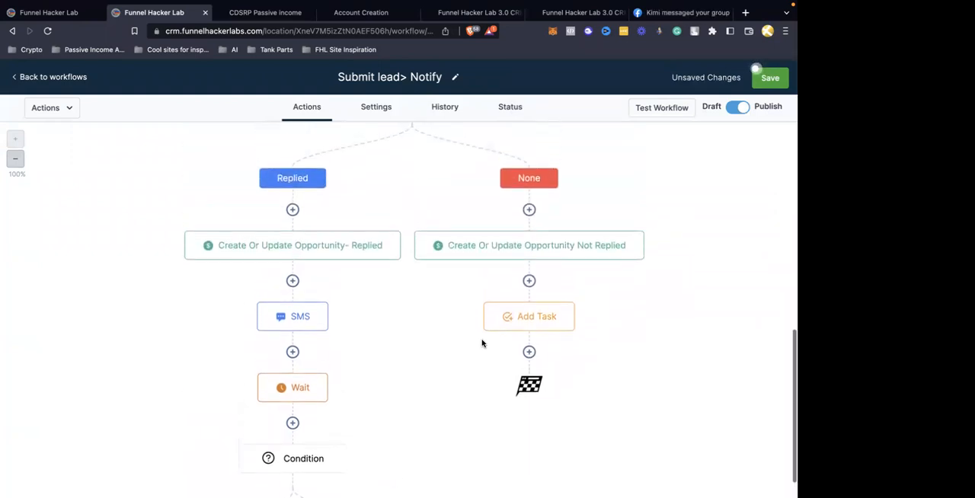
scroll(482, 343, "down", 3)
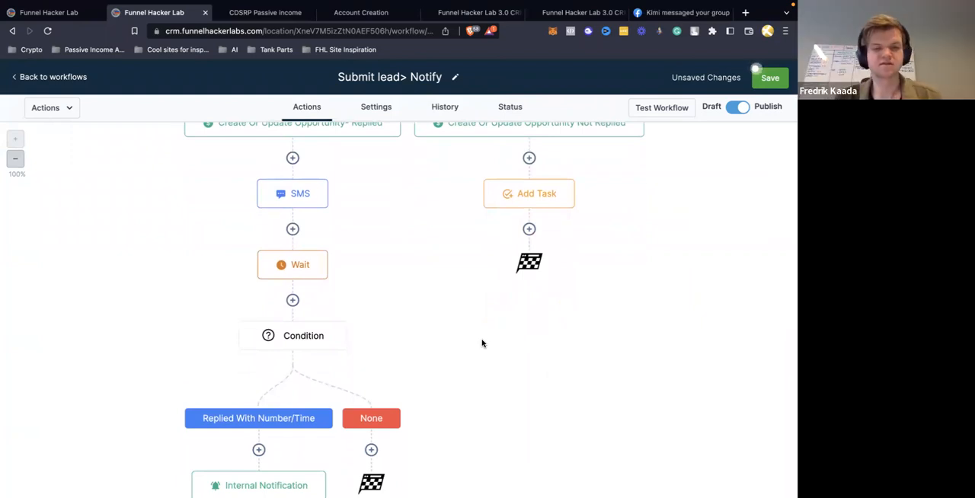
left_click(297, 270)
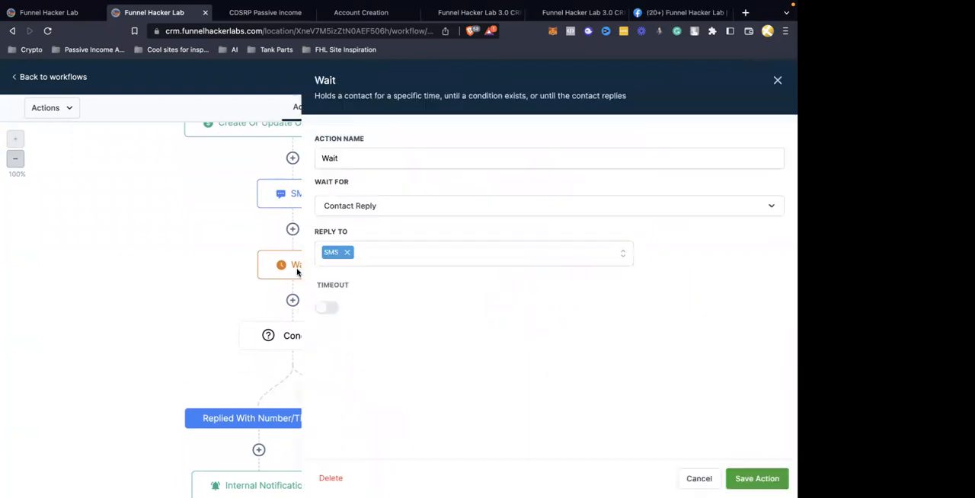
left_click(332, 312)
left_click(355, 331)
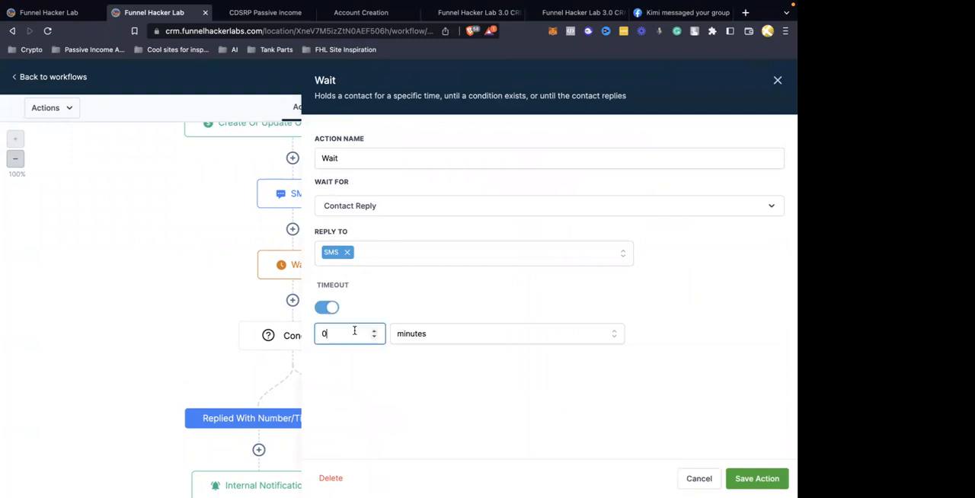
type("20")
left_click(762, 479)
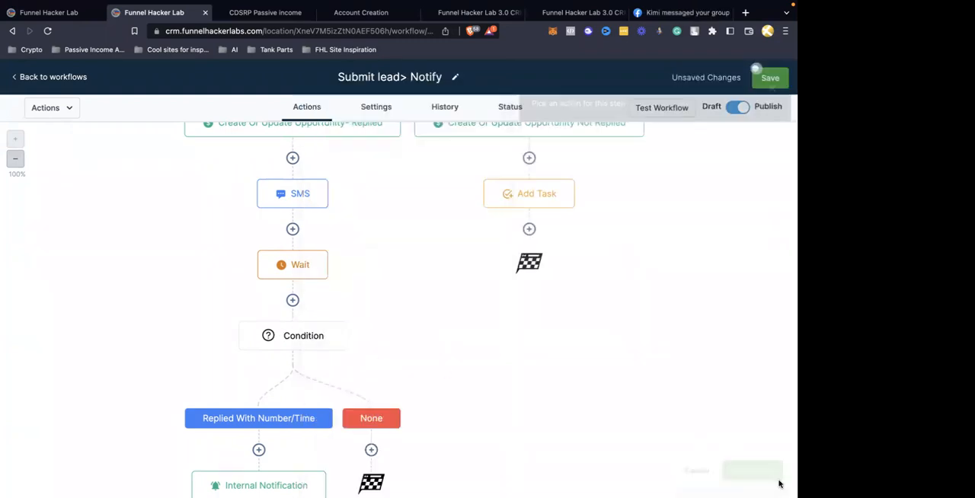
Review the branch and segment settings of the number/time condition
scroll(374, 327, "down", 2)
left_click(317, 249)
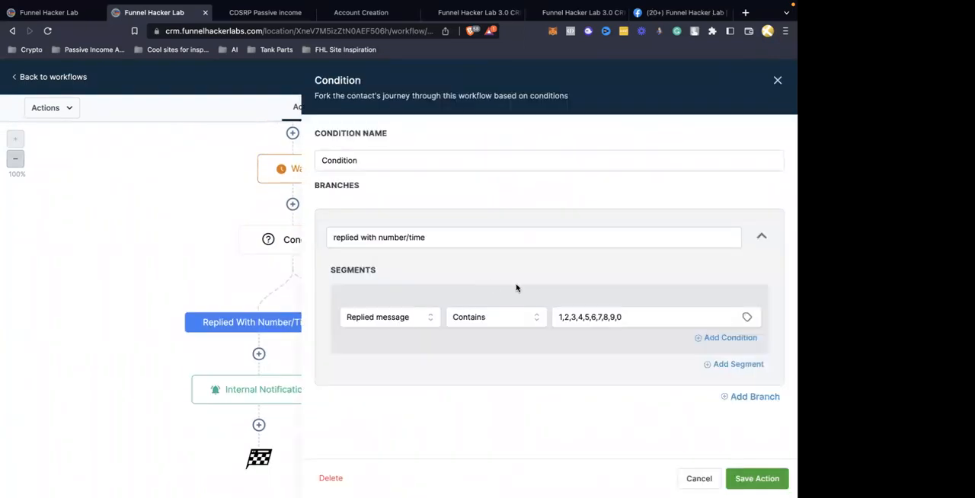
left_click(778, 79)
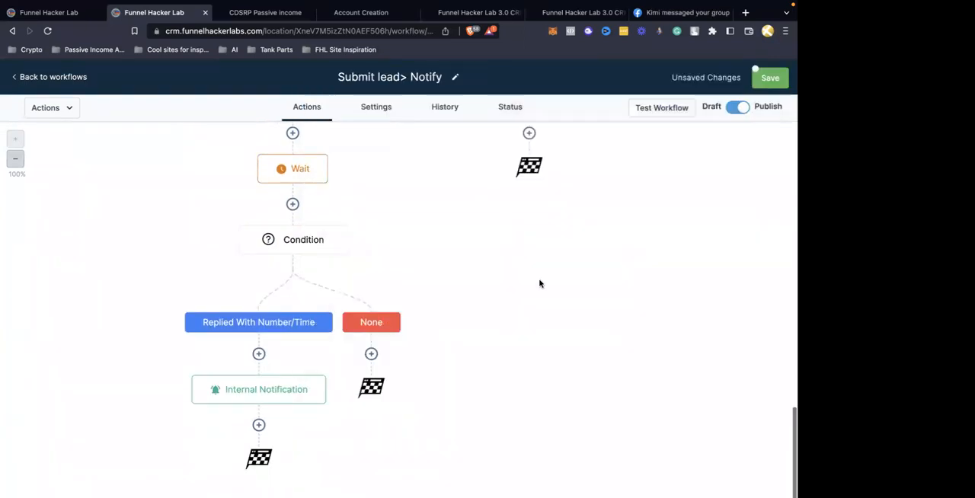
left_click(372, 354)
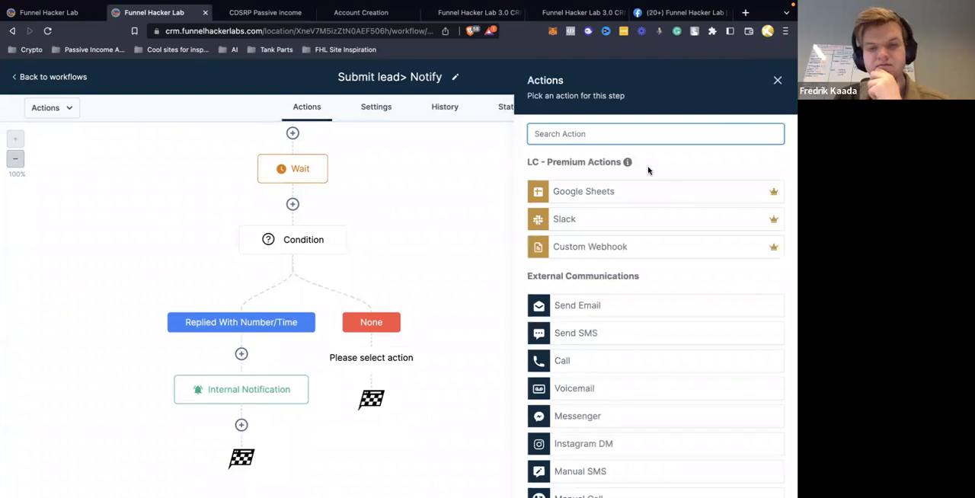
type("notif")
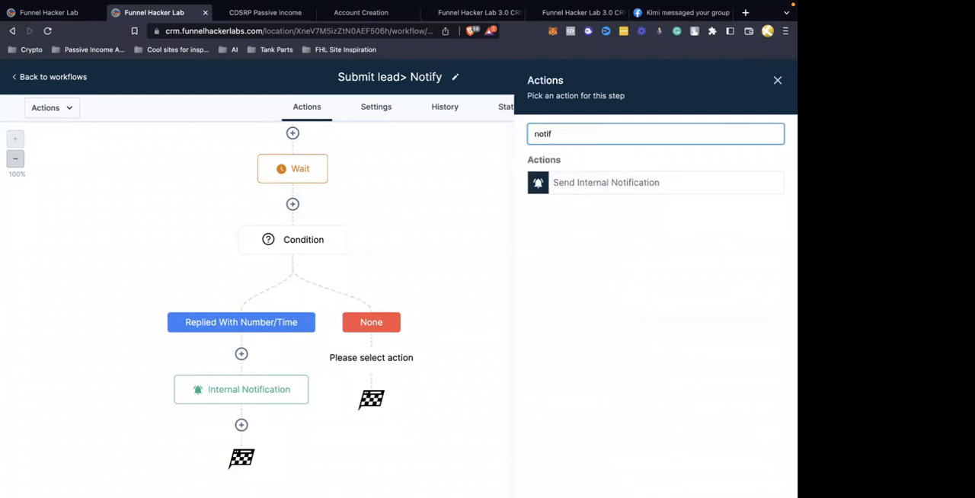
left_click(778, 80)
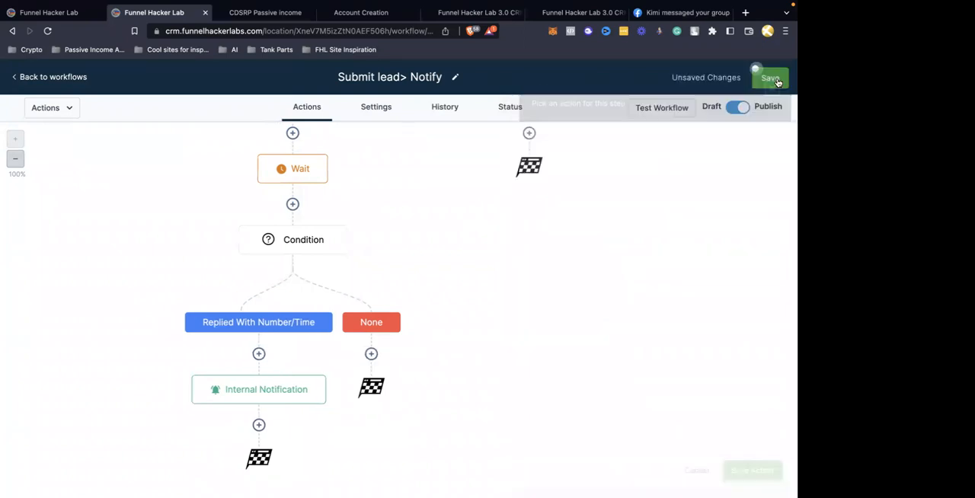
Add an SMS action reading "Hey did you get my last message?" to the number/time condition's None branch and save it
left_click(371, 353)
left_click(579, 335)
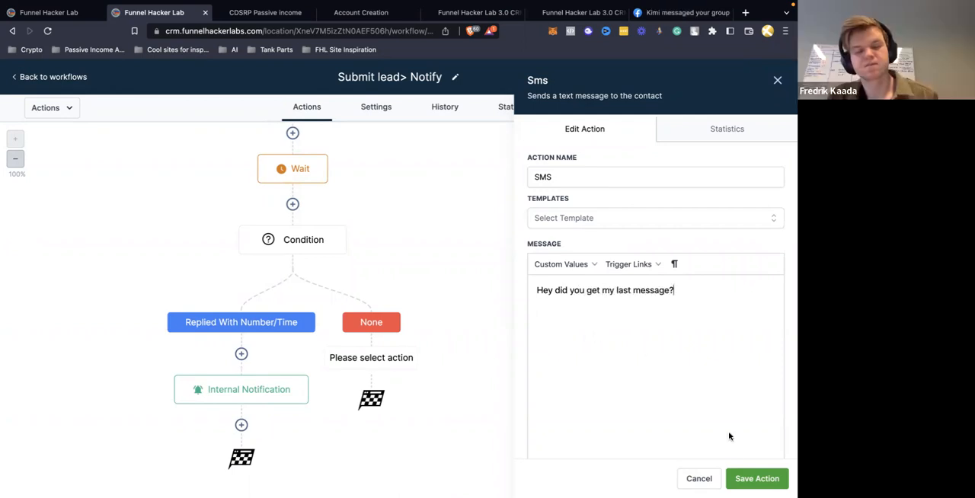
left_click(757, 479)
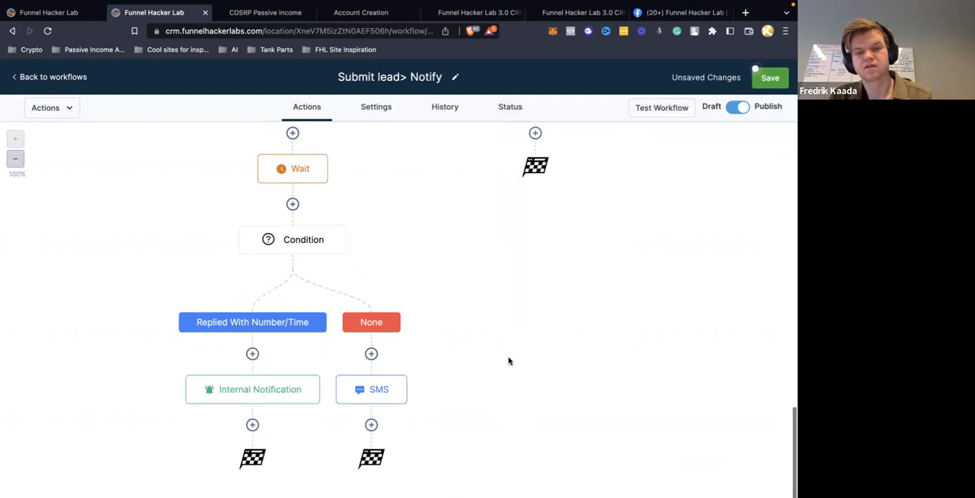
Add a Wait action with a time delay of 1 day after the None branch's SMS and save it
left_click(371, 424)
type("wait")
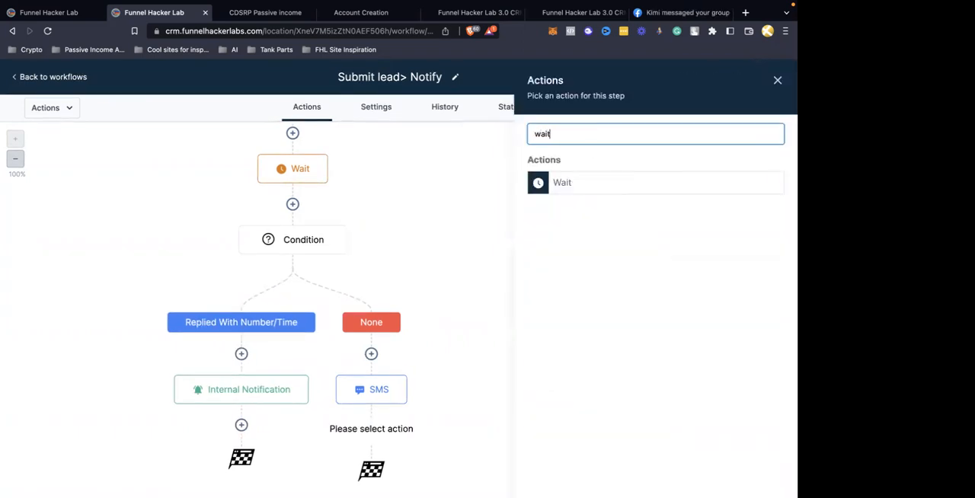
left_click(580, 190)
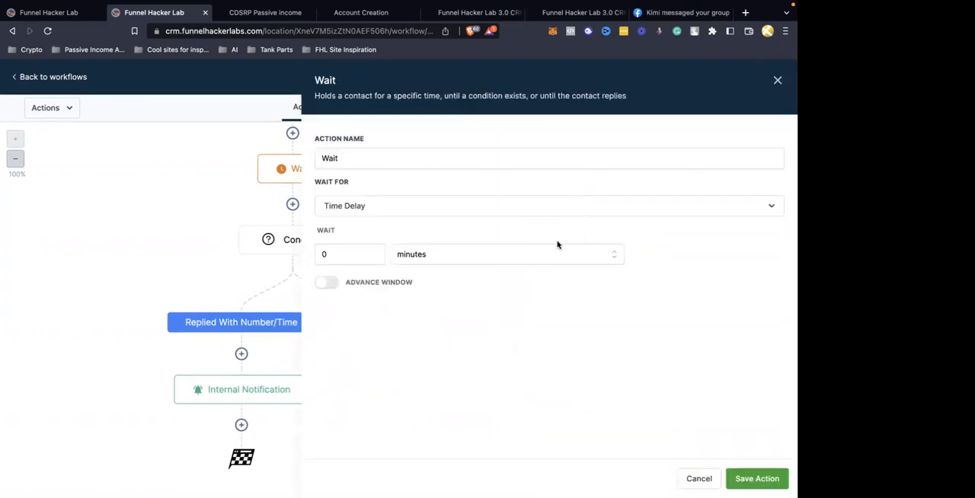
left_click(413, 265)
left_click(404, 320)
left_click(345, 250)
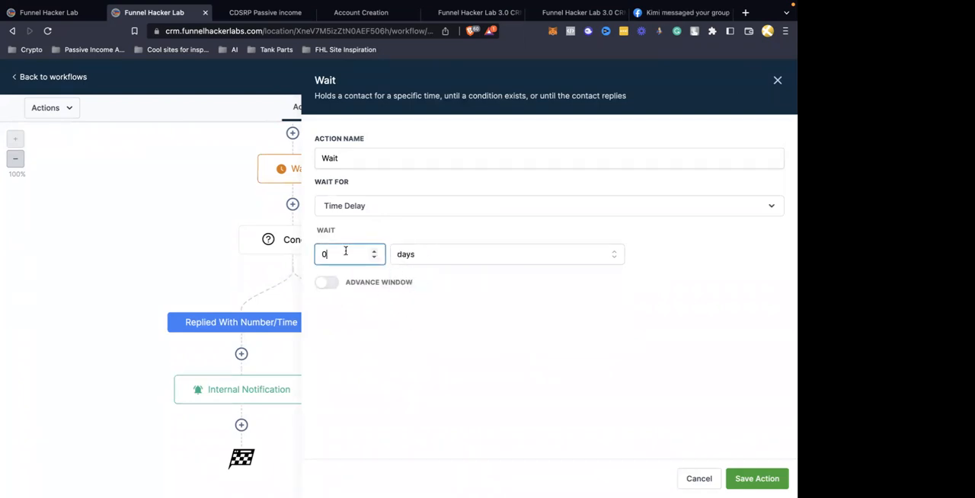
left_click(754, 478)
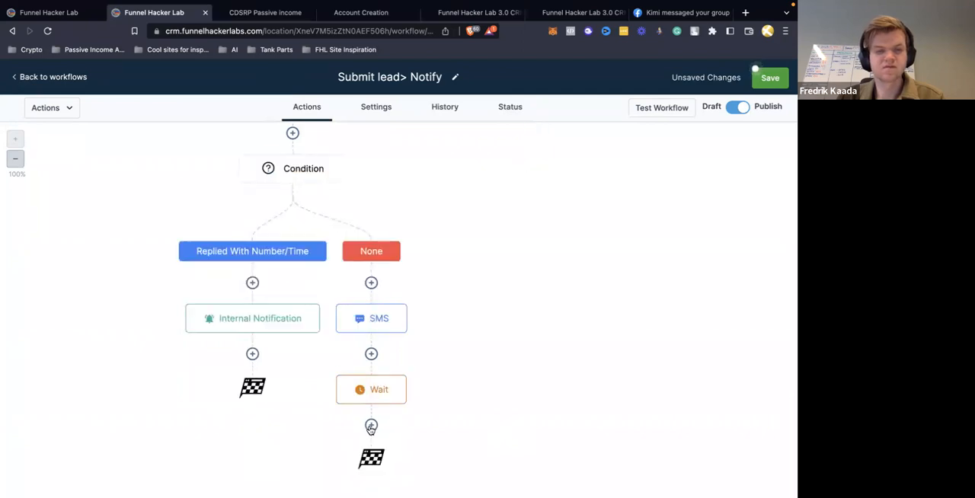
Add an SMS action reading "We really want to help you out but havent heard from you" after the None branch's 1-day Wait and save it
left_click(371, 424)
left_click(593, 332)
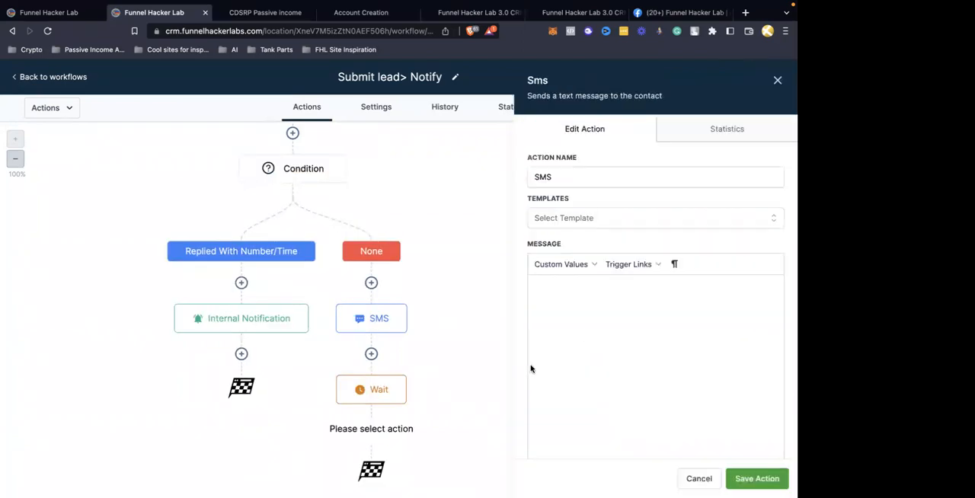
type("We really want to help you out")
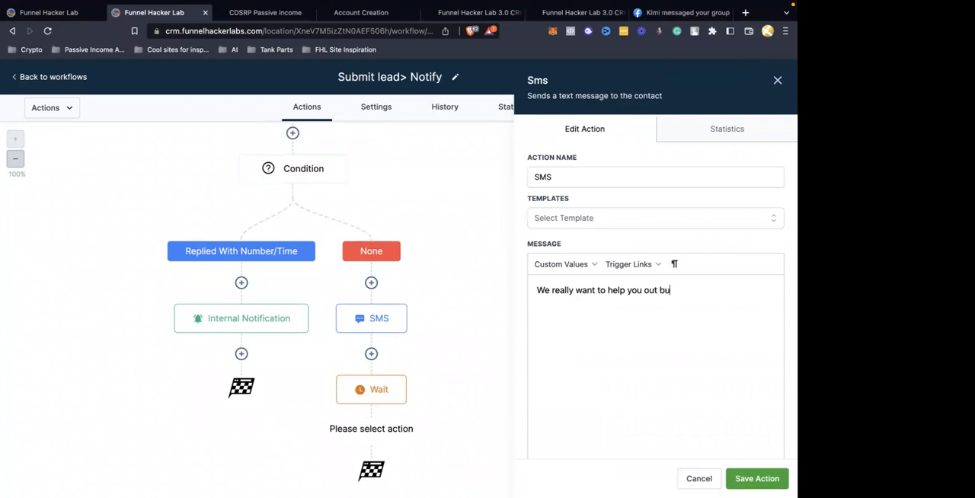
type("but havent heard from you")
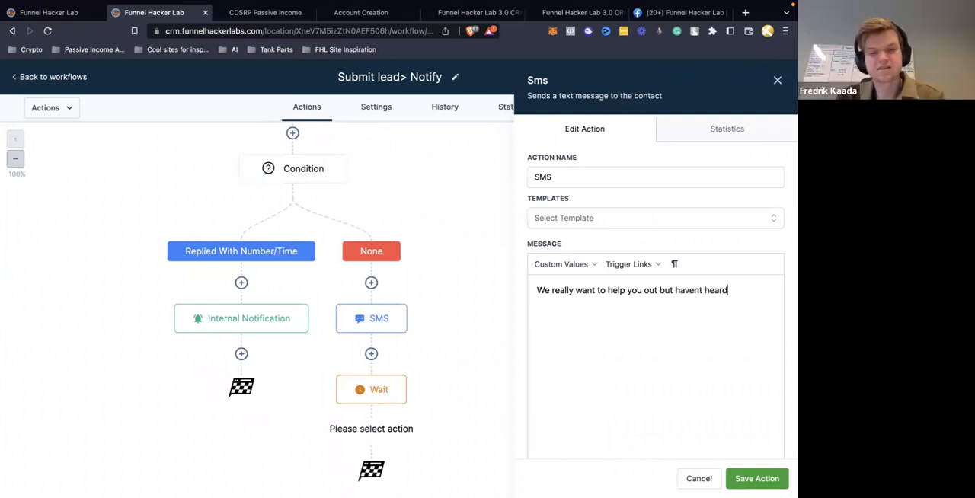
left_click(748, 479)
Add a Create/Update Opportunity action above the None branch's first SMS, with pipeline Real Estate Leads and stage Not Replied, and save it
scroll(648, 301, "up", 2)
scroll(651, 301, "up", 2)
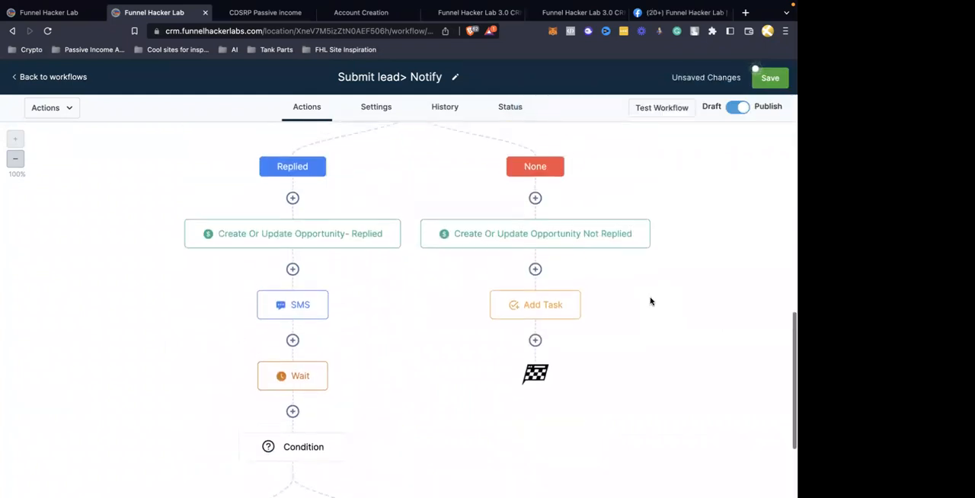
scroll(555, 313, "down", 5)
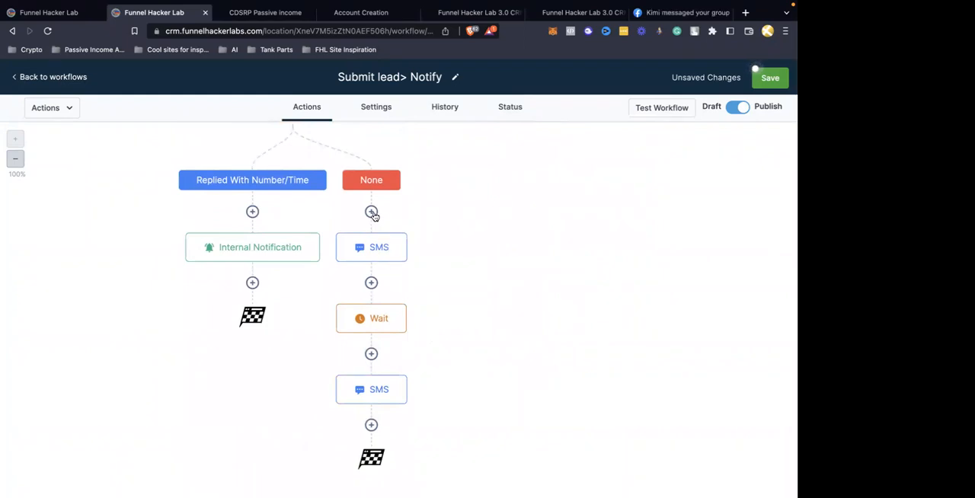
left_click(371, 212)
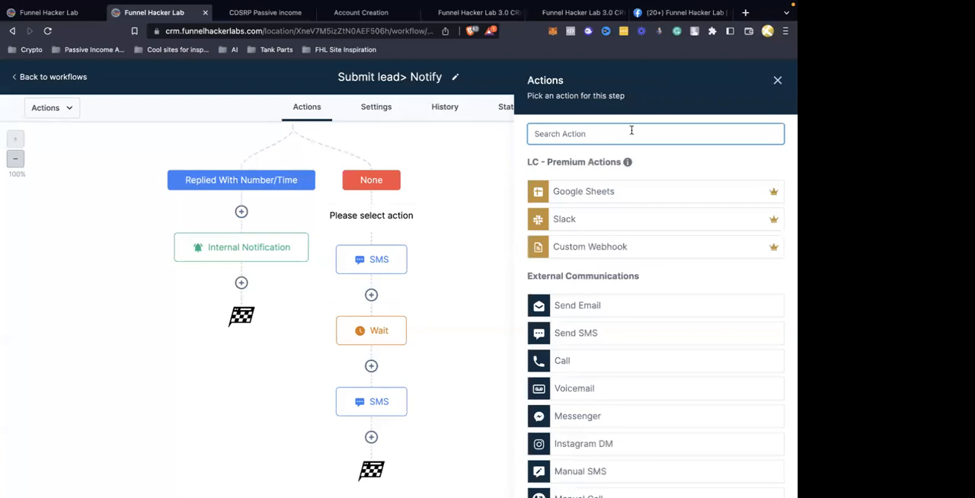
type("op")
left_click(614, 182)
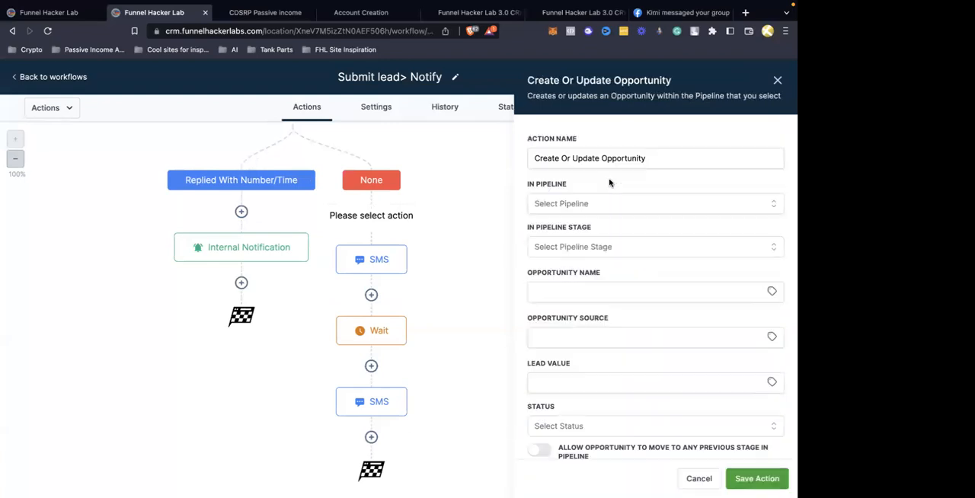
left_click(596, 212)
left_click(570, 254)
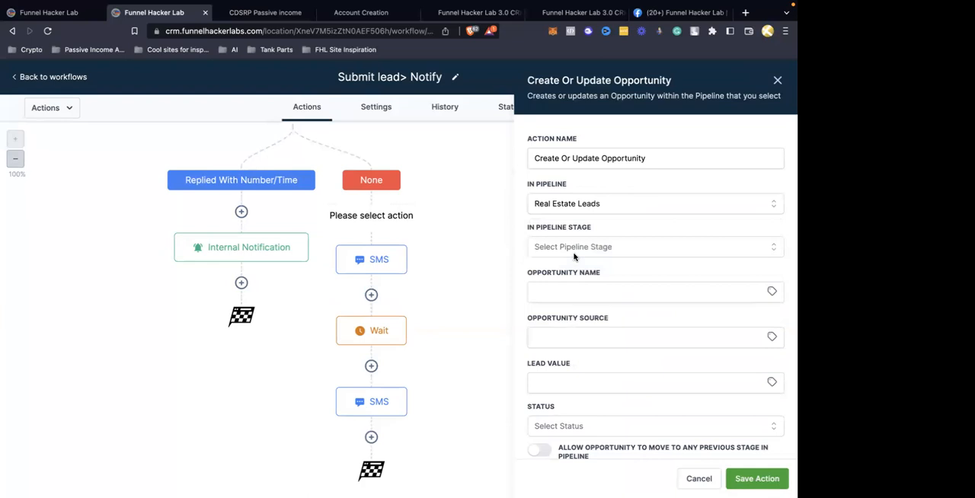
left_click(570, 247)
left_click(561, 356)
left_click(757, 478)
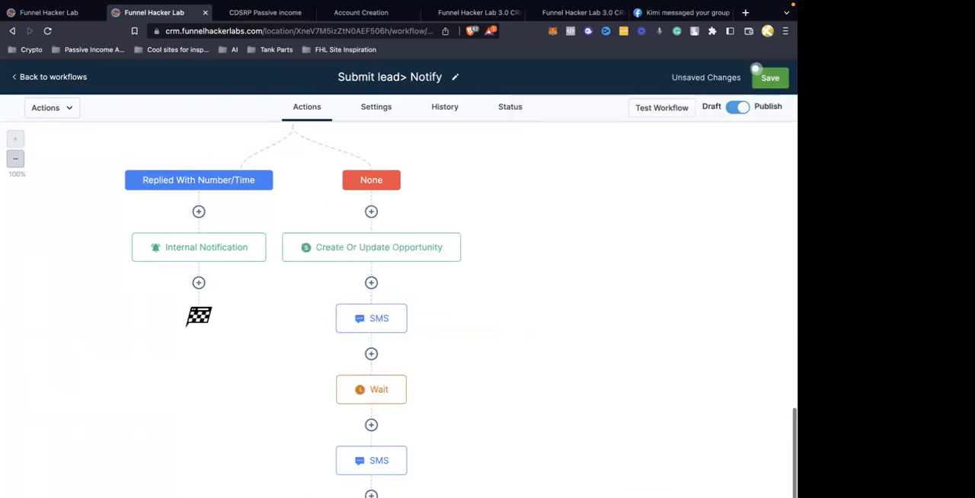
Add a Create/Update Opportunity action above the Replied With Number/Time branch's Internal Notification, with pipeline Real Estate Leads and stage Replied, and save it
scroll(518, 337, "up", 5)
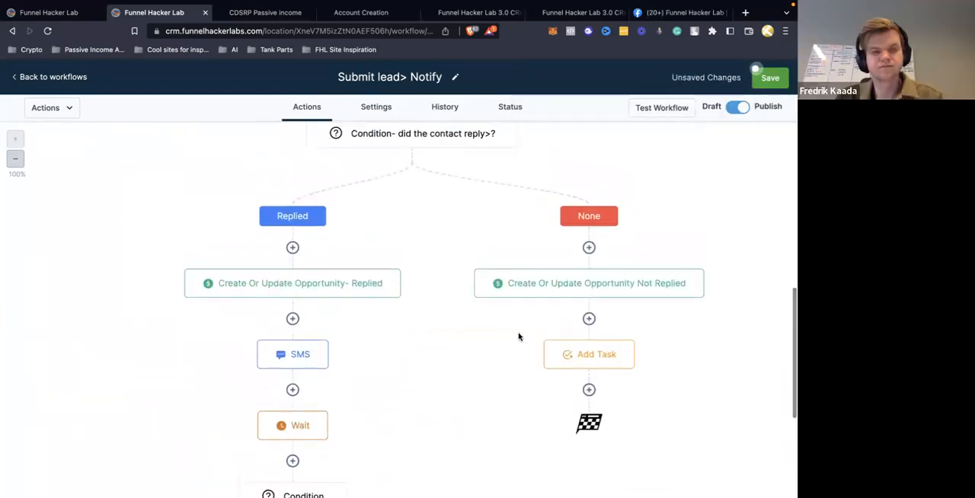
scroll(420, 327, "down", 3)
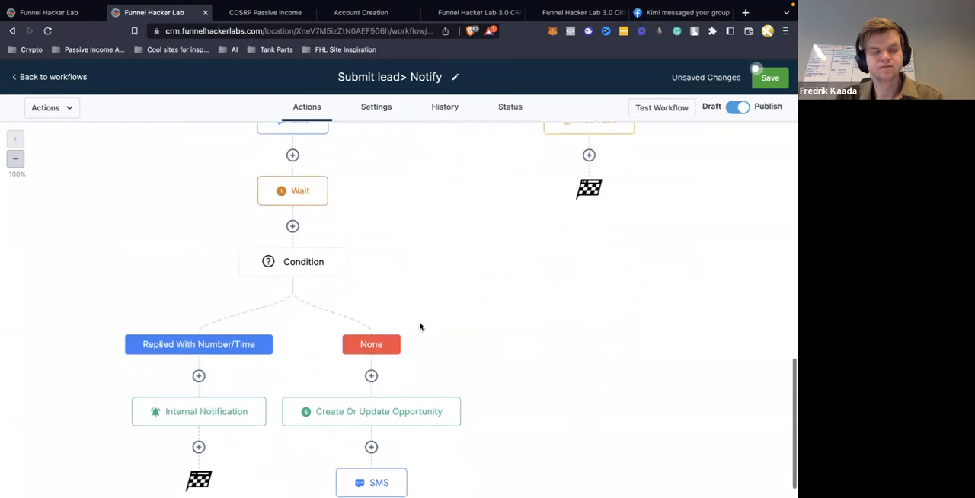
left_click(199, 377)
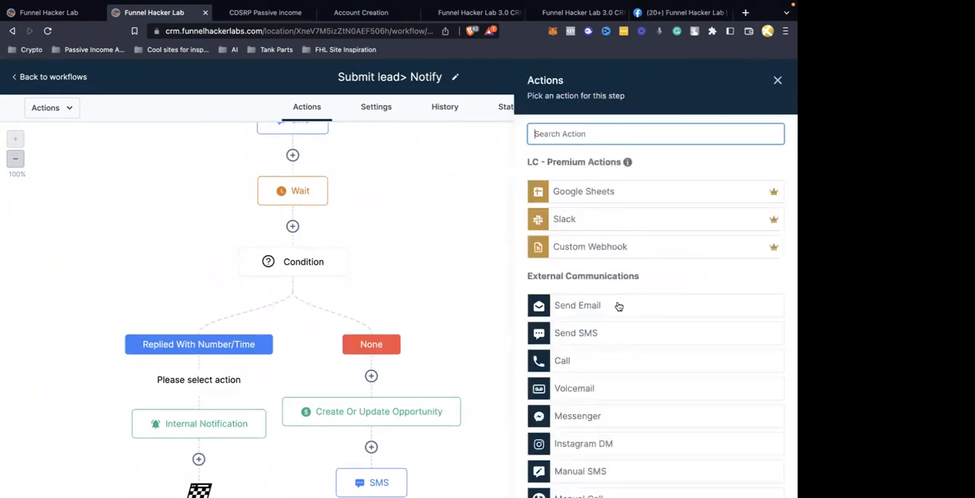
type("opp")
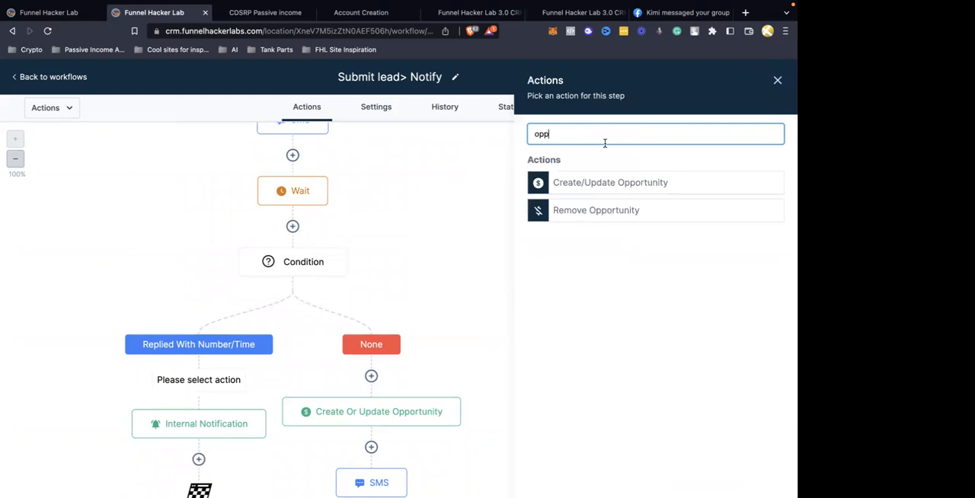
left_click(593, 183)
left_click(589, 202)
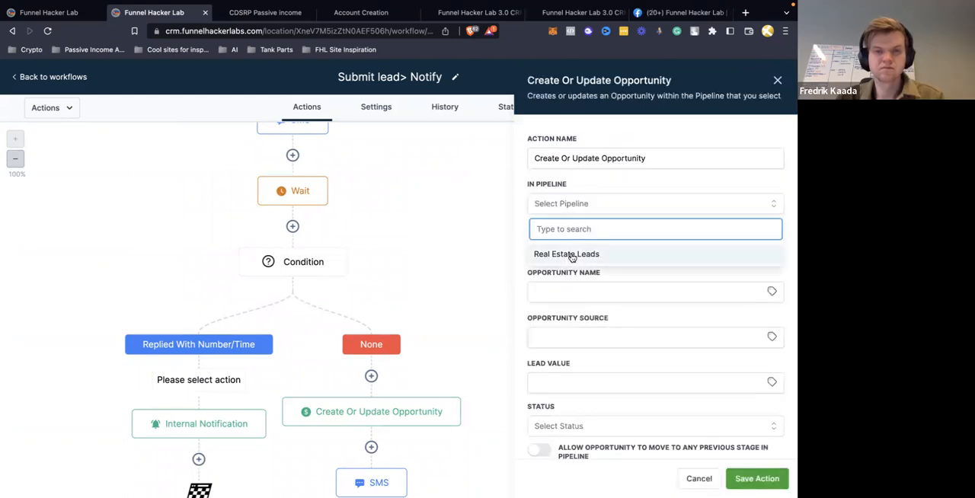
left_click(571, 254)
left_click(570, 245)
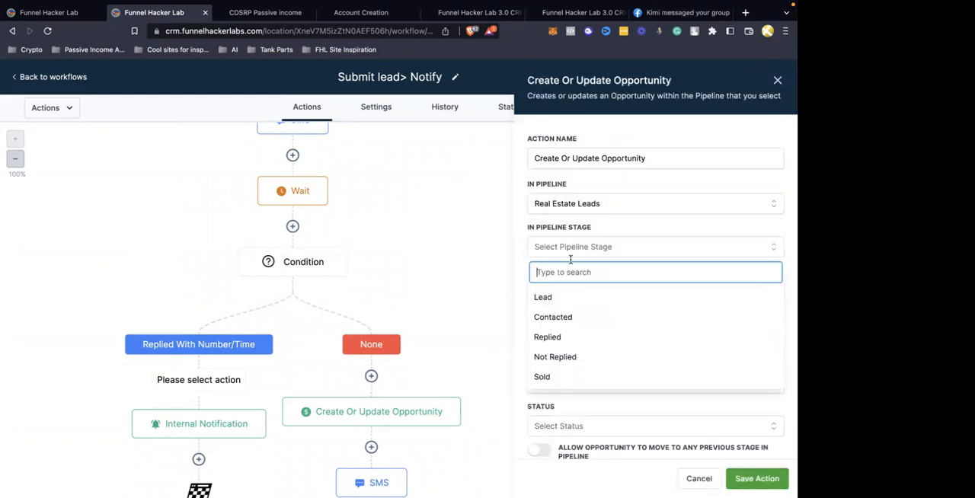
left_click(549, 338)
left_click(757, 478)
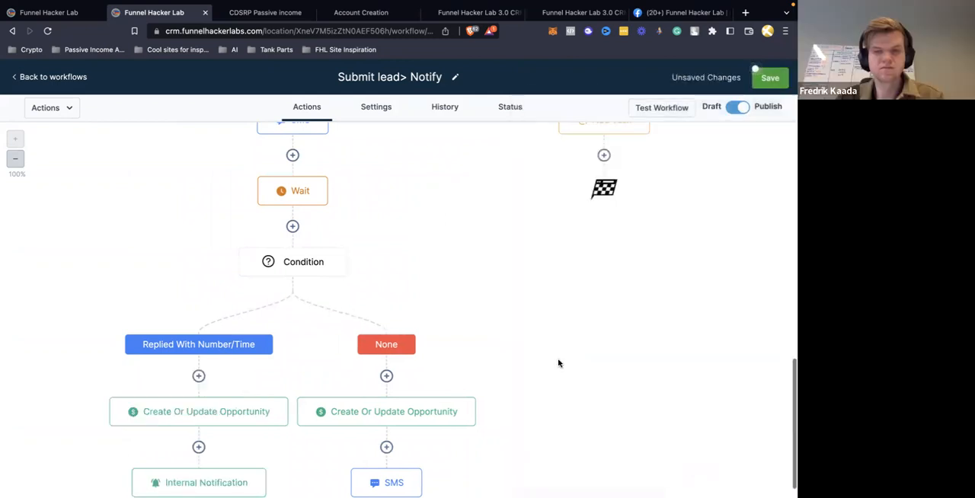
Delete the Create Or Update Opportunity action from the None branch beside Replied With Number/Time
scroll(463, 282, "down", 3)
left_click(431, 247)
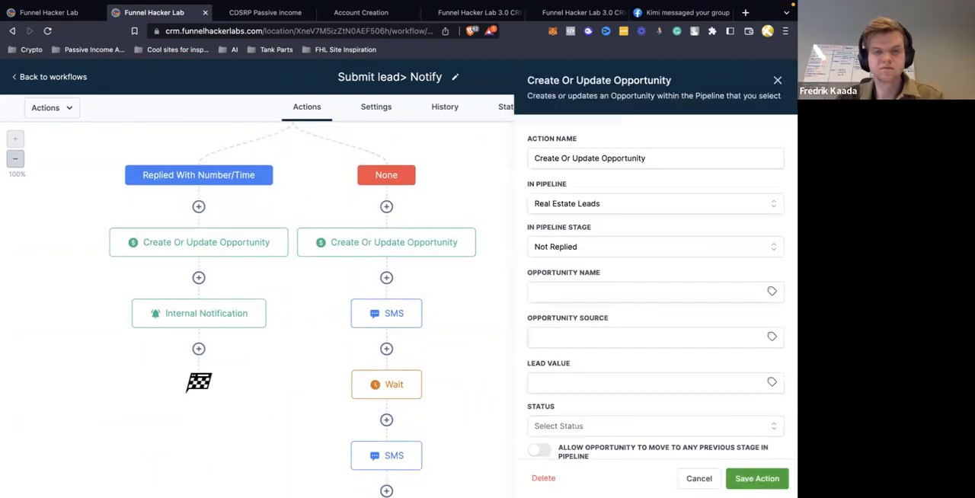
left_click(538, 480)
left_click(494, 323)
Check the branches of the edited workflow and save the whole Submit lead> Notify workflow
scroll(492, 322, "up", 6)
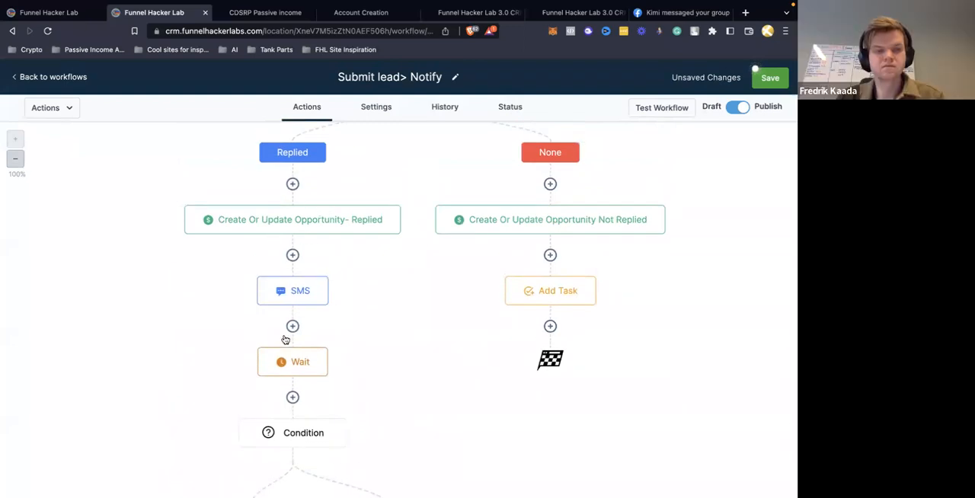
scroll(350, 379, "down", 5)
scroll(351, 378, "up", 15)
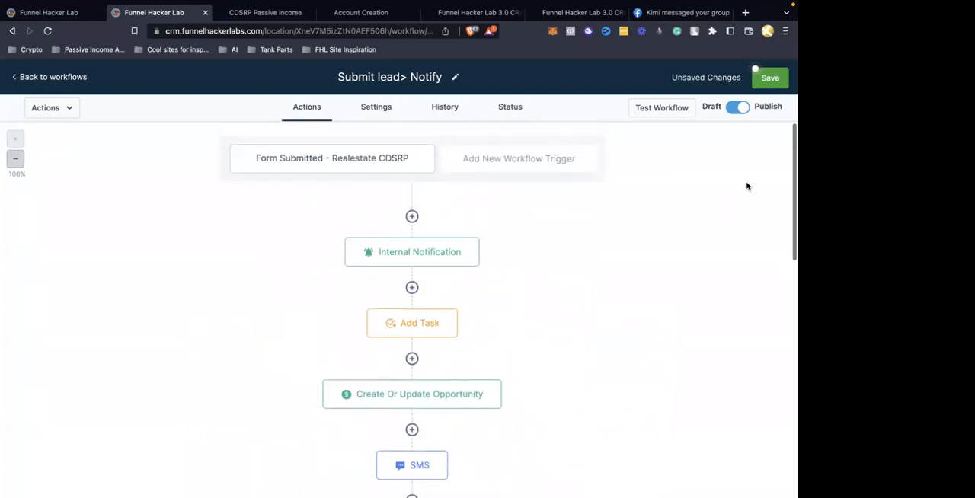
left_click(774, 79)
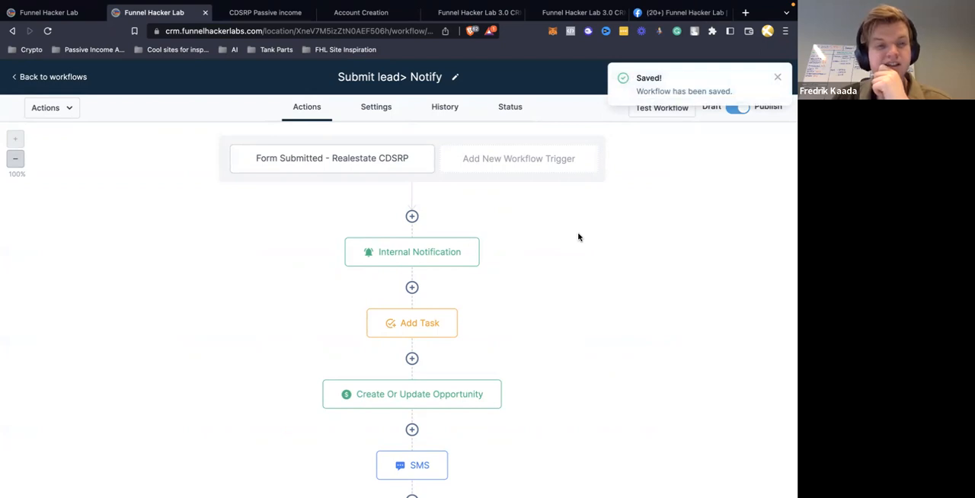
left_click(777, 78)
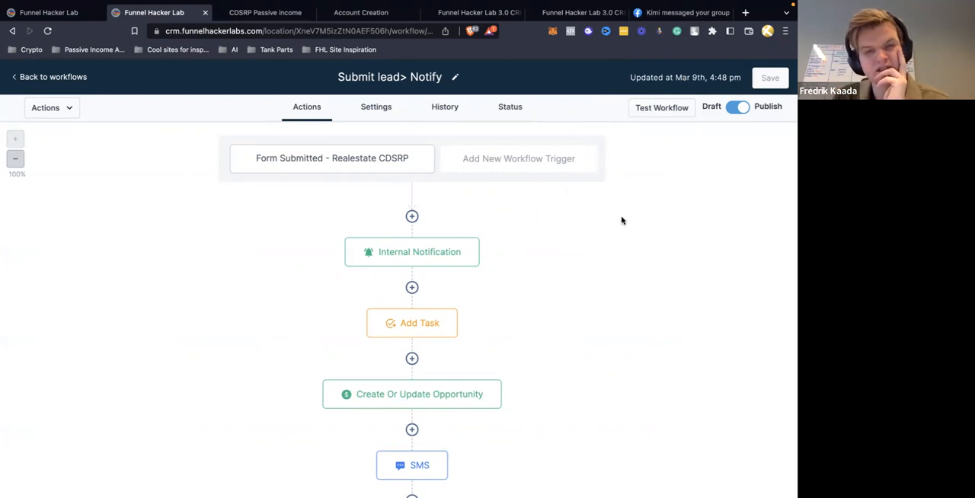
Leave the workflow editor and view the Real Estate Leads pipeline in Opportunities
scroll(621, 220, "down", 6)
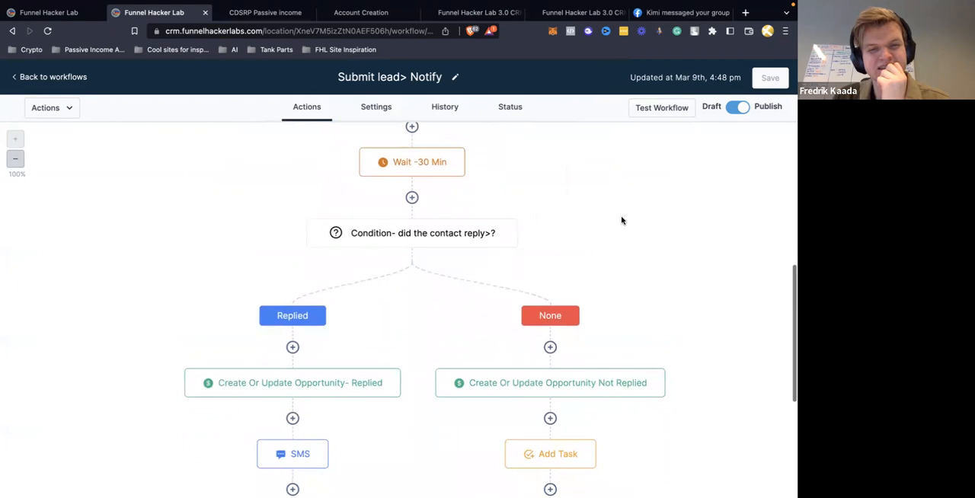
scroll(621, 220, "up", 6)
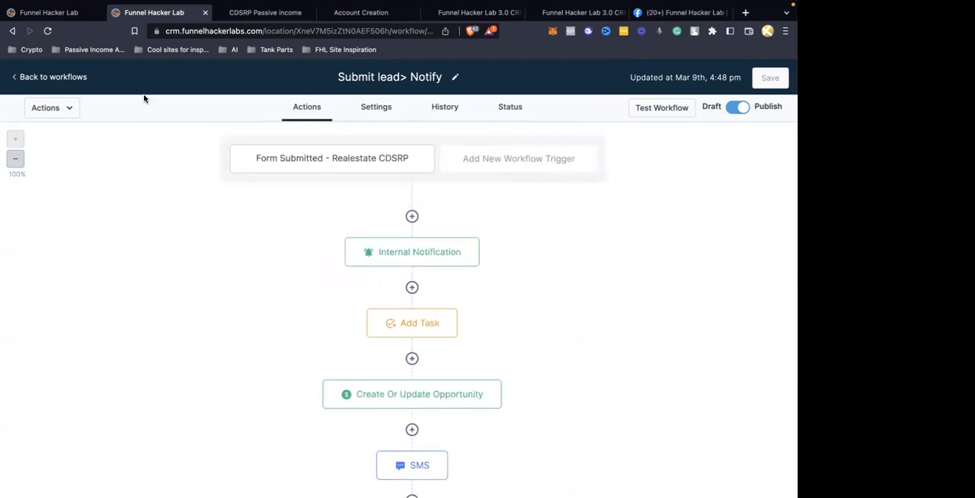
left_click(74, 78)
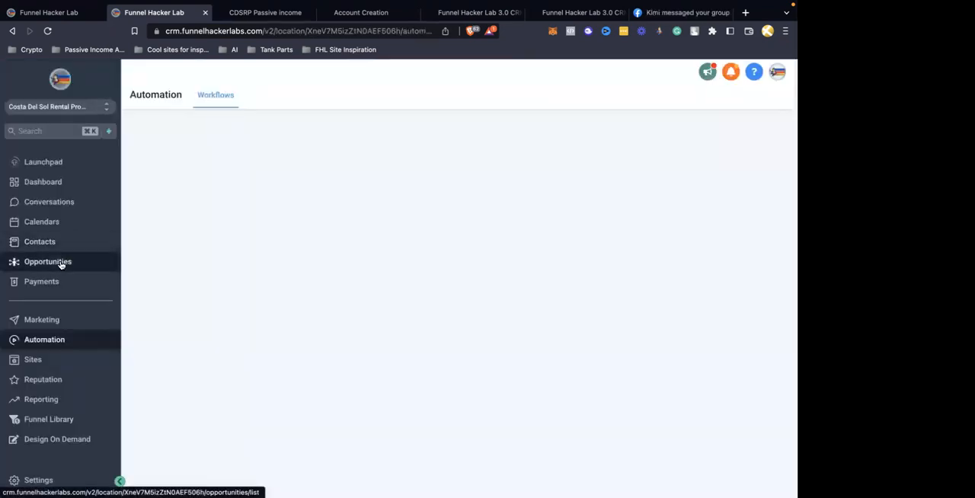
left_click(61, 263)
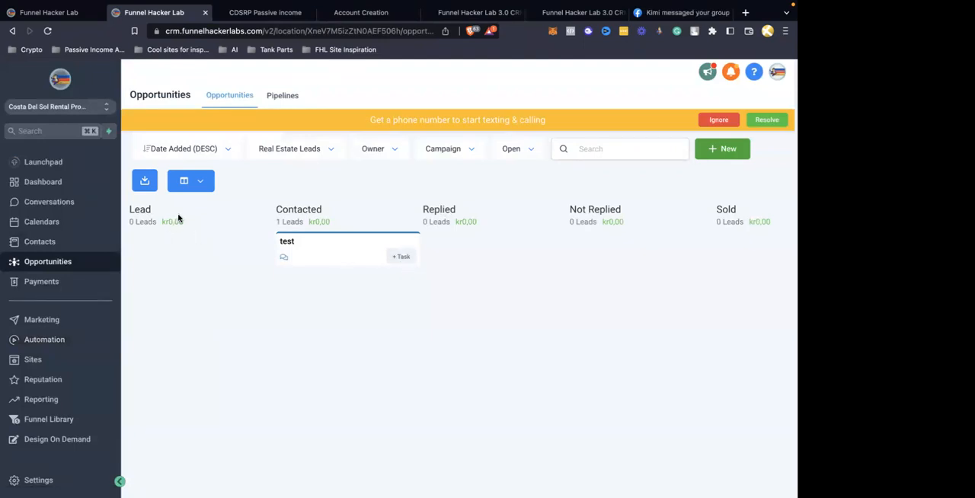
Open the live landing page of the Villa Acquisition Copy funnel in its own browser tab
left_click(39, 360)
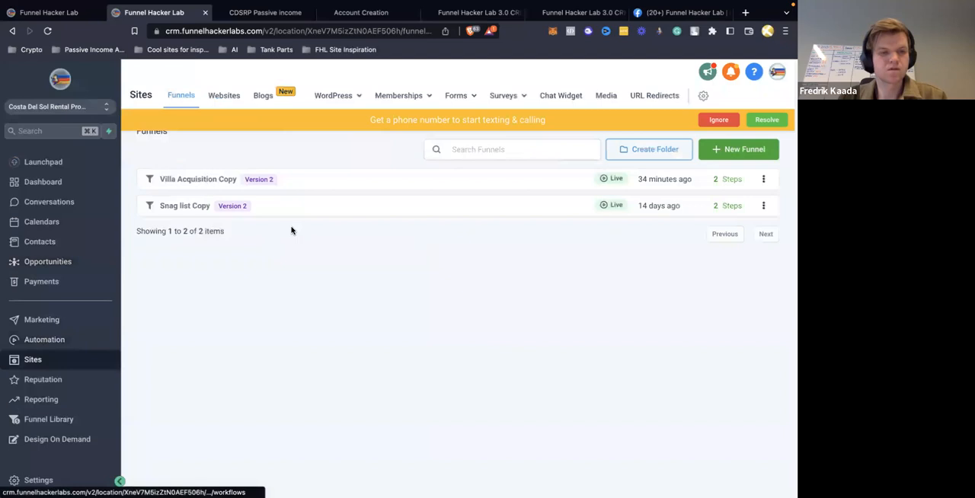
left_click(190, 182)
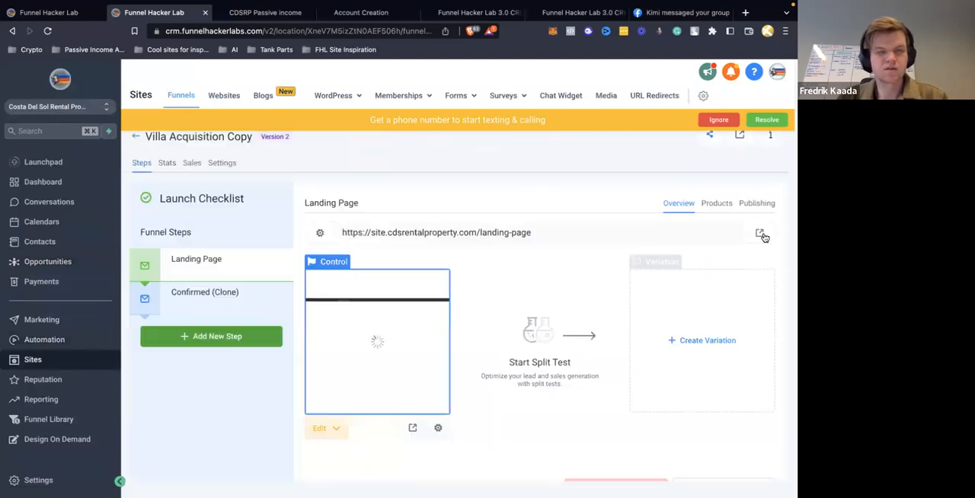
left_click(760, 233)
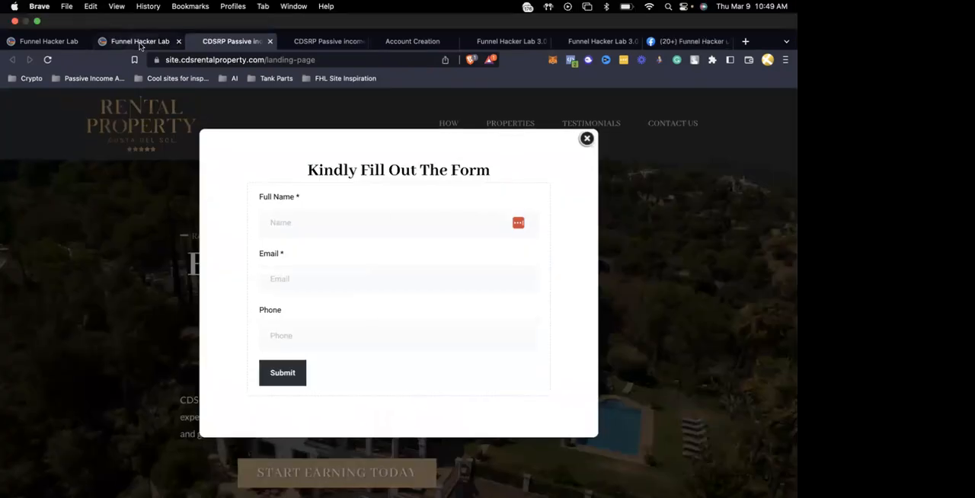
Return to the CRM's opportunities board and move the test opportunity from the Contacted stage to Lead
left_click(140, 13)
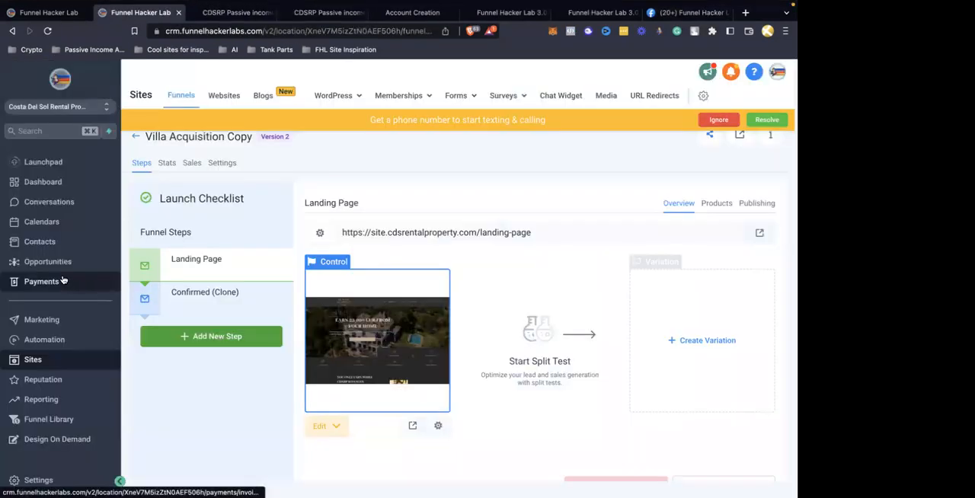
left_click(66, 261)
left_click_drag(310, 252, 148, 251)
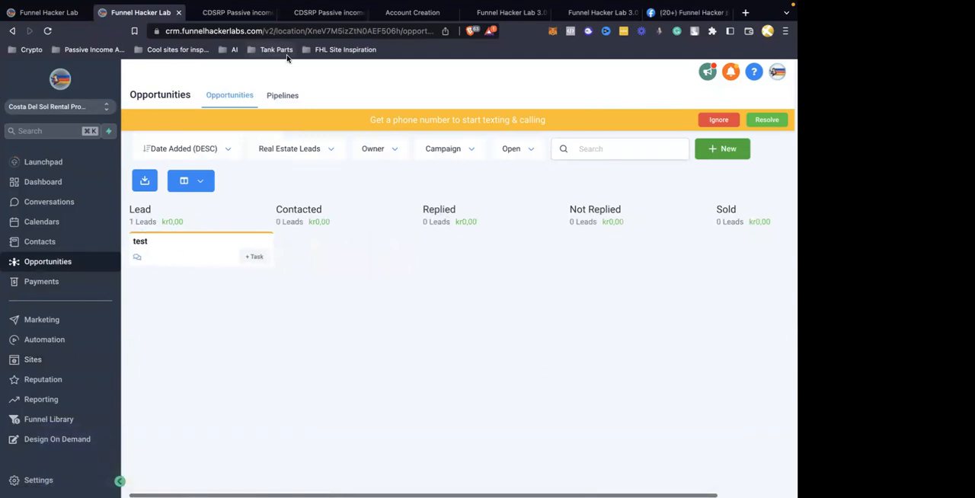
Open the Submit lead> Notify workflow in a new browser tab placed beside the CRM tab, and return to the CRM tab
left_click(47, 341)
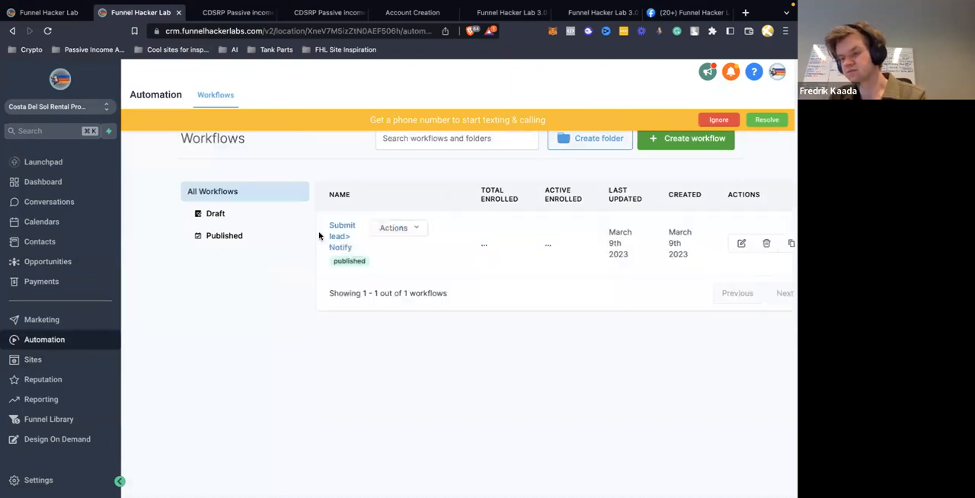
right_click(76, 342)
left_click(88, 344)
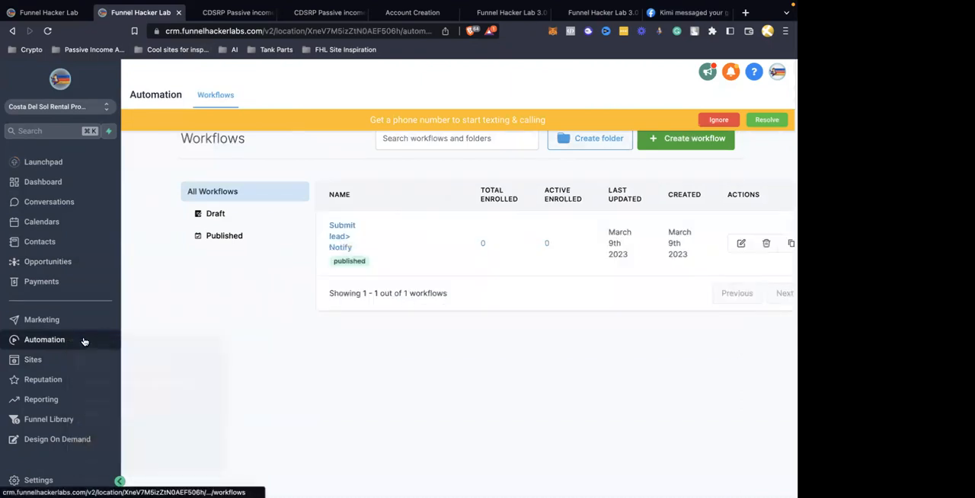
left_click_drag(271, 13, 212, 15)
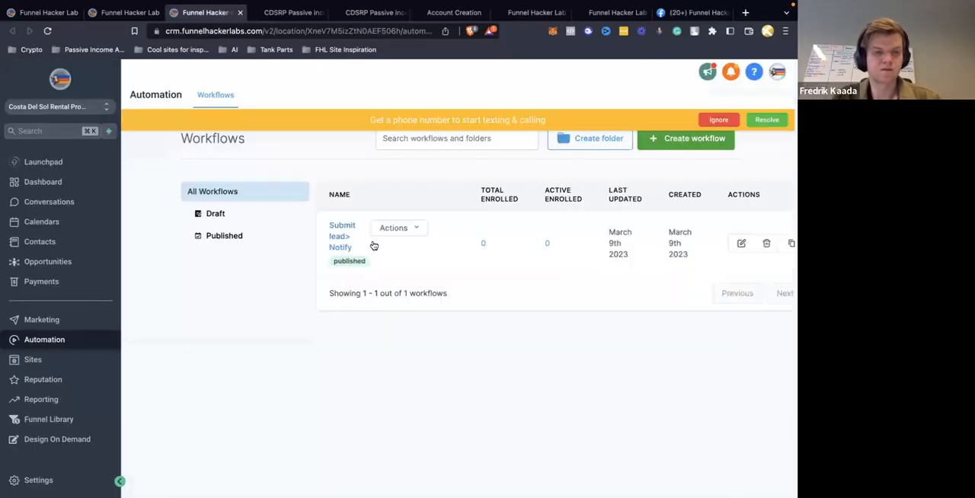
left_click(343, 232)
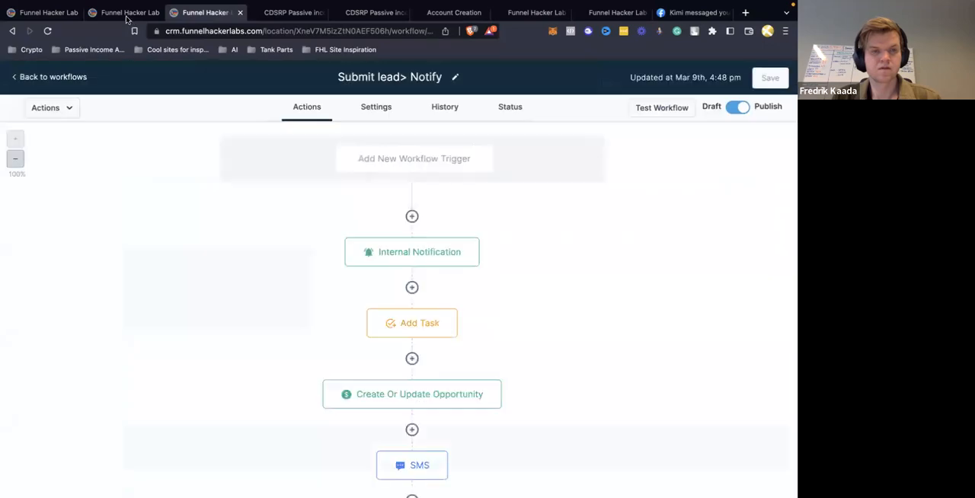
left_click(124, 11)
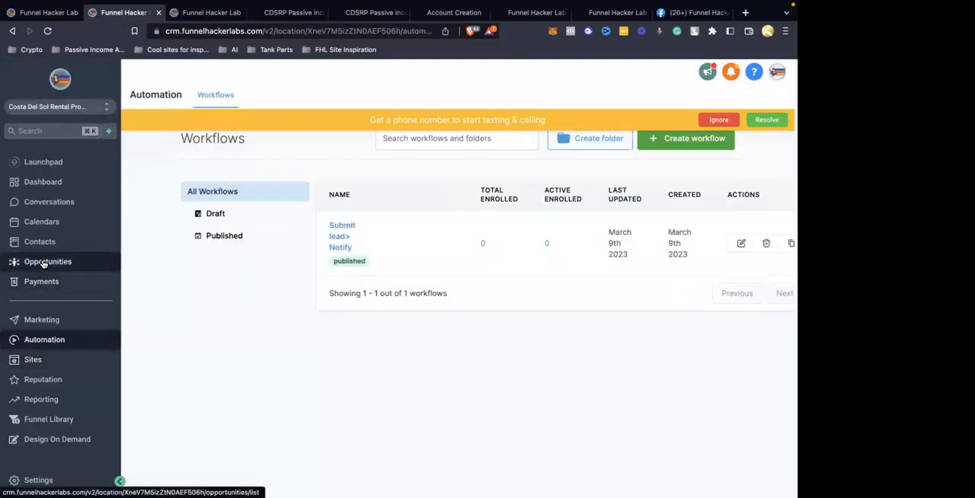
Show the opportunities board in the CRM tab, switch to the landing page tab and close its lead form popup
left_click(45, 261)
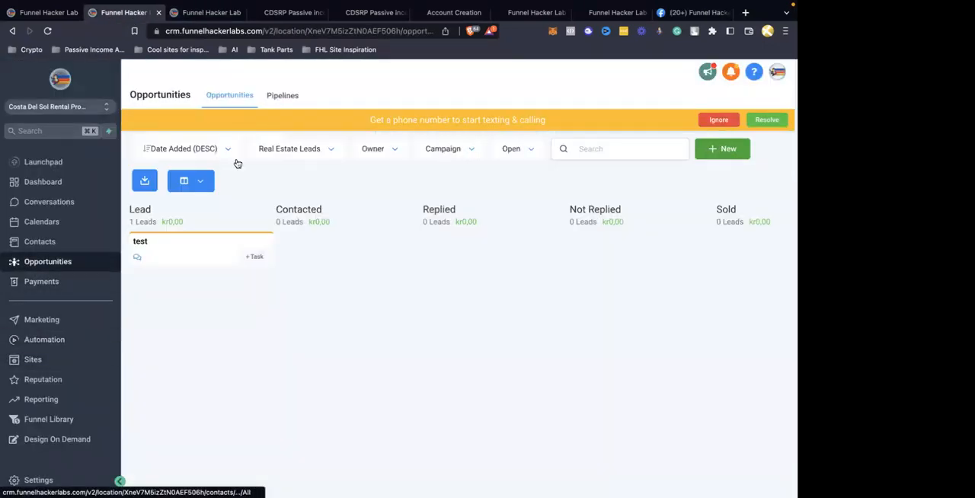
left_click(282, 13)
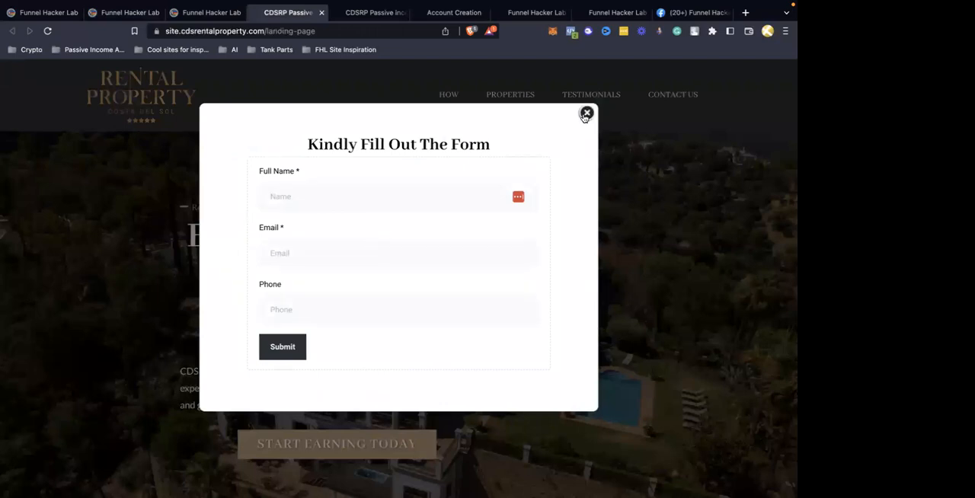
left_click(586, 114)
left_click(331, 445)
left_click(587, 113)
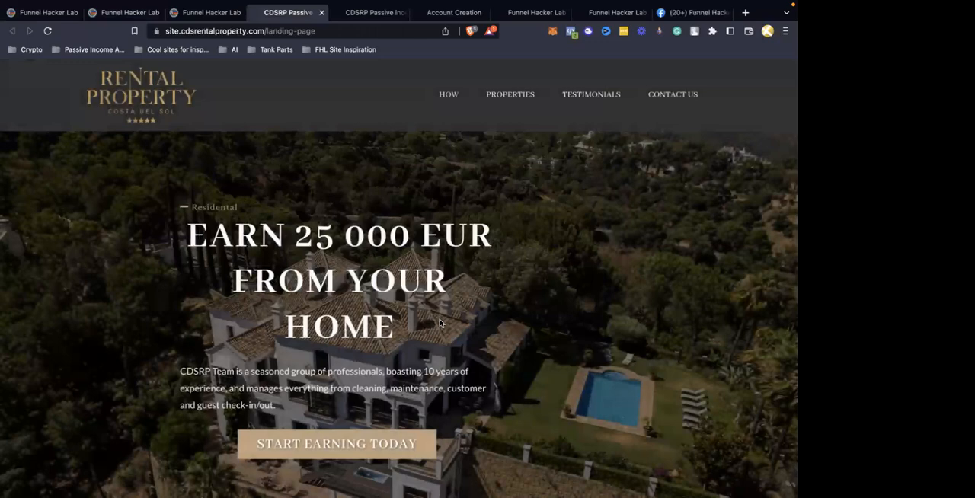
Review the landing page from the hero section through the services, properties and owner testimonials
scroll(439, 323, "down", 10)
scroll(440, 323, "down", 5)
scroll(439, 323, "up", 15)
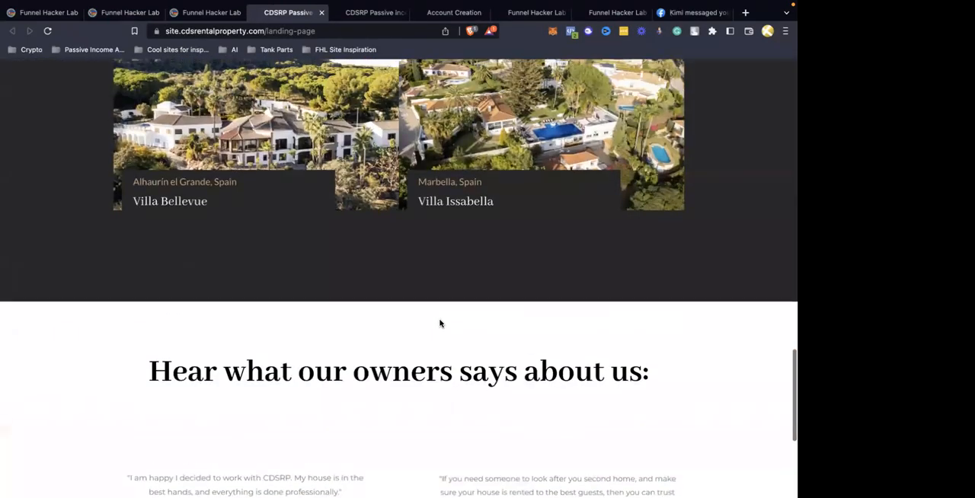
scroll(440, 323, "up", 5)
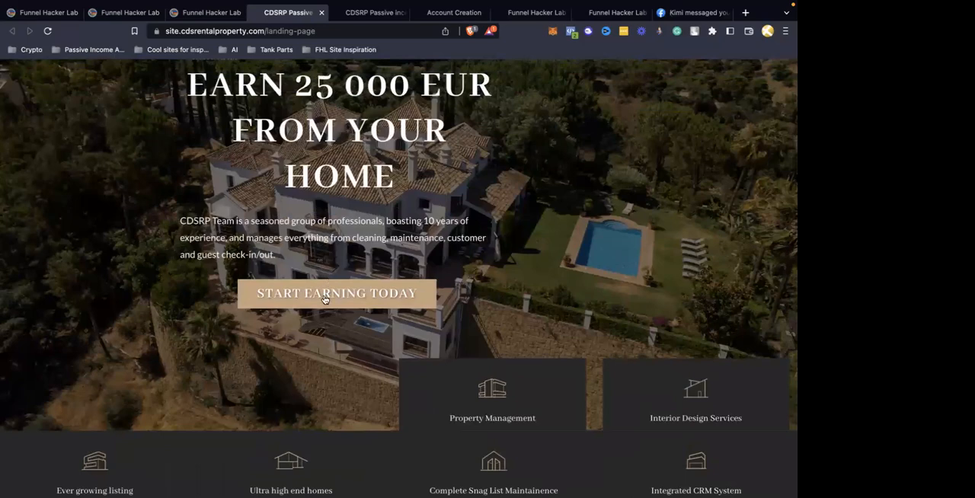
scroll(325, 290, "down", 6)
scroll(325, 298, "down", 2)
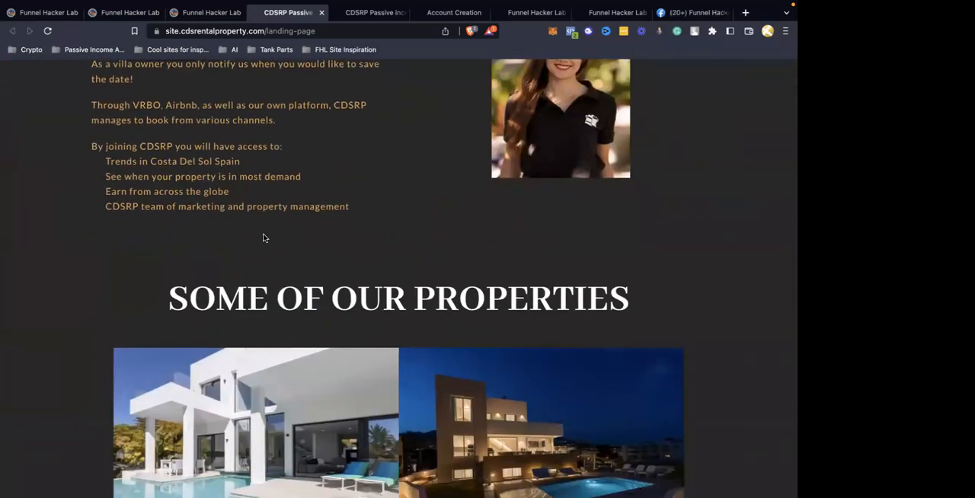
scroll(300, 229, "down", 10)
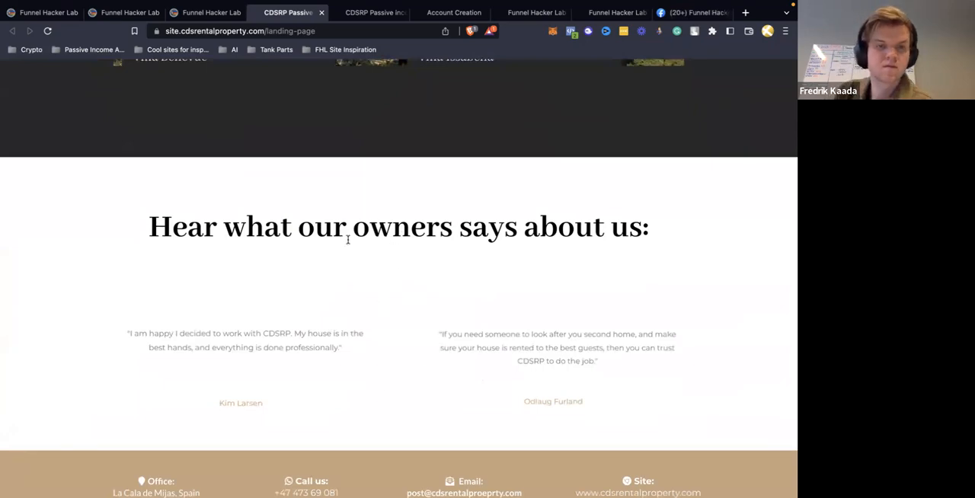
scroll(348, 266, "up", 3)
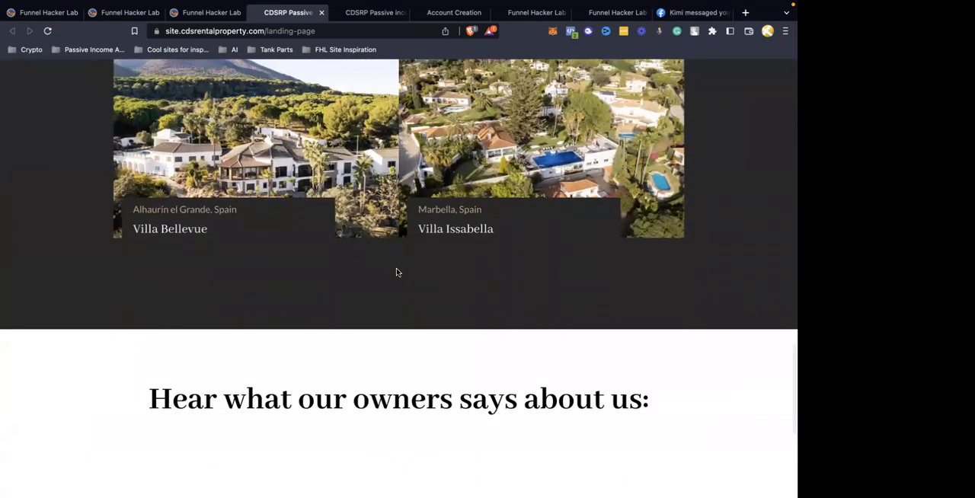
scroll(396, 272, "up", 15)
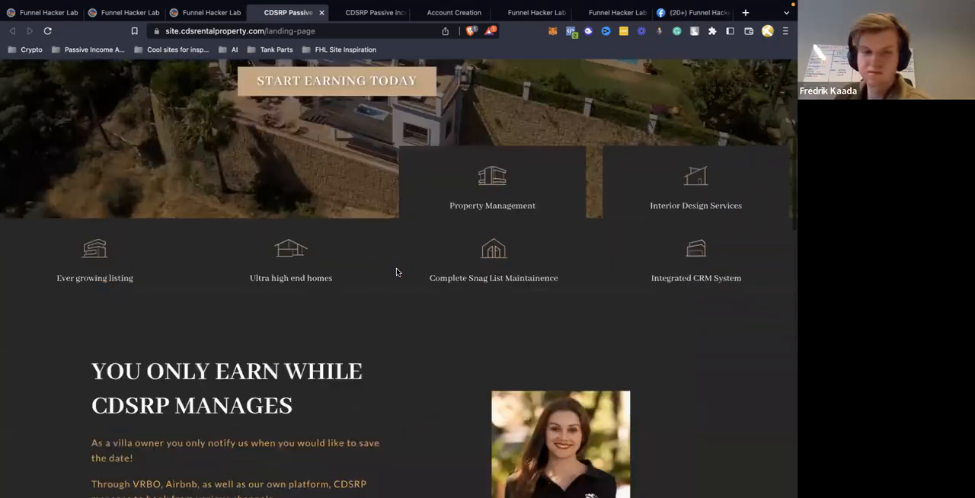
scroll(396, 272, "down", 15)
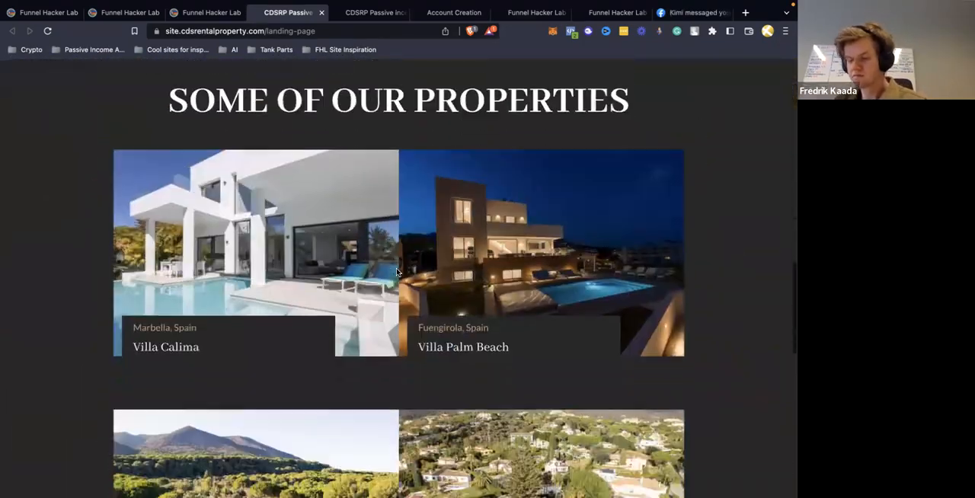
scroll(396, 272, "up", 9)
scroll(396, 272, "up", 8)
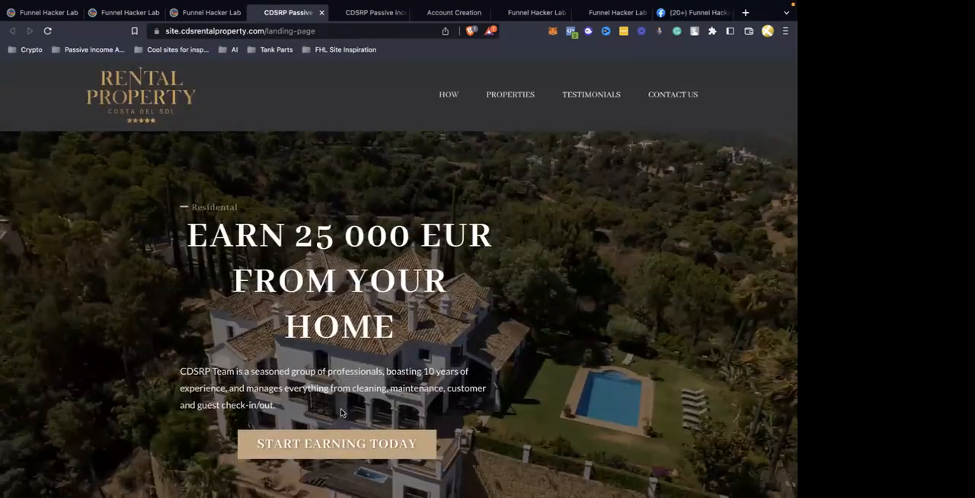
Open the Start Earning Today form and enter test1 as the full name and the test email address
scroll(345, 216, "down", 3)
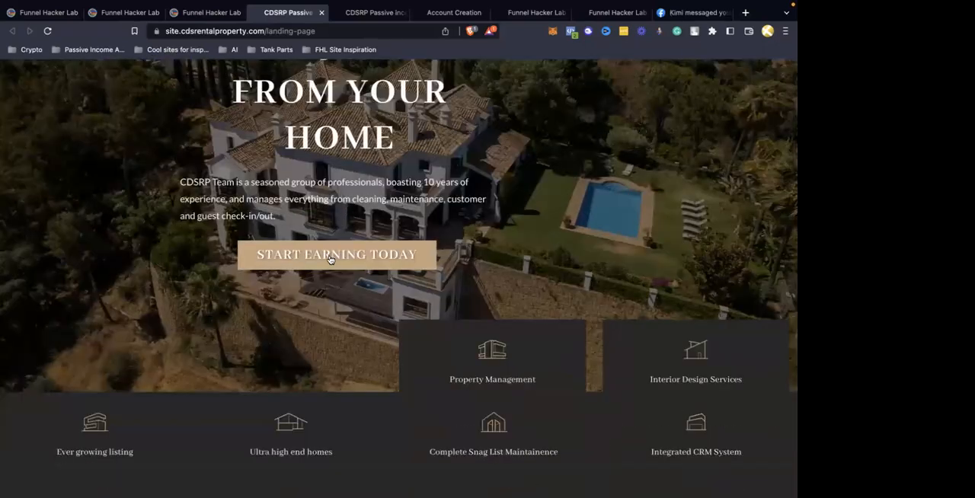
left_click(329, 257)
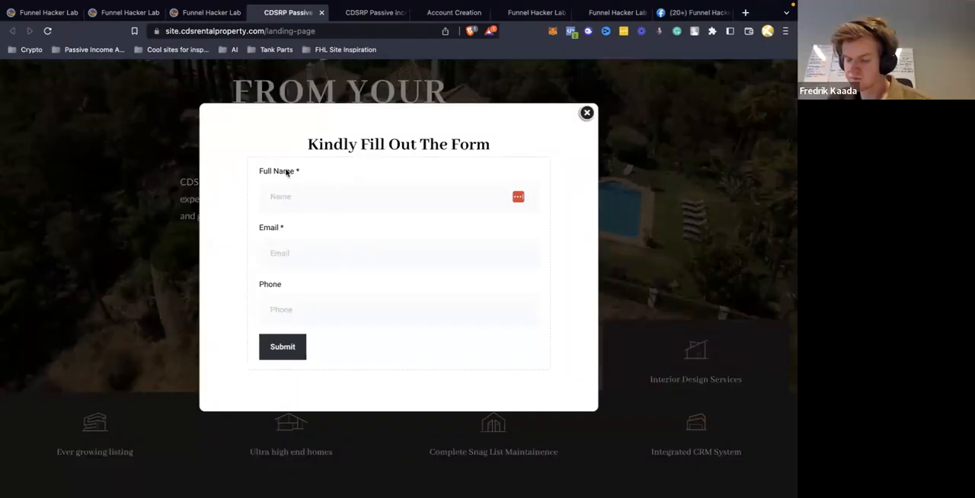
left_click(328, 204)
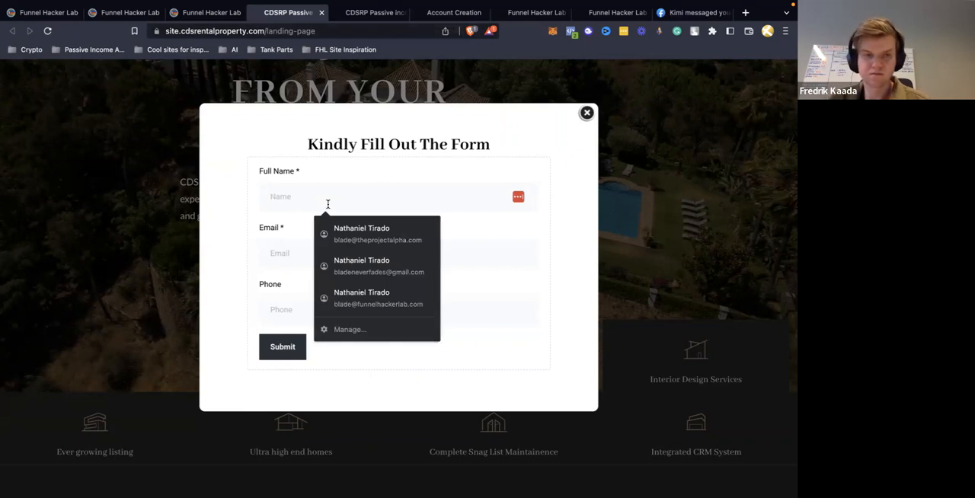
type("test")
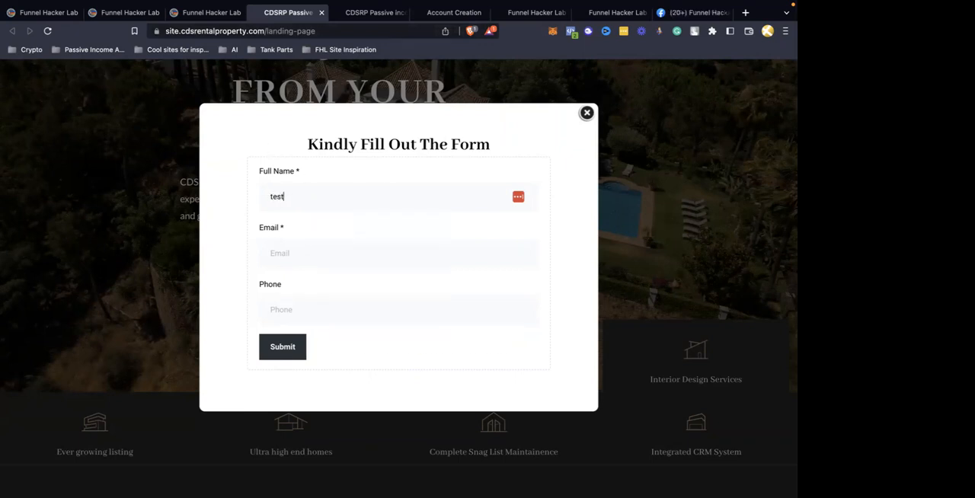
key("Tab")
type("tes")
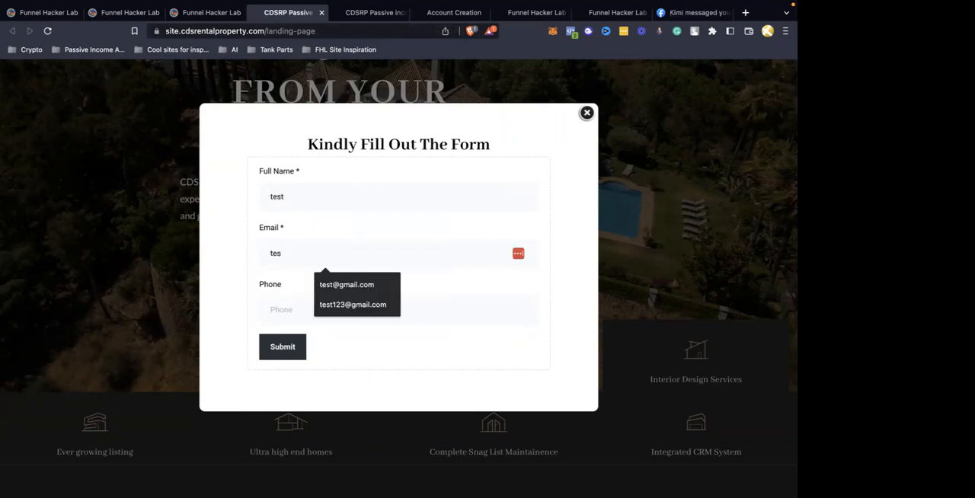
left_click(336, 290)
left_click(327, 208)
type("1")
Fill in the phone number from the saved suggestions and submit the lead form
left_click(316, 309)
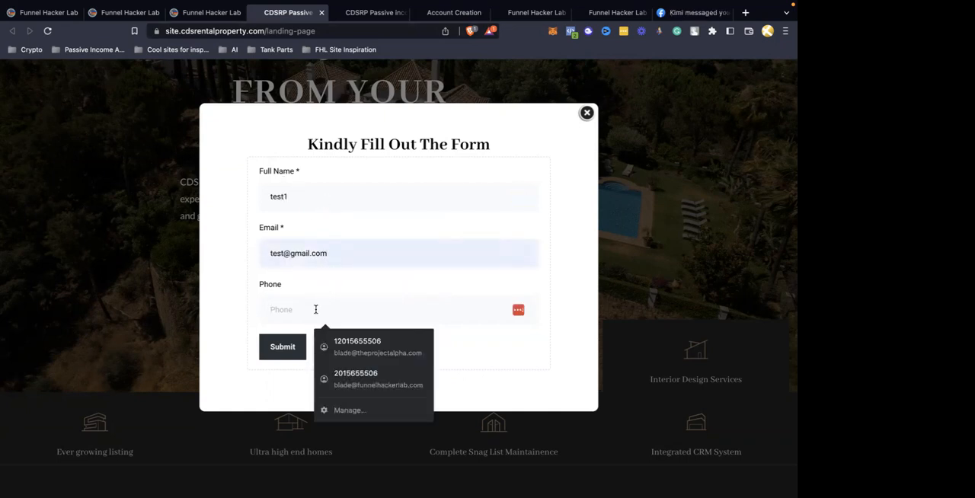
left_click(341, 383)
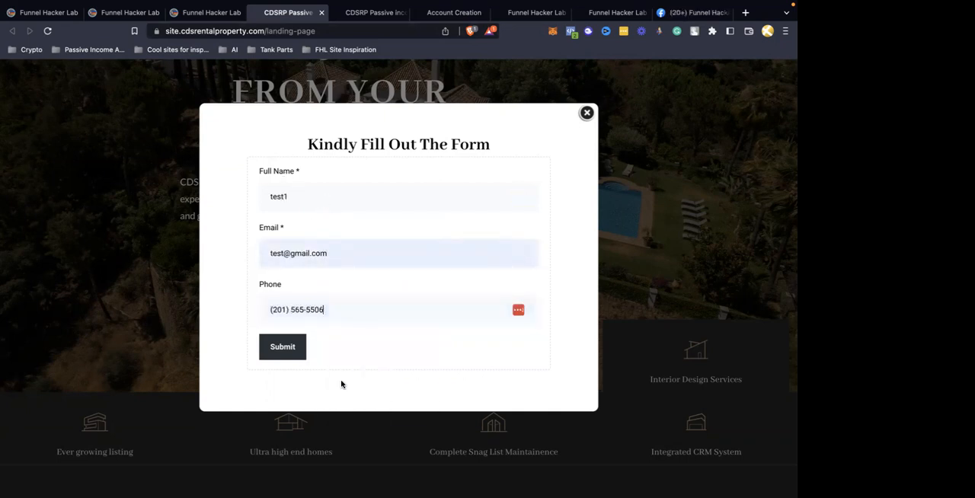
left_click(283, 346)
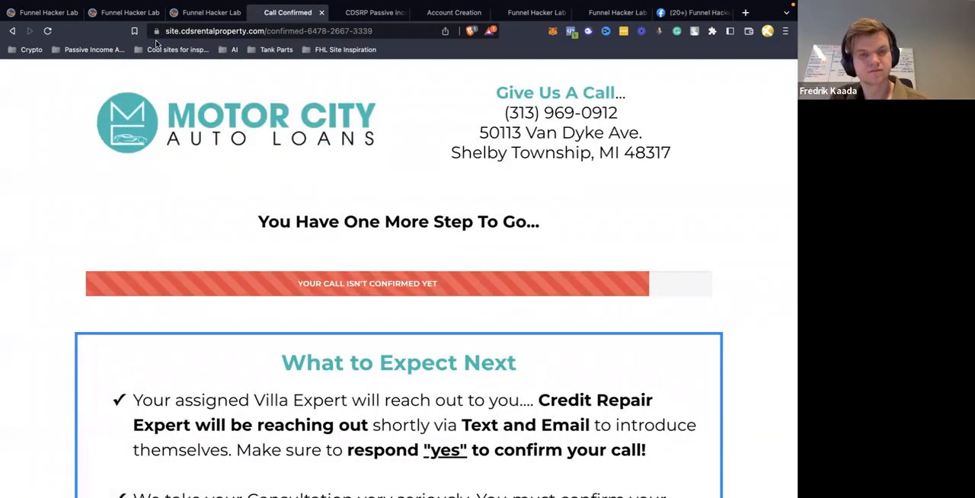
Return to the CRM's opportunities board and ignore the phone number notice
left_click(138, 14)
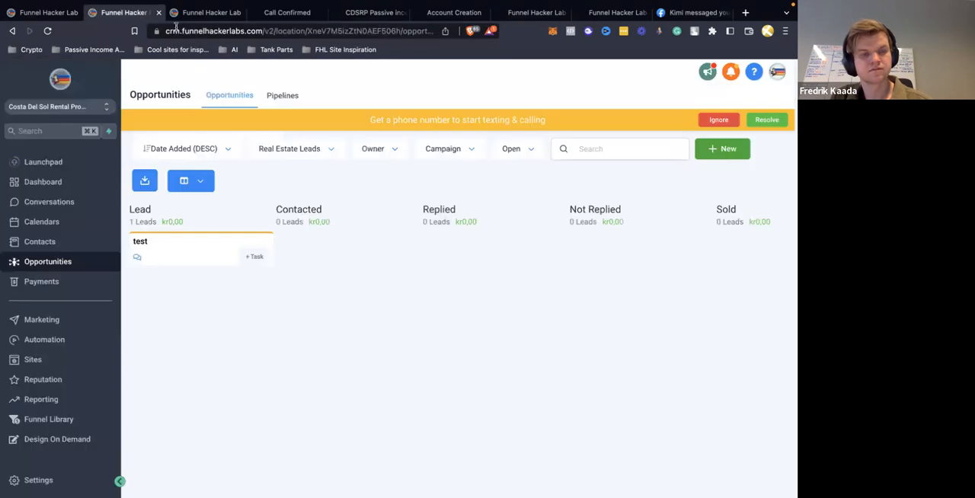
left_click(717, 122)
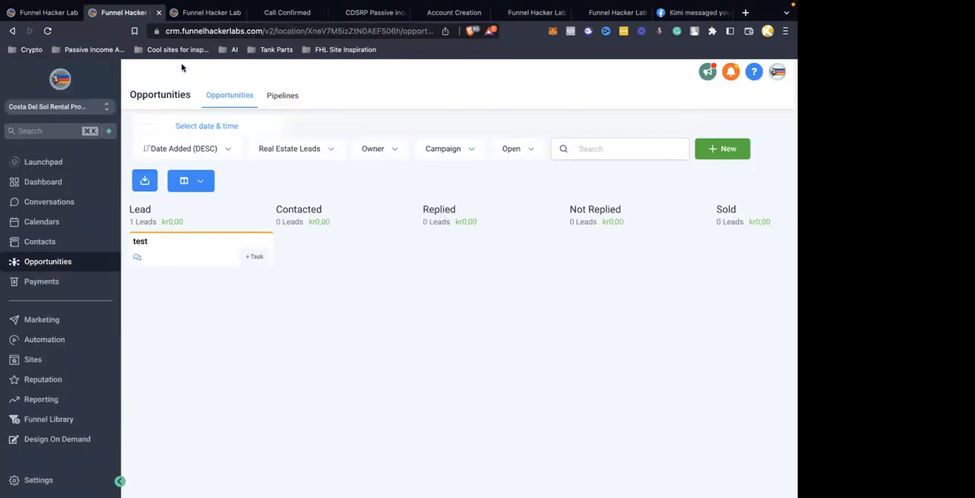
Check the action logs in the Submit lead> Notify workflow's history for the form submission
left_click(205, 12)
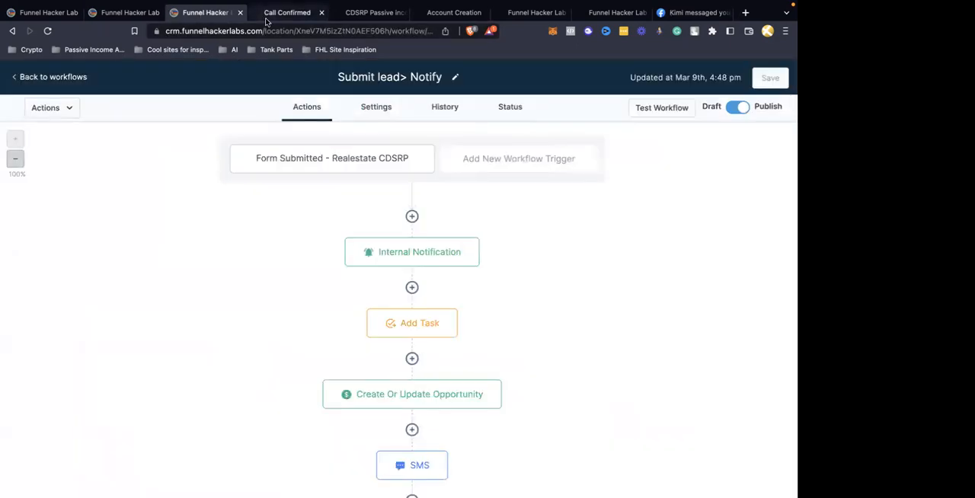
left_click(453, 110)
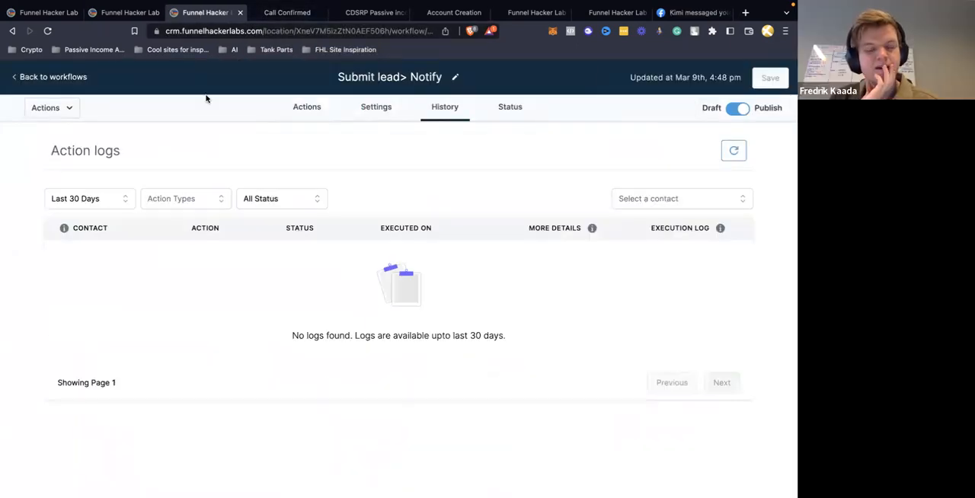
left_click(263, 19)
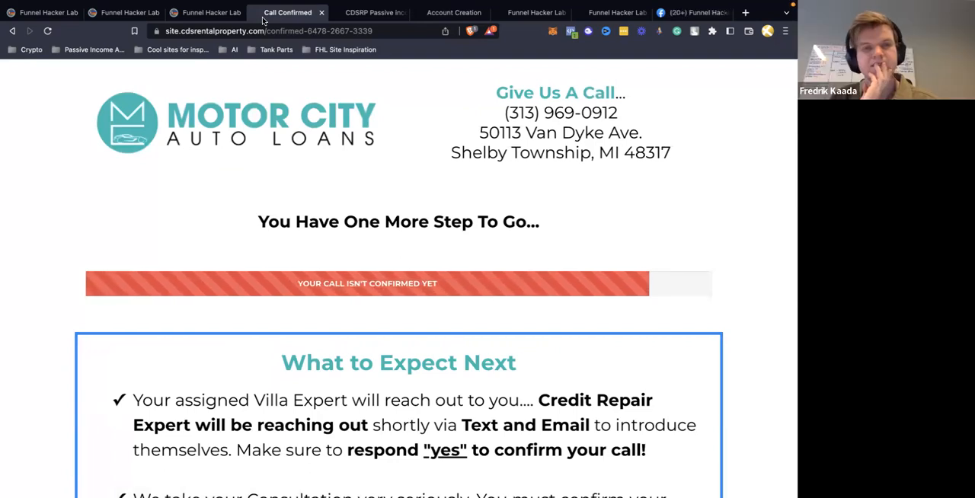
left_click(209, 16)
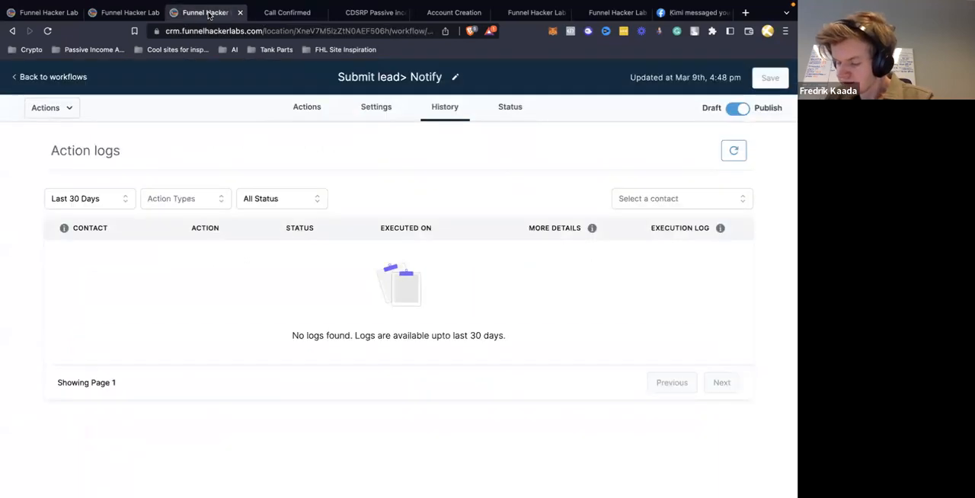
Inspect the workflow's Form Submitted trigger and its form filter, leaving without saving
left_click(304, 107)
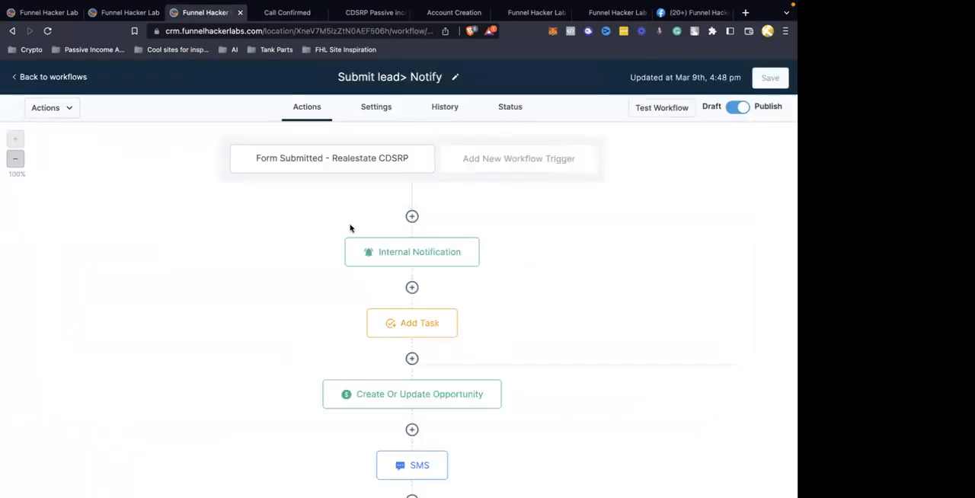
left_click(312, 167)
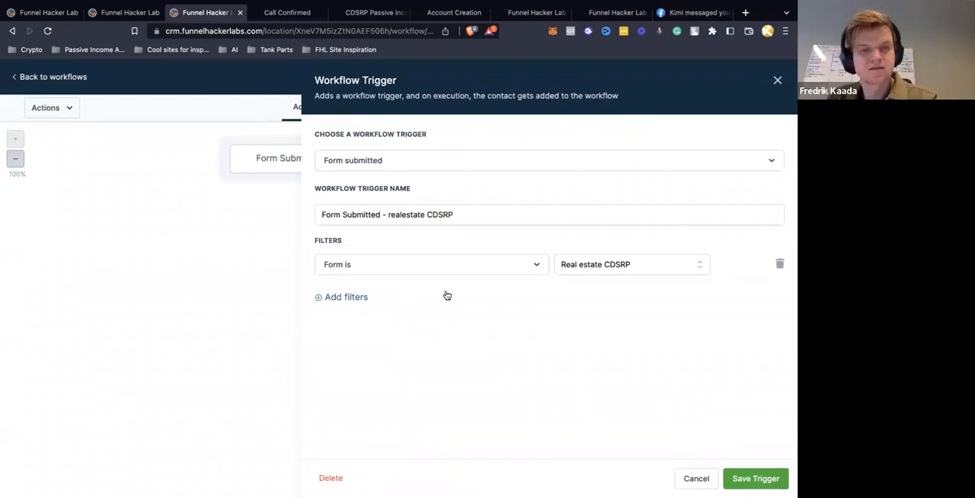
left_click(778, 81)
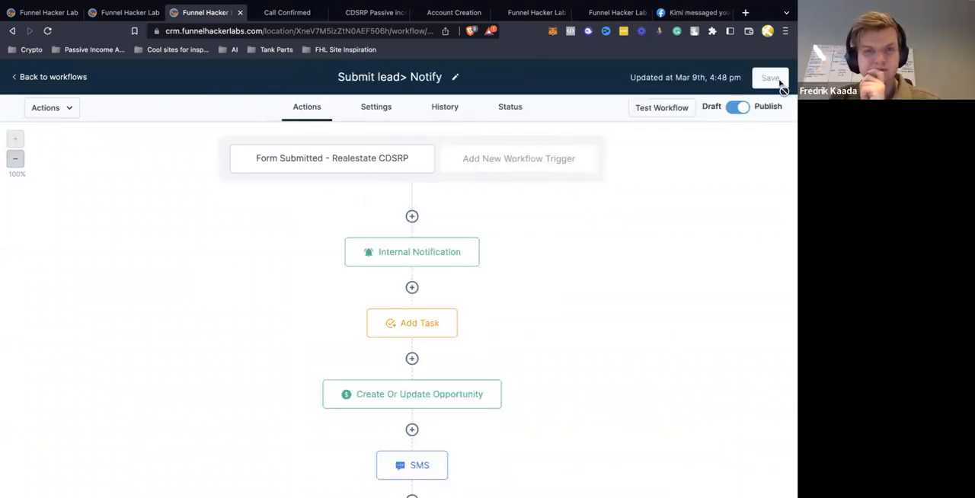
key("XF86AudioRaiseVolume")
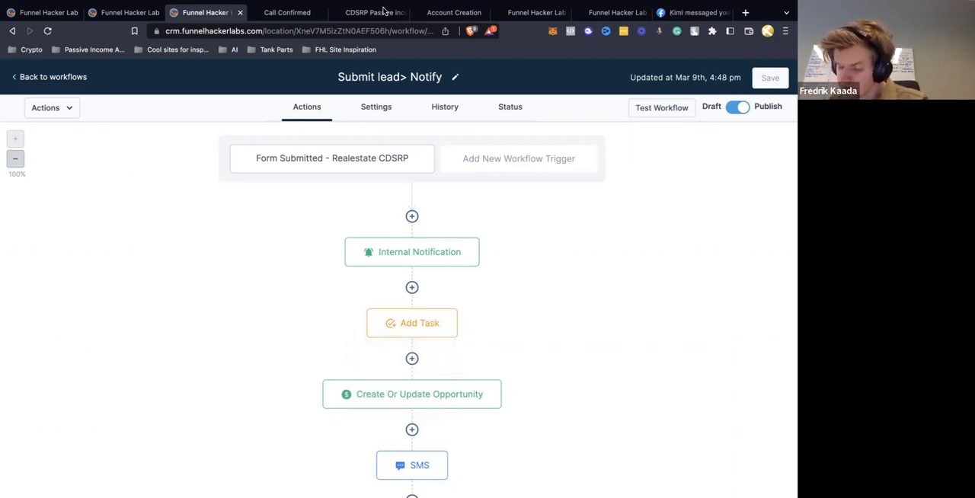
mouse_move(147, 18)
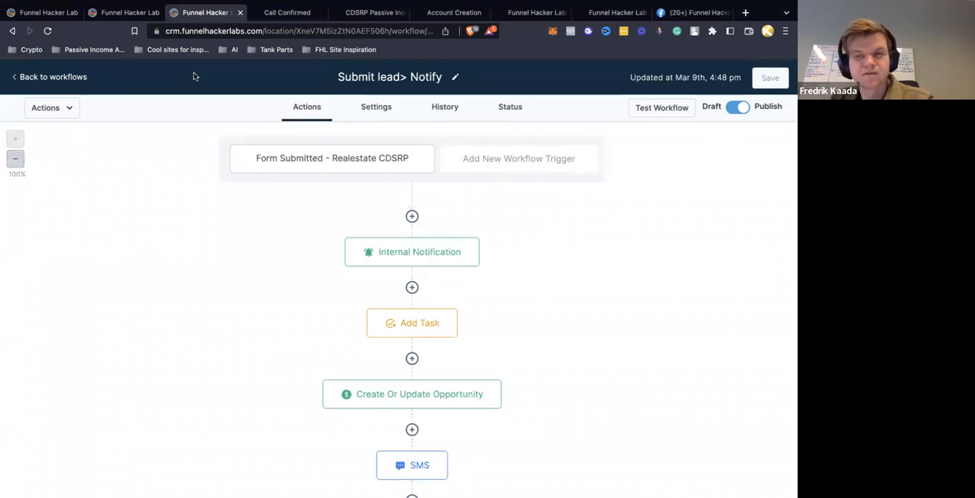
mouse_move(168, 6)
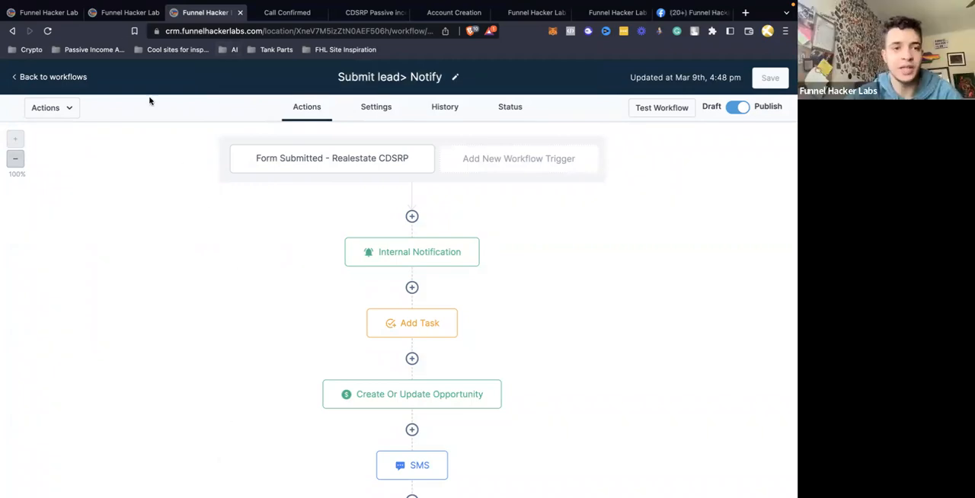
Go back from the confirmation page to the landing page and resubmit the lead form with the saved full name, email and phone number
left_click(278, 13)
left_click(174, 13)
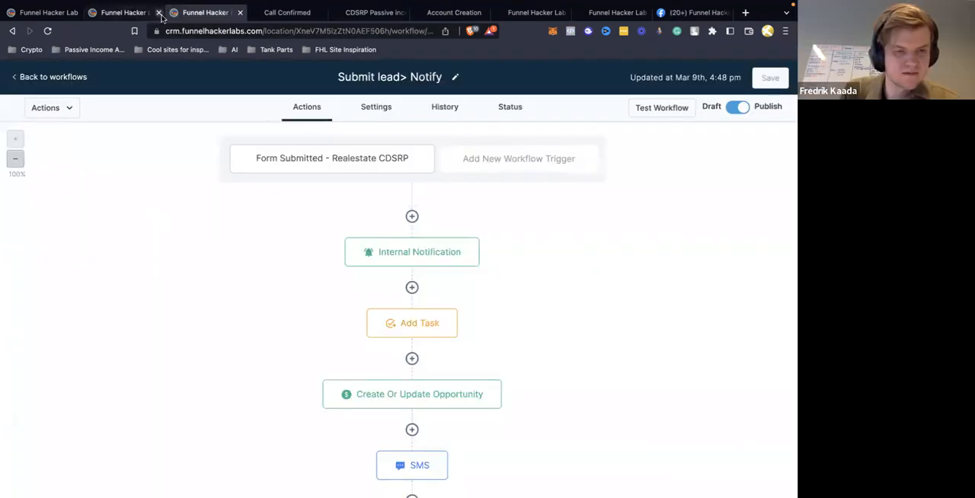
left_click(136, 13)
left_click(279, 13)
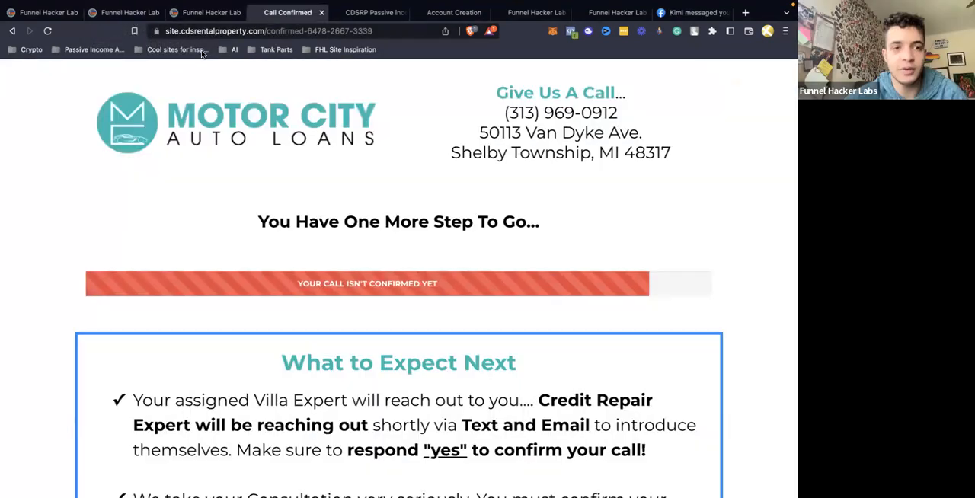
left_click(14, 31)
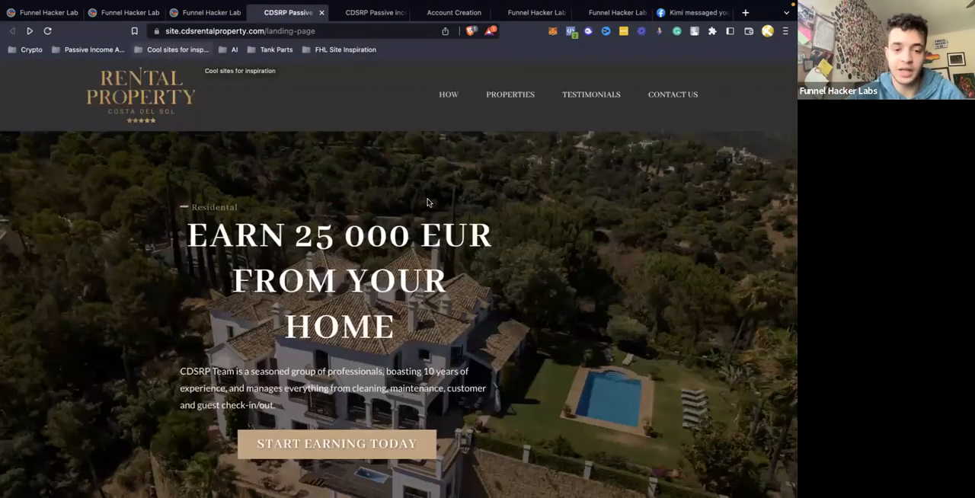
left_click(387, 443)
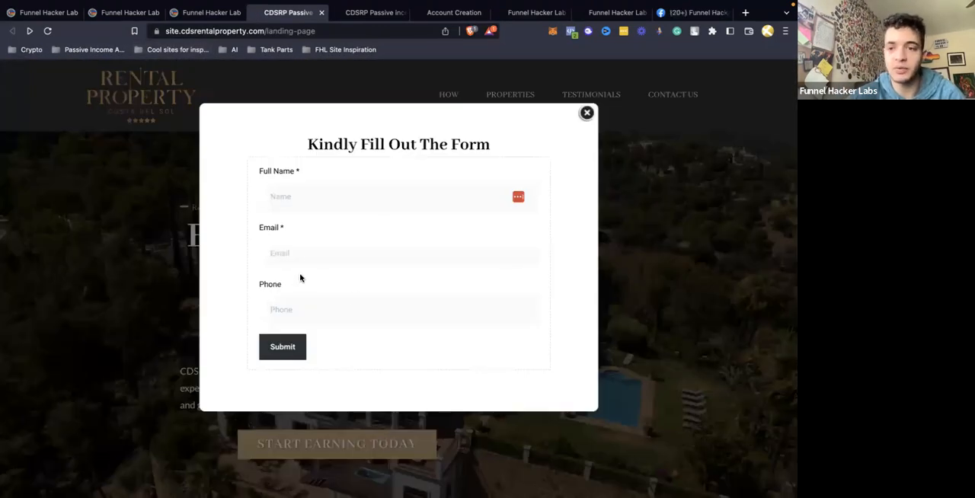
left_click(298, 199)
left_click(341, 228)
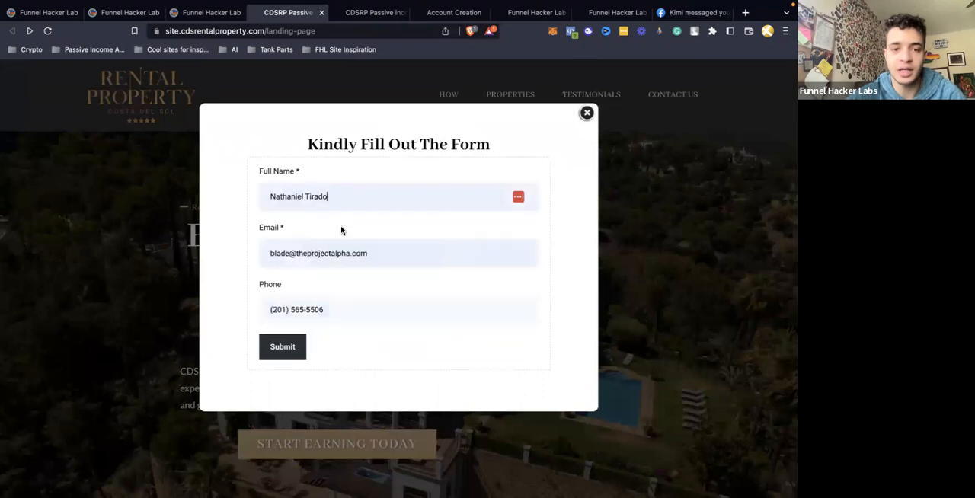
left_click(296, 350)
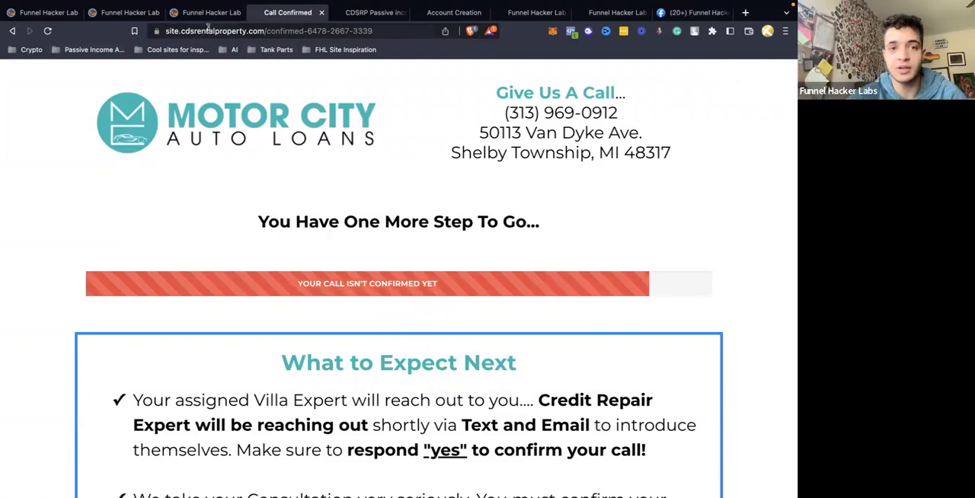
Reopen the Submit lead> Notify workflow from the workflows list and check which action the enrolled contact has reached
left_click(203, 13)
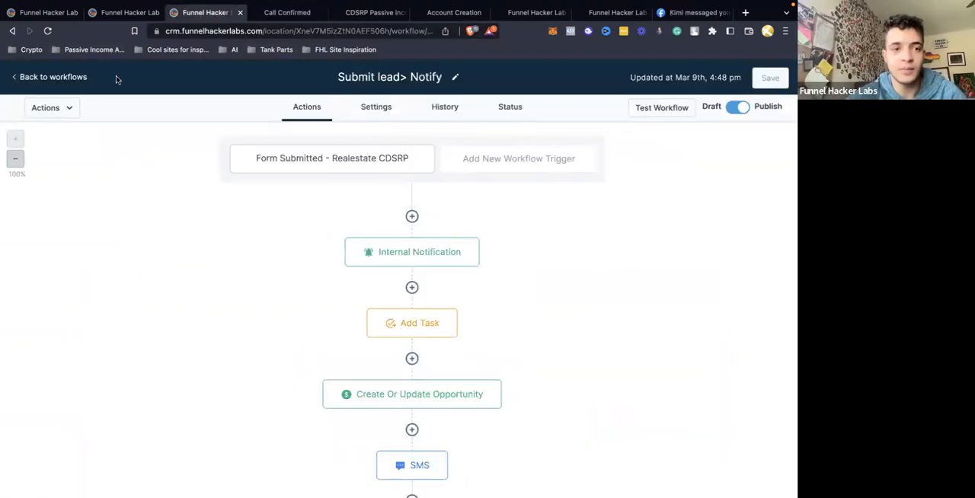
left_click(61, 77)
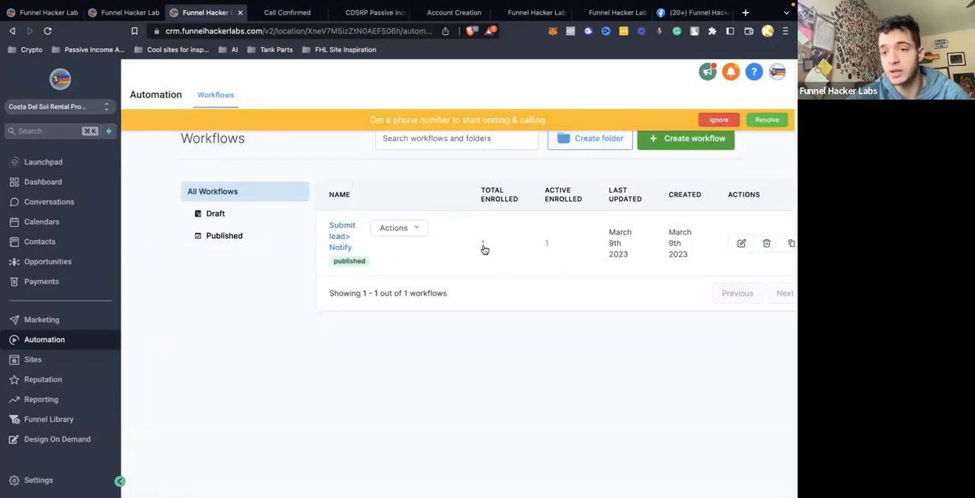
left_click(334, 227)
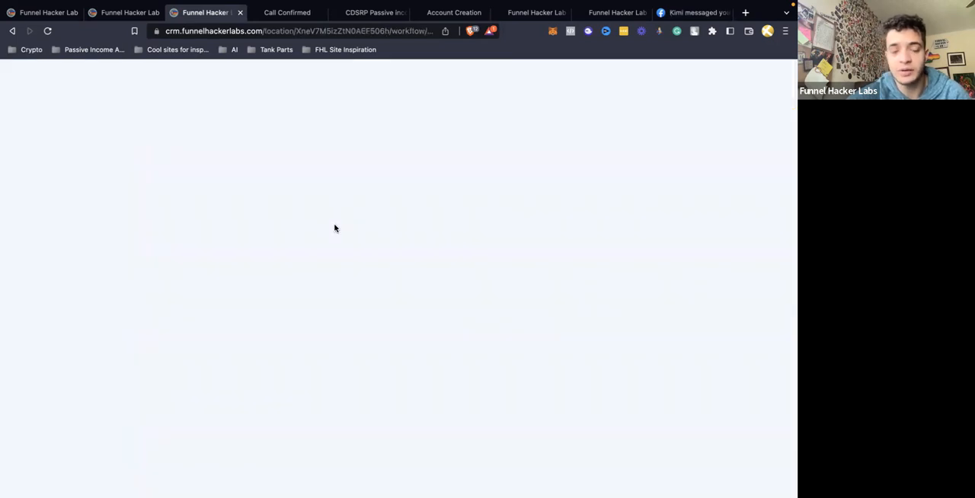
scroll(334, 227, "down", 3)
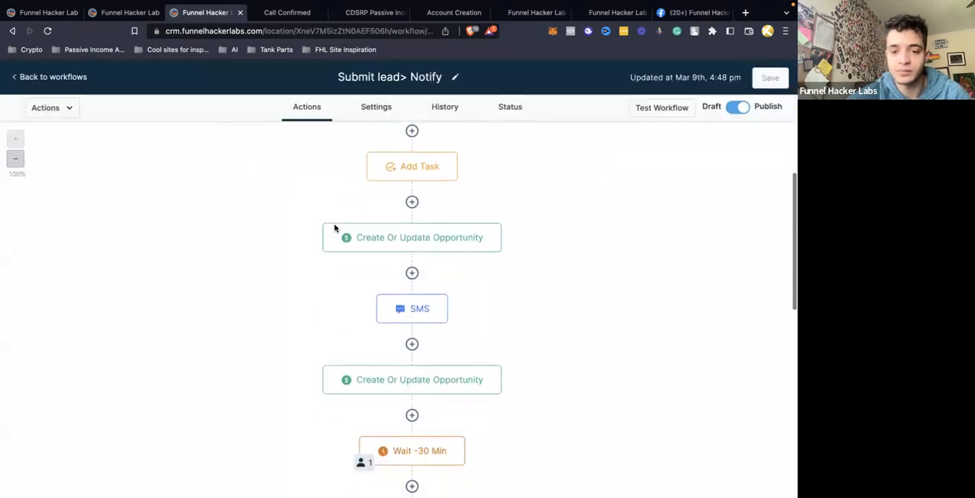
scroll(334, 227, "down", 2)
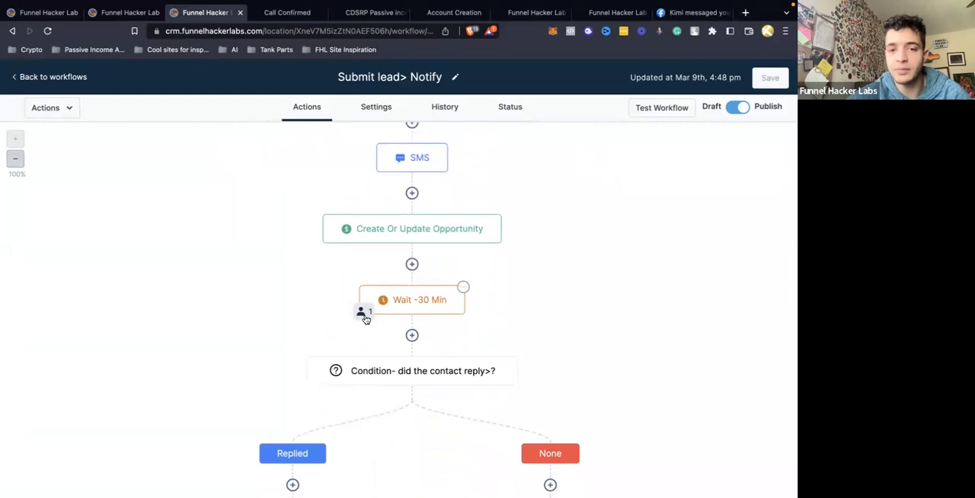
scroll(419, 220, "up", 2)
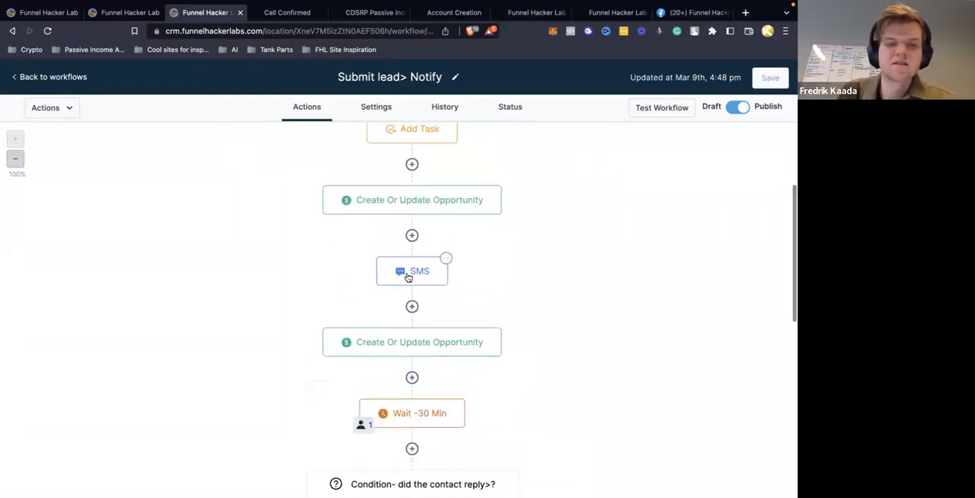
scroll(410, 272, "up", 4)
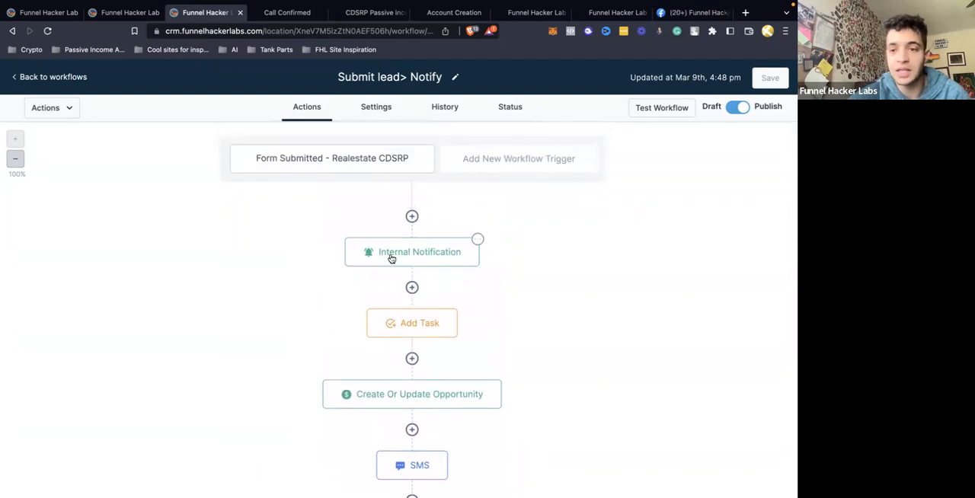
Review the settings of the workflow's Internal Notification and first Add Task actions without saving
left_click(391, 256)
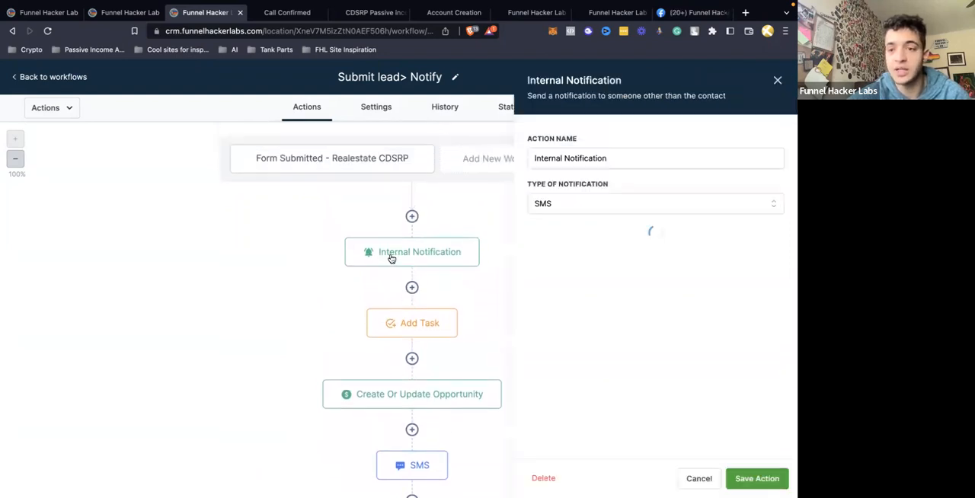
left_click(778, 80)
scroll(439, 373, "down", 3)
left_click(427, 208)
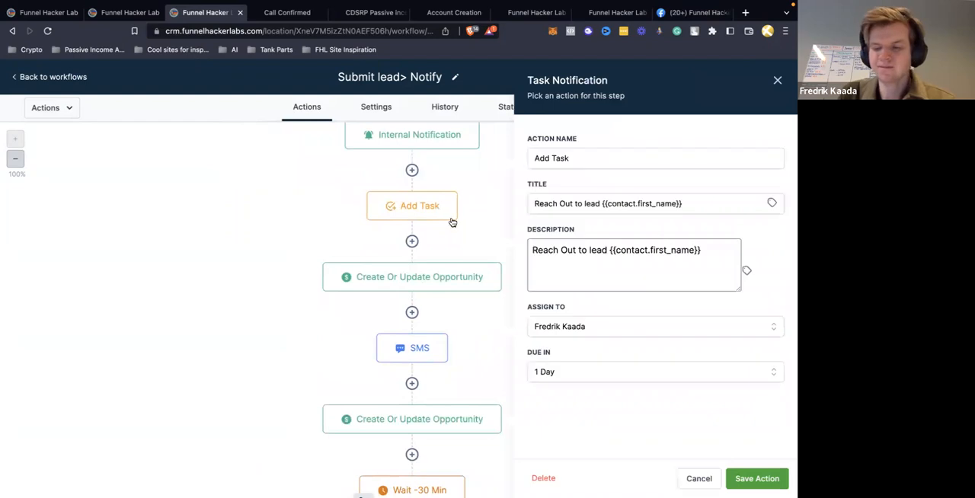
left_click(778, 80)
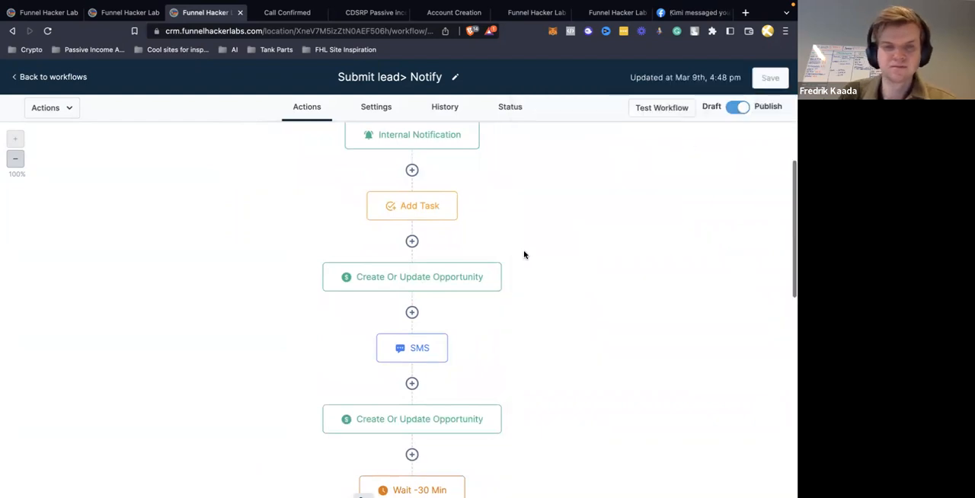
Review the first SMS message and the Create Or Update Opportunity actions before and after it, without saving
left_click(460, 283)
left_click(778, 80)
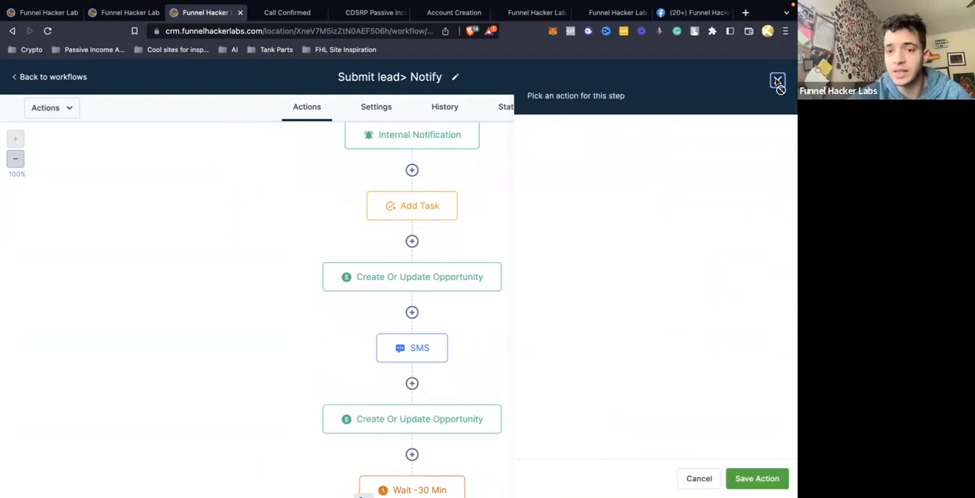
scroll(495, 225, "down", 3)
left_click(412, 212)
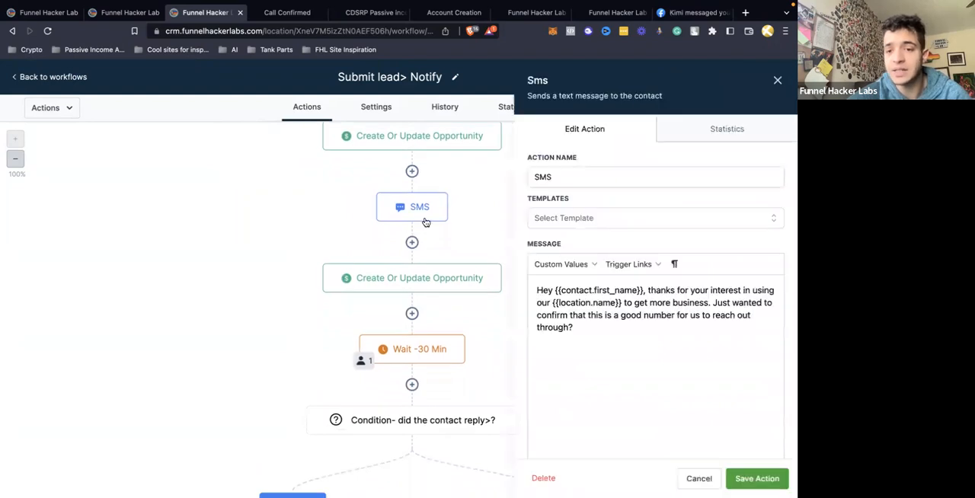
left_click(778, 80)
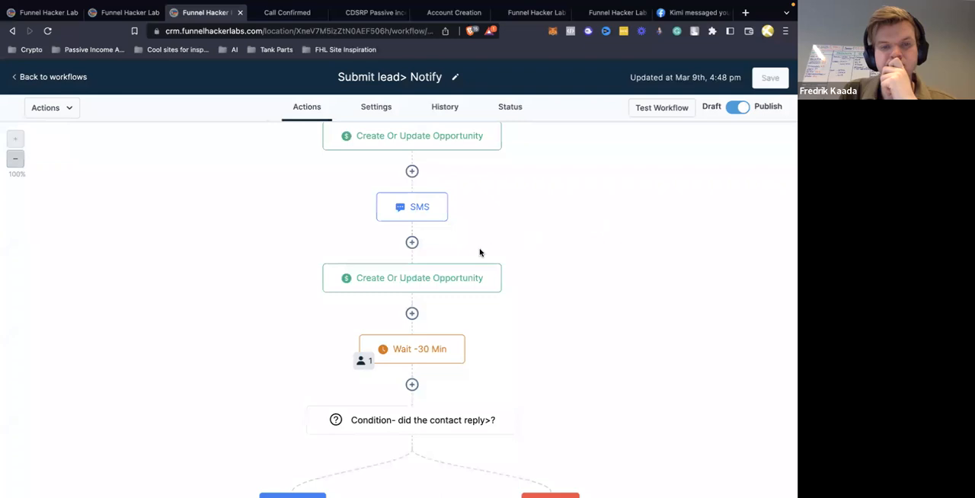
left_click(464, 274)
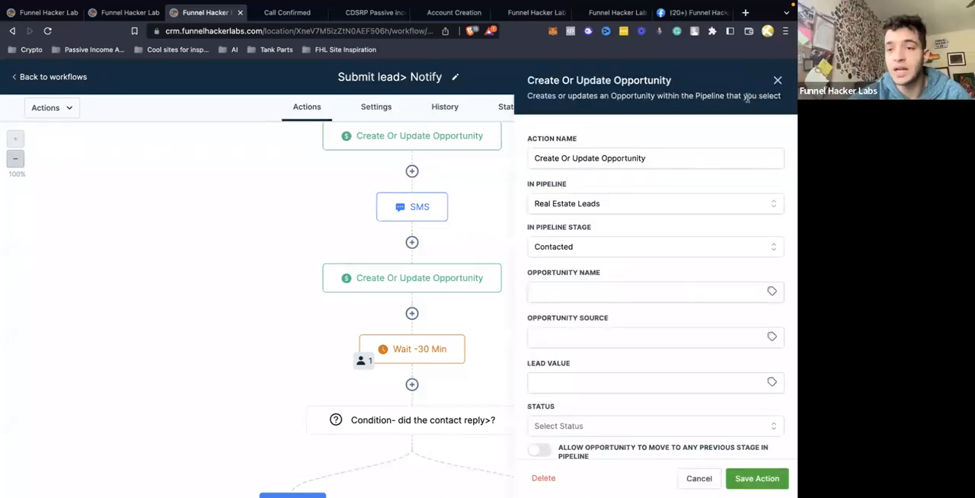
left_click(777, 81)
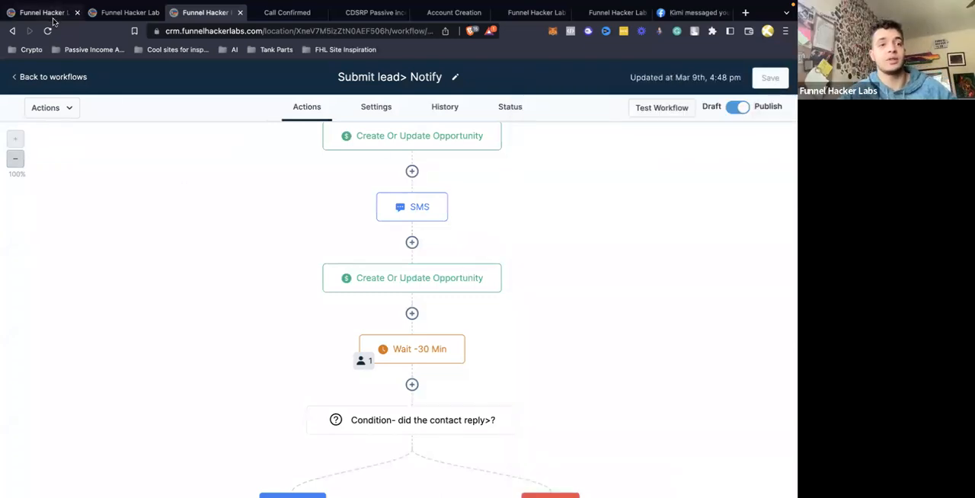
Compare the lead's stage on the opportunities board with the pipeline stage in the Create Or Update Opportunity action after the SMS
left_click(48, 13)
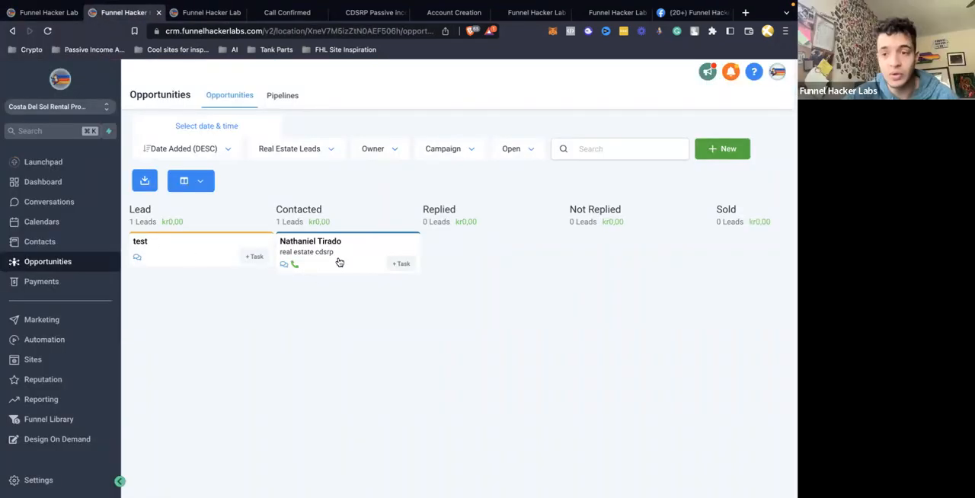
left_click(211, 13)
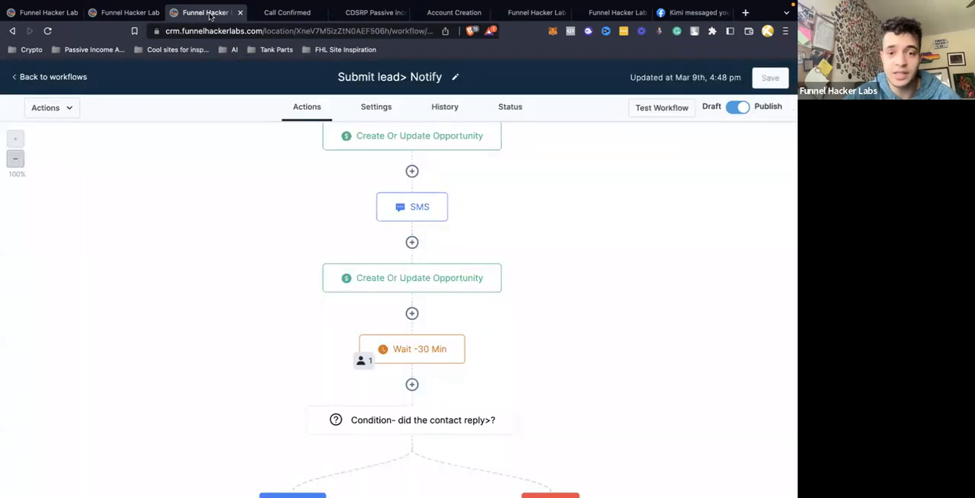
left_click(371, 278)
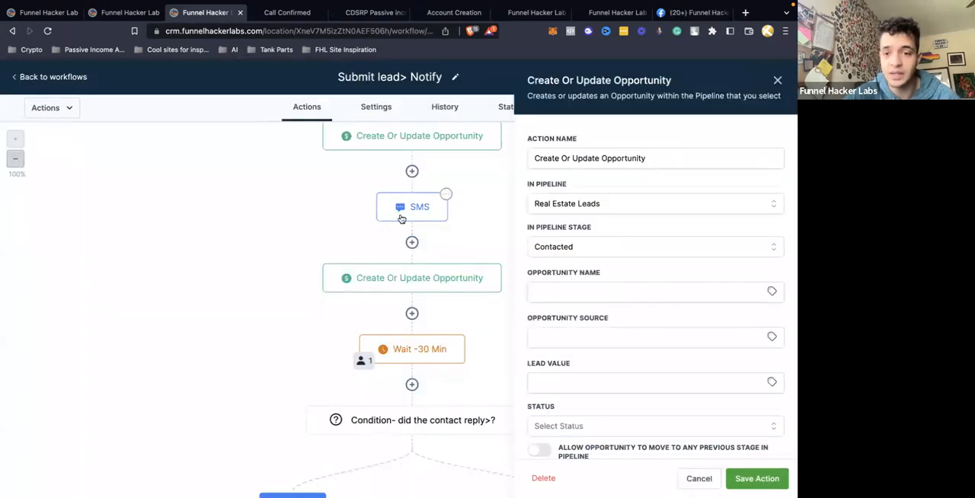
left_click(402, 218)
left_click(777, 81)
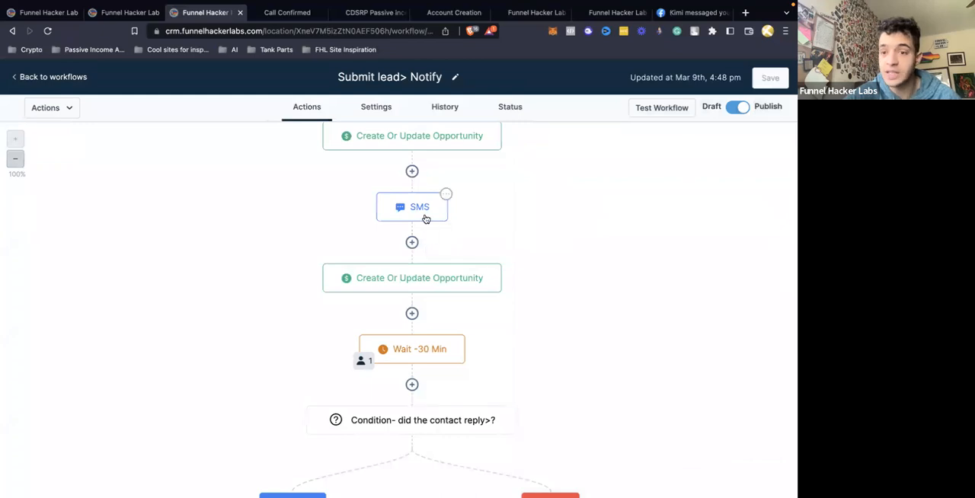
left_click(429, 287)
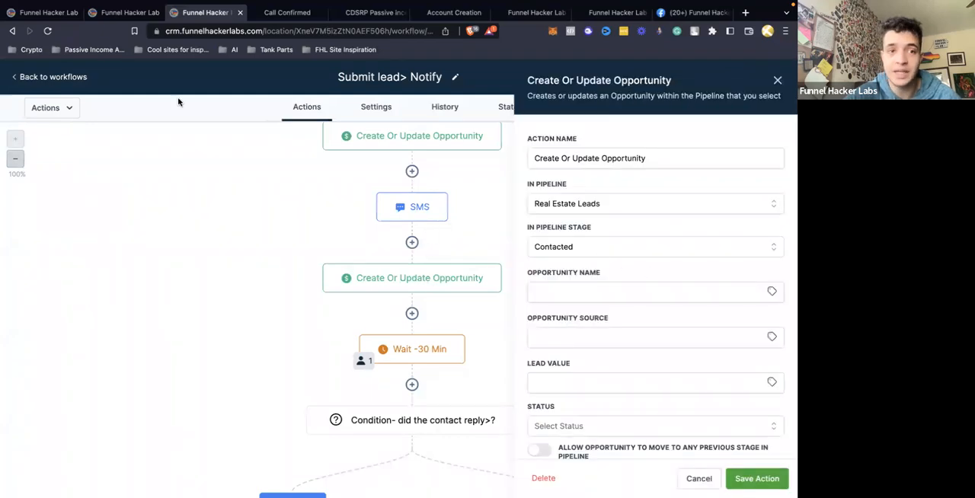
left_click(122, 12)
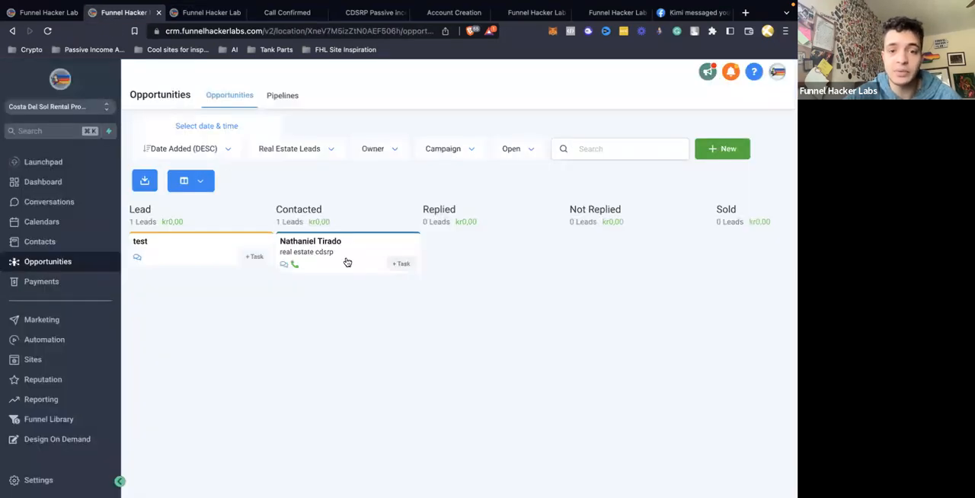
left_click(206, 13)
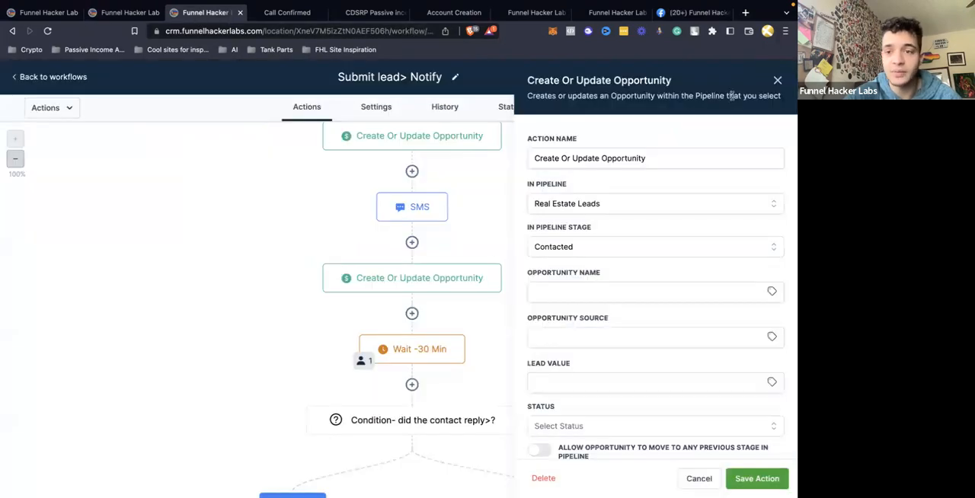
left_click(776, 82)
Move the test opportunity on the board from Lead to Not Replied and on to Replied
scroll(570, 235, "down", 2)
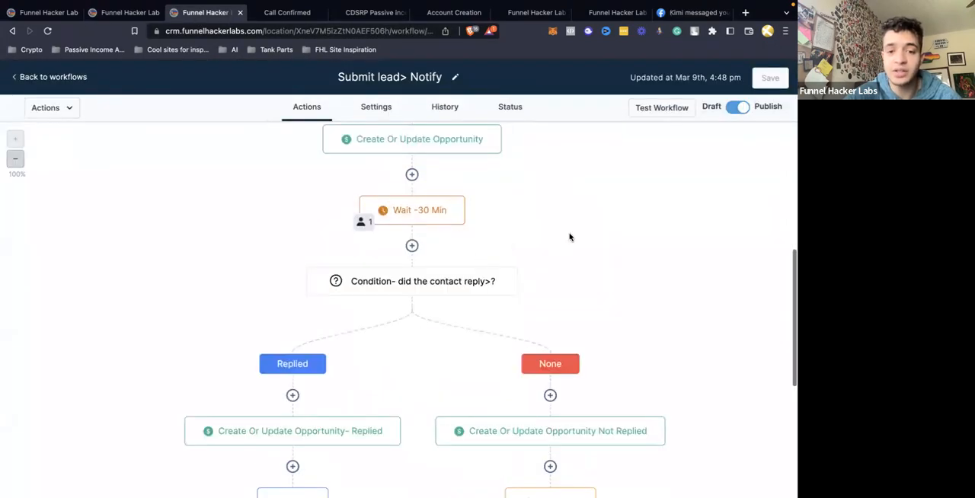
left_click(115, 13)
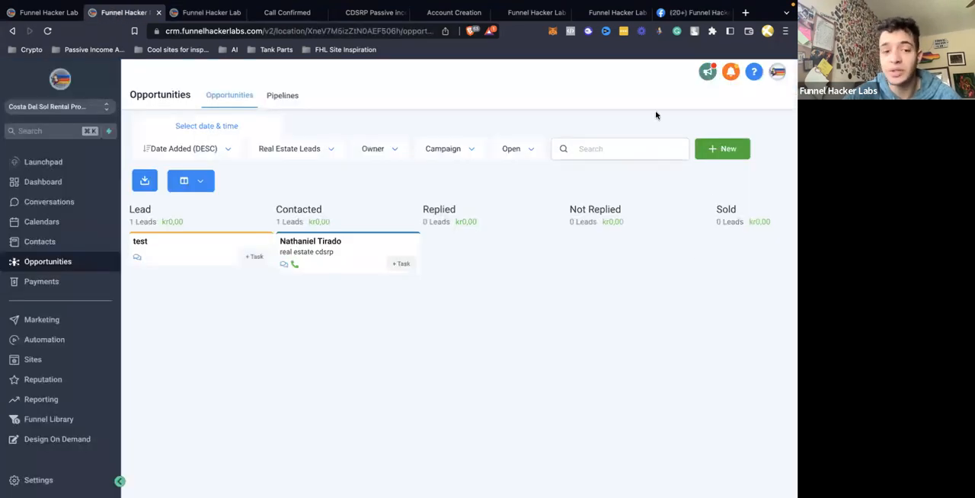
left_click_drag(190, 259, 624, 245)
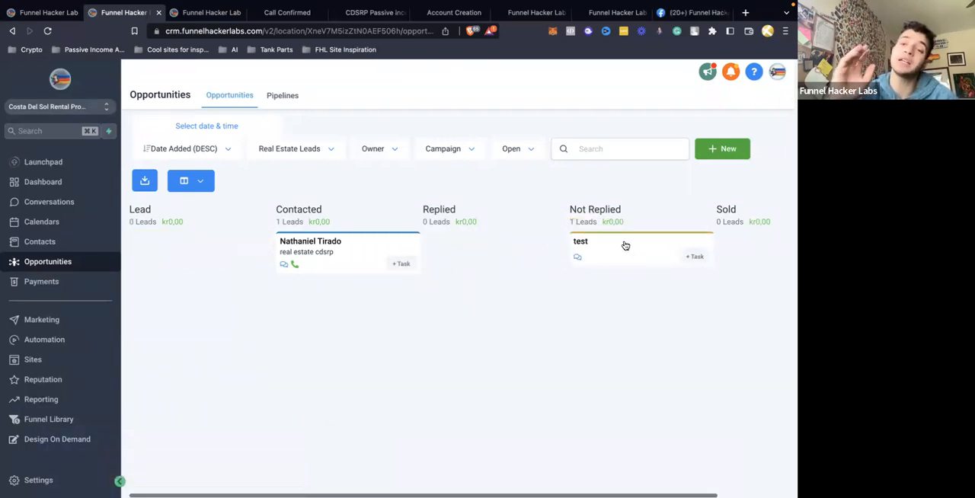
left_click_drag(625, 245, 457, 254)
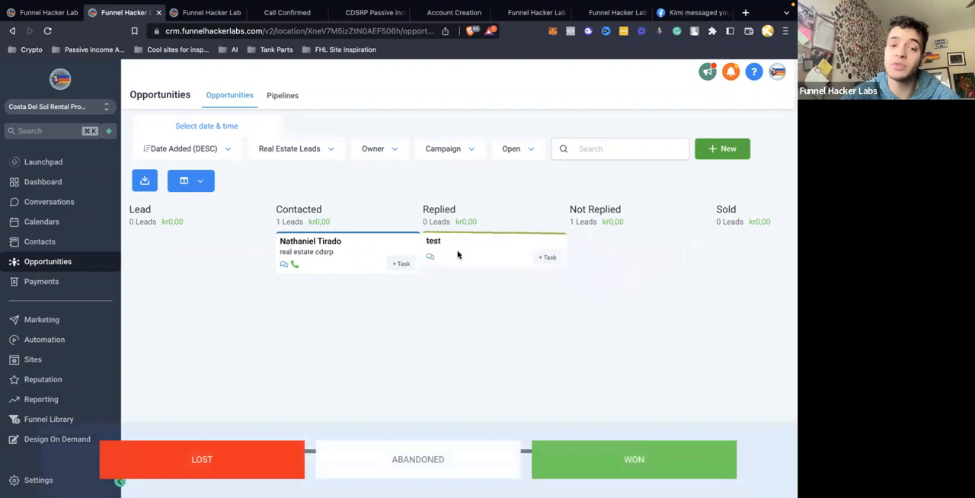
Return to the workflow and review the first SMS message and the reply condition's Replied and None branches
left_click(204, 13)
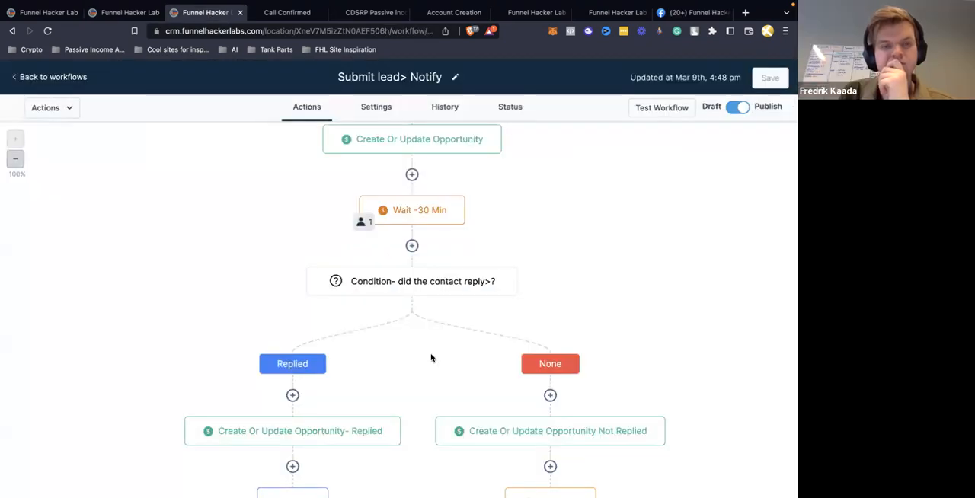
scroll(427, 176, "up", 3)
left_click(427, 177)
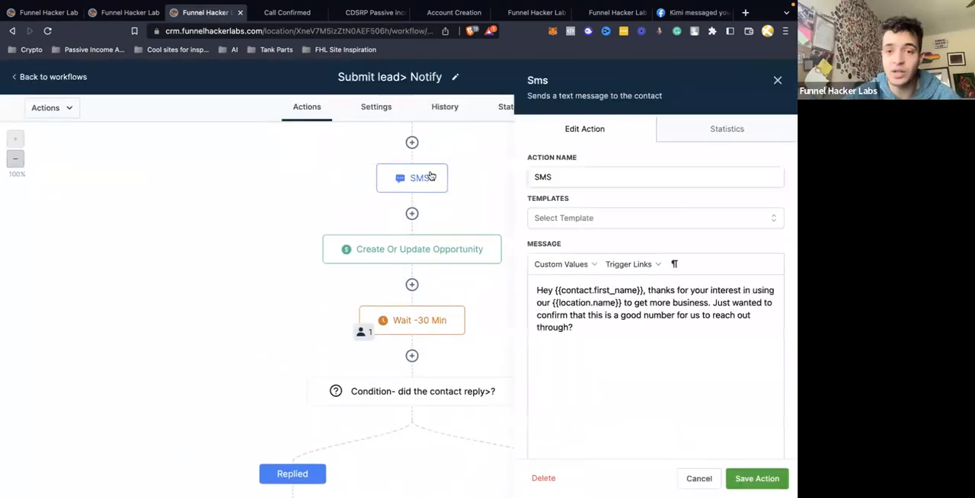
left_click(777, 80)
scroll(446, 277, "down", 5)
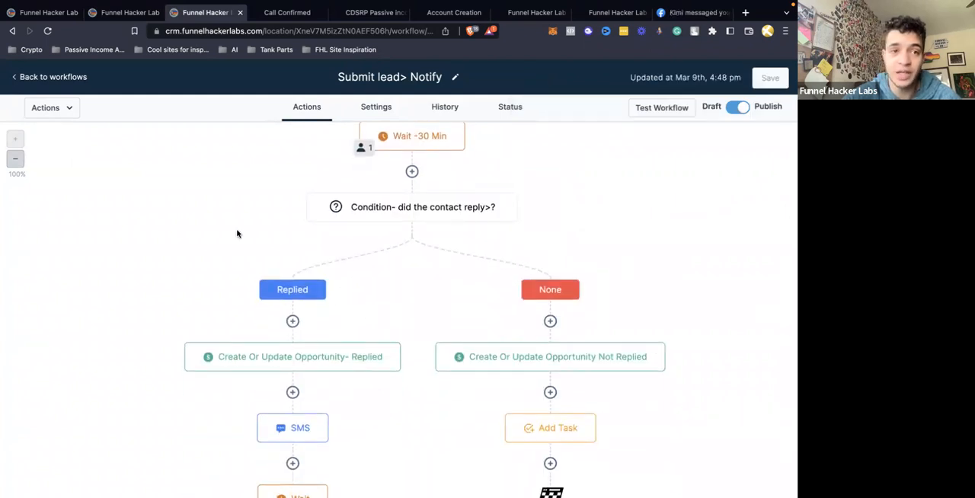
Check the test opportunity on the board, then review the None branch's Add Task action without saving
left_click(128, 13)
left_click_drag(482, 253, 495, 261)
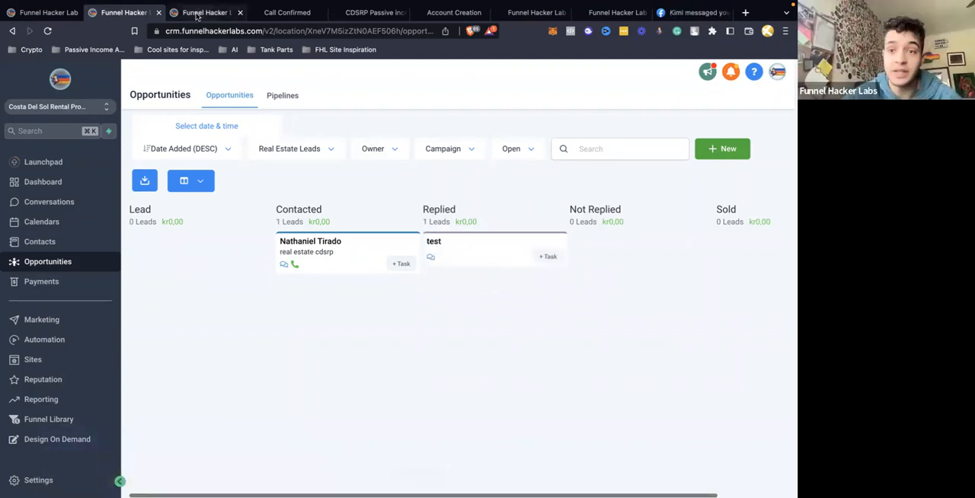
left_click(198, 13)
scroll(561, 374, "down", 3)
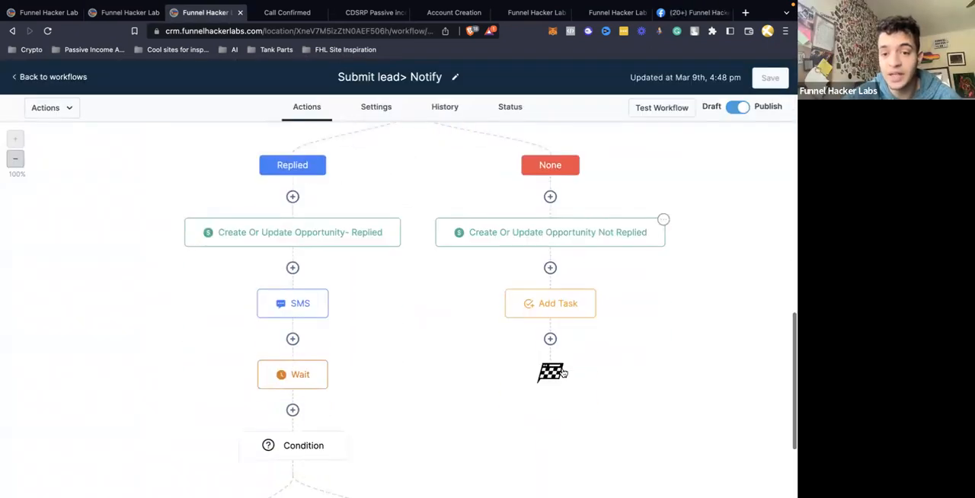
left_click(562, 306)
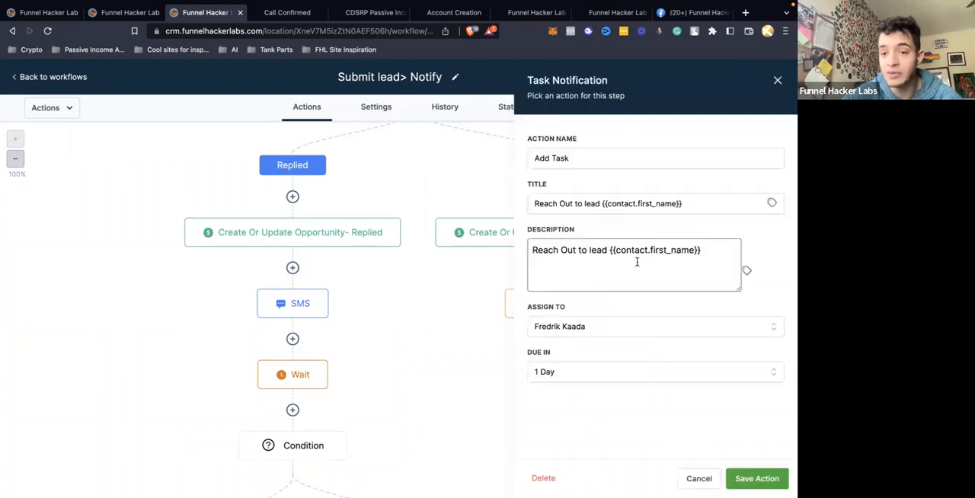
left_click(777, 80)
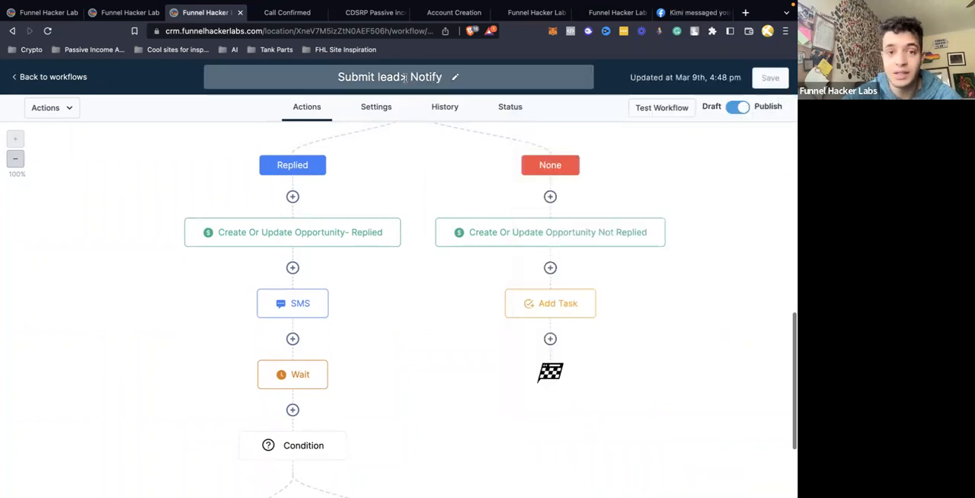
Add the line "He hasnt replied yet.../ Recomend email or call" to the Add Task description and save the action and workflow
left_click(531, 304)
left_click(707, 260)
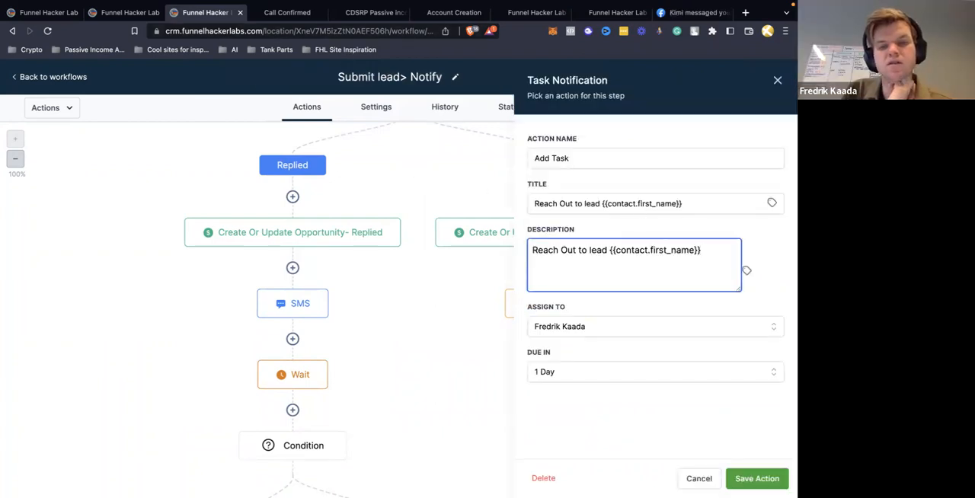
type("He hasnt replied yet.../ REc")
key("BackSpace")
type("comend email or call")
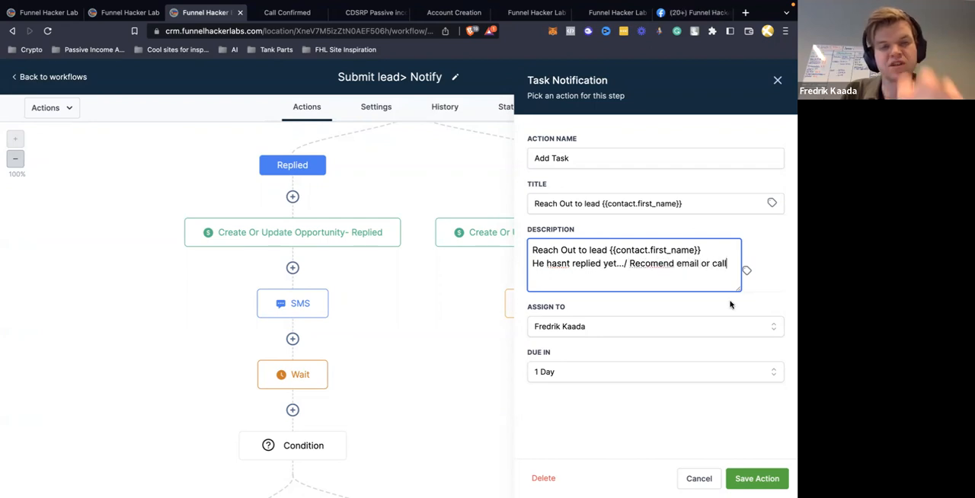
left_click(757, 478)
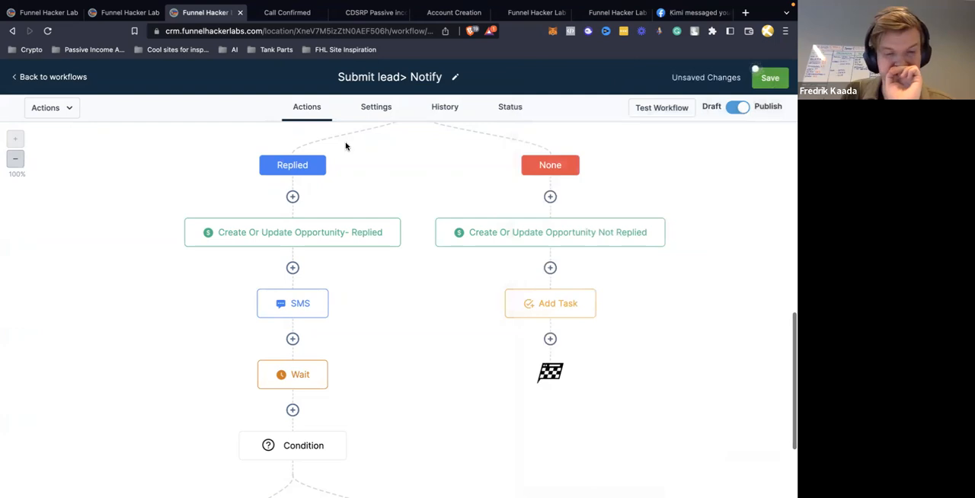
left_click(770, 83)
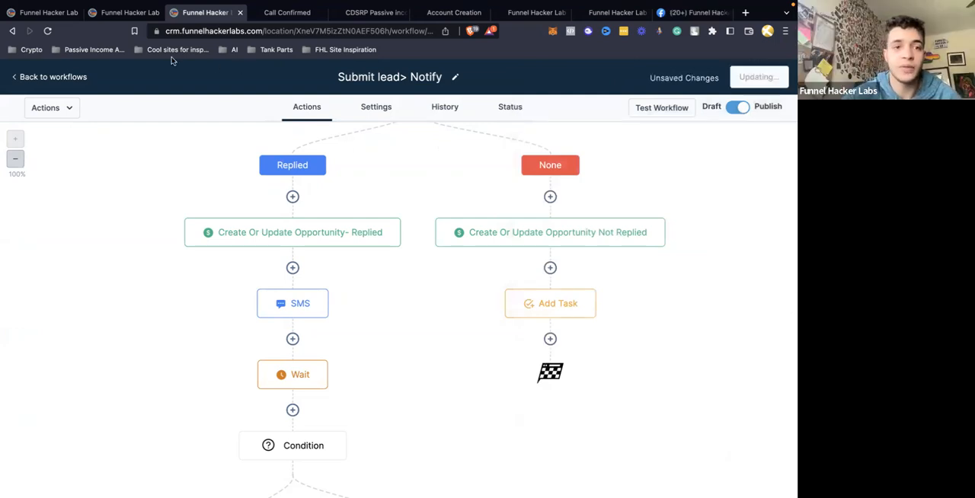
Compare the test opportunity's stage on the board with the pipeline stage in the Create Or Update Opportunity- Replied action
left_click(126, 12)
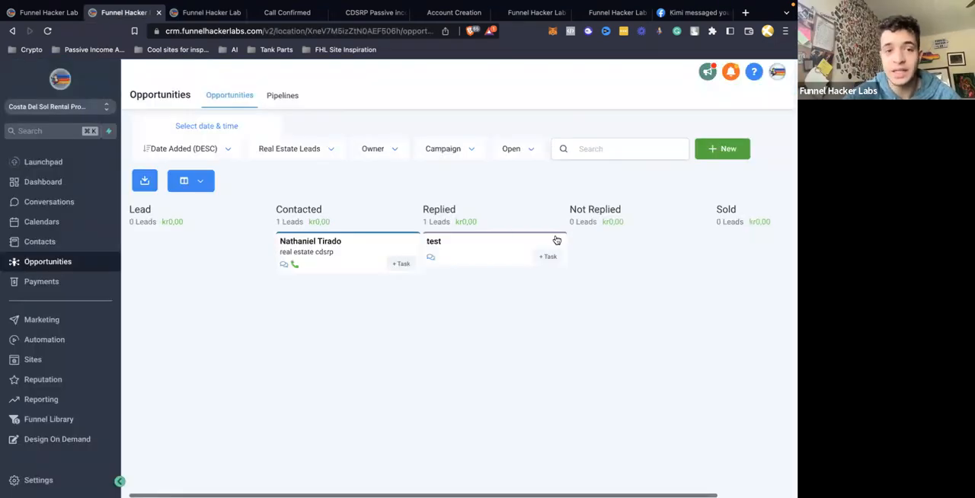
left_click_drag(512, 256, 523, 274)
left_click(199, 13)
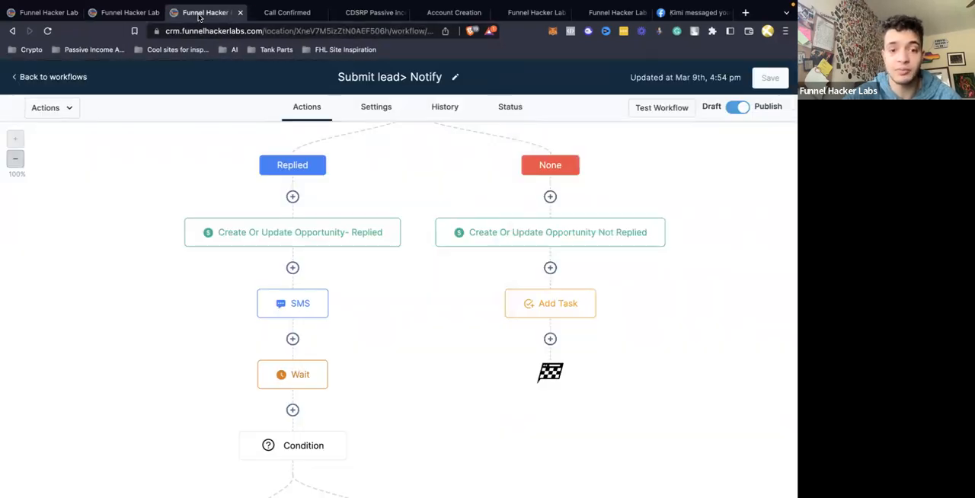
scroll(283, 326, "up", 3)
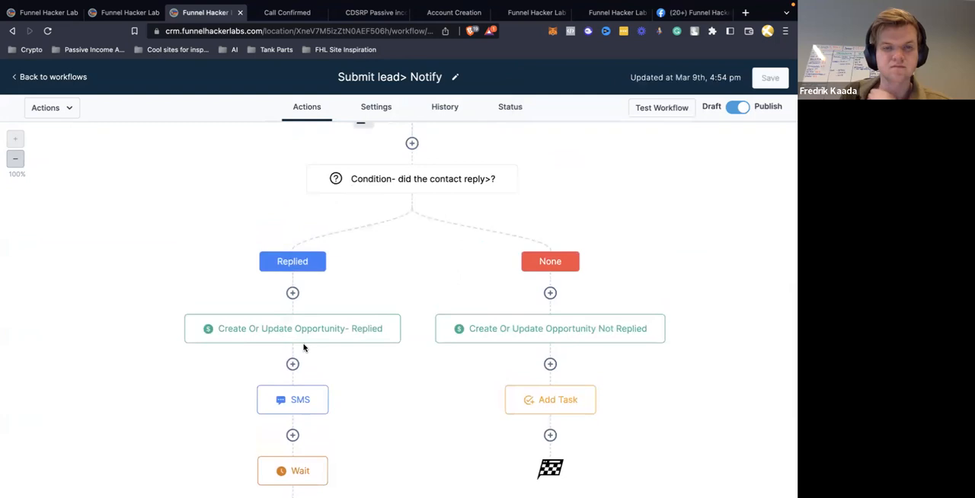
left_click(308, 297)
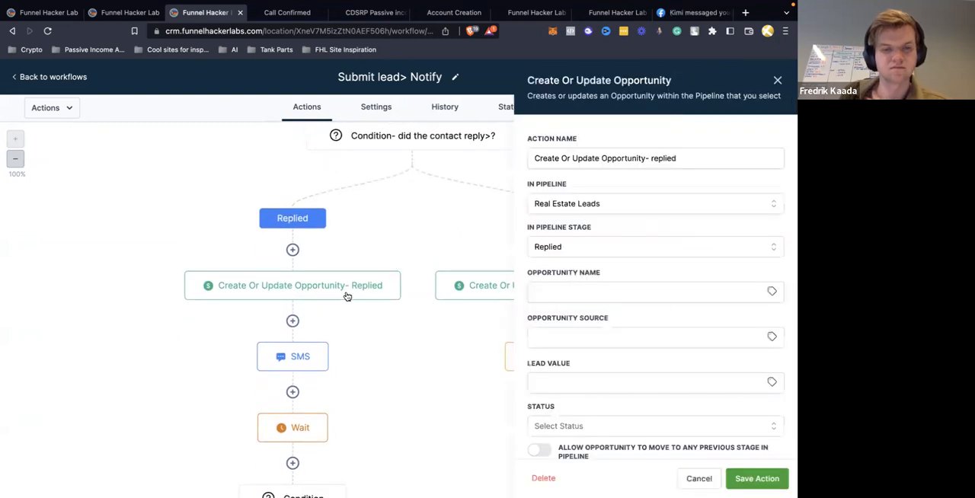
left_click(777, 81)
Review the Replied branch's SMS message and the contact reply and timeout settings of its Wait action without saving
scroll(352, 333, "down", 3)
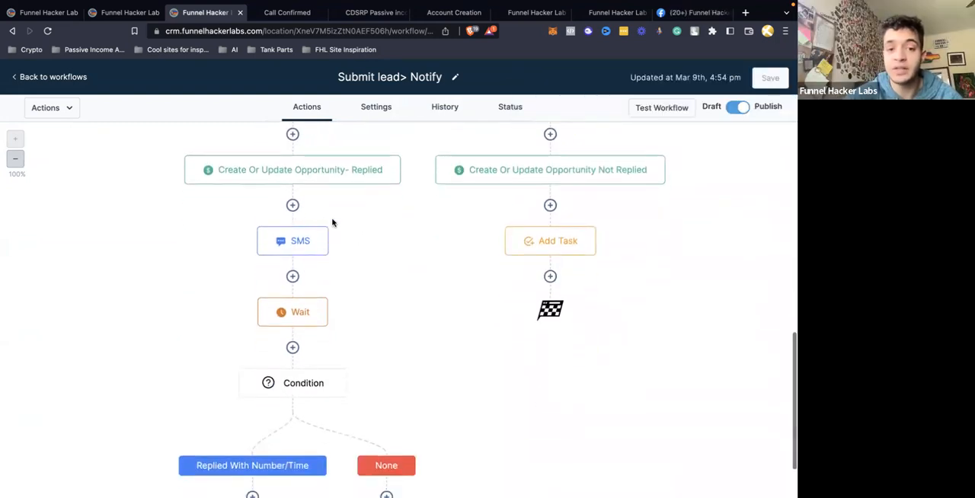
left_click(300, 240)
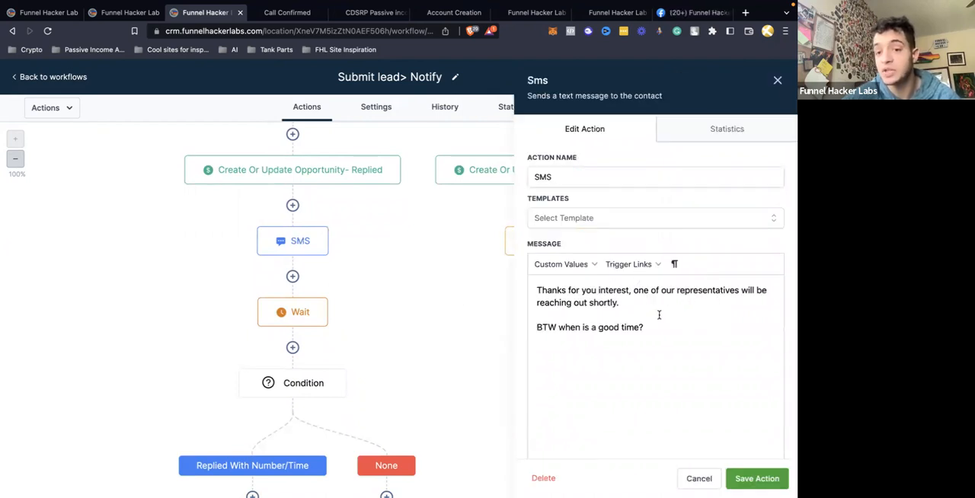
left_click(777, 80)
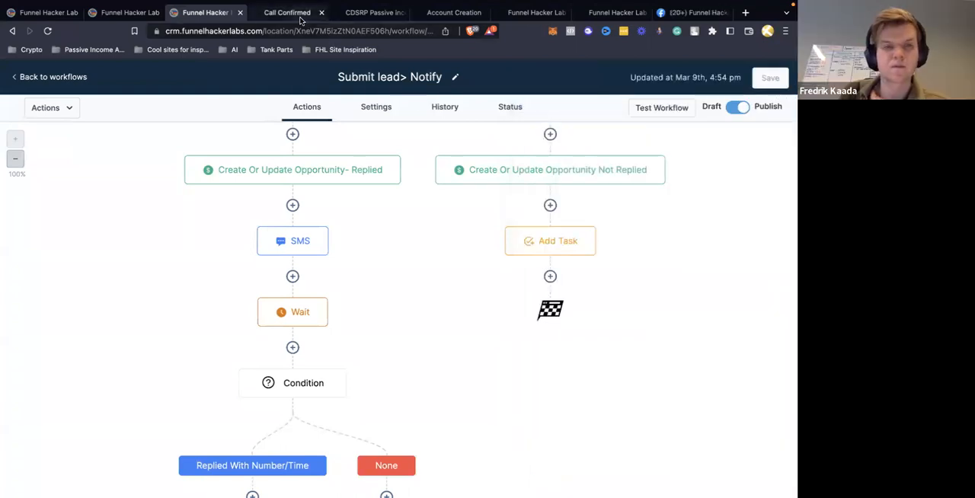
scroll(308, 289, "down", 2)
left_click(314, 245)
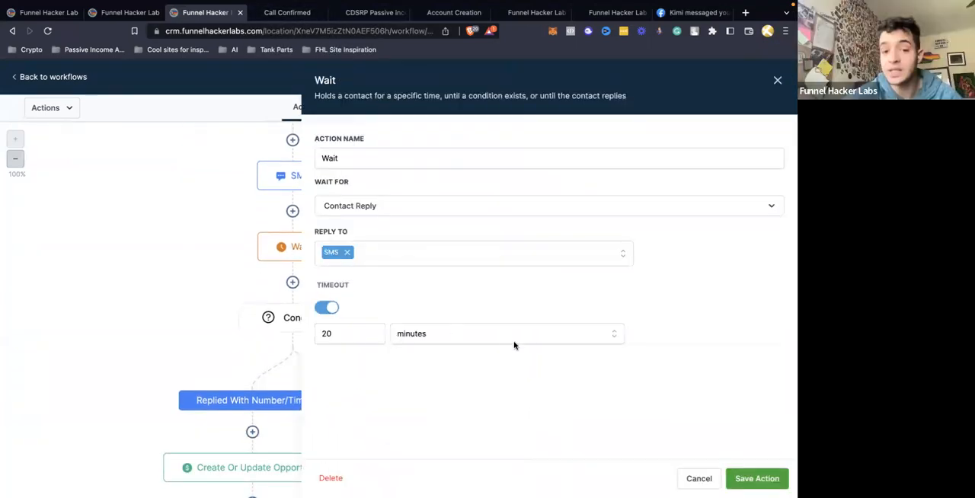
left_click(777, 80)
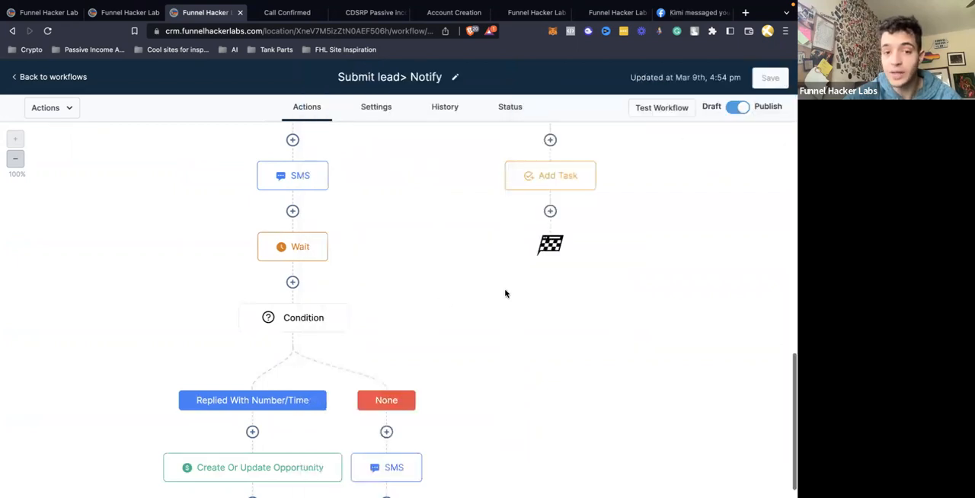
Review the pipeline stage in the Create Or Update Opportunity action under the Replied With Number/Time branch without saving
scroll(503, 293, "down", 1)
scroll(377, 273, "down", 4)
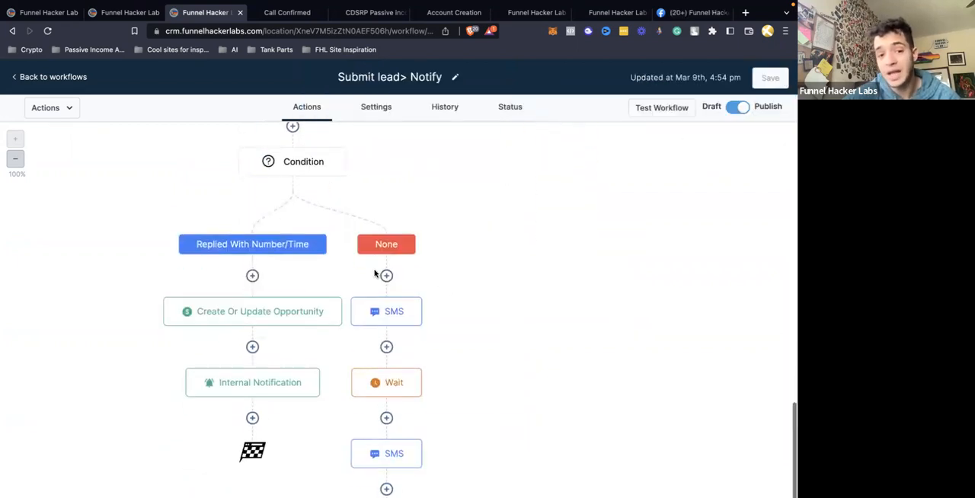
left_click(287, 288)
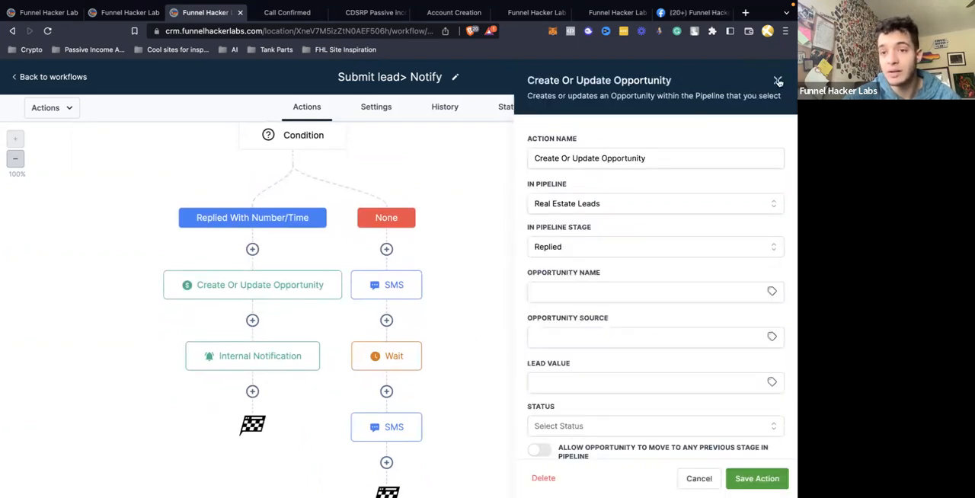
left_click(778, 80)
Add a "Gave time" stage to the Real Estate Leads pipeline, place it directly before Sold and save the pipeline
left_click(126, 13)
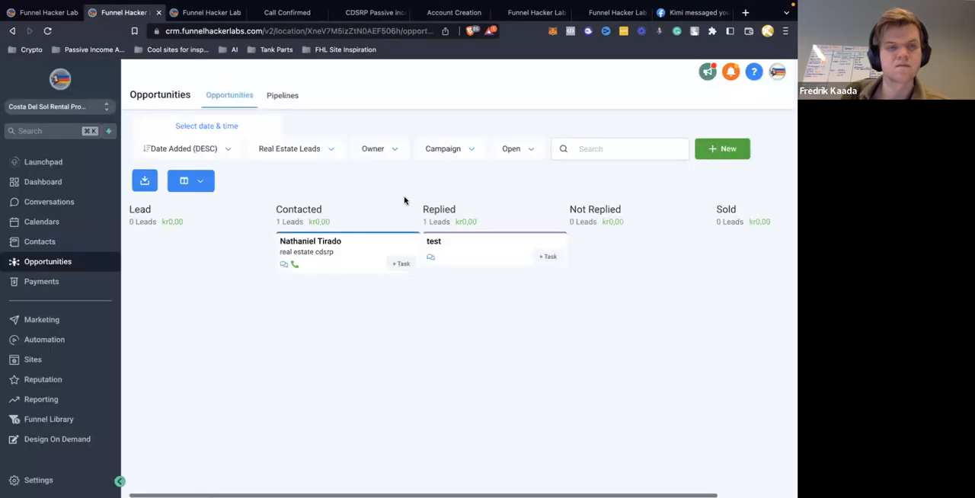
scroll(599, 227, "right", 2)
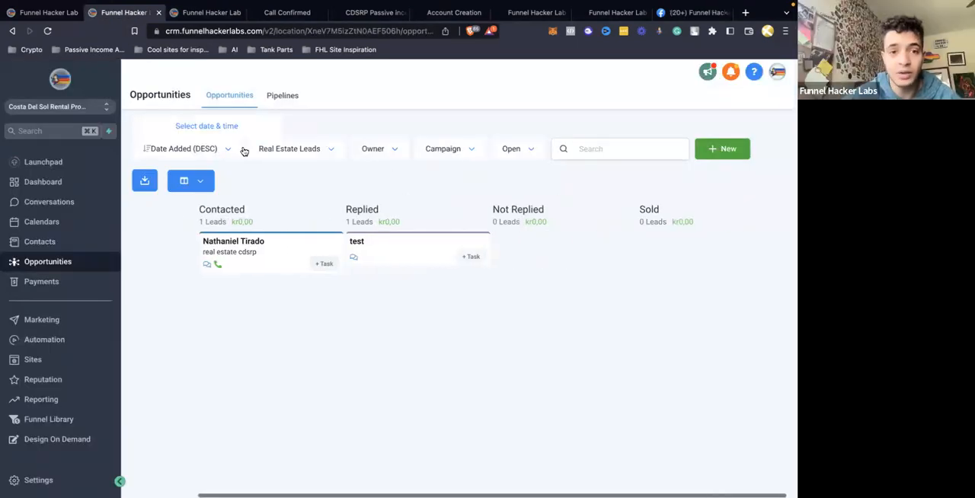
left_click(283, 96)
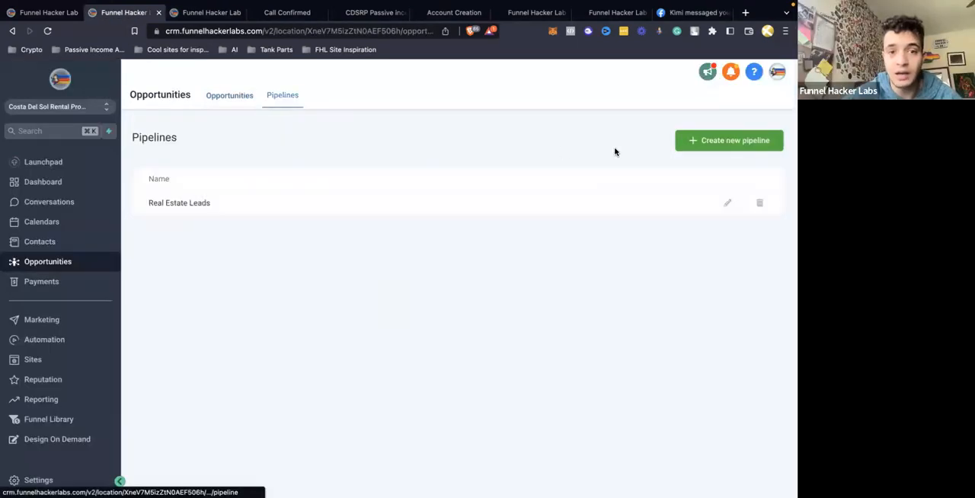
left_click(728, 205)
left_click(261, 340)
type("Gave time")
left_click(237, 343)
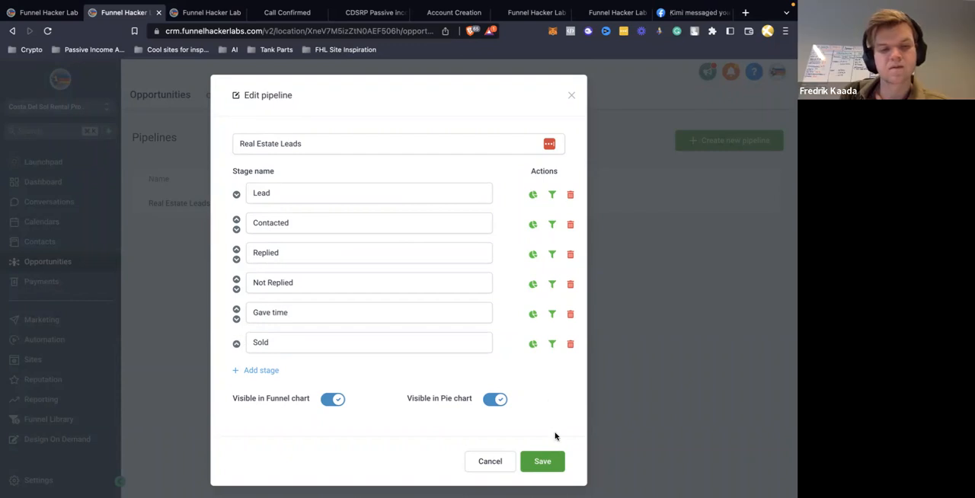
left_click(544, 461)
Set the Replied With Number/Time branch's Create Or Update Opportunity action to the Gave time stage and save the action and workflow
left_click(202, 13)
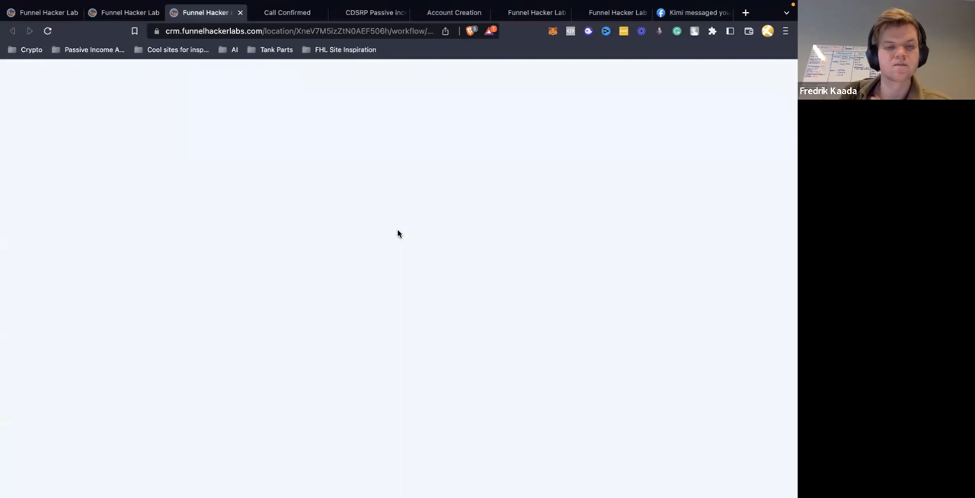
scroll(363, 257, "down", 4)
scroll(362, 257, "down", 10)
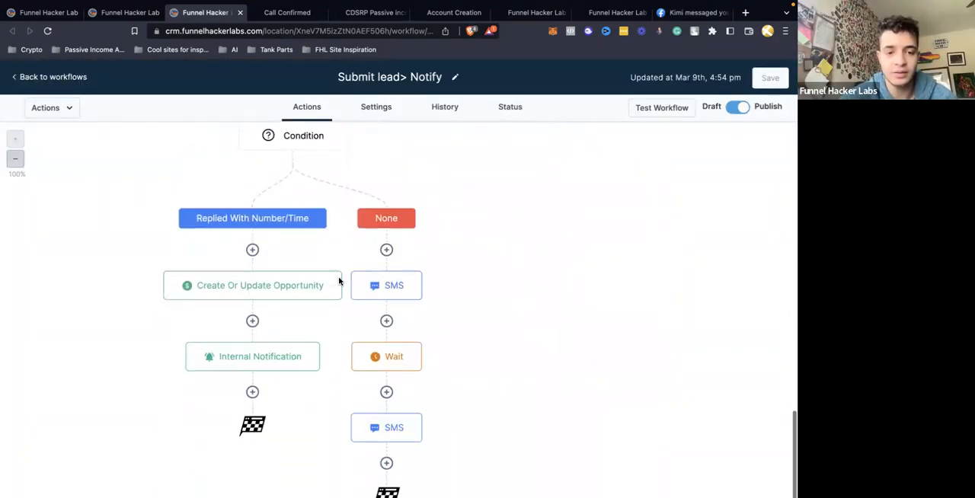
scroll(339, 281, "down", 1)
left_click(288, 252)
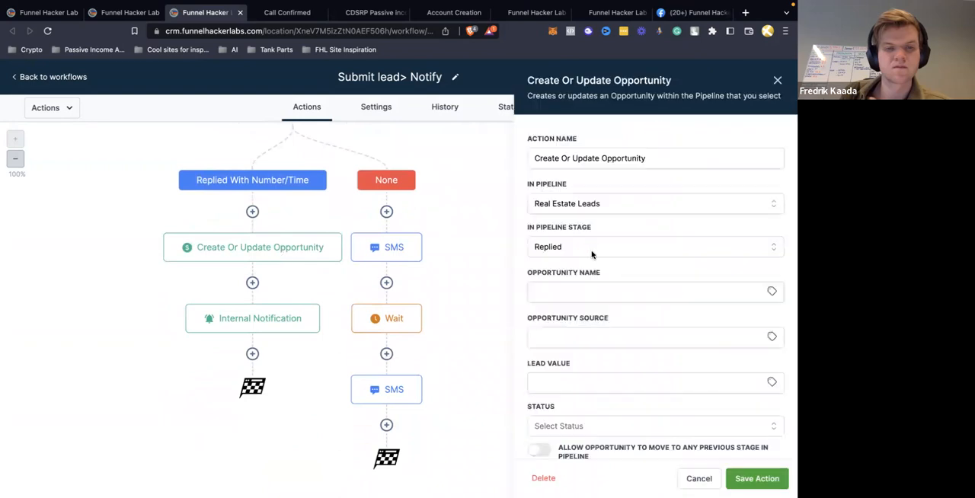
left_click(592, 254)
left_click(563, 376)
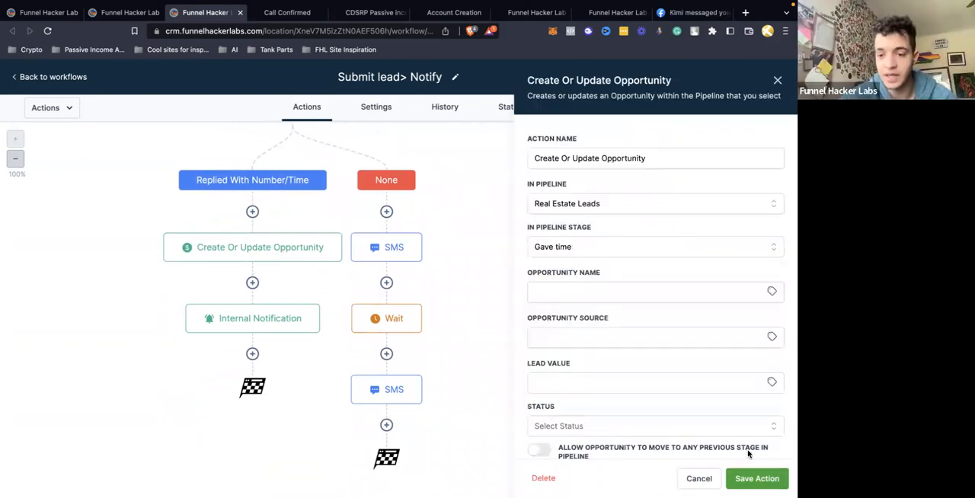
left_click(756, 479)
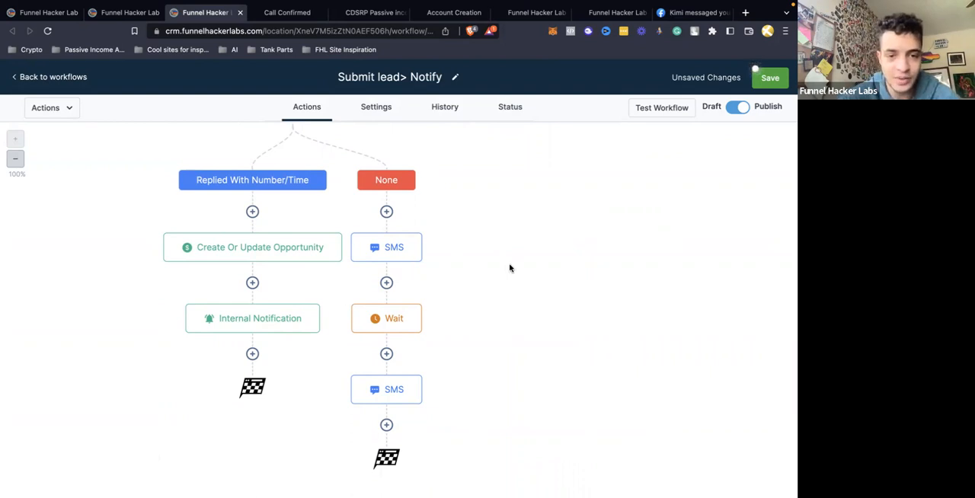
scroll(511, 267, "up", 1)
left_click(774, 80)
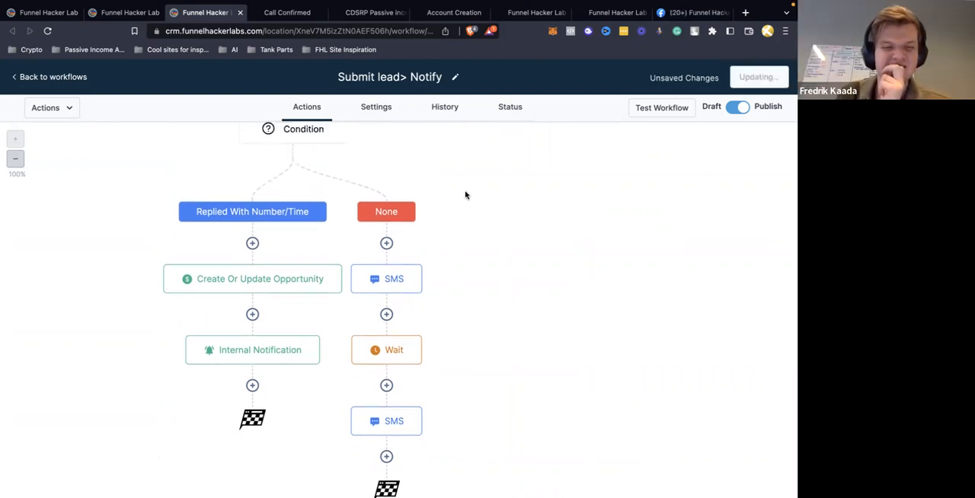
Go back over the Replied branch and open its SMS action for review, closing it without saving
scroll(460, 197, "up", 2)
scroll(351, 202, "up", 3)
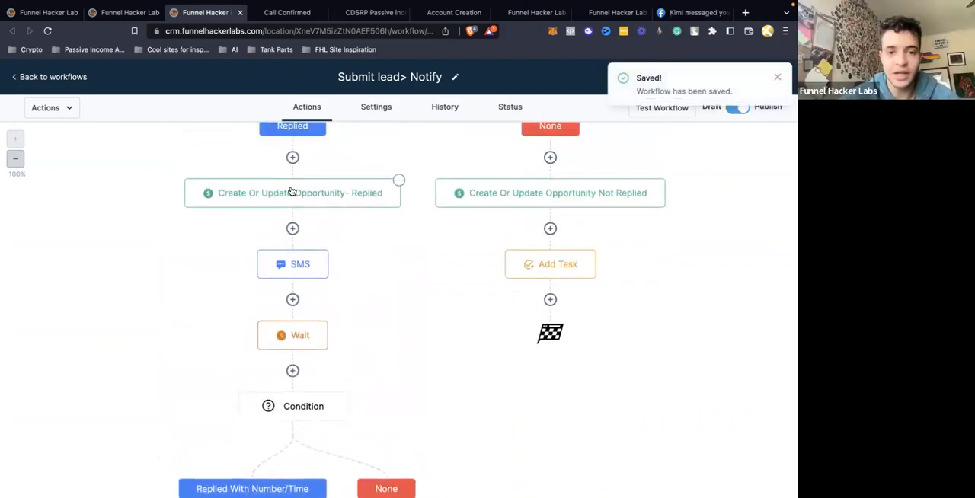
scroll(314, 277, "down", 1)
left_click(297, 201)
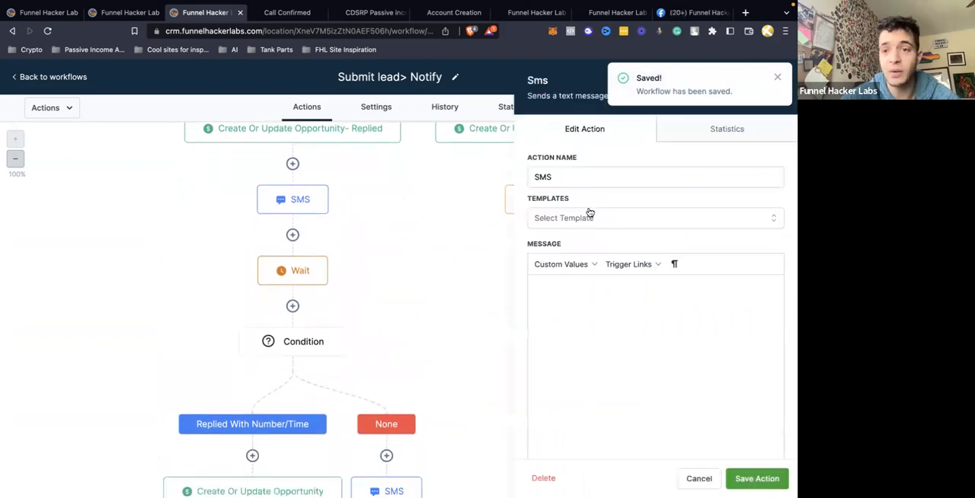
left_click(777, 78)
Review the number/time reply condition, save it as is, and open the Create Or Update Opportunity action in its Replied With Number/Time branch
left_click(463, 246)
scroll(463, 246, "down", 3)
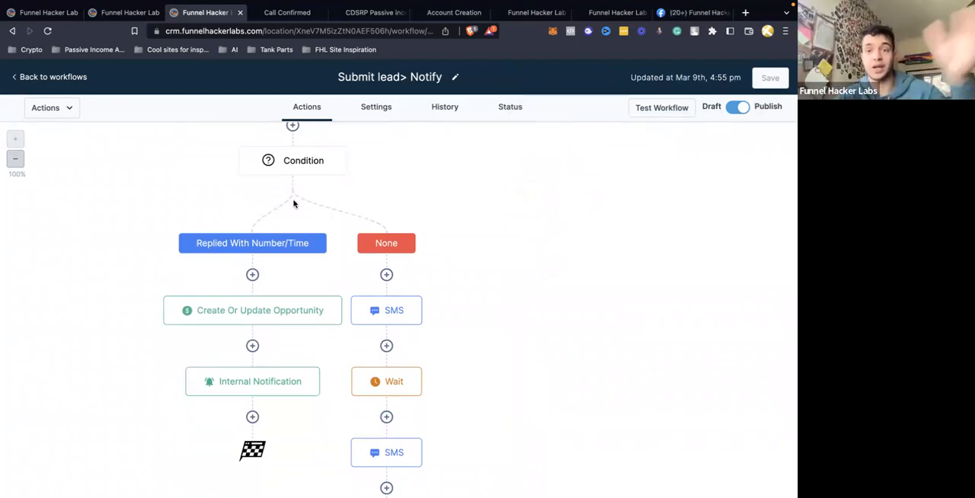
left_click(294, 163)
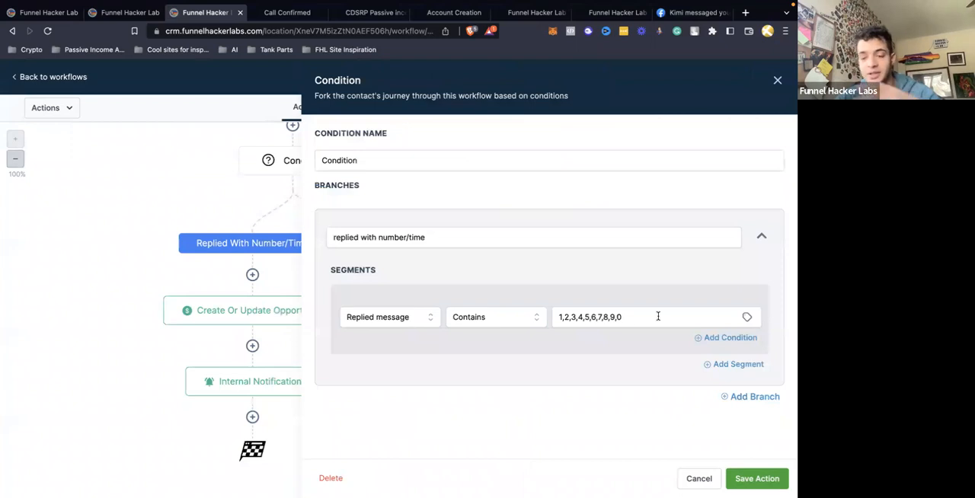
left_click(751, 473)
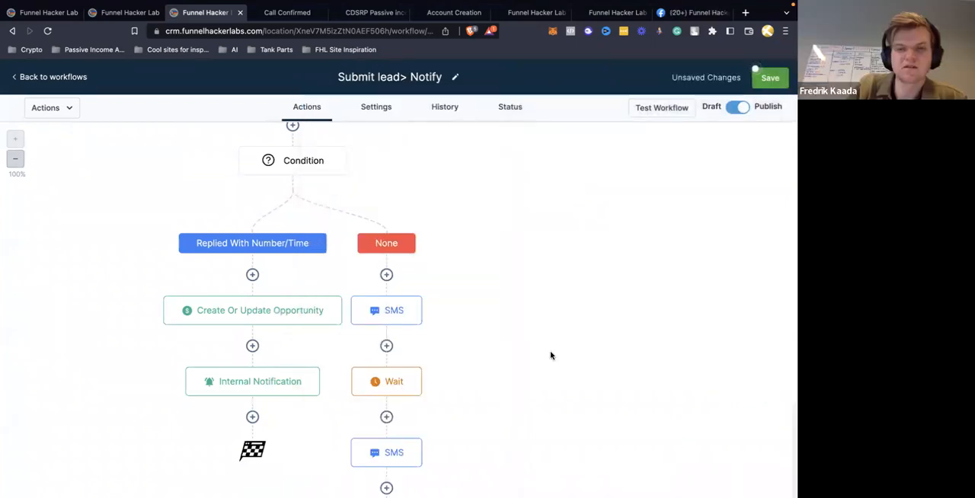
left_click(288, 318)
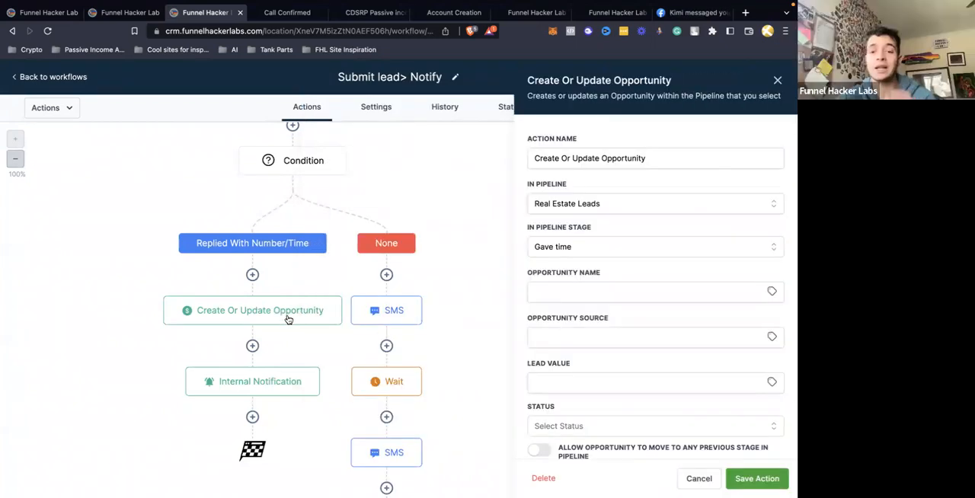
Close the opportunity action and review the Replied With Number/Time branch's Internal Notification recipient and message, leaving it without saving
left_click(775, 80)
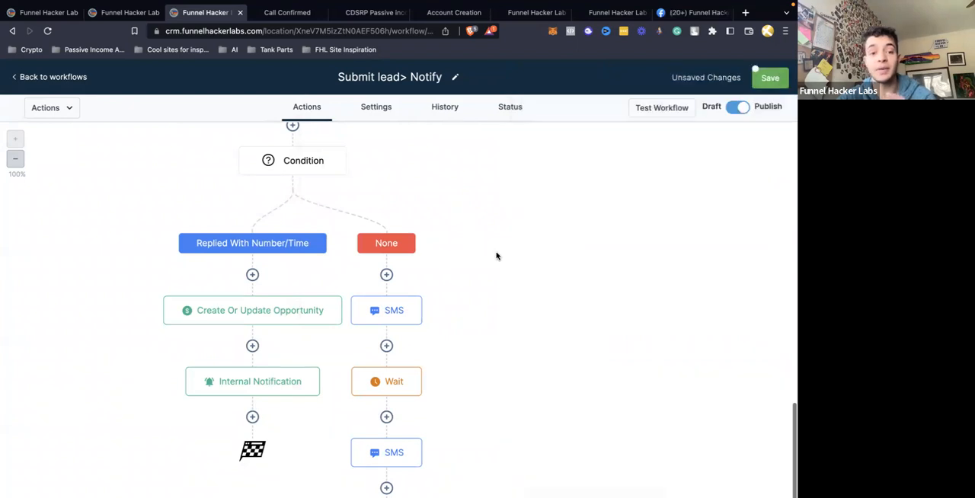
left_click(294, 382)
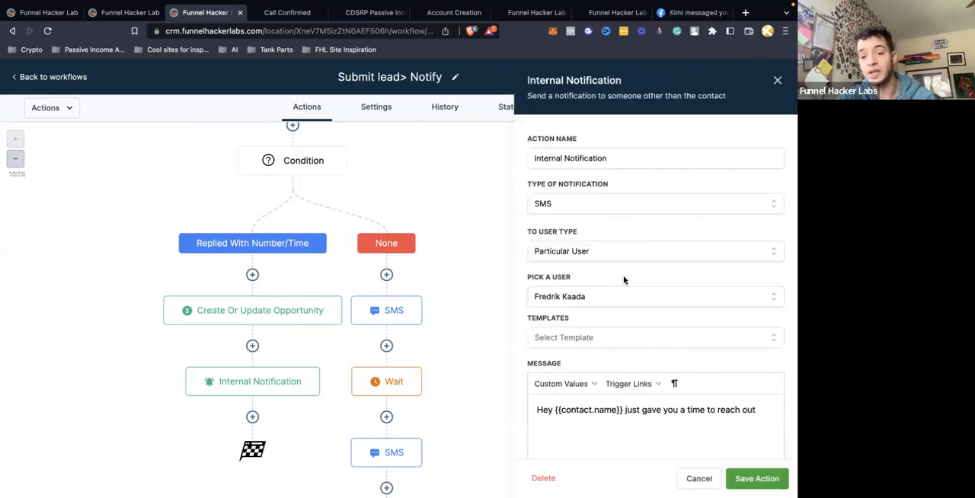
scroll(624, 280, "down", 2)
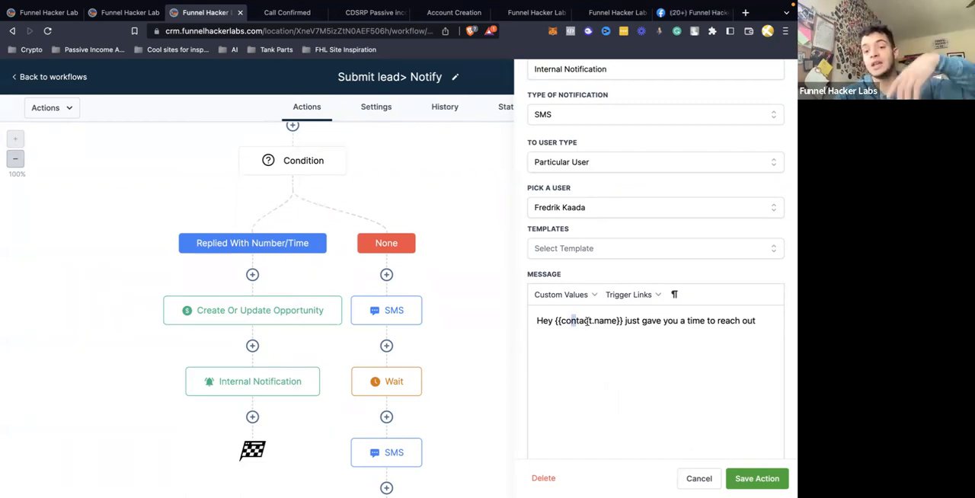
left_click_drag(586, 321, 614, 321)
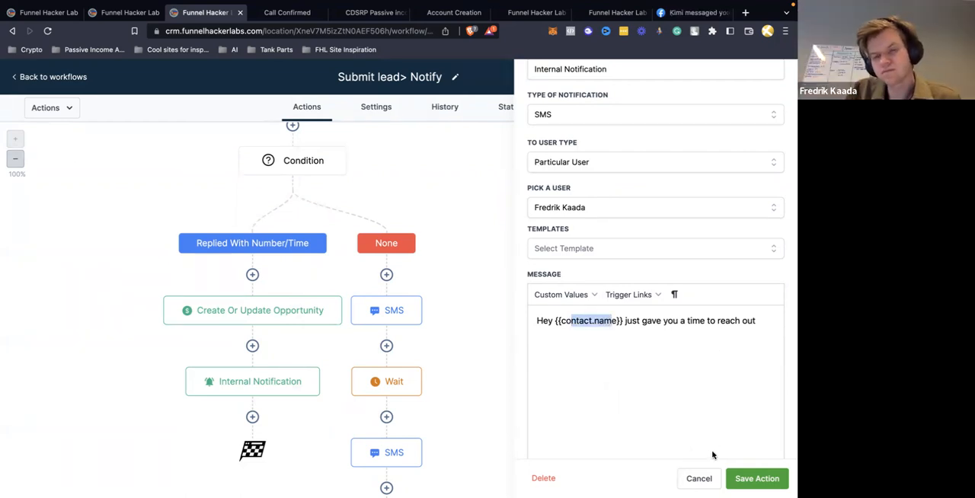
left_click(699, 478)
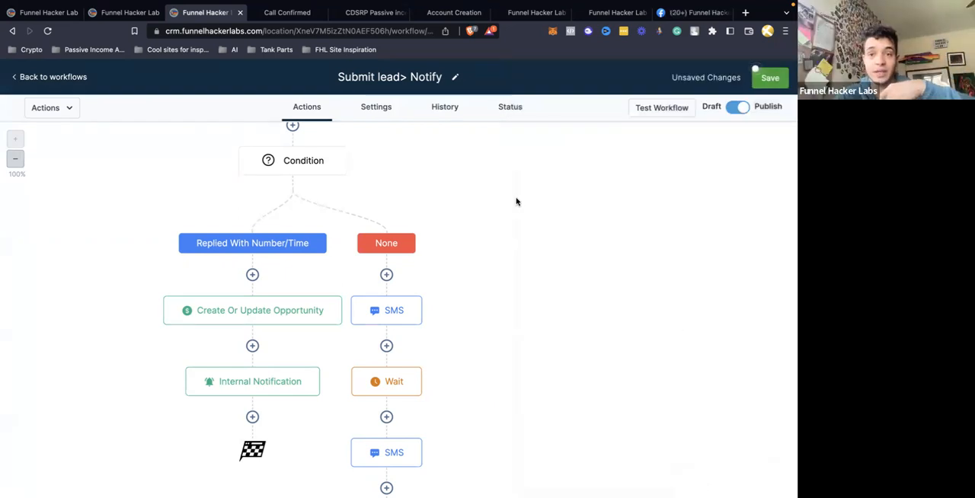
Check the contact-reply and timeout settings of the Wait action above the number/time condition, closing it without saving
scroll(352, 221, "up", 2)
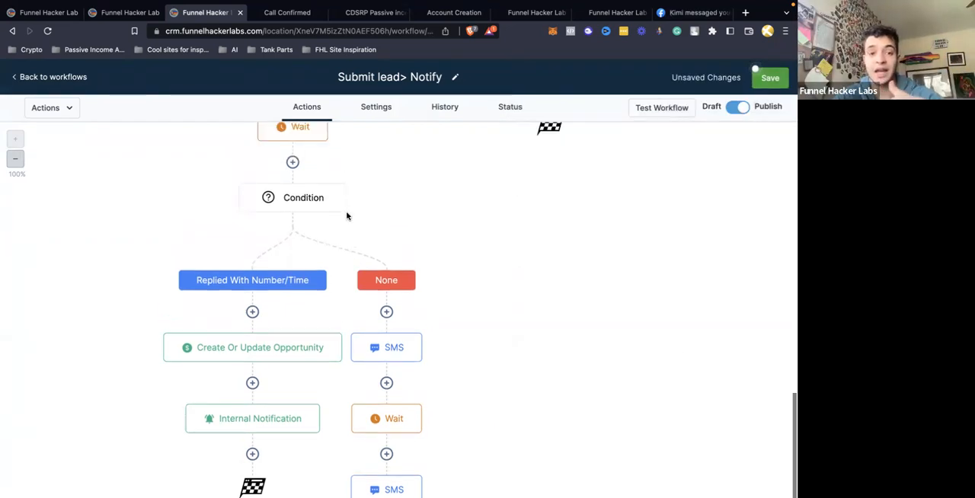
scroll(346, 217, "up", 3)
left_click(302, 221)
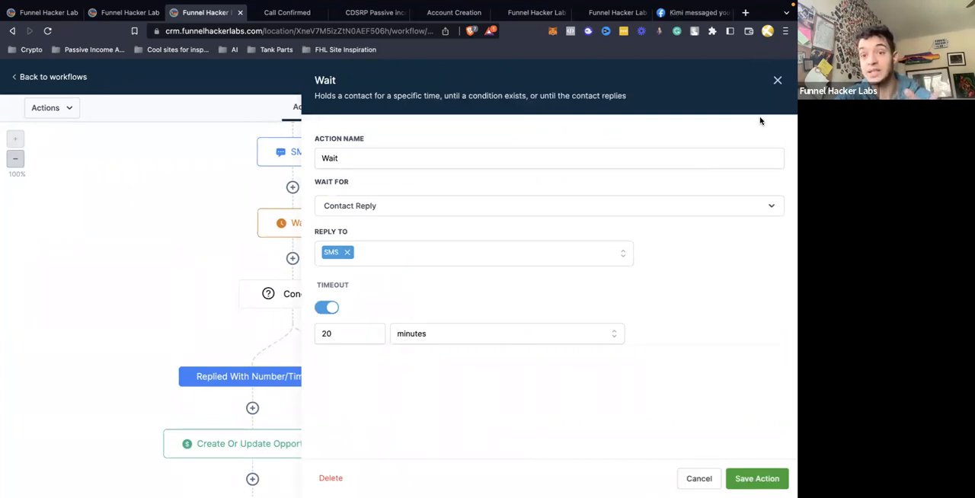
left_click(778, 81)
Review the first SMS and the Wait action in the None branch beside Replied With Number/Time, closing each without saving
scroll(460, 294, "down", 3)
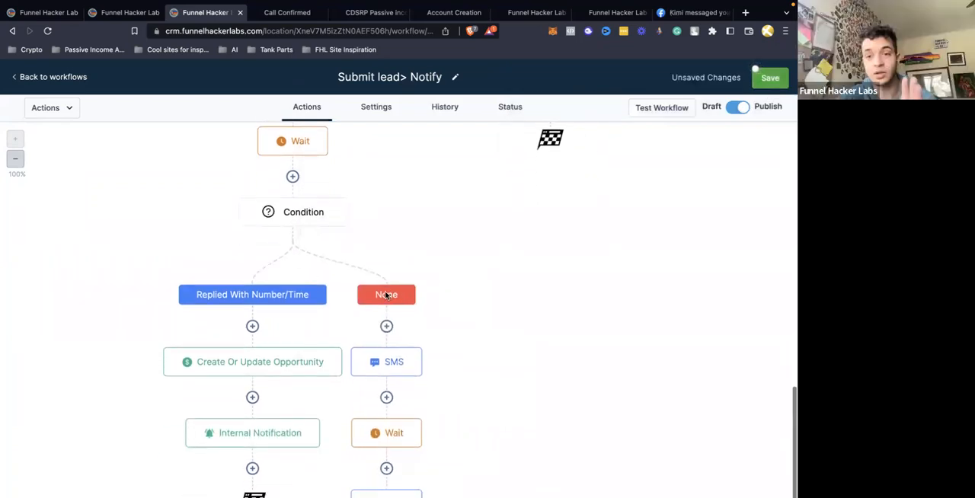
scroll(386, 295, "down", 4)
left_click(387, 255)
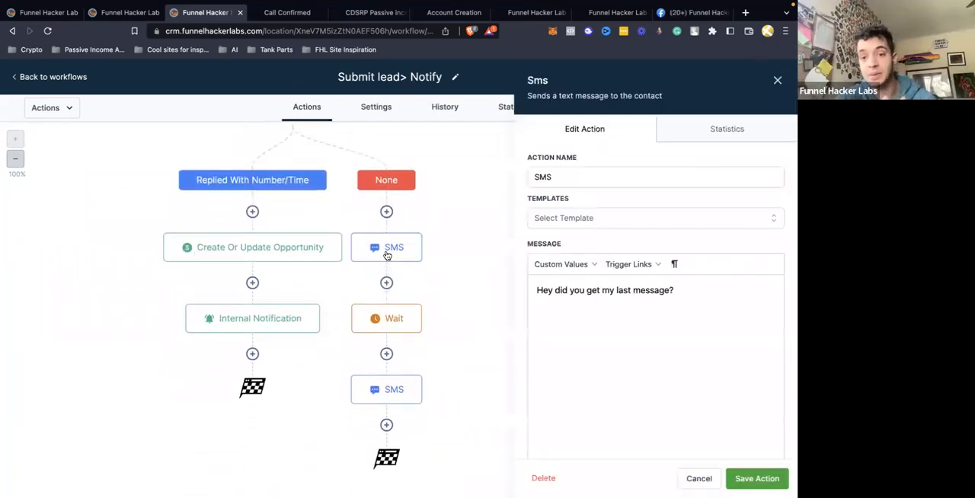
left_click(778, 80)
left_click(372, 324)
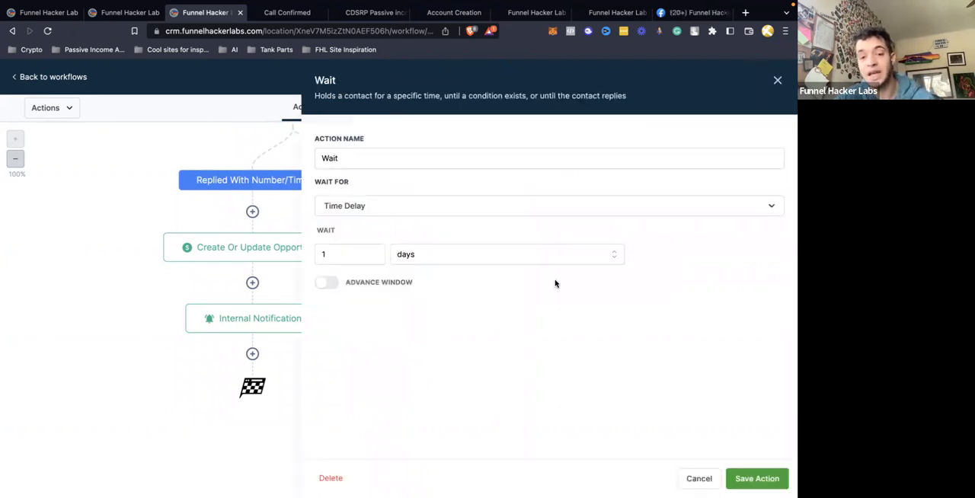
left_click(777, 80)
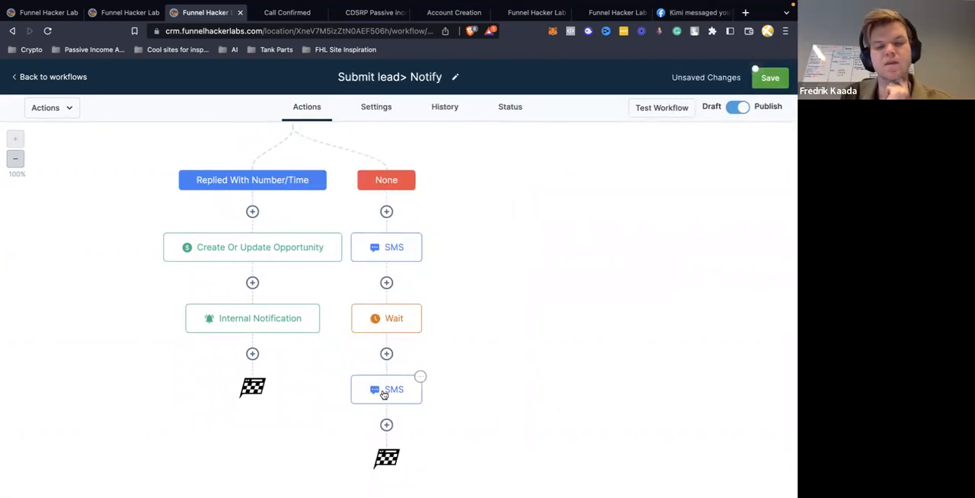
Review the None branch's last SMS message, save the action as is, save the workflow and dismiss the notice
left_click(383, 391)
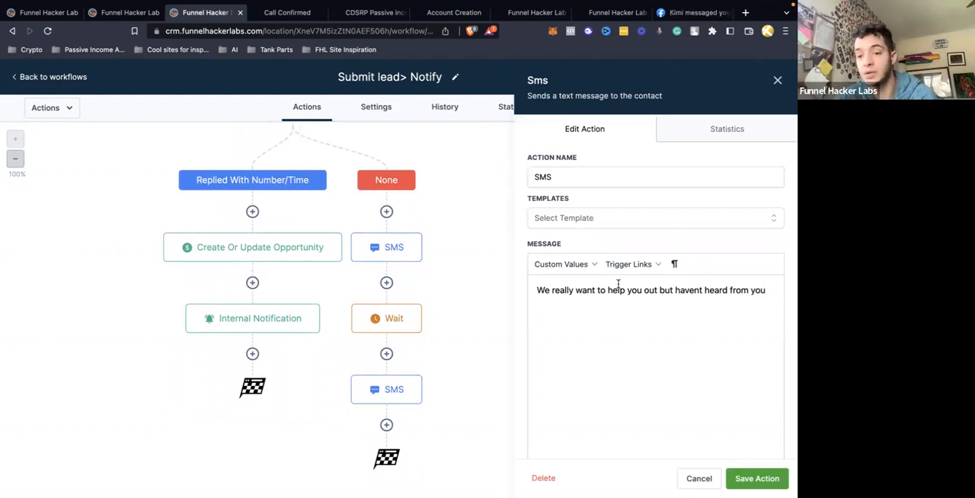
left_click(757, 478)
scroll(736, 196, "up", 3)
scroll(738, 196, "up", 10)
left_click(771, 78)
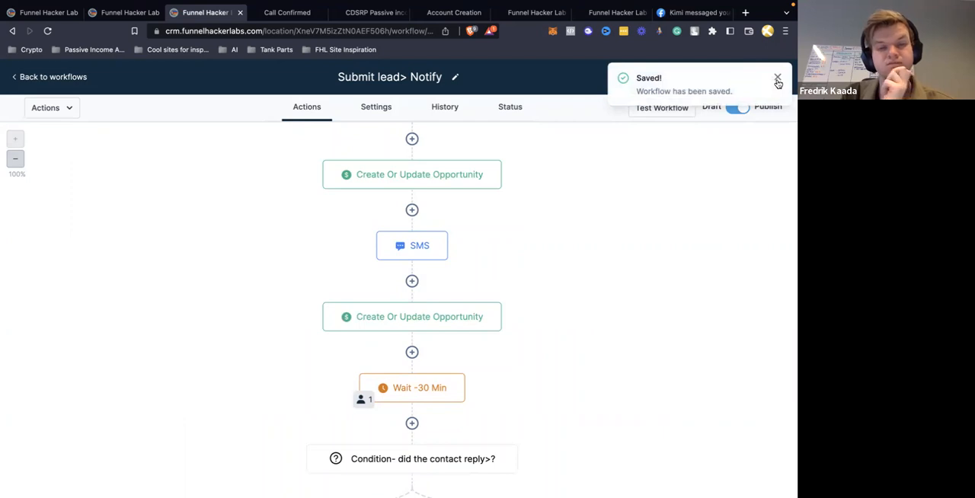
left_click(778, 80)
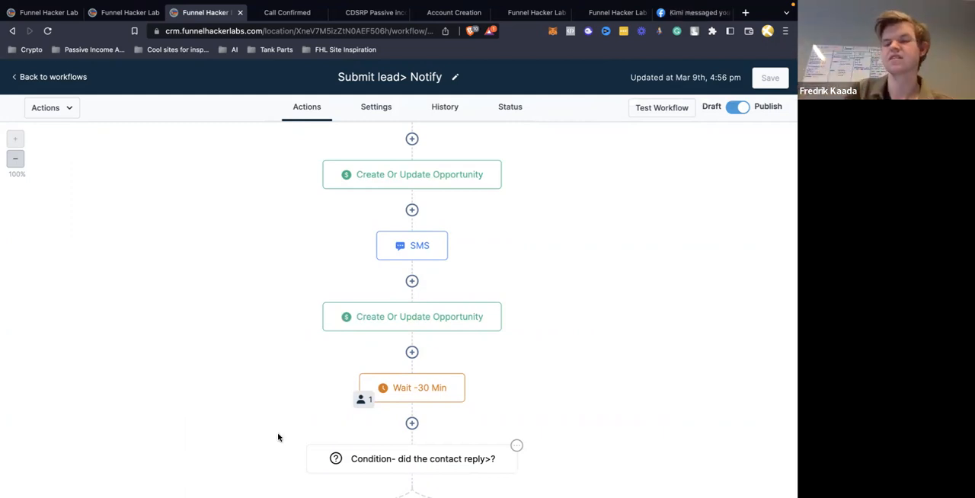
Switch to Zoom's audio settings, raise the speaker output volume to near maximum, close them and turn up the system volume
left_click(238, 486)
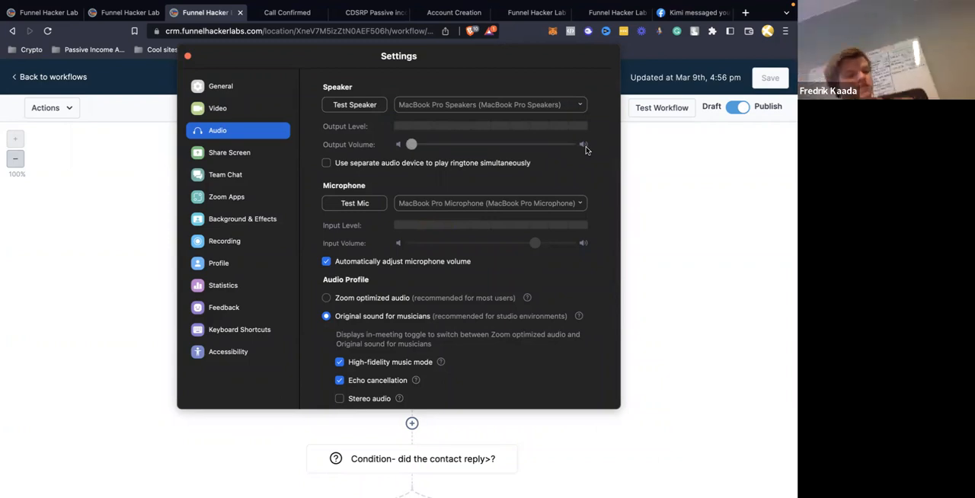
left_click_drag(419, 143, 564, 145)
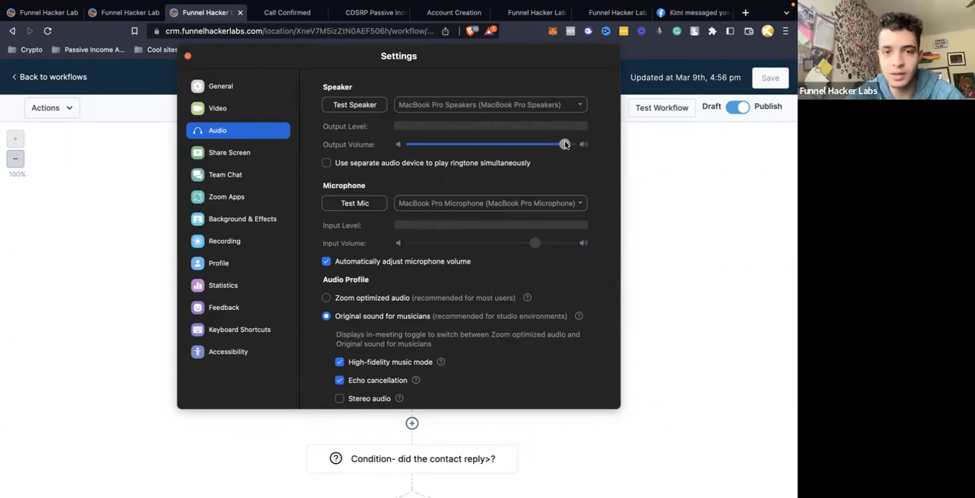
left_click(563, 145)
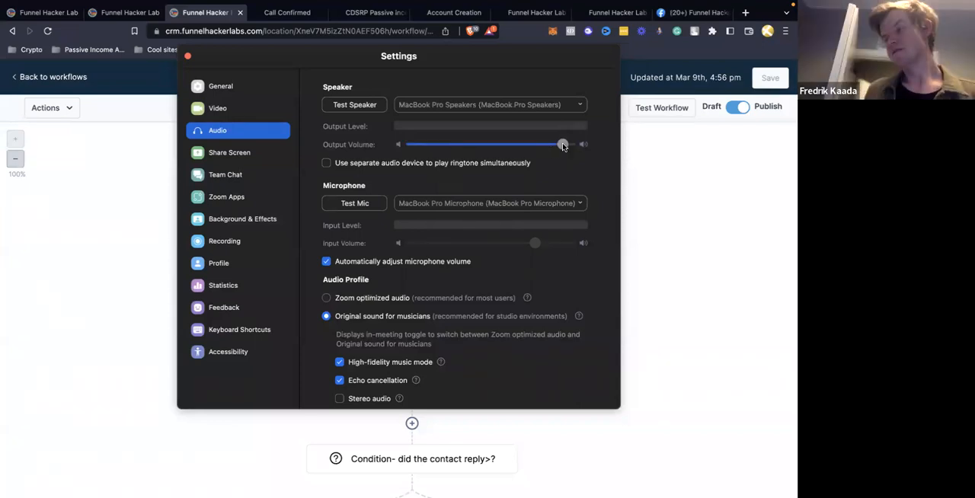
left_click(188, 56)
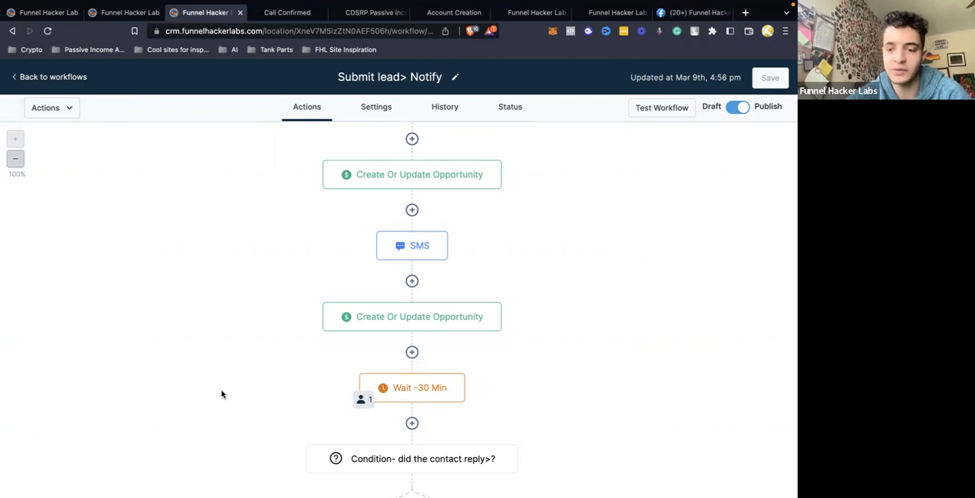
key("XF86AudioMute")
key("XF86AudioRaiseVolume")
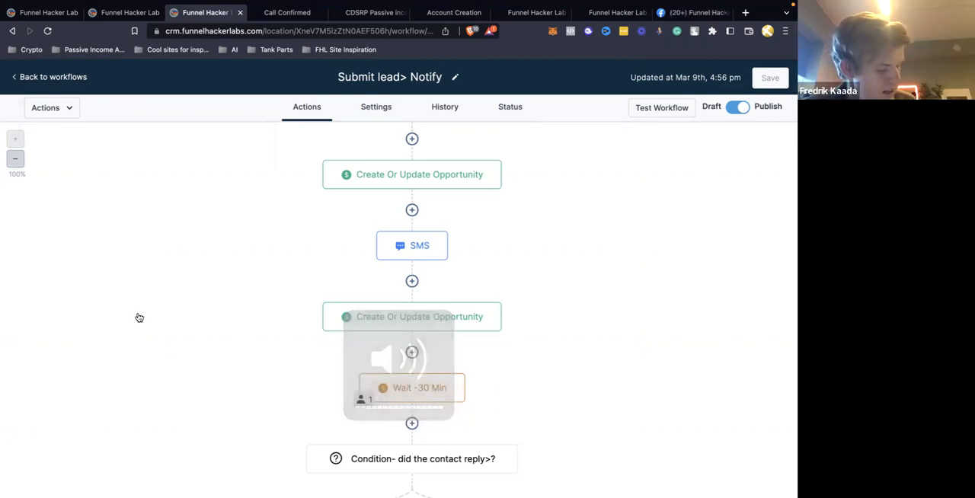
scroll(139, 318, "down", 5)
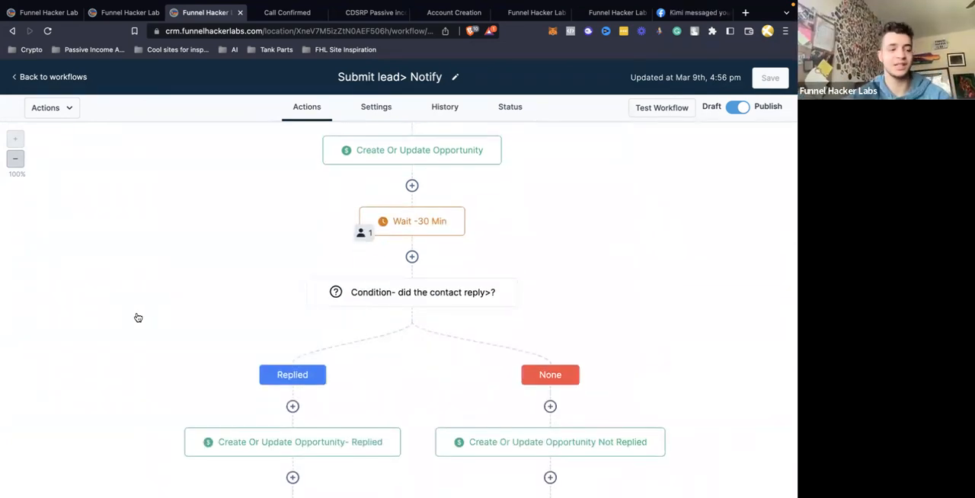
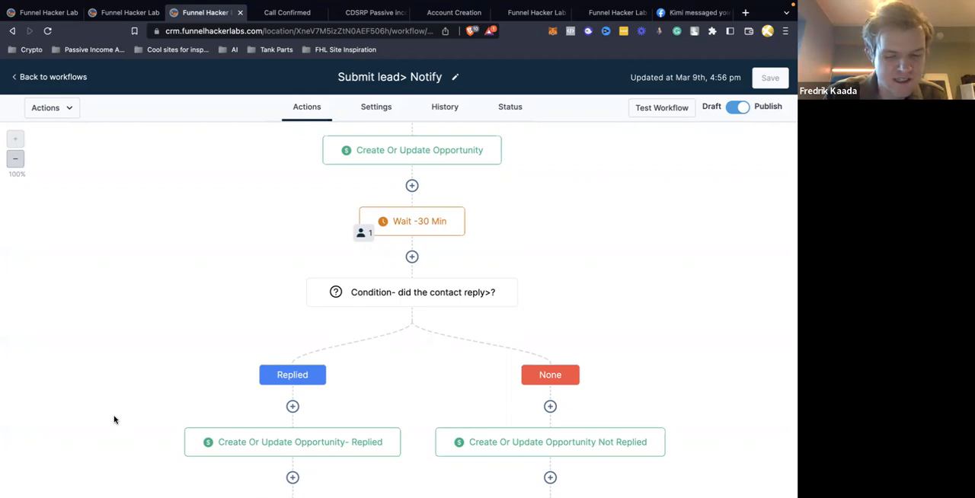
Extend the Replied branch's SMS question to "BTW when is a good time & what is your time zone?", then save the action and the workflow
scroll(115, 419, "down", 10)
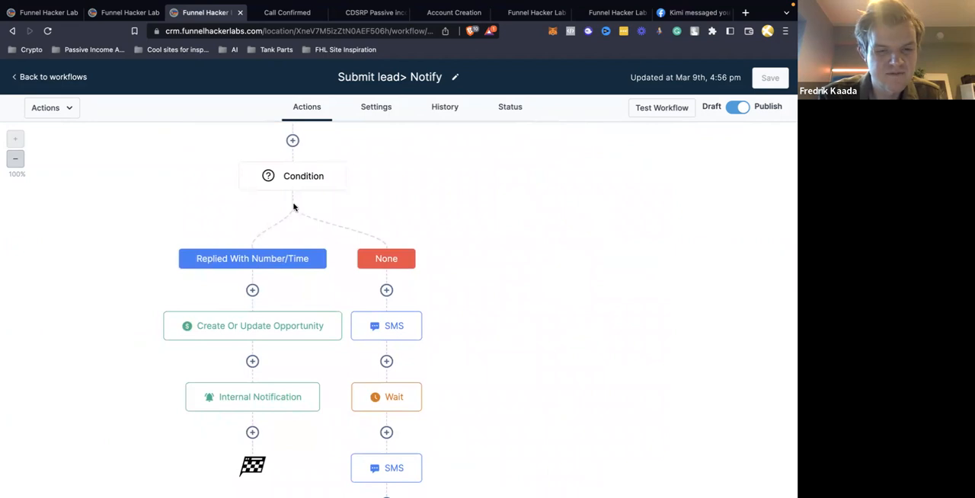
scroll(275, 335, "down", 1)
scroll(274, 336, "up", 3)
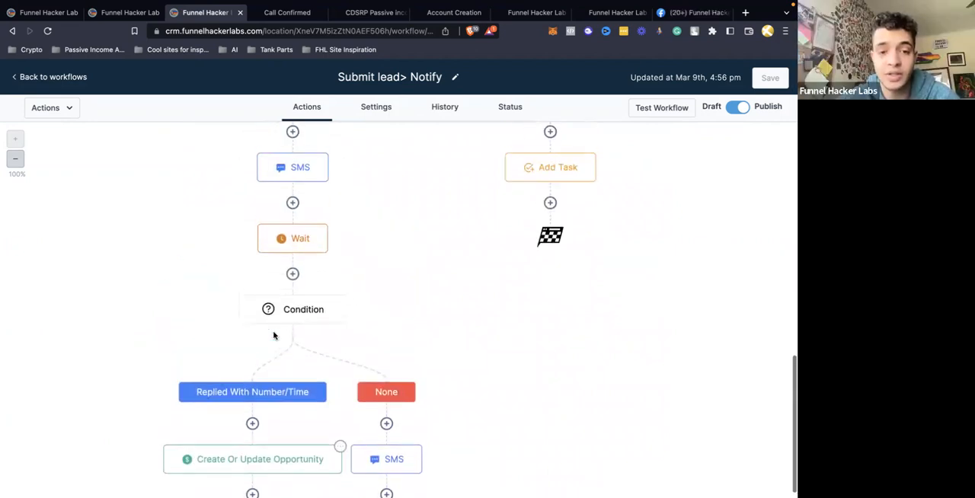
left_click(285, 169)
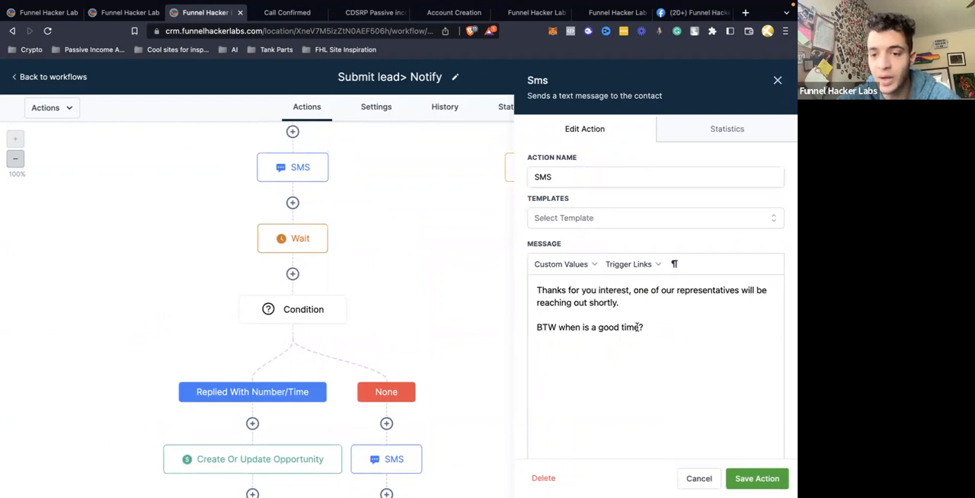
type("? & wha")
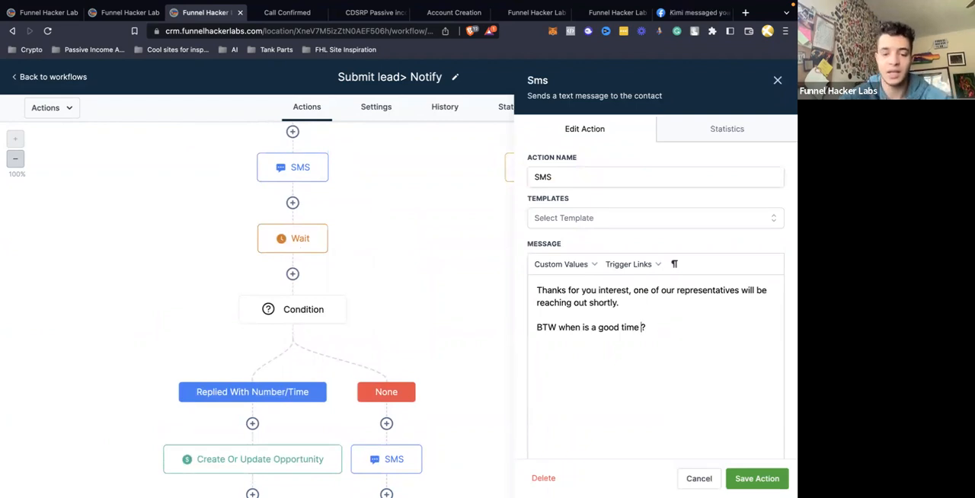
type("t is your time zone")
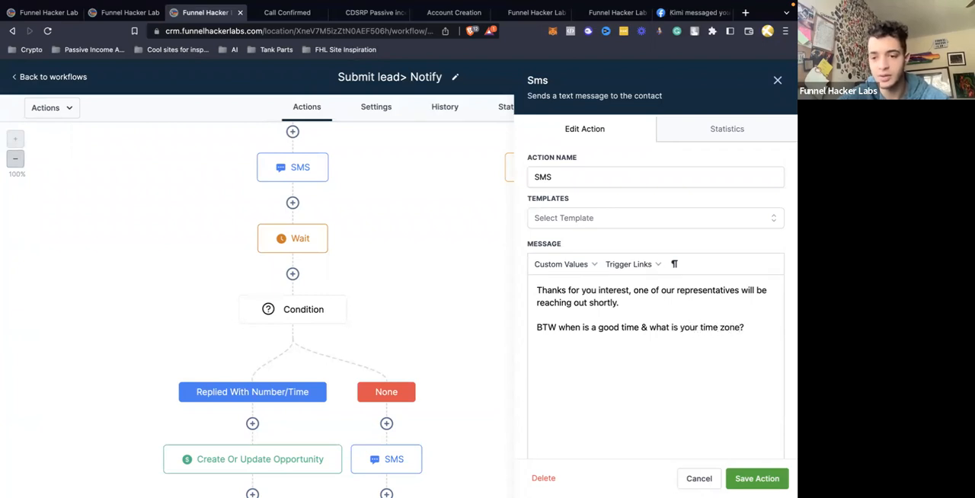
left_click(756, 479)
left_click(770, 76)
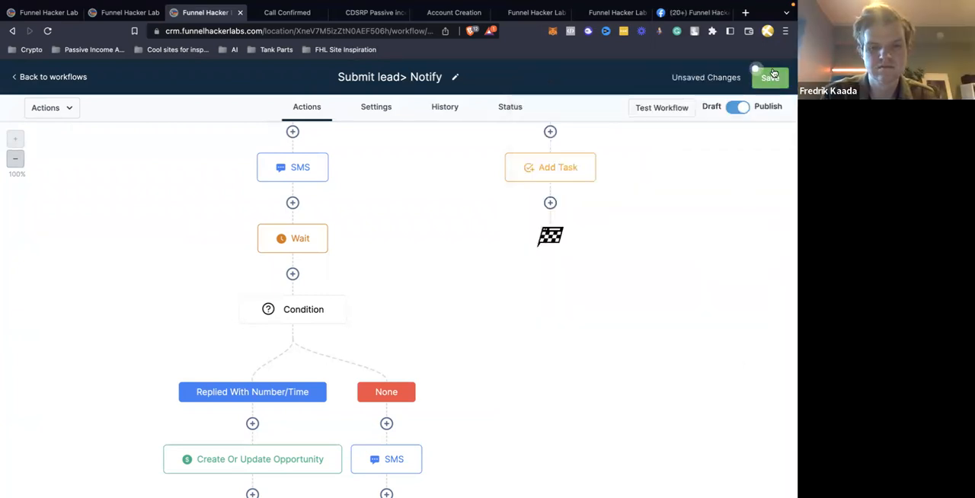
Review the number/time condition's replied-message rule and the actions in its branches, closing the condition without saving
left_click(287, 310)
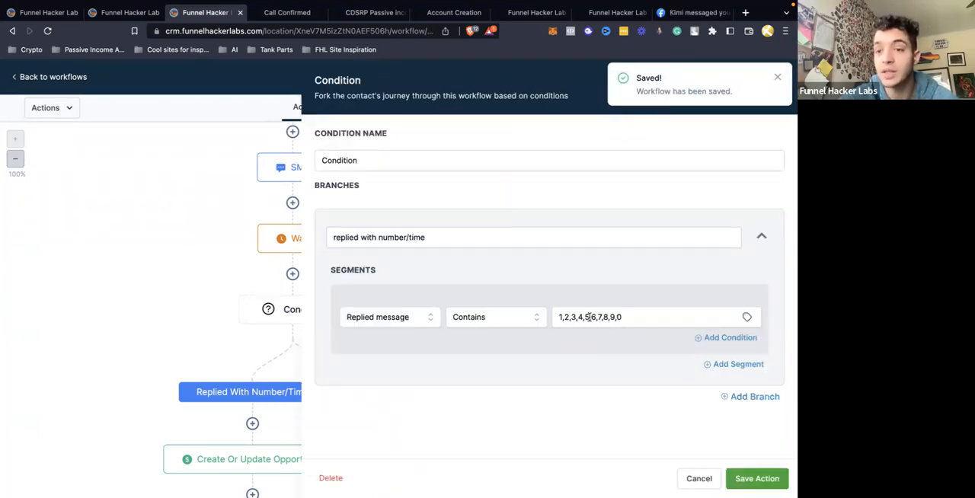
left_click(777, 80)
scroll(381, 368, "down", 3)
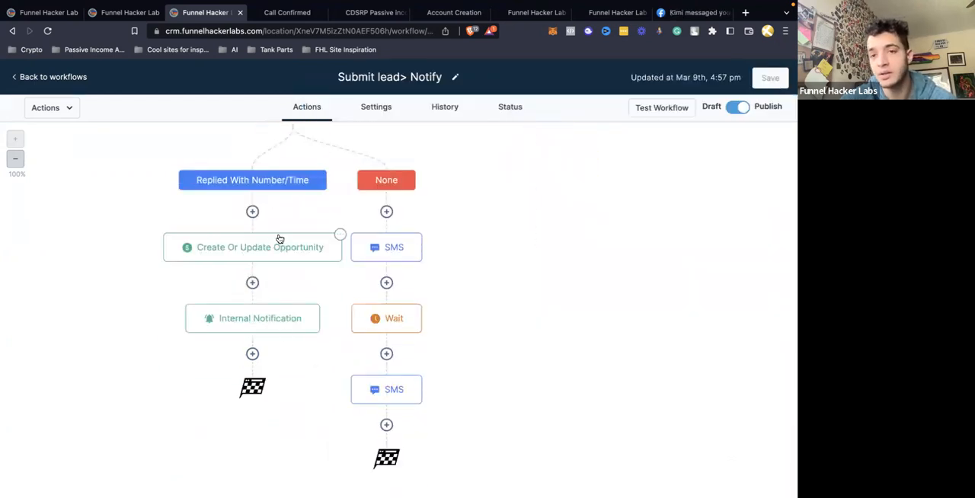
scroll(279, 239, "up", 3)
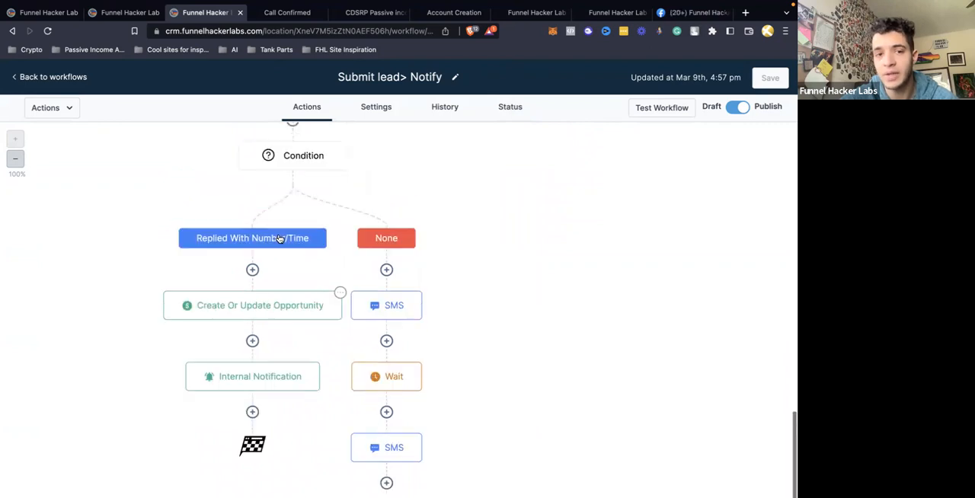
Add a second branch to the number/time condition that matches replied messages containing "eastern"
left_click(289, 239)
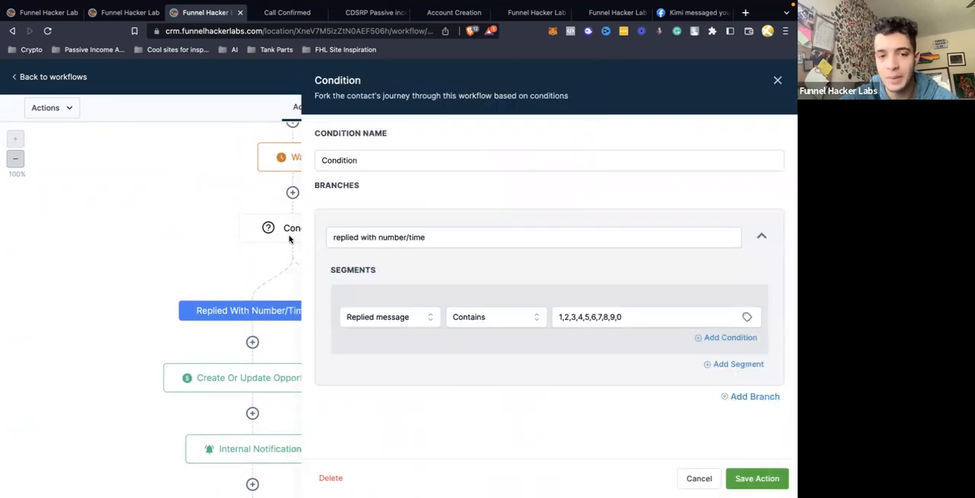
left_click(755, 397)
scroll(471, 399, "down", 4)
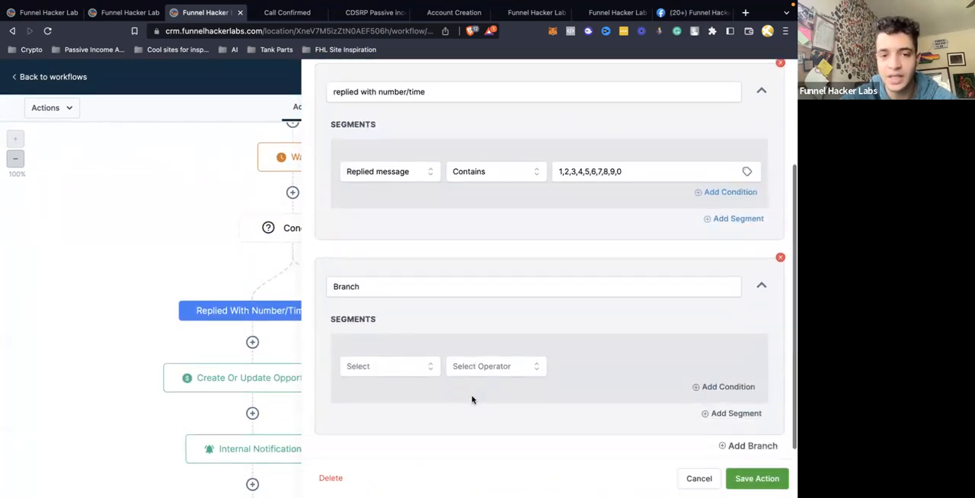
left_click(399, 354)
left_click(383, 397)
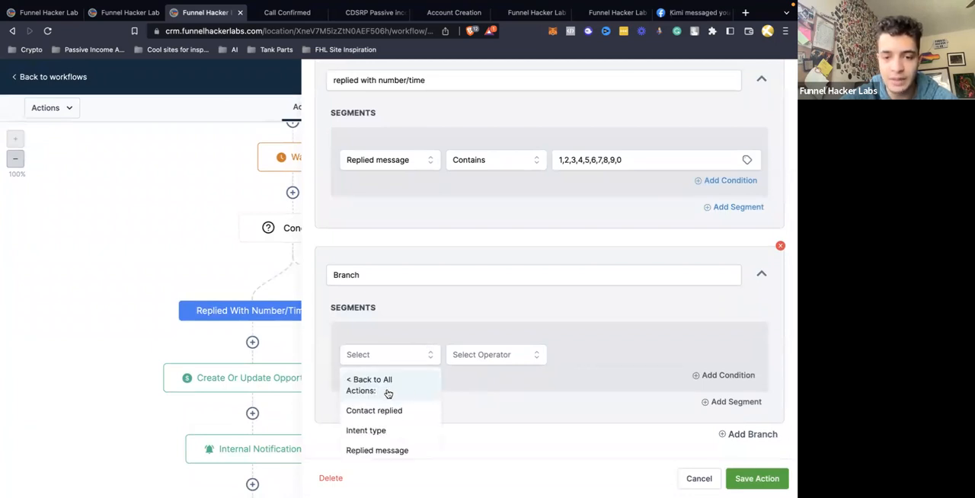
scroll(411, 446, "down", 1)
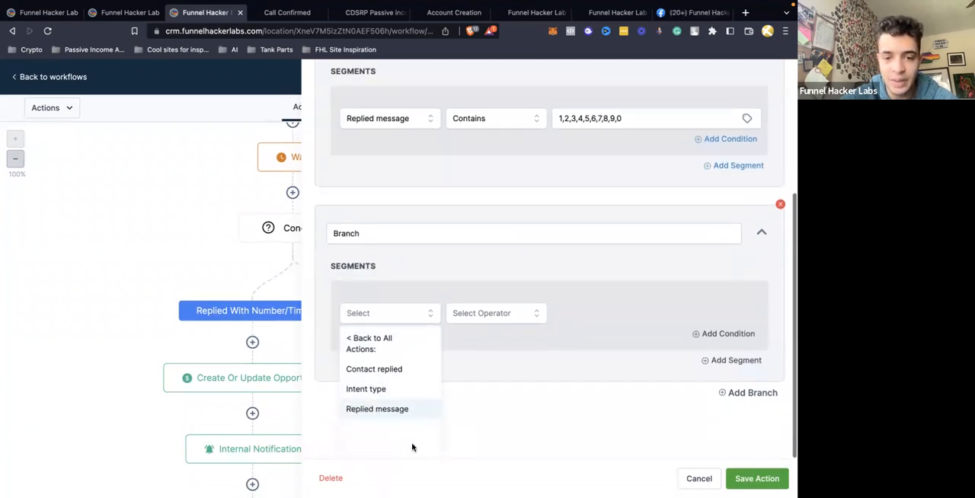
left_click(391, 416)
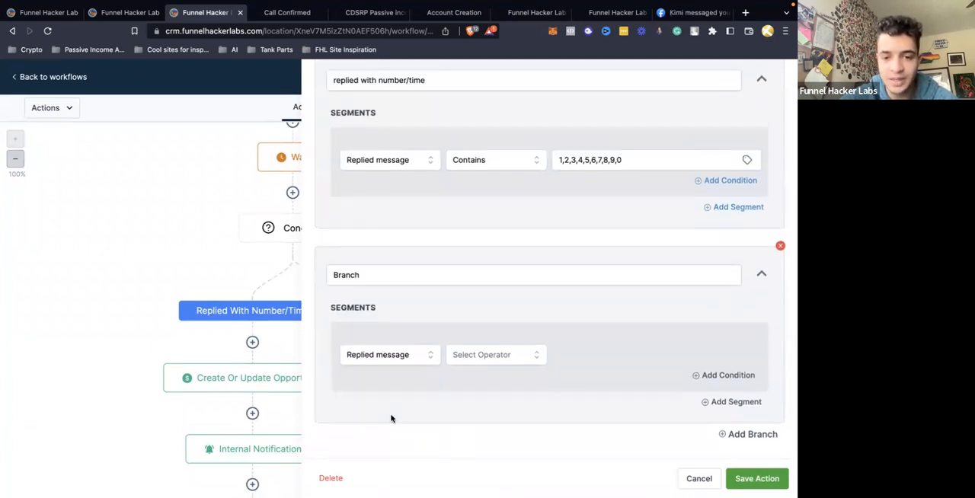
left_click(461, 368)
left_click(469, 418)
left_click(579, 358)
type("eastern")
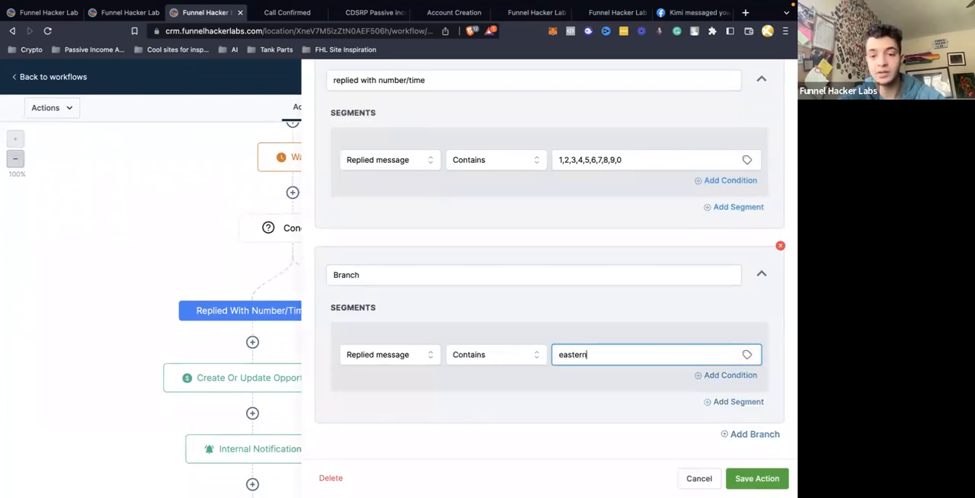
Name the new condition branch Eastern and save the action
double_click(424, 274)
type("Eas")
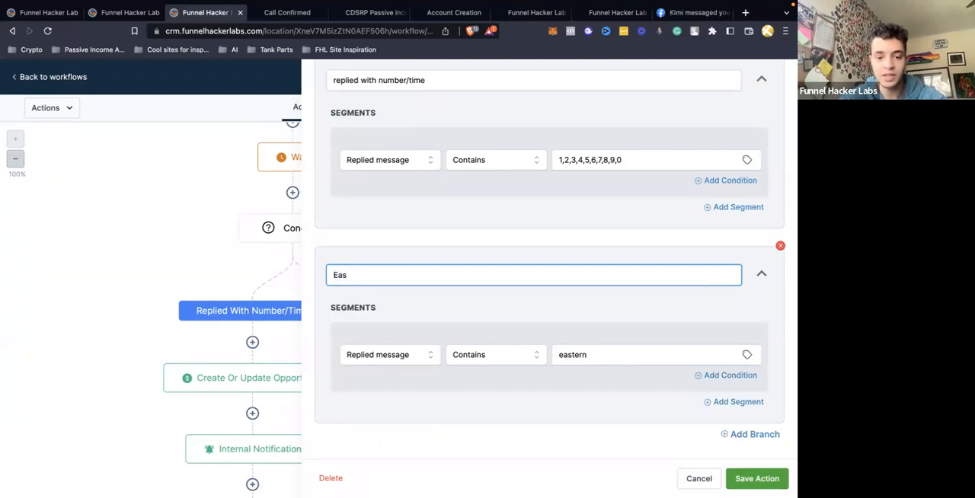
type("tern")
left_click(747, 478)
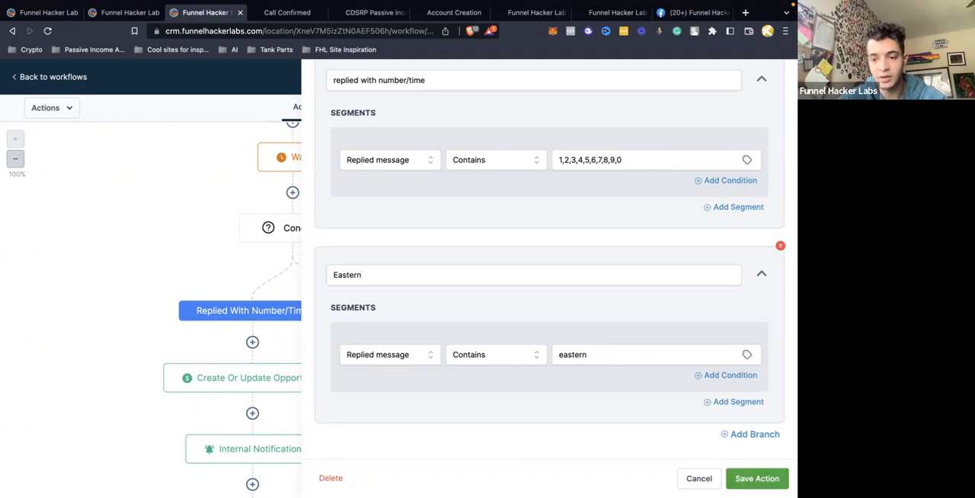
scroll(533, 381, "down", 3)
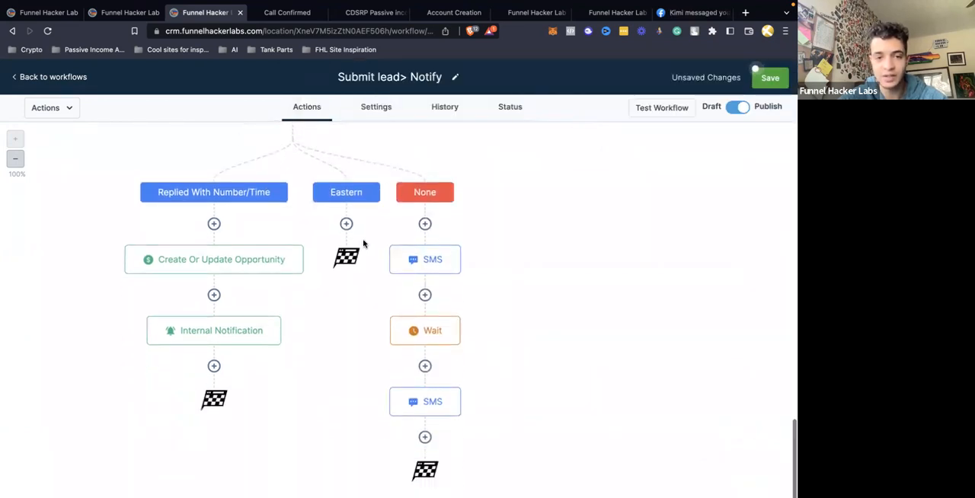
Add a third condition branch named Central and extend the Eastern branch's match text to "eastern, est"
scroll(313, 175, "up", 2)
left_click(308, 200)
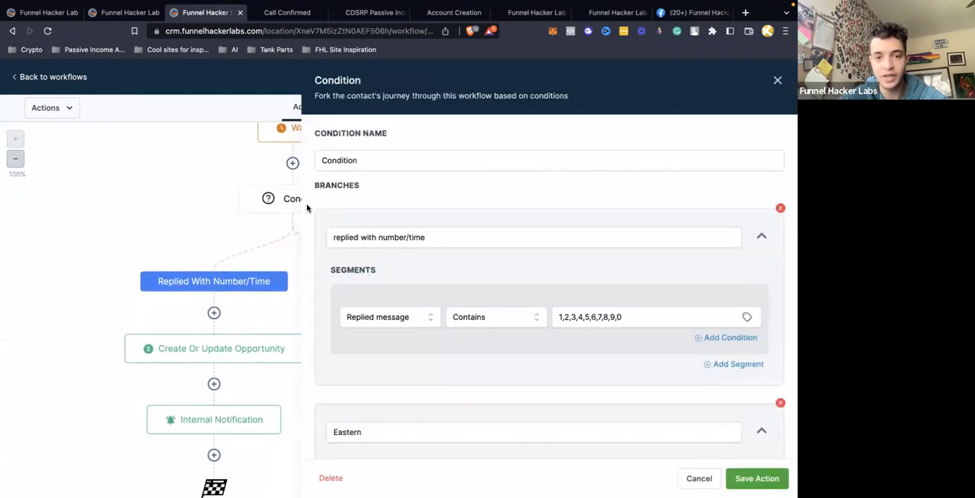
scroll(551, 378, "down", 3)
left_click(737, 443)
scroll(572, 324, "down", 3)
left_click(403, 276)
key("ctrl+a")
type("Cent")
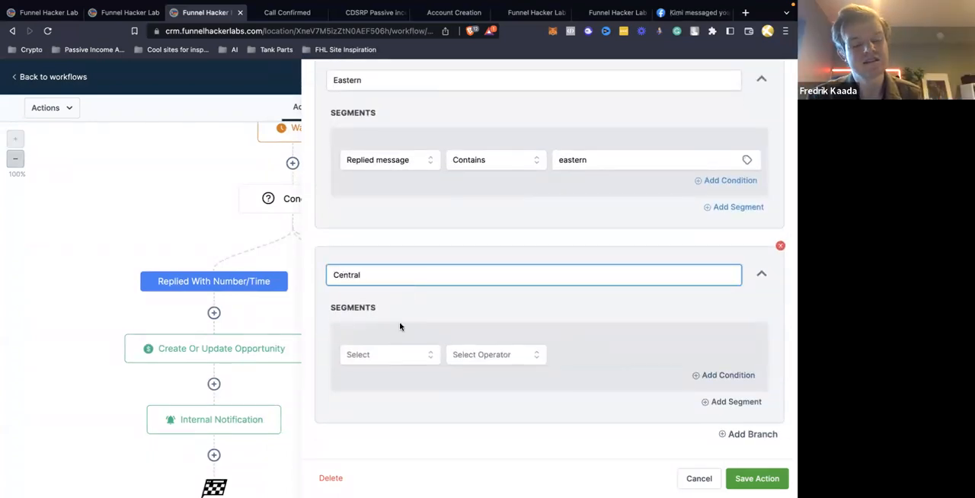
left_click(610, 161)
type(", est")
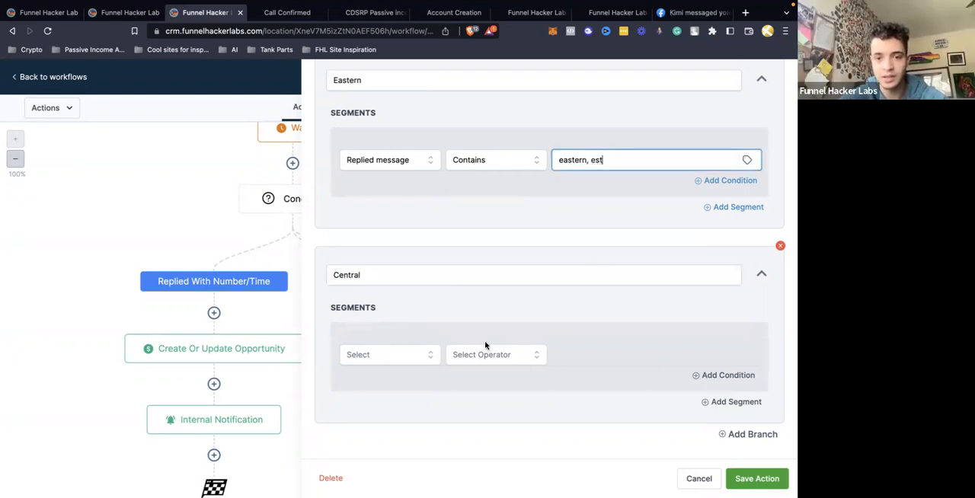
Make the Central branch match replied messages containing "cet, central" and save the action
left_click(391, 356)
left_click(385, 401)
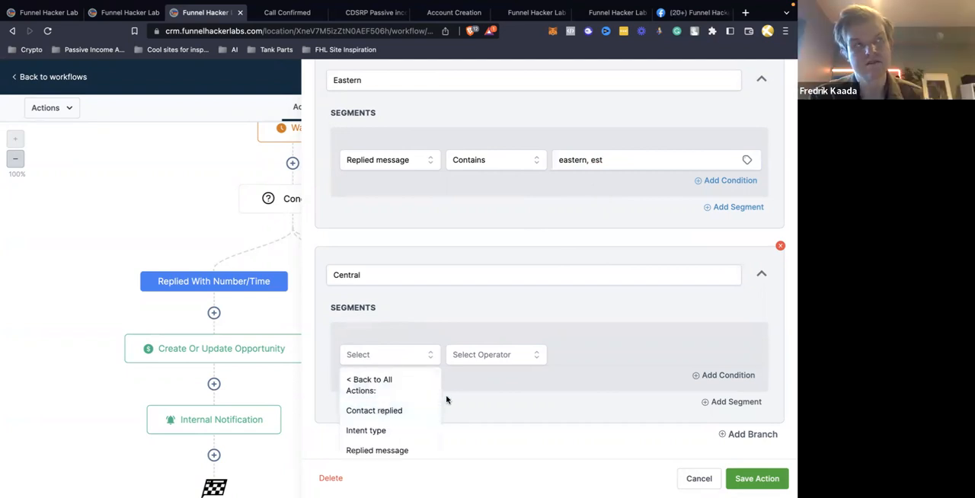
scroll(446, 395, "down", 1)
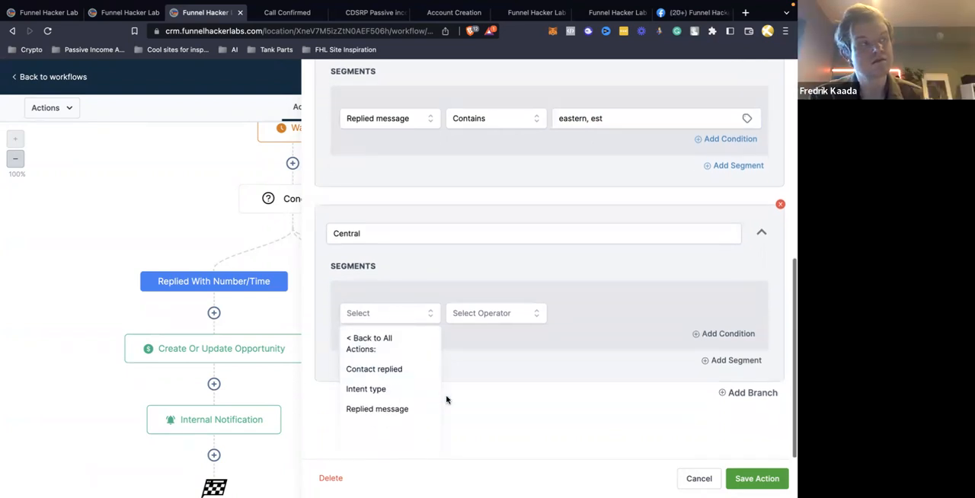
left_click(378, 409)
left_click(487, 356)
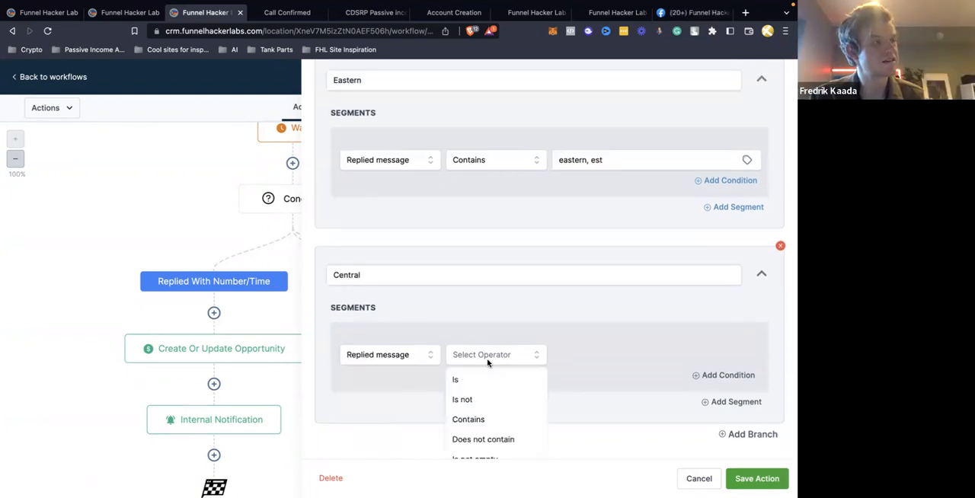
left_click(480, 421)
left_click(576, 355)
type("cet, central")
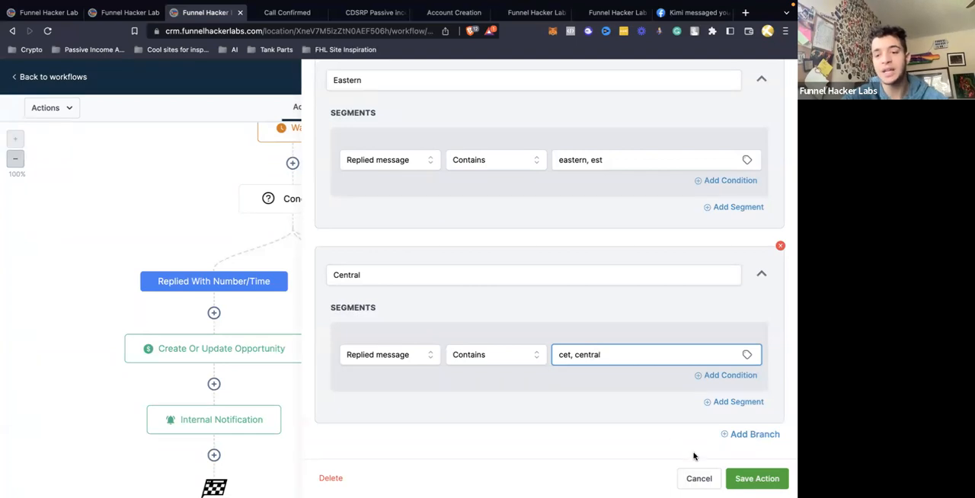
left_click(756, 478)
scroll(483, 327, "down", 1)
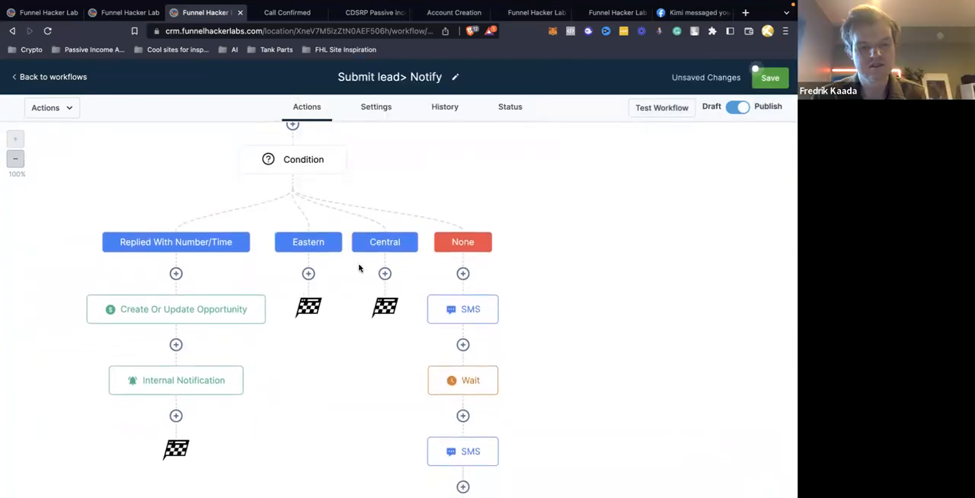
Delete the Eastern and Central branches from the number/time condition and save the action
scroll(360, 268, "up", 1)
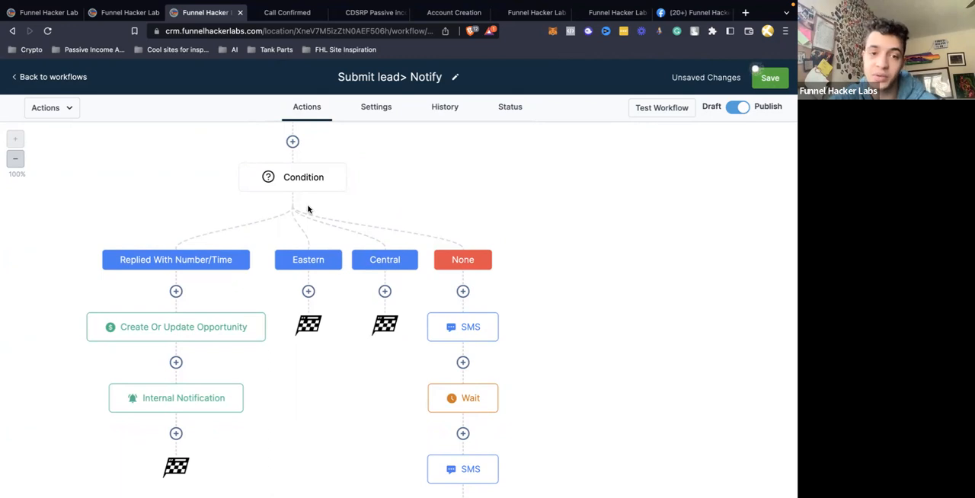
left_click(297, 183)
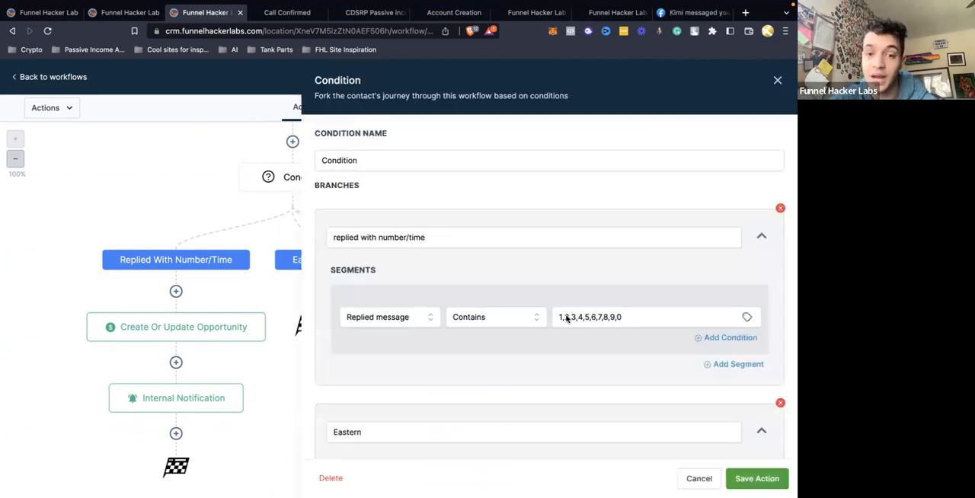
scroll(687, 311, "down", 2)
left_click(780, 243)
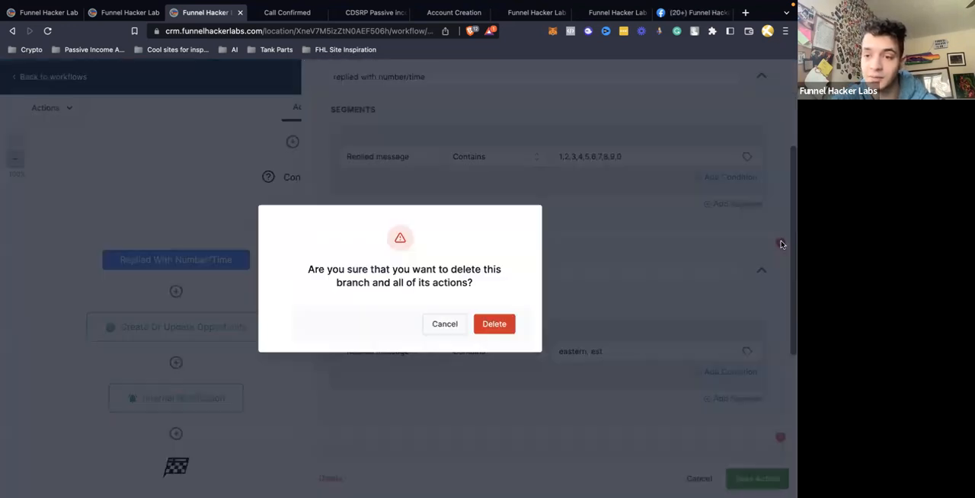
left_click(494, 324)
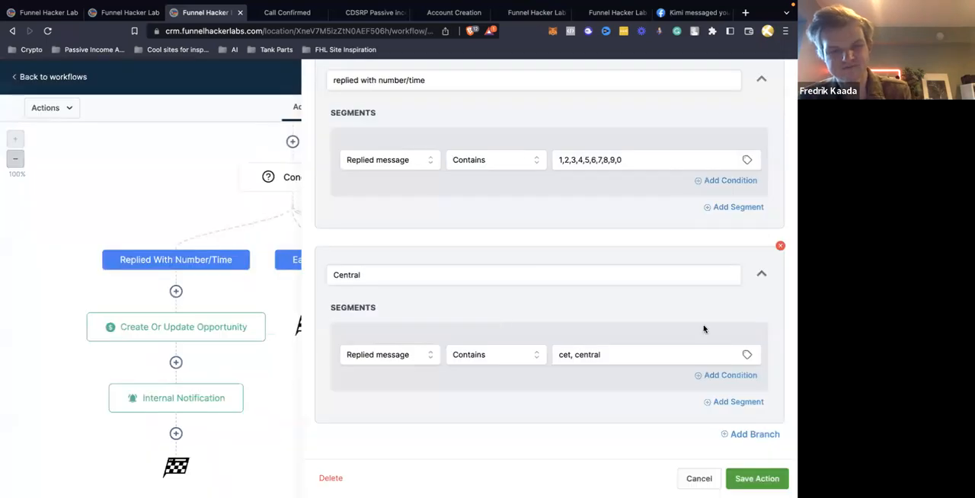
left_click(780, 245)
left_click(501, 329)
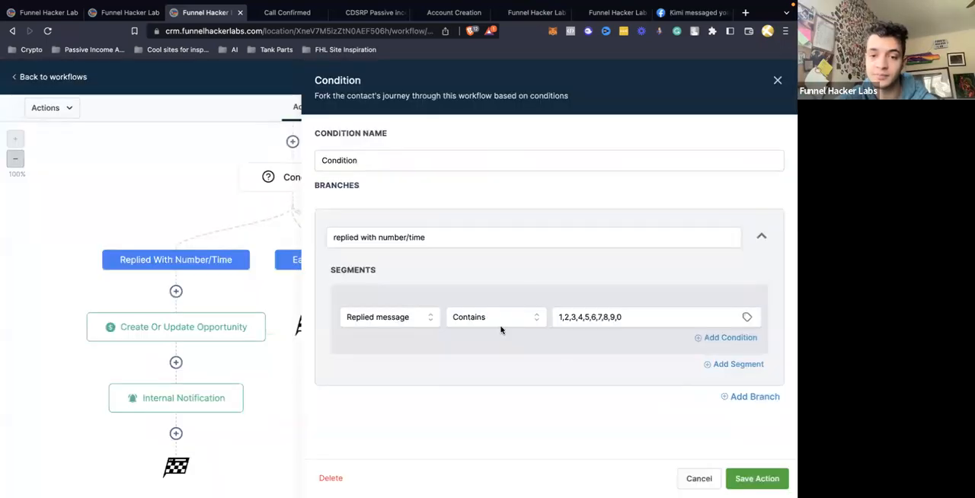
left_click(740, 477)
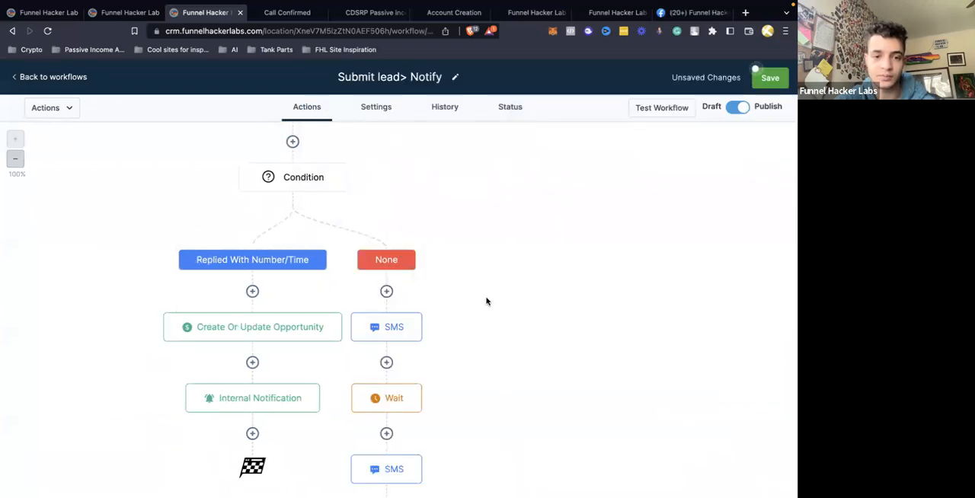
Save the Submit lead> Notify workflow and return to the workflows list
scroll(486, 302, "up", 5)
left_click(767, 78)
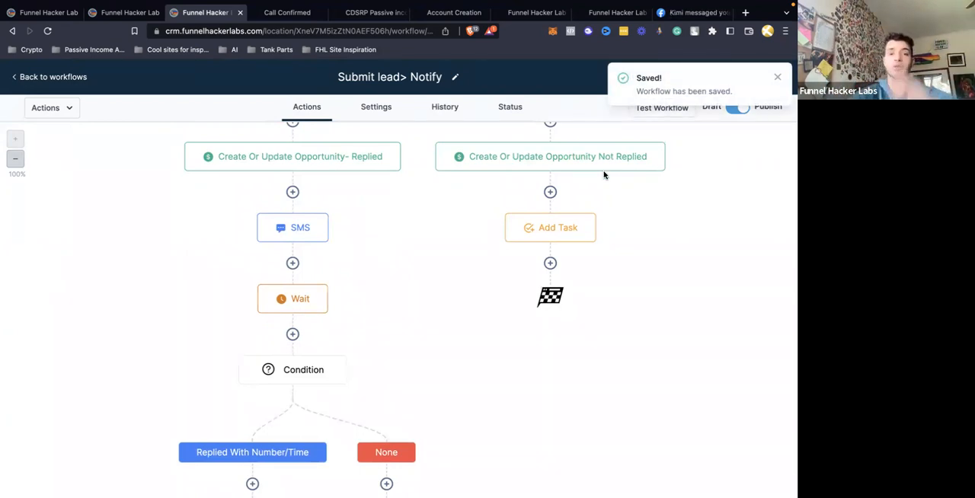
left_click(67, 77)
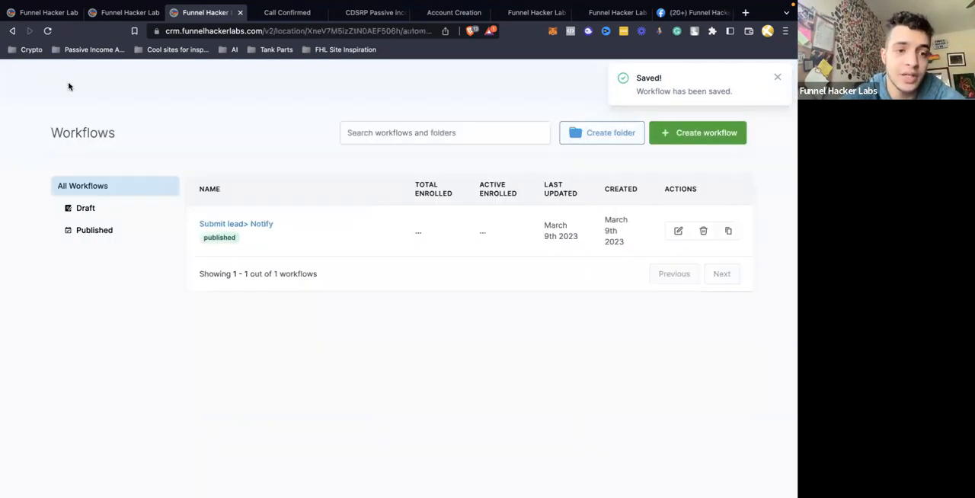
scroll(56, 353, "down", 2)
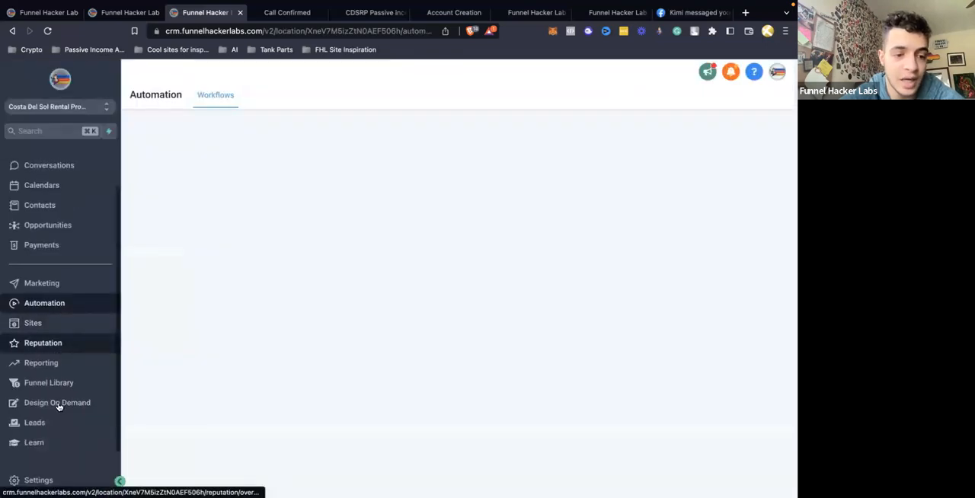
Open the account's phone number settings and resolve the notice about getting a phone number
left_click(33, 481)
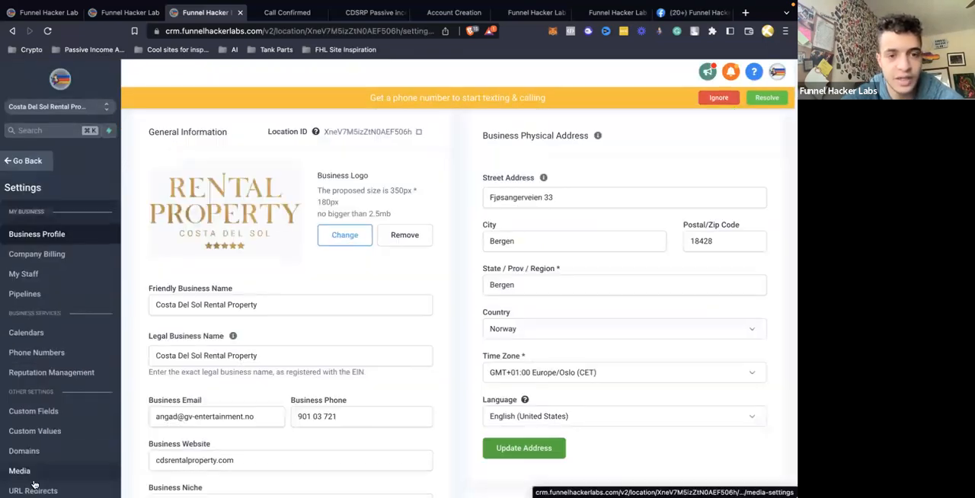
left_click(34, 349)
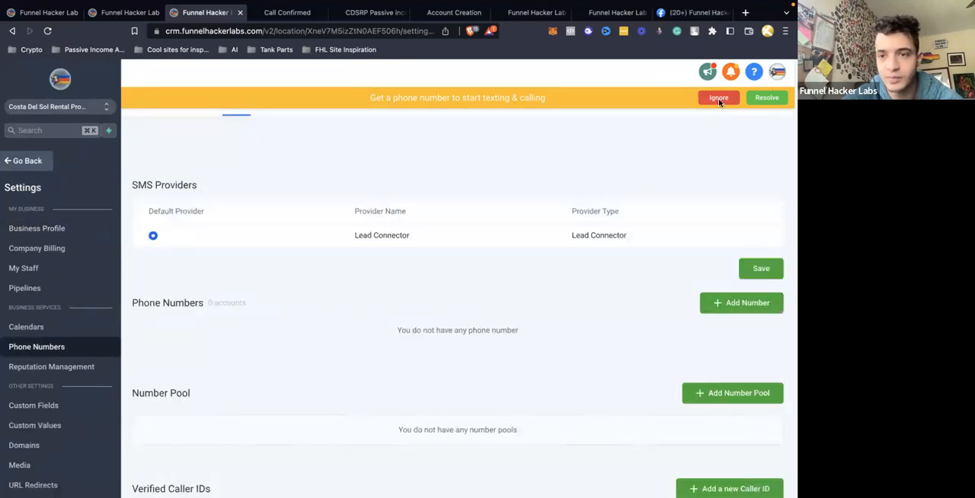
left_click(683, 160)
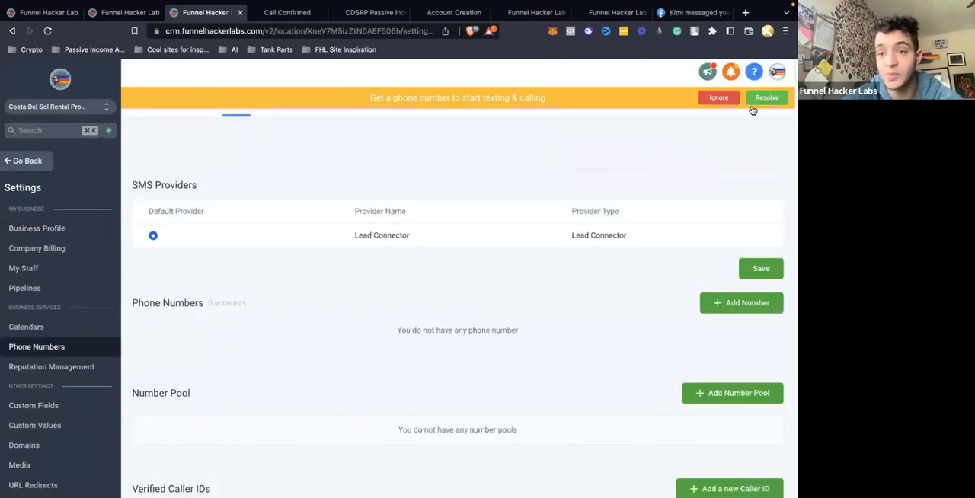
left_click(750, 103)
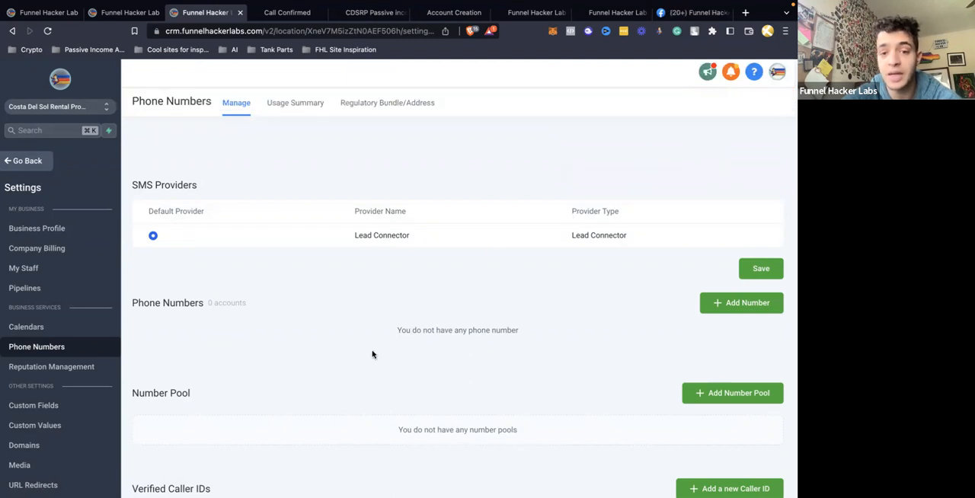
Start adding a phone number and search for United States numbers with area code 47
scroll(372, 354, "down", 1)
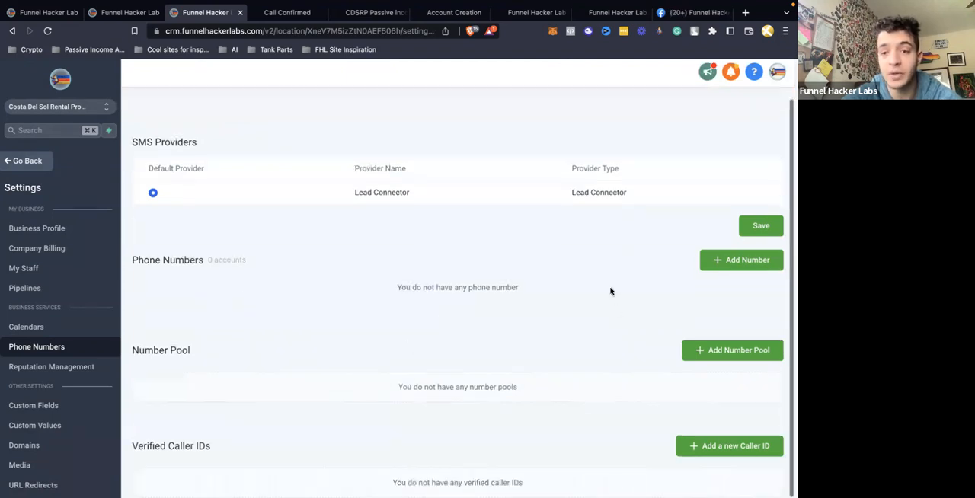
left_click(745, 261)
left_click(316, 203)
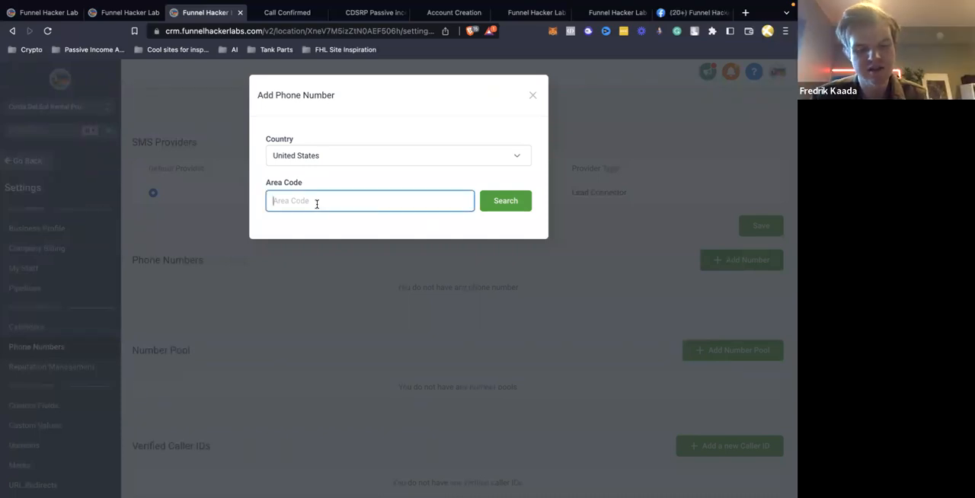
type("47")
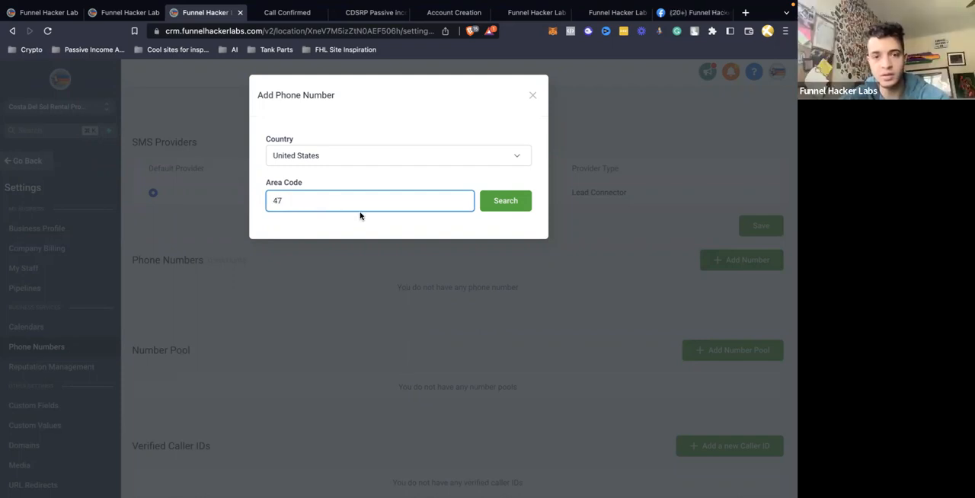
left_click(497, 206)
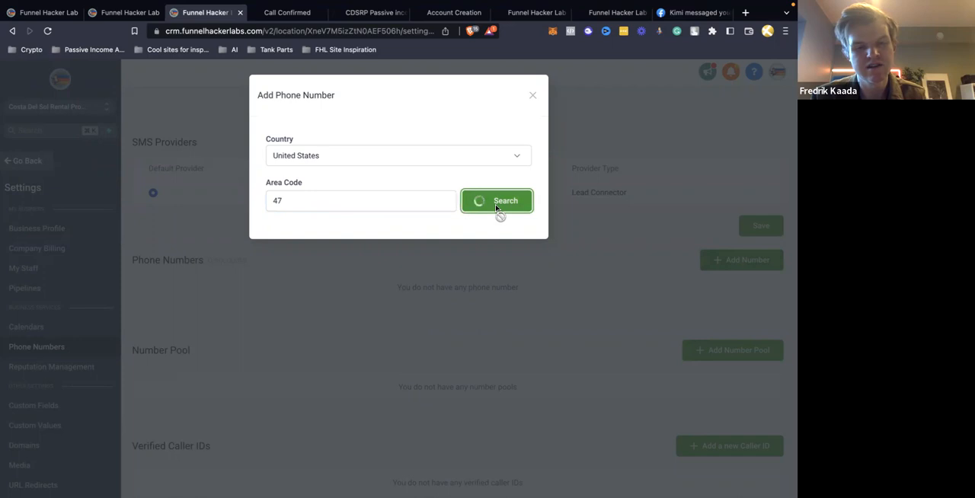
Switch the number search to Norway and search with area code 47
left_click(370, 195)
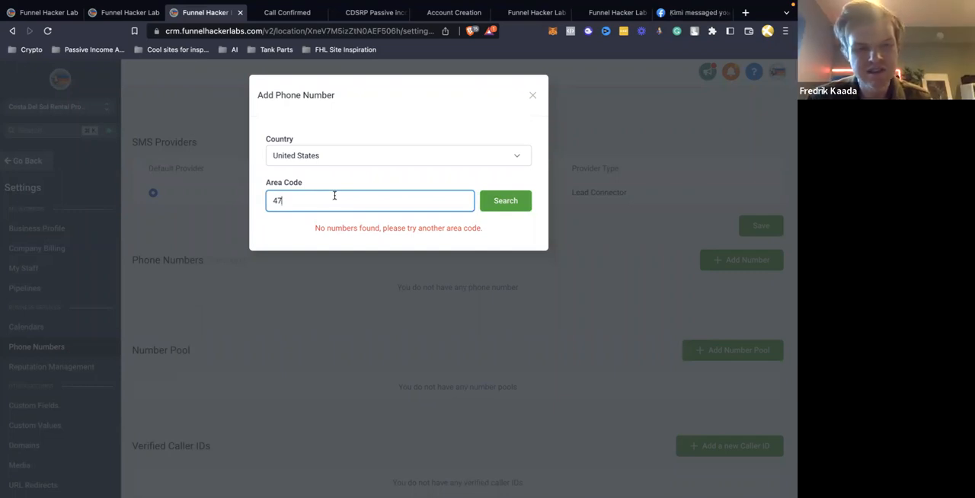
left_click(322, 161)
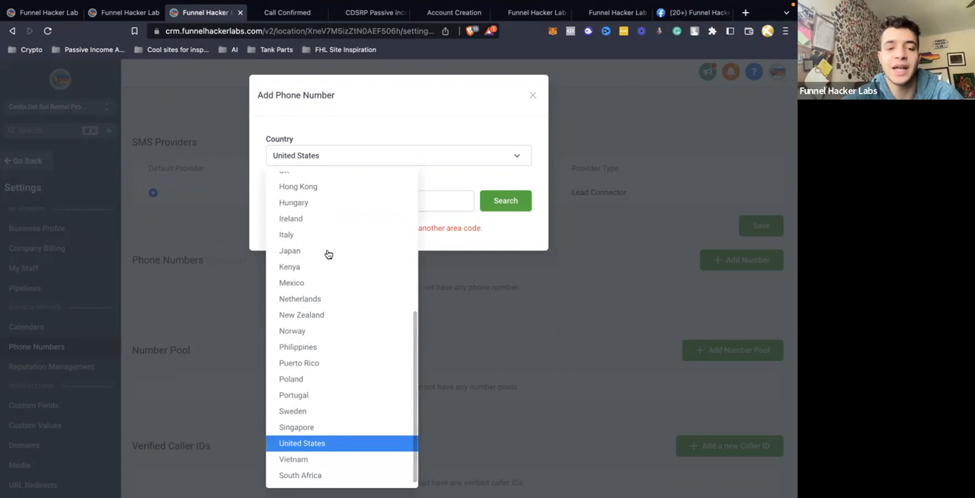
scroll(323, 266, "up", 2)
scroll(322, 281, "up", 5)
scroll(322, 282, "down", 2)
scroll(320, 282, "down", 5)
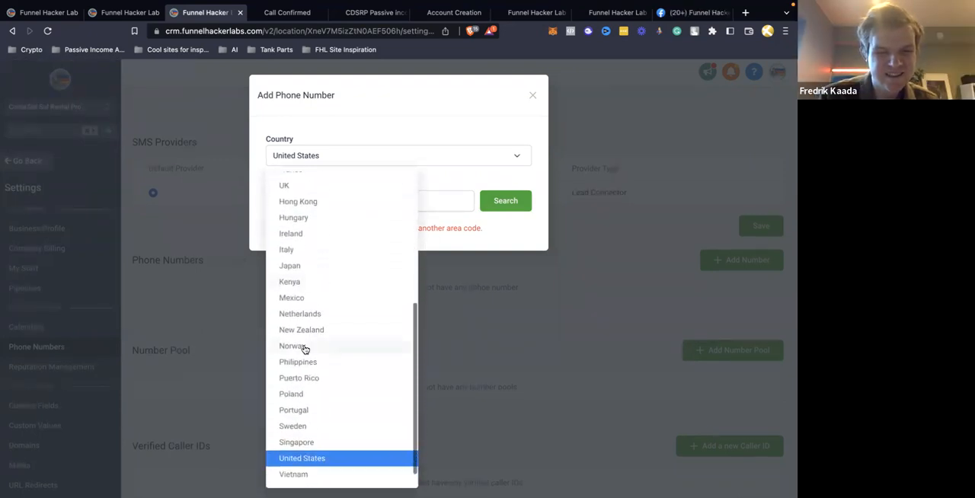
left_click(309, 341)
left_click(309, 201)
type("47")
left_click(511, 204)
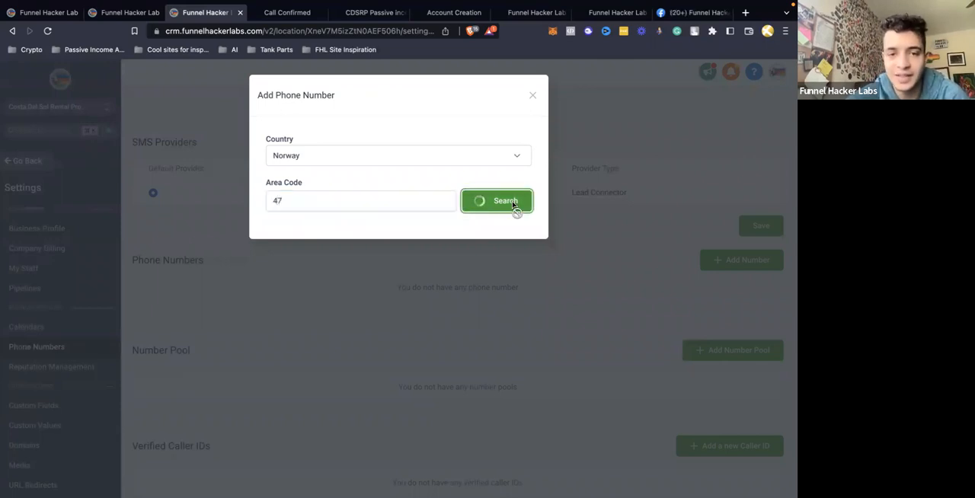
Prefix the area code with a plus sign and search for Norwegian numbers under +47
double_click(422, 204)
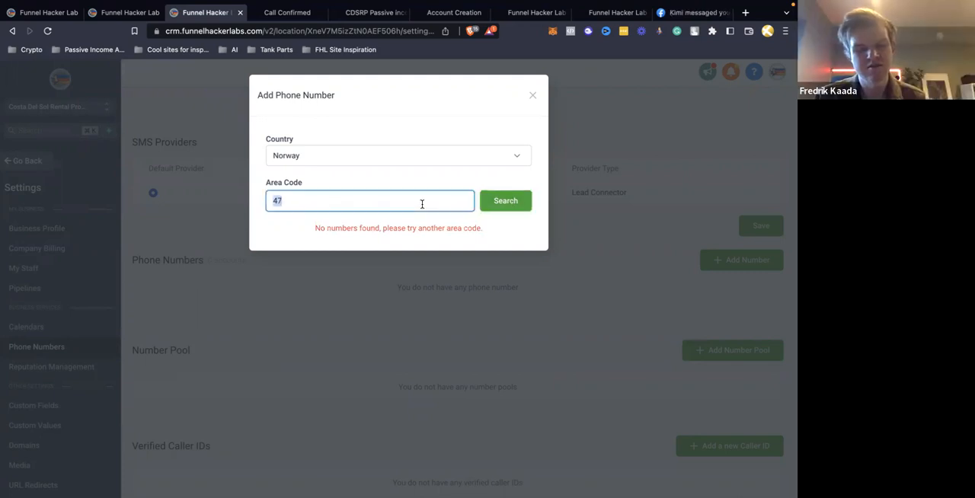
key("Left")
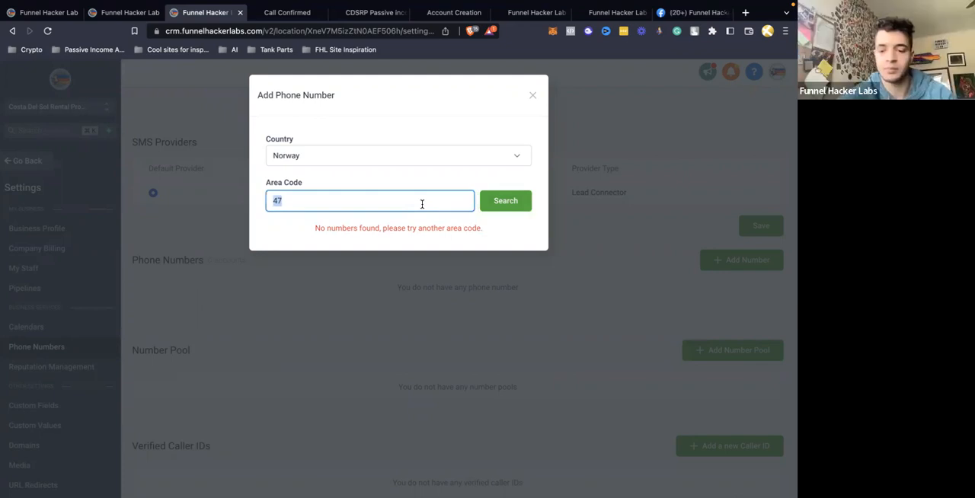
type("+")
left_click(515, 202)
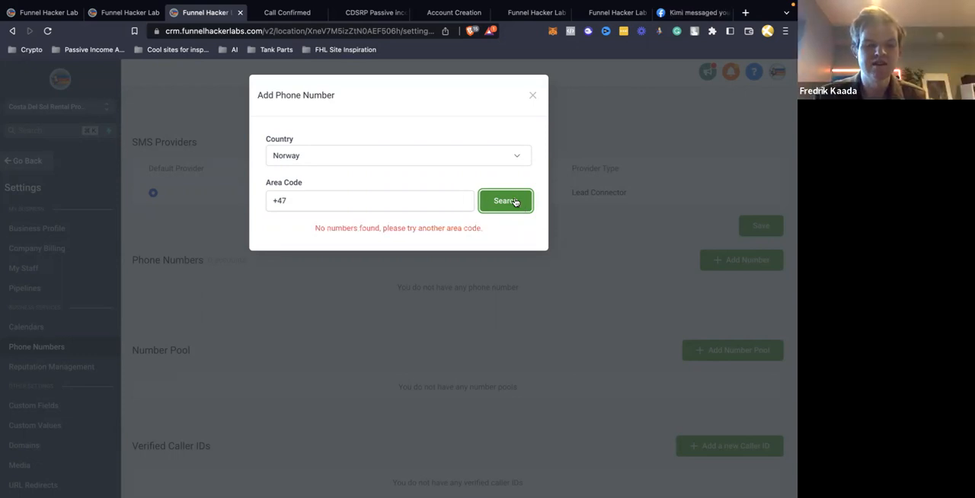
Search for Norwegian numbers using the area codes +00, 00 and 0047 in turn
triple_click(432, 205)
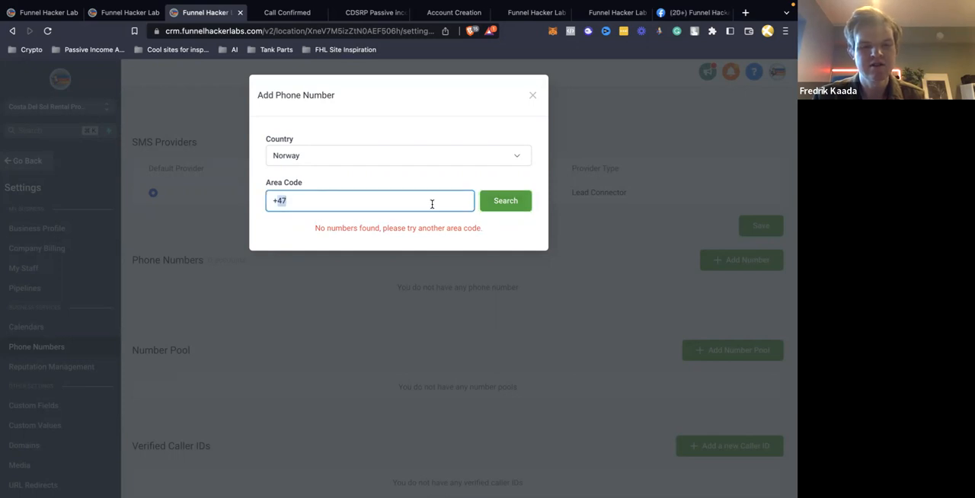
left_click(508, 200)
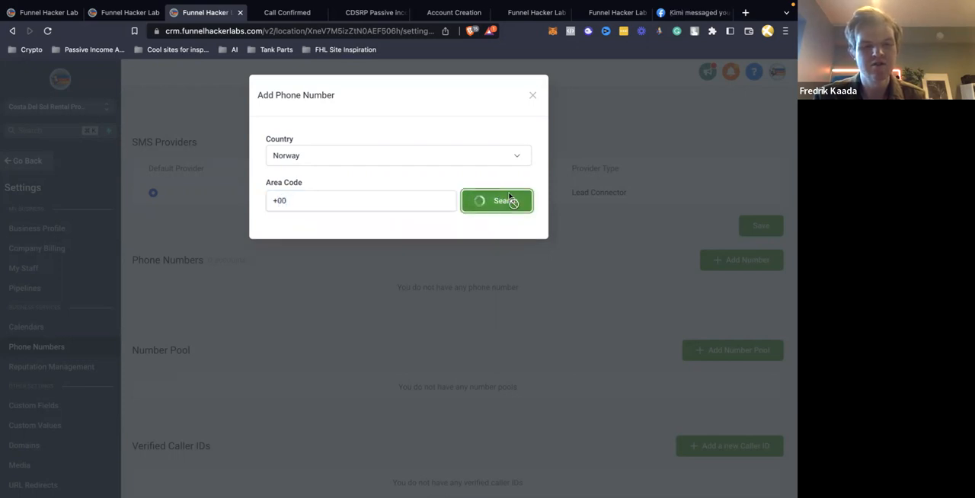
left_click(276, 198)
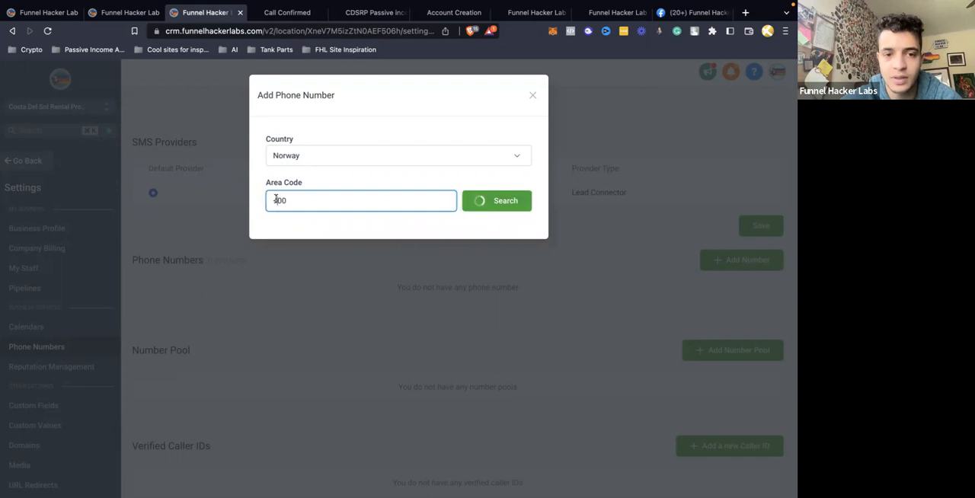
left_click(496, 202)
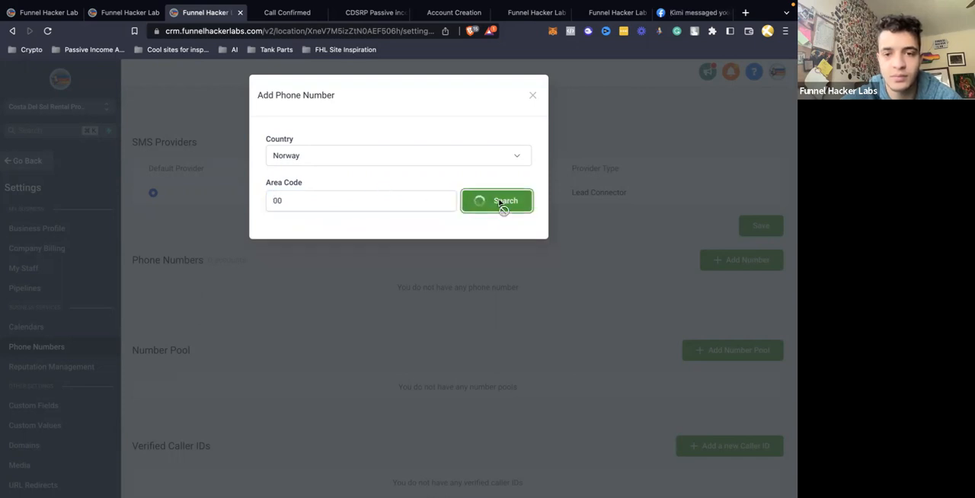
left_click(392, 199)
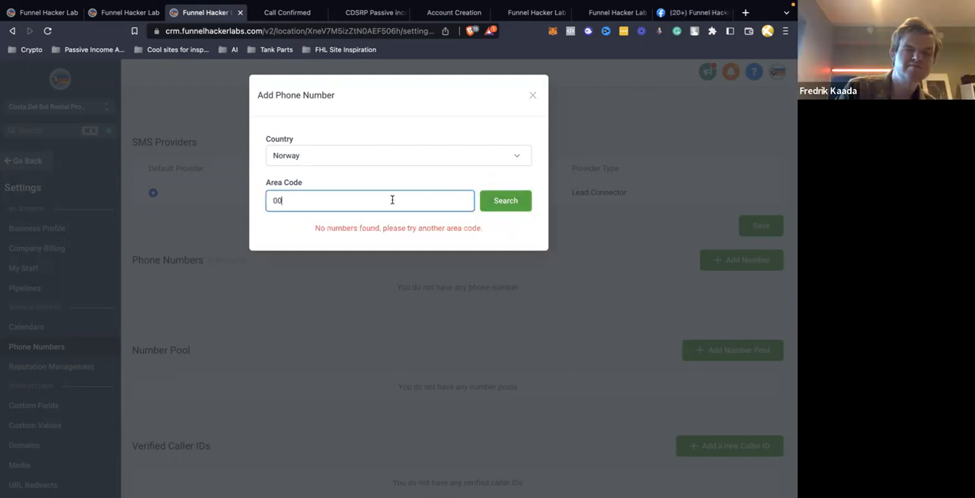
type("7")
left_click(504, 202)
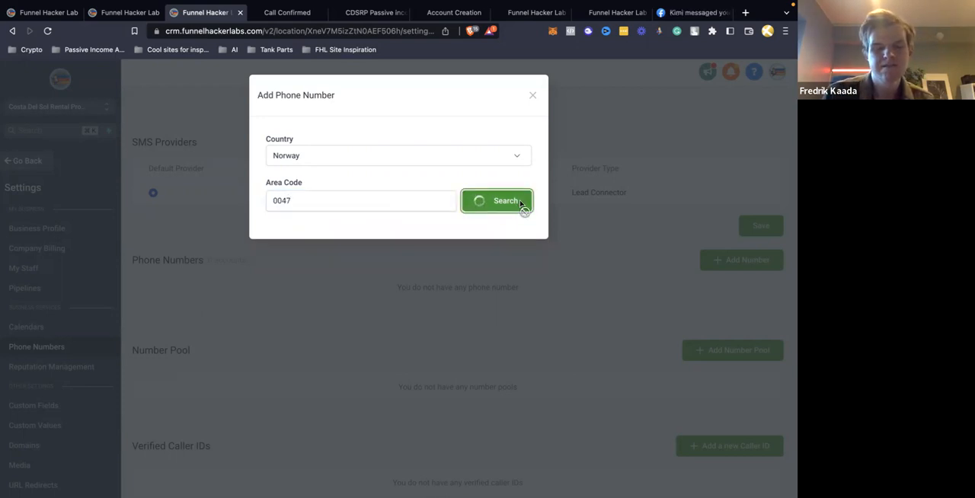
Clear the area code and search for any available numbers in Norway
double_click(408, 205)
key("BackSpace")
left_click(520, 198)
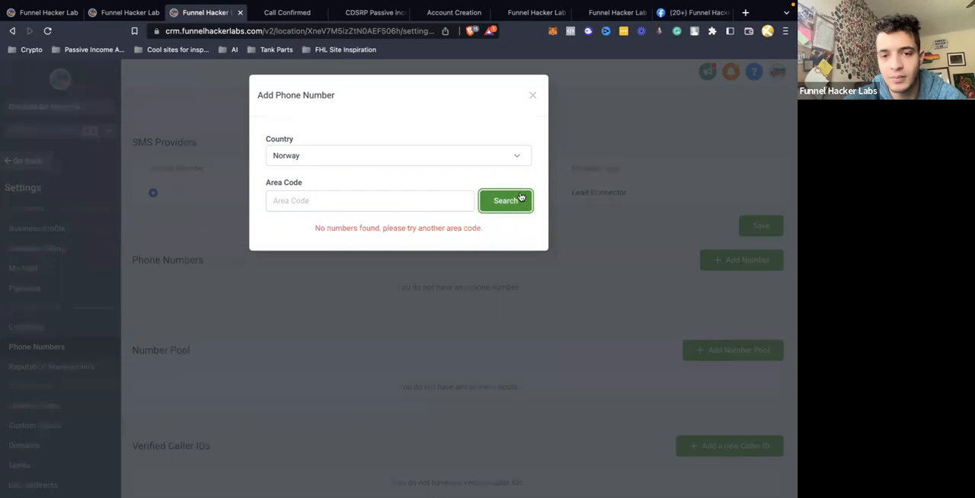
left_click(447, 198)
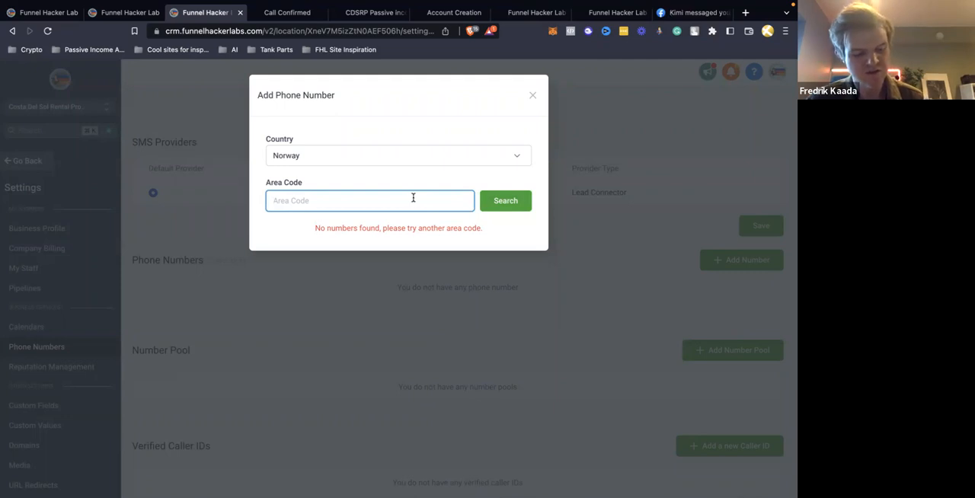
left_click(512, 211)
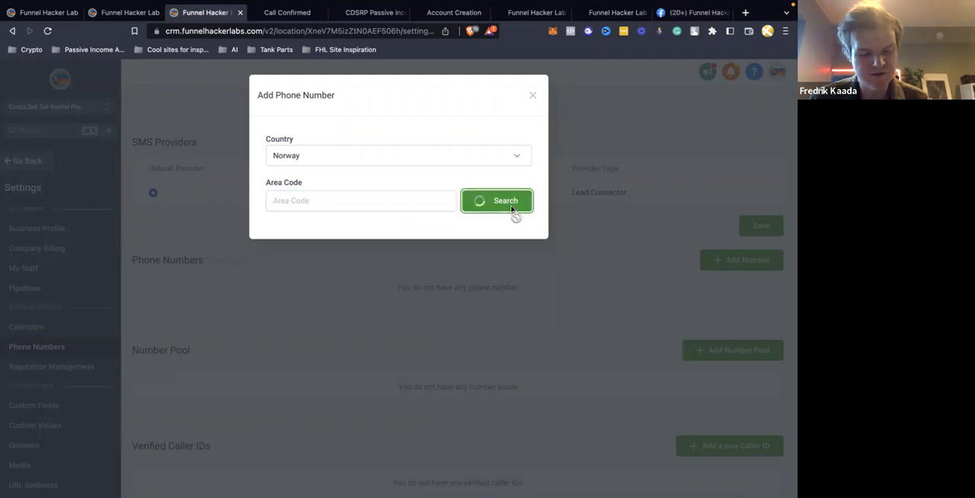
left_click(408, 204)
Change the country to United States and search for numbers without an area code
left_click(396, 158)
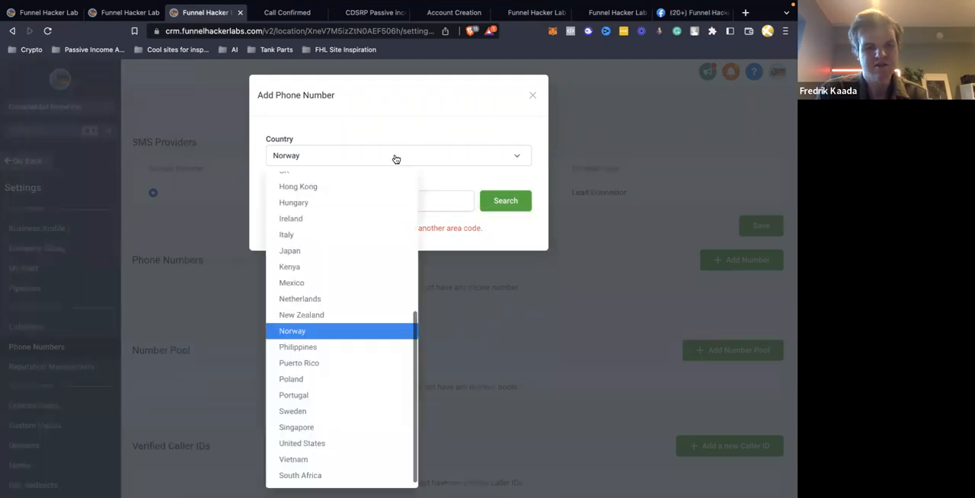
scroll(330, 312, "up", 5)
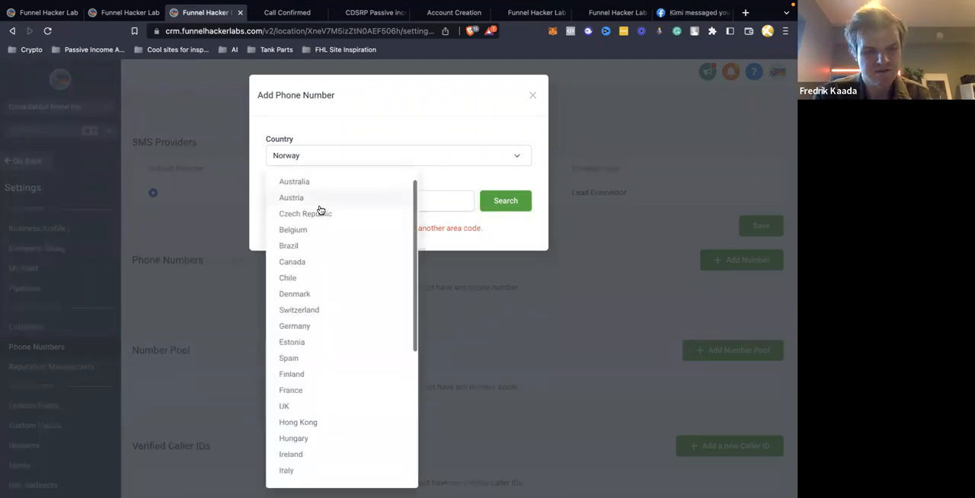
scroll(320, 213, "down", 3)
left_click(291, 443)
left_click(340, 205)
left_click(501, 201)
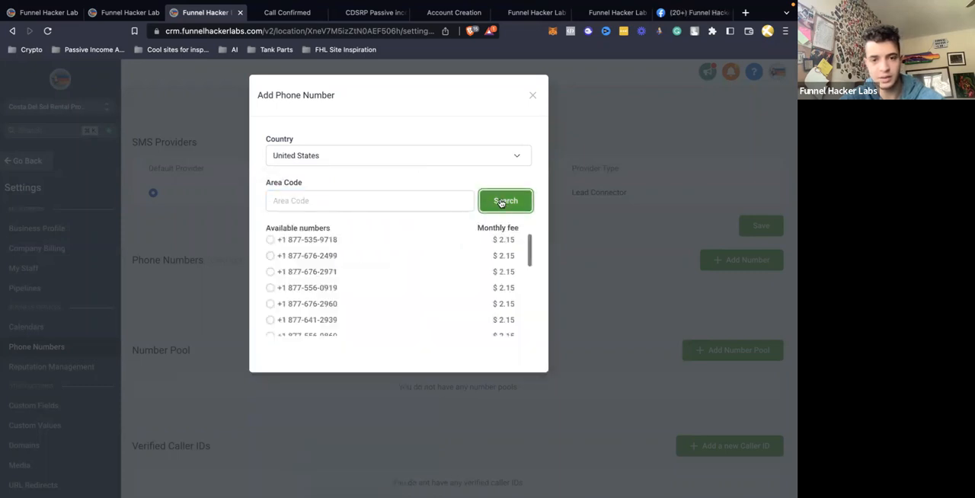
Set the country back to Norway and repeat the search with the area code left empty
left_click(448, 152)
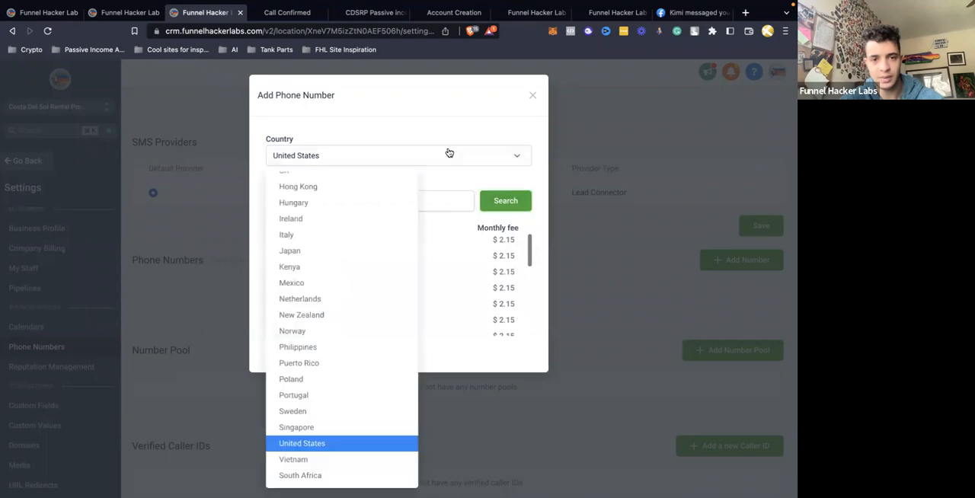
left_click(319, 331)
left_click(319, 202)
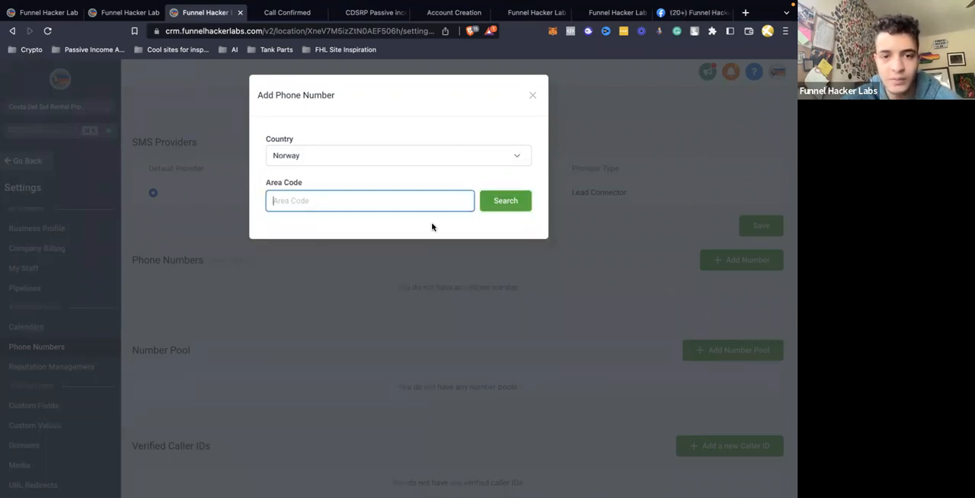
left_click(506, 204)
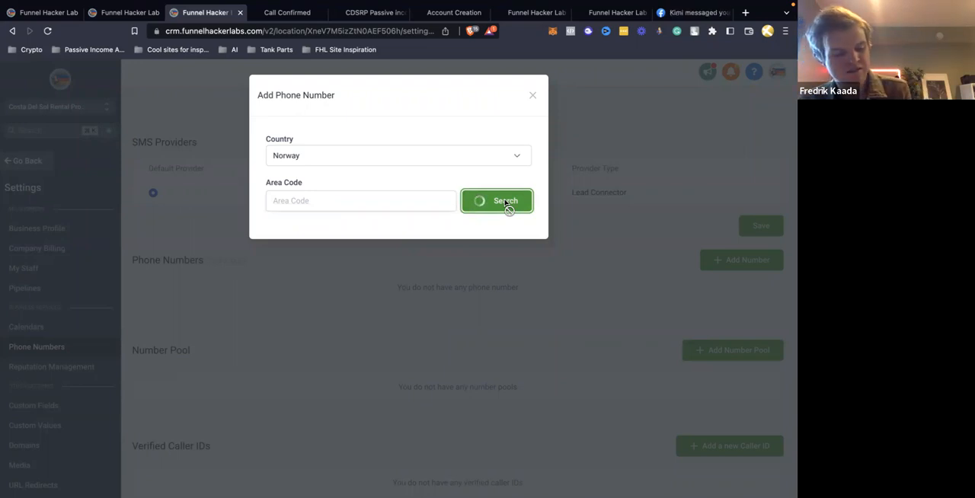
Select Spain as the country and search for numbers without an area code
left_click(464, 157)
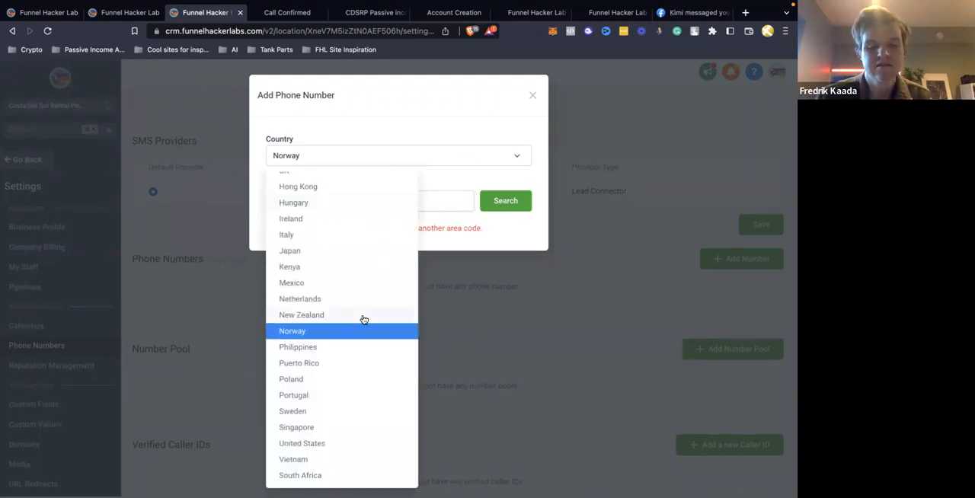
scroll(319, 392, "up", 1)
scroll(320, 391, "up", 5)
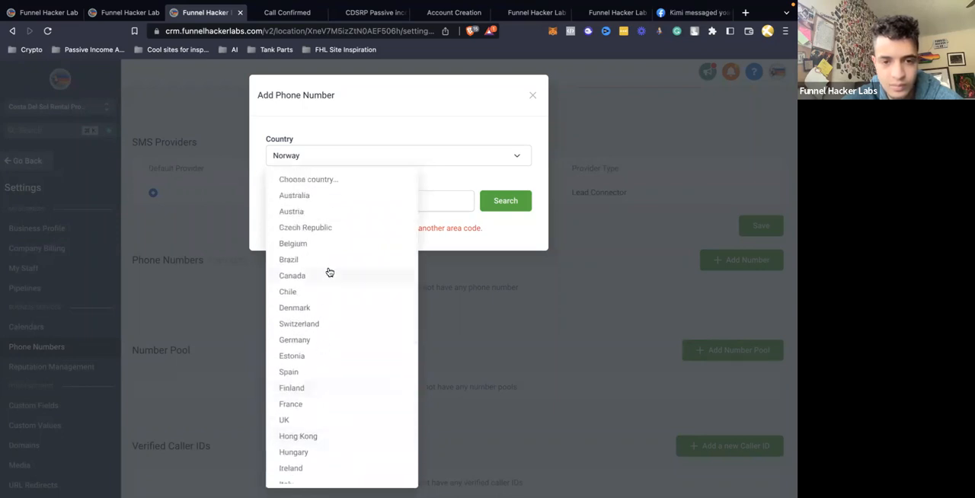
left_click(309, 370)
left_click(495, 202)
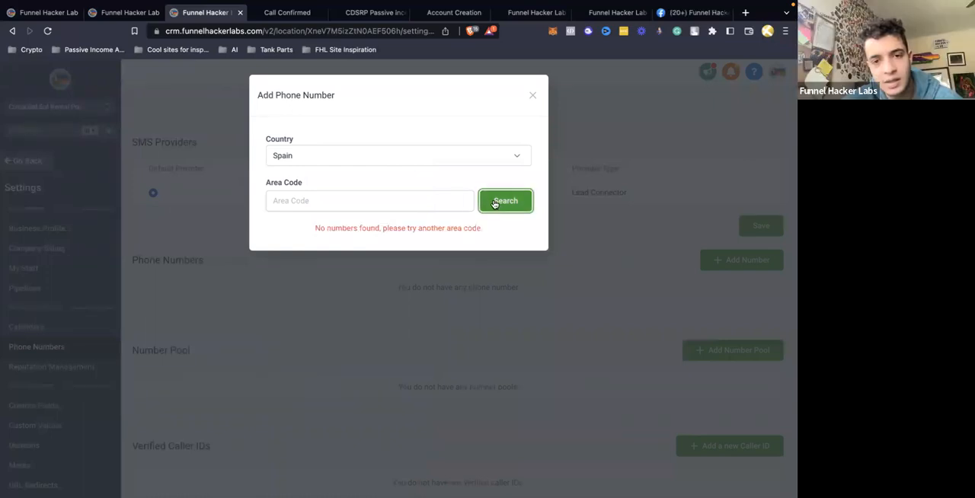
Select Sweden as the country and search for available phone numbers without an area code
left_click(462, 163)
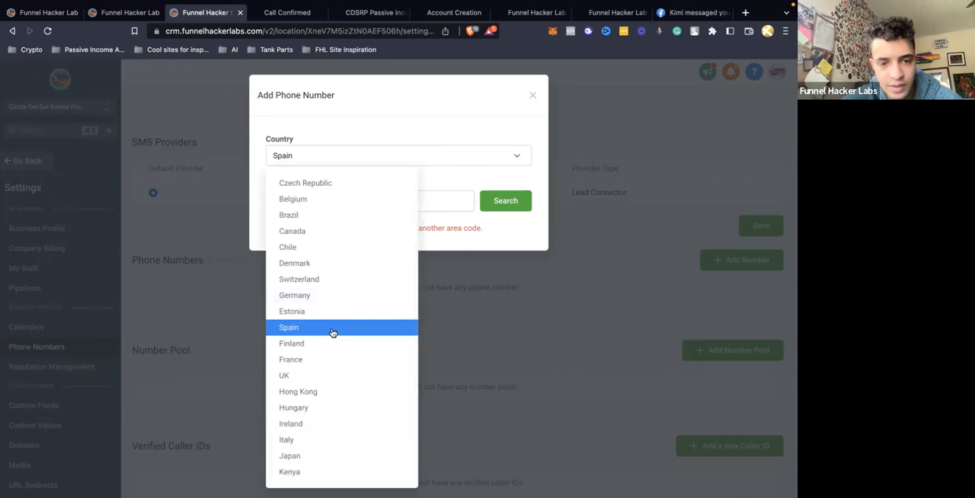
scroll(332, 333, "down", 4)
scroll(332, 333, "down", 5)
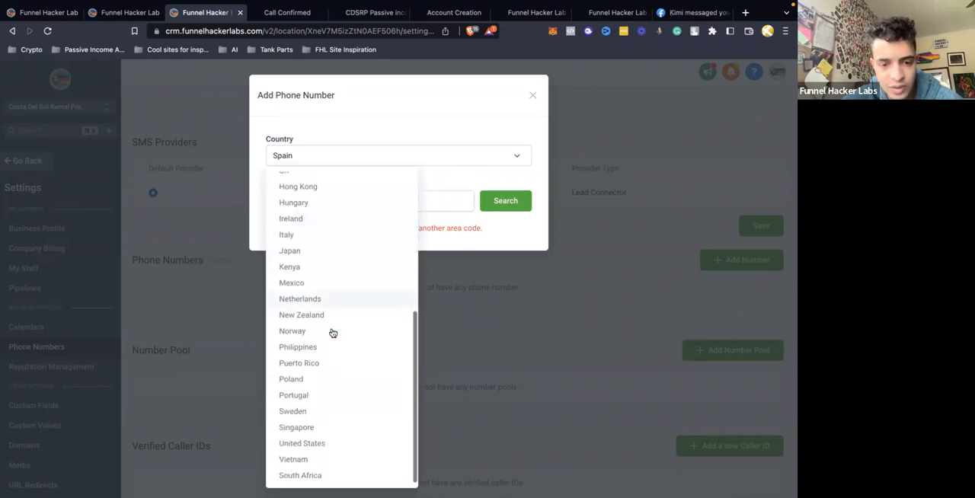
left_click(302, 411)
left_click(516, 201)
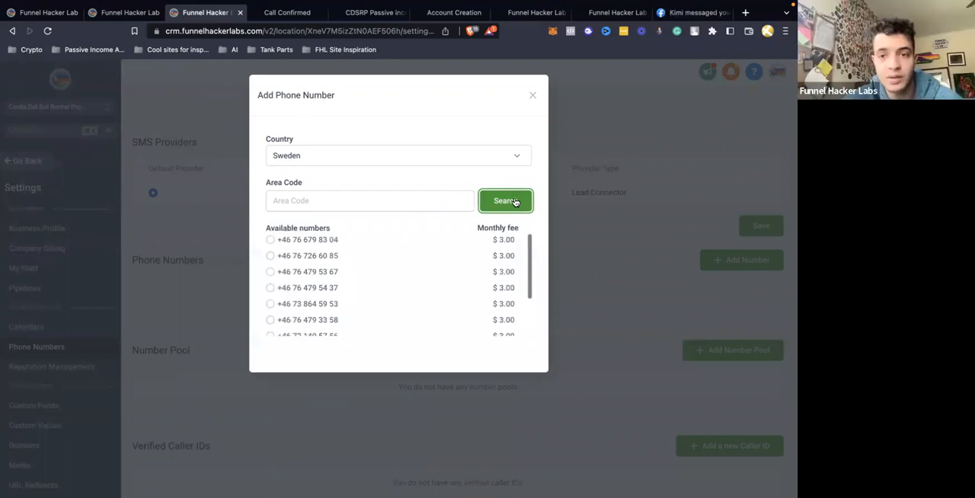
Look through the country list and the available Swedish numbers, and close the search without adding a number
left_click(503, 161)
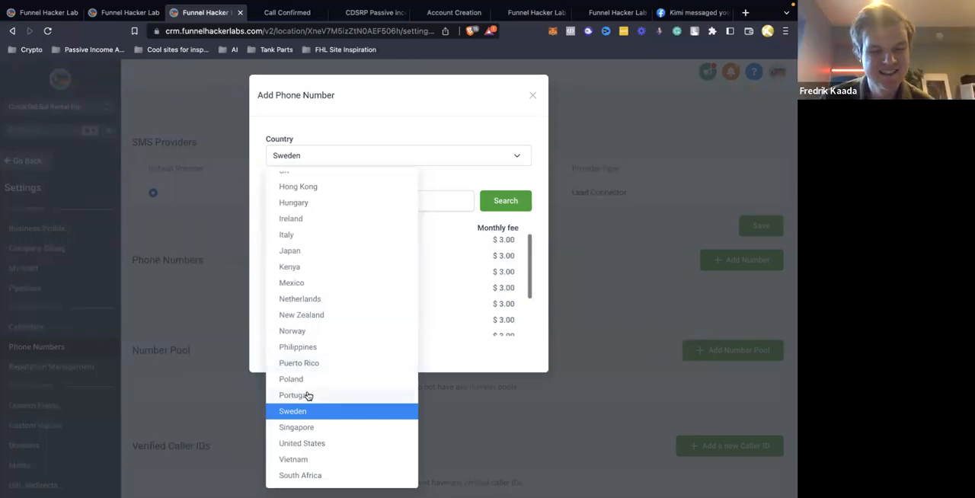
scroll(308, 395, "up", 3)
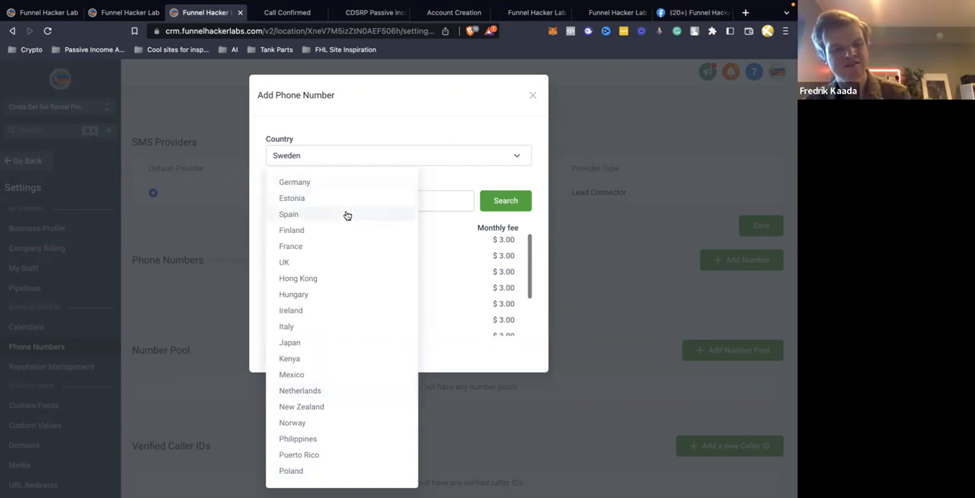
left_click(504, 97)
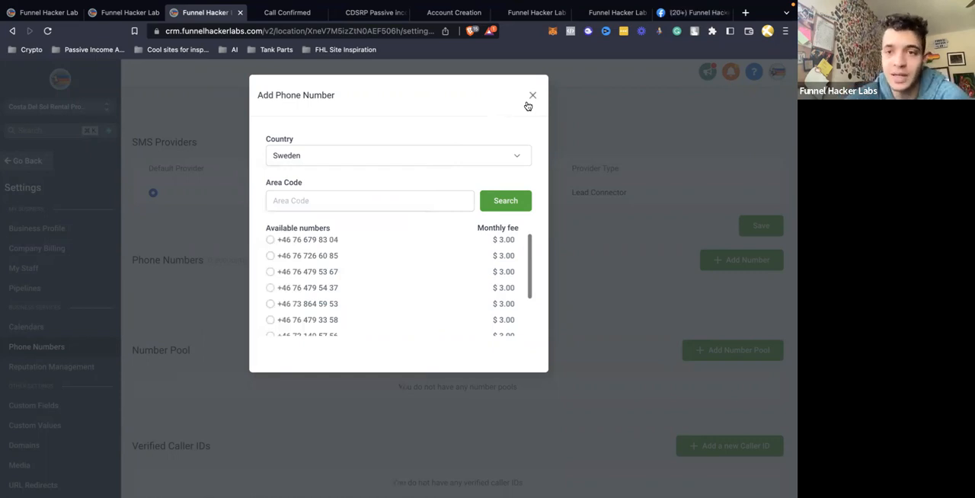
left_click(499, 158)
scroll(361, 317, "up", 3)
scroll(362, 316, "up", 2)
left_click(483, 115)
scroll(436, 279, "down", 2)
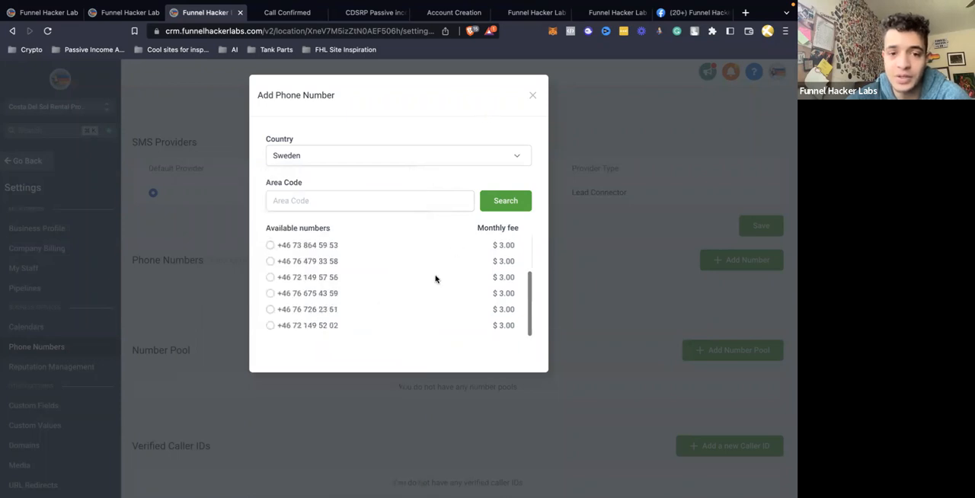
left_click(531, 95)
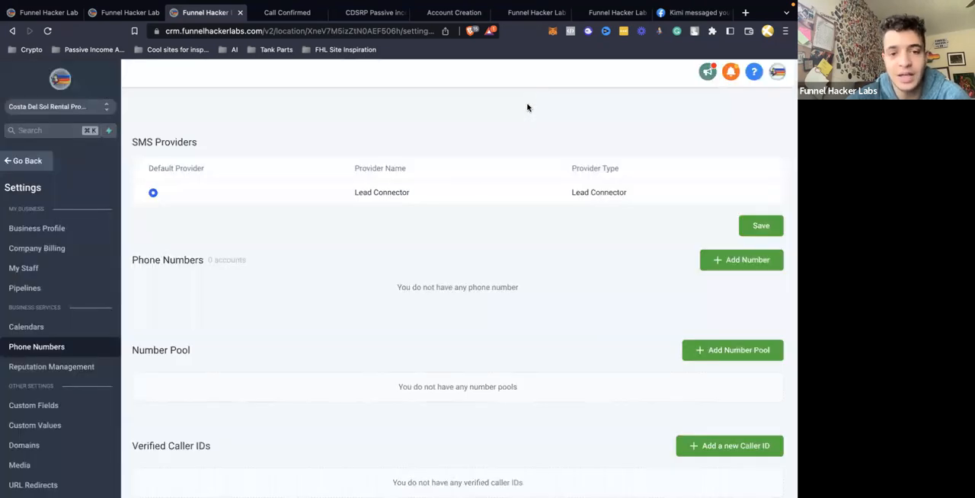
Switch to the Funnel Hacker Labs account and examine its phone number settings, declining to save the address in LastPass
left_click(54, 14)
left_click(42, 477)
scroll(51, 366, "down", 3)
scroll(30, 313, "up", 1)
left_click(36, 238)
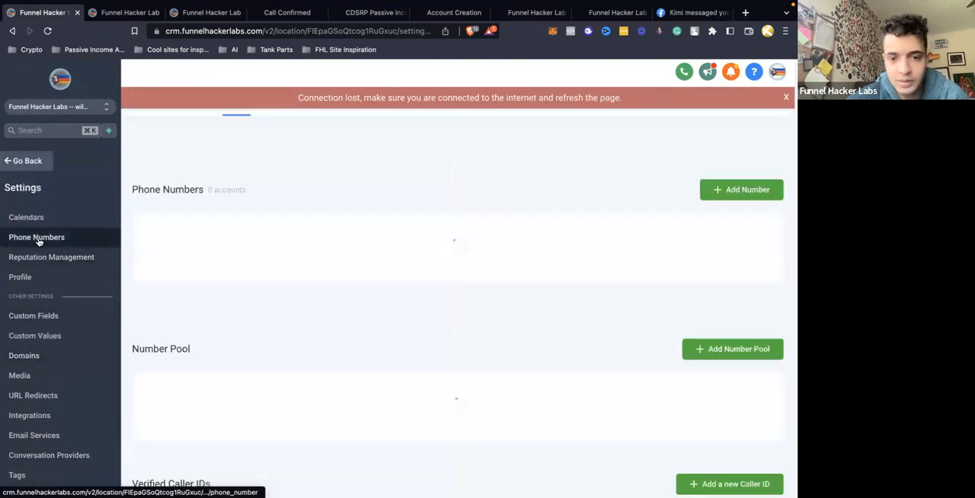
scroll(497, 281, "down", 2)
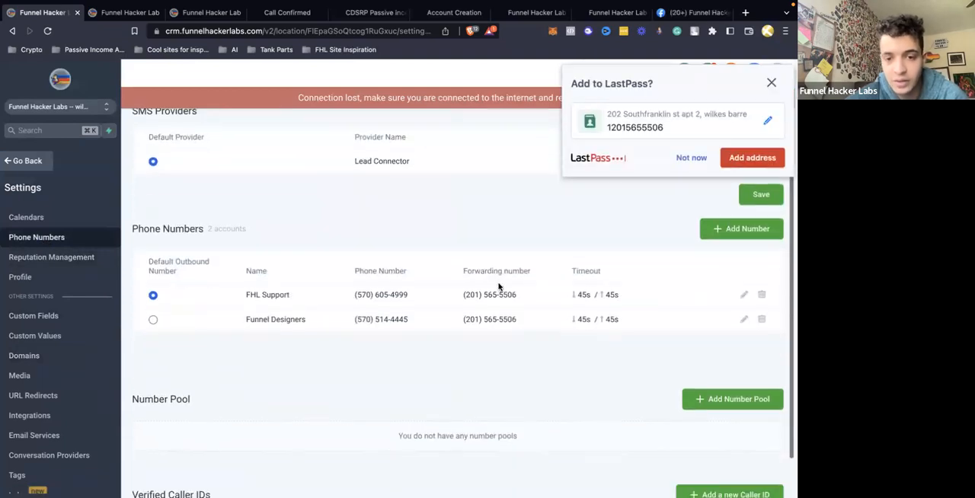
left_click(691, 160)
left_click_drag(464, 295, 701, 297)
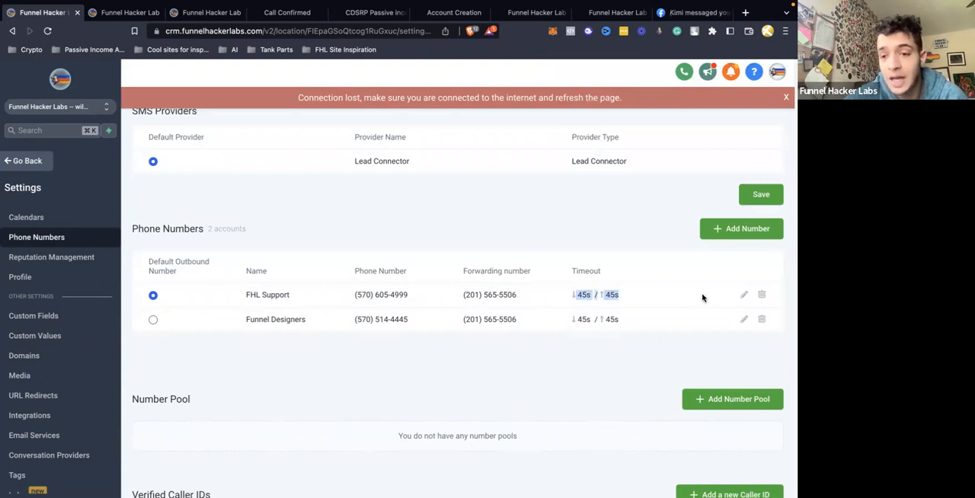
Examine the FHL Support number's forwarding, whisper, recording and timeout settings, close them unchanged, and look at the Funnel Designers entry
left_click(744, 295)
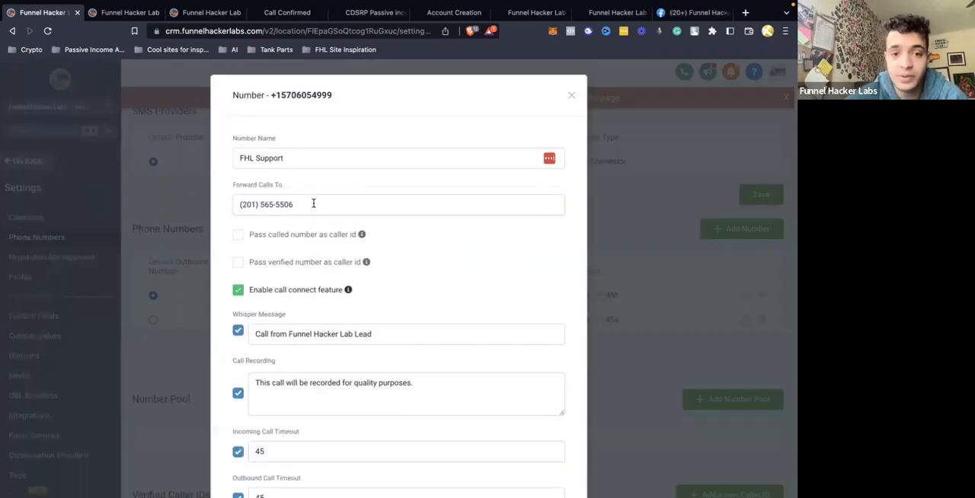
left_click_drag(239, 204, 269, 204)
scroll(269, 206, "down", 2)
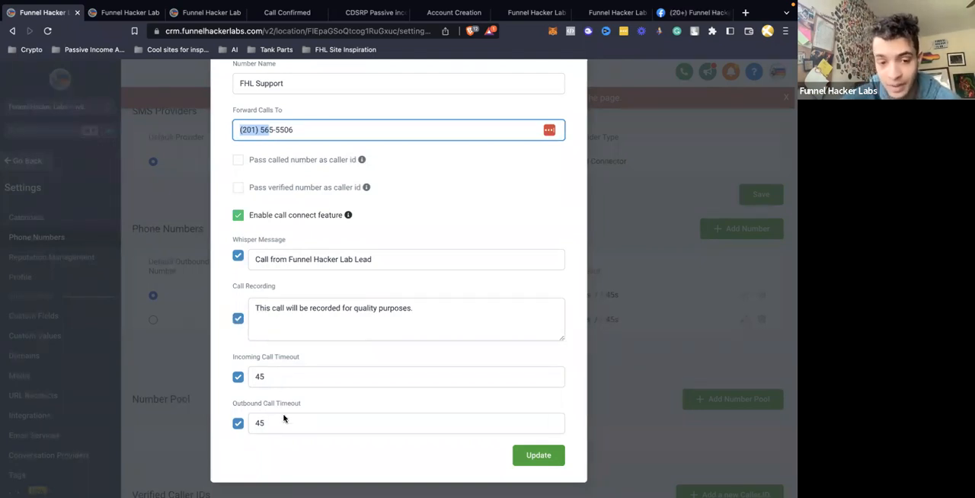
scroll(398, 338, "up", 1)
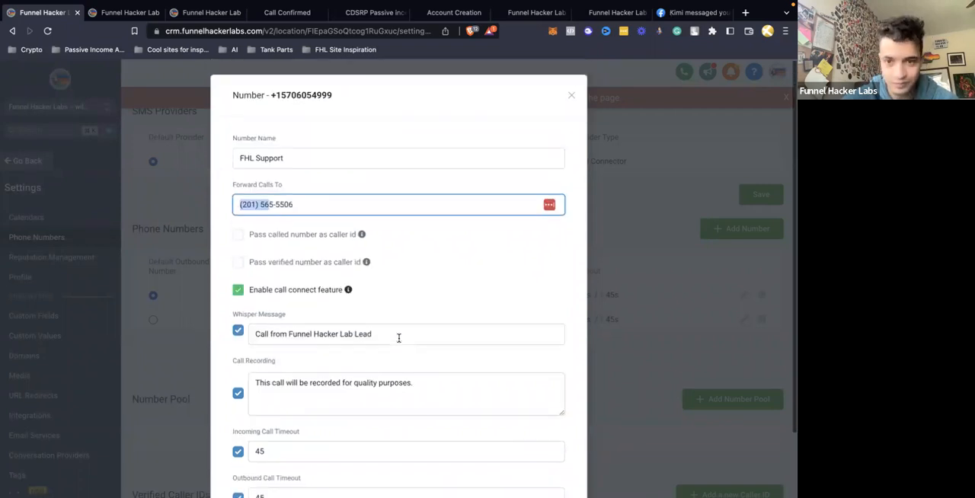
left_click(571, 95)
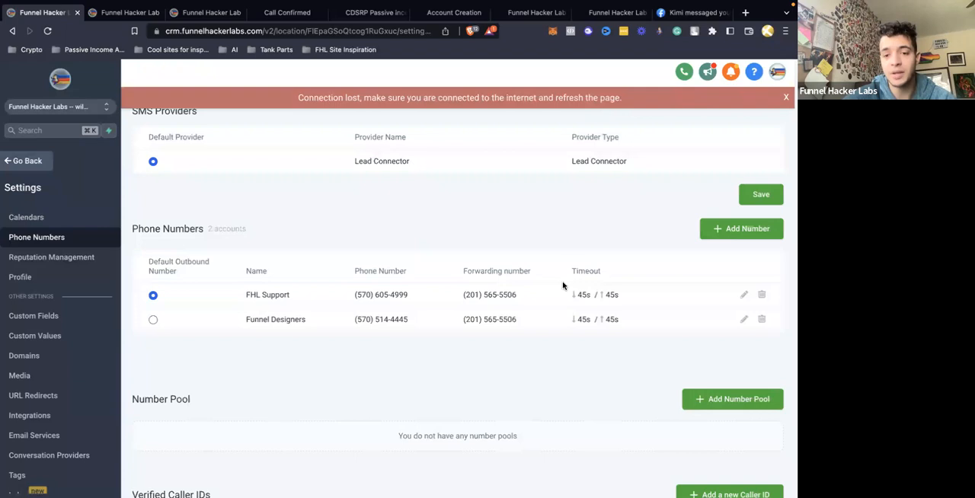
left_click_drag(624, 322, 411, 325)
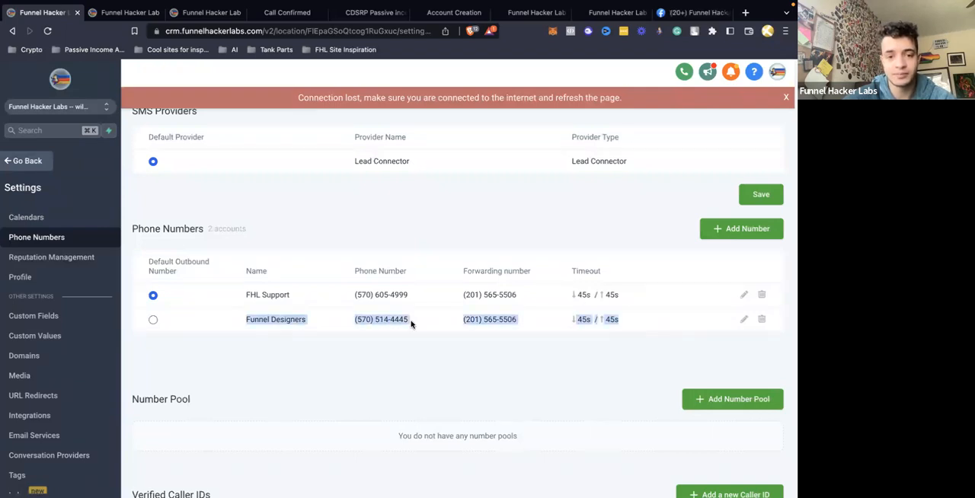
Return to the Costa Del Sol account and start a new Unassigned Booking calendar in its calendar settings
left_click(122, 13)
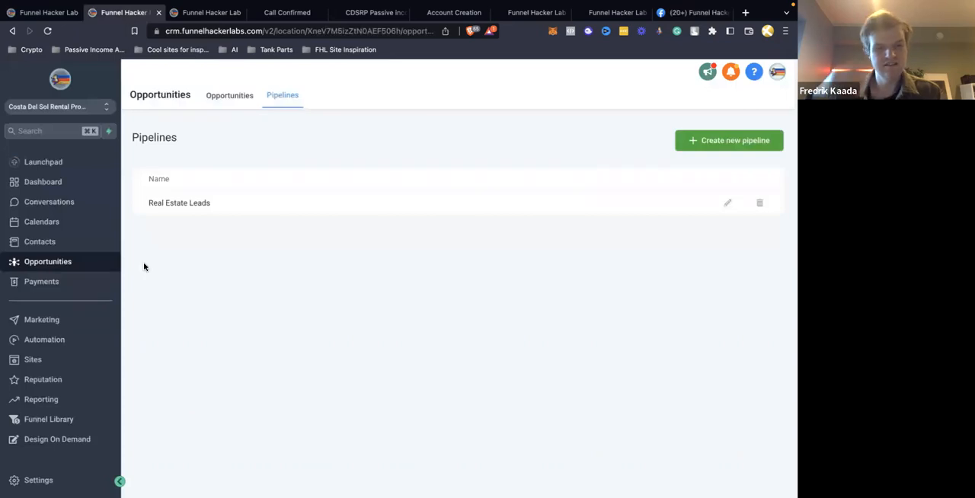
left_click(61, 224)
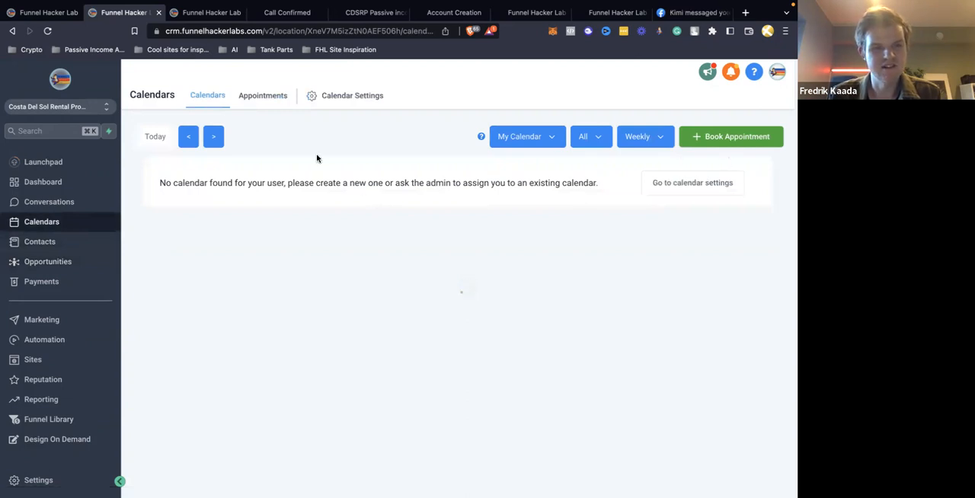
left_click(339, 97)
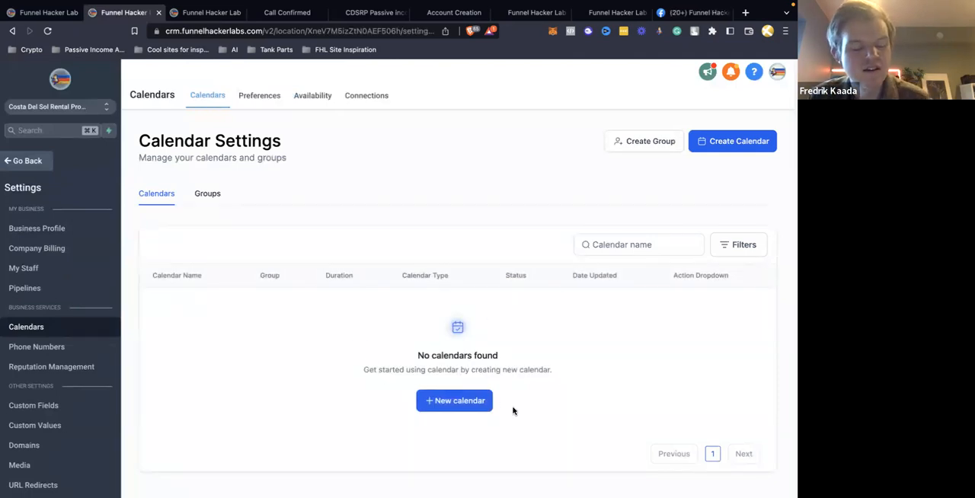
left_click(443, 402)
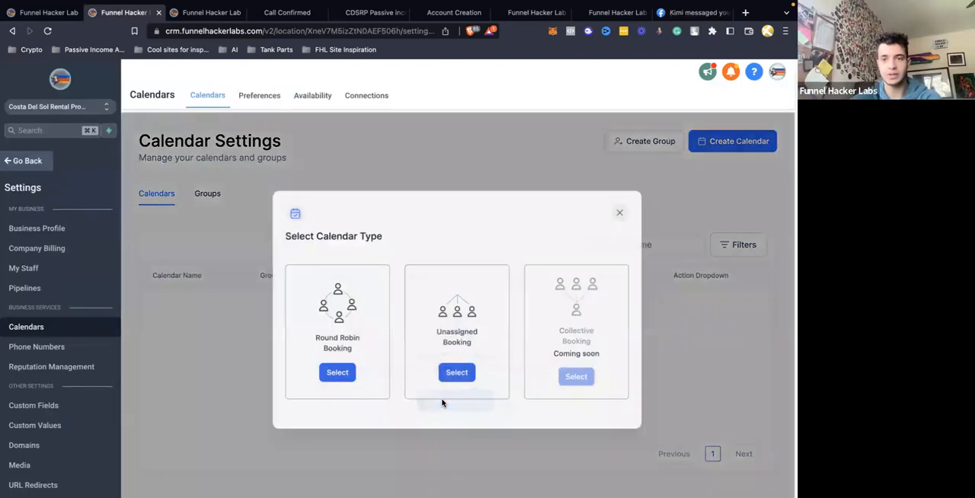
left_click(451, 370)
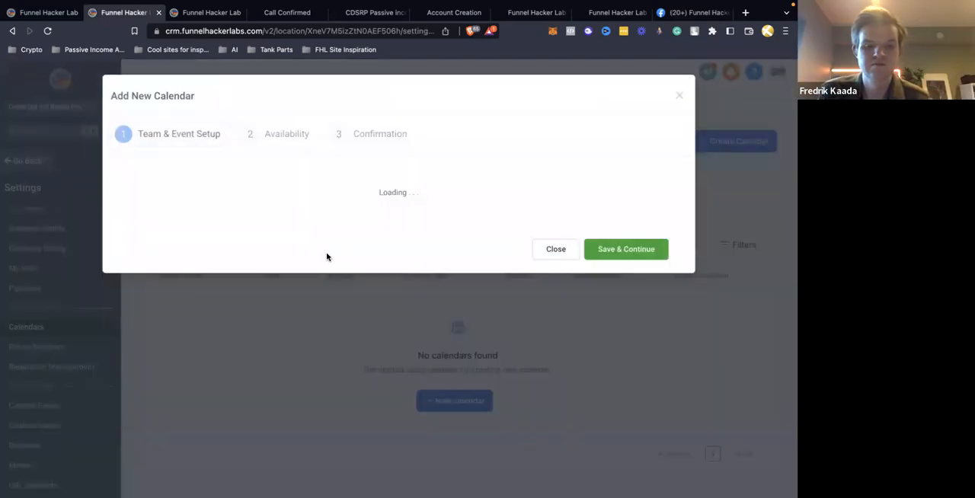
Name the new calendar "Real Estate Appointment Calendar"
left_click(196, 224)
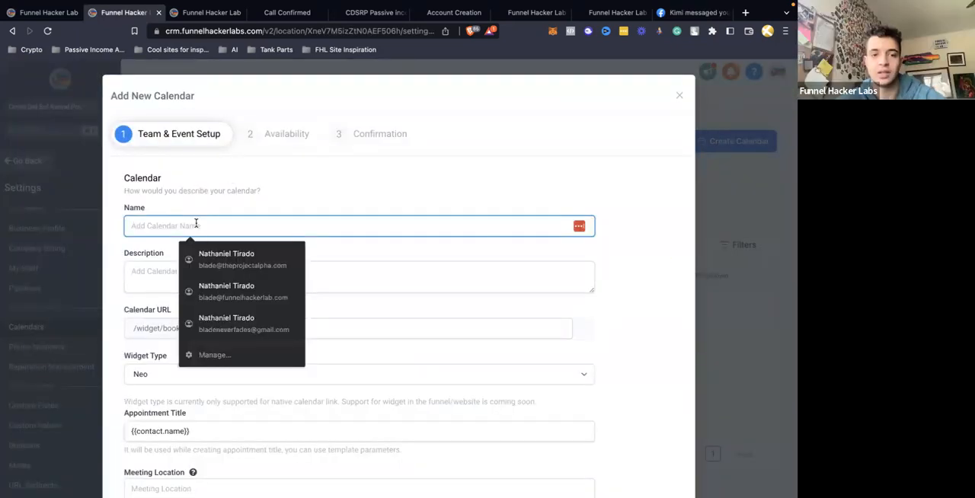
type("Apoint")
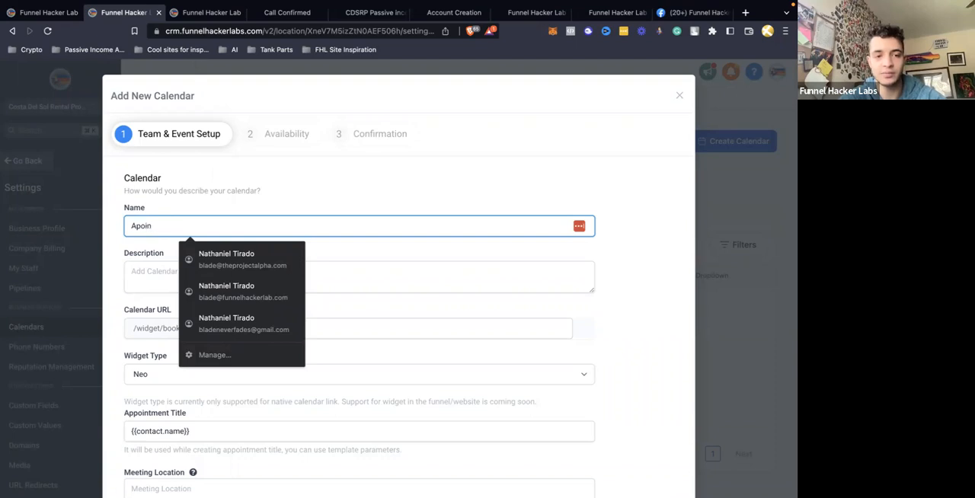
key("BackSpace")
key("super+a")
type("Real Est")
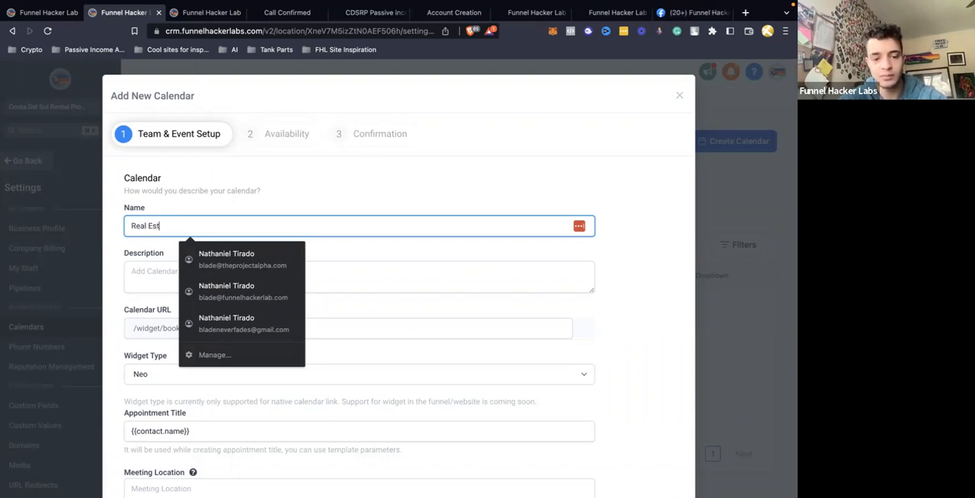
type("ate Appointment")
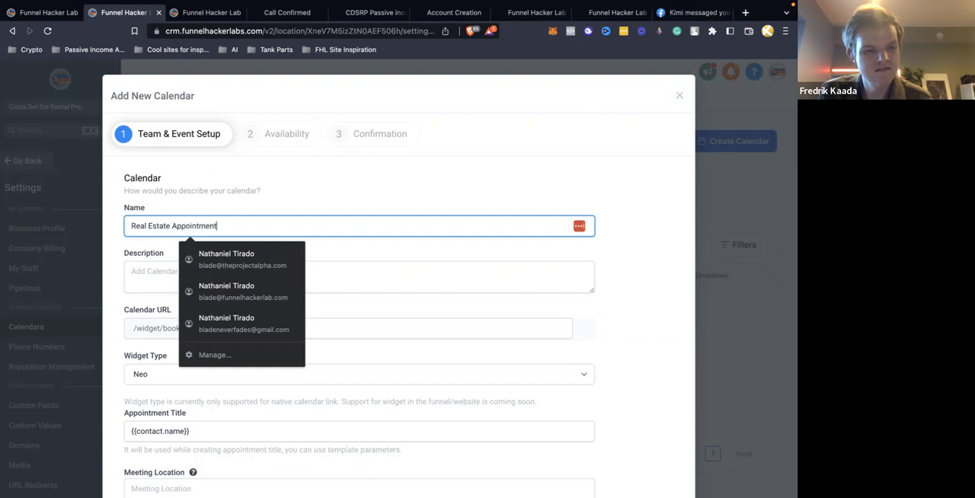
type(" Cal")
Copy the calendar name into the calendar URL slug
left_click(229, 328)
left_click(212, 226)
key("ctrl+a")
key("ctrl+c")
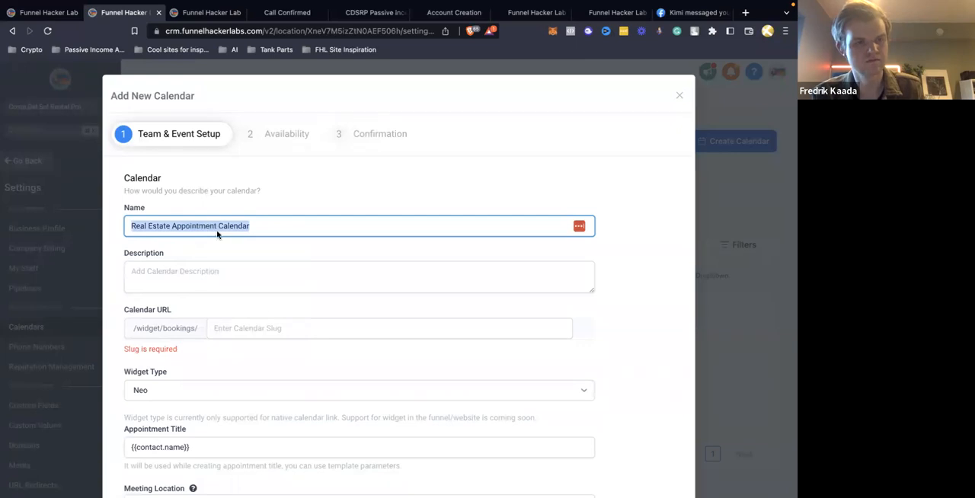
left_click(268, 328)
key("ctrl+v")
Set the linked calendar to None and try to save the team and event setup
scroll(268, 335, "down", 5)
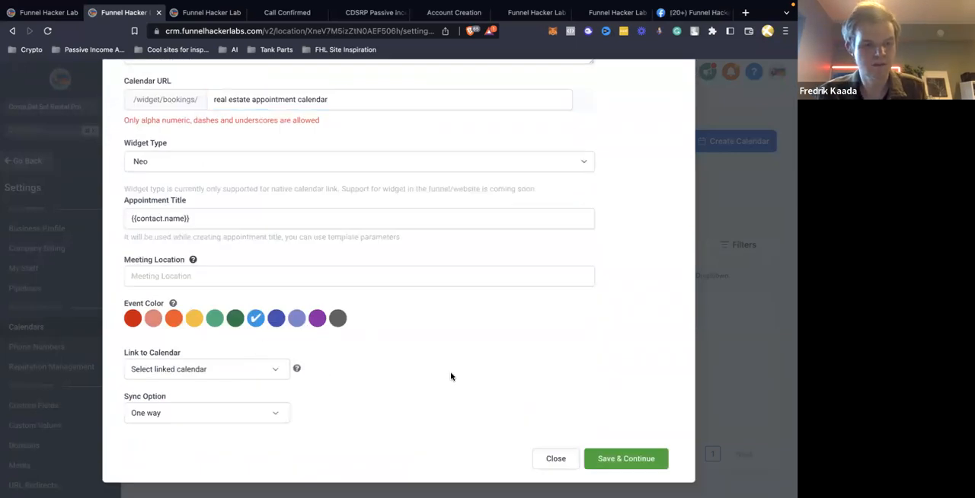
left_click(279, 371)
left_click(254, 390)
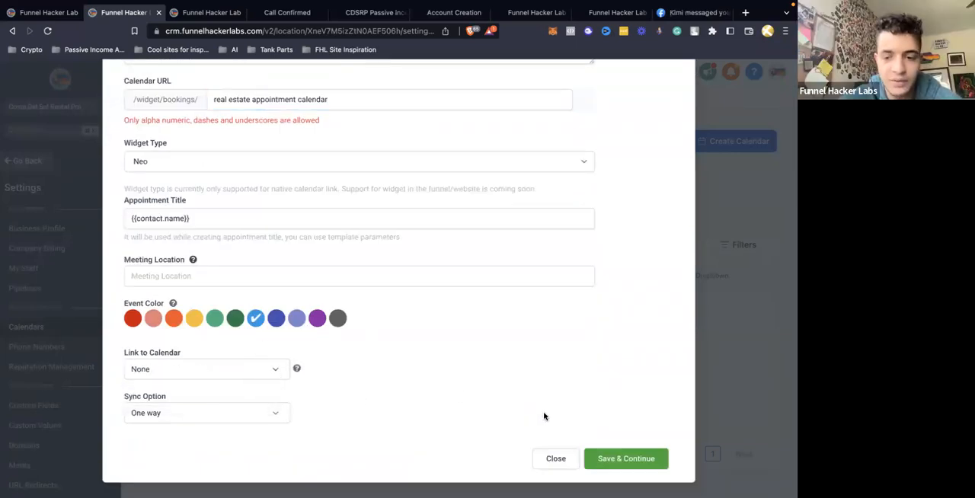
left_click(622, 460)
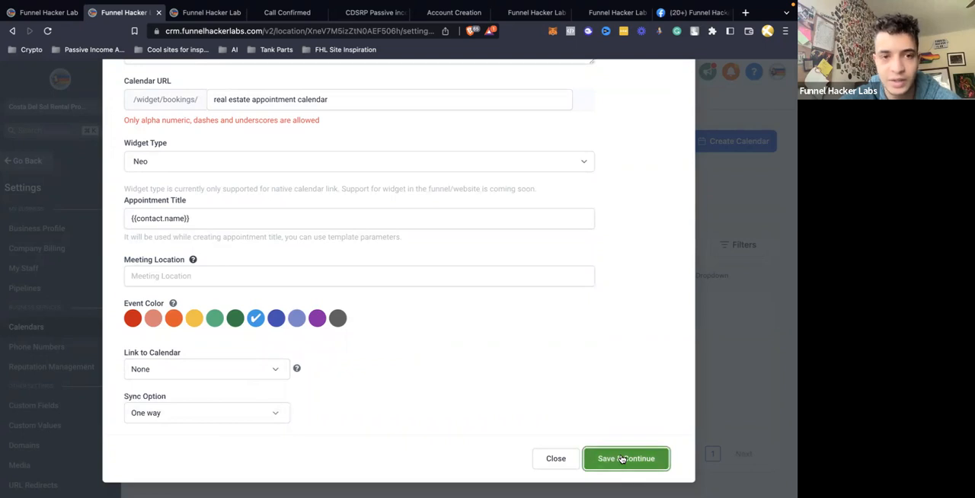
Remove the spaces from the calendar URL slug so it reads "realestateappointmentcalendar"
left_click(298, 99)
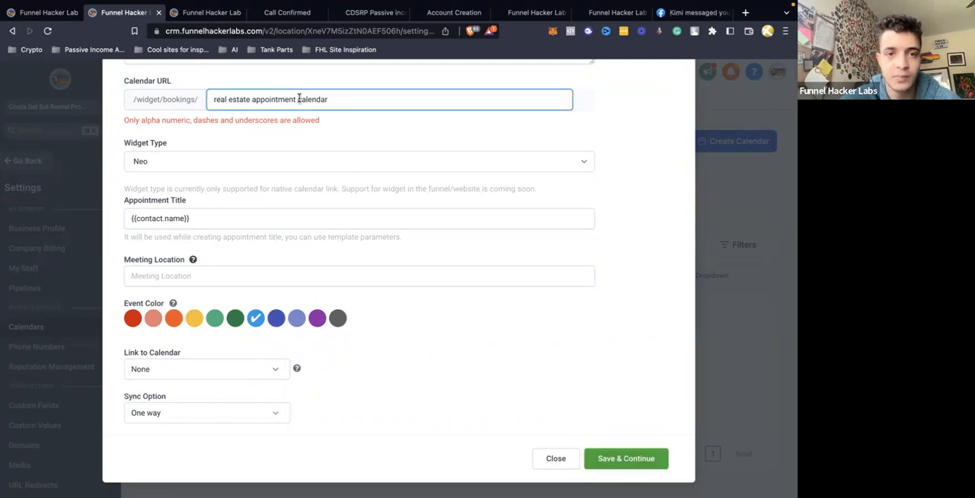
key("BackSpace")
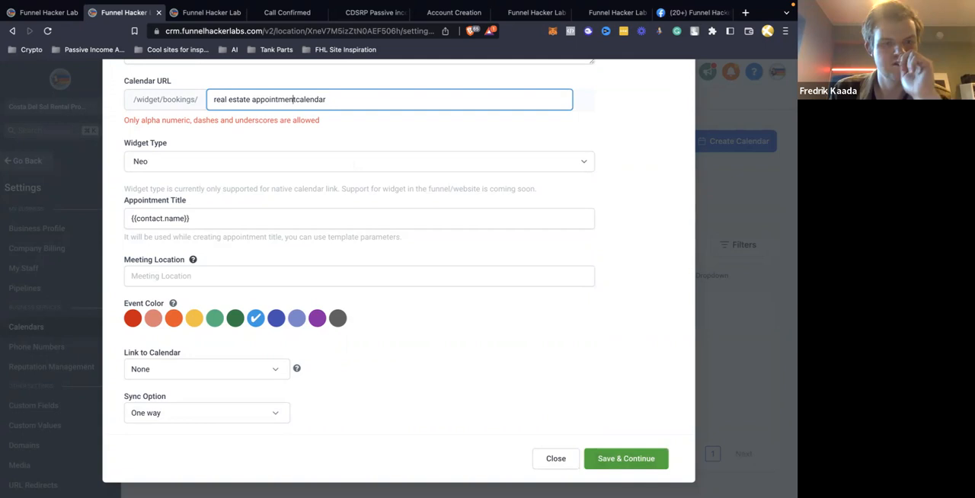
key("Left")
key("Left")
key("Left")
key("Left")
key("Left")
key("Left")
key("Left")
key("Left")
key("BackSpace")
key("Left")
key("Left")
key("Left")
key("Left")
key("Left")
key("Left")
key("BackSpace")
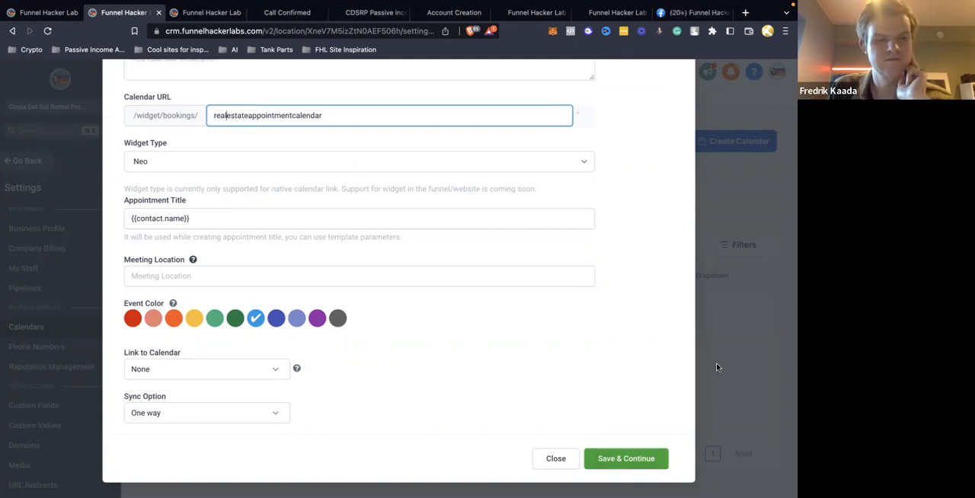
Save the event setup, accept the default availability and confirmation settings, and complete the calendar
left_click(641, 458)
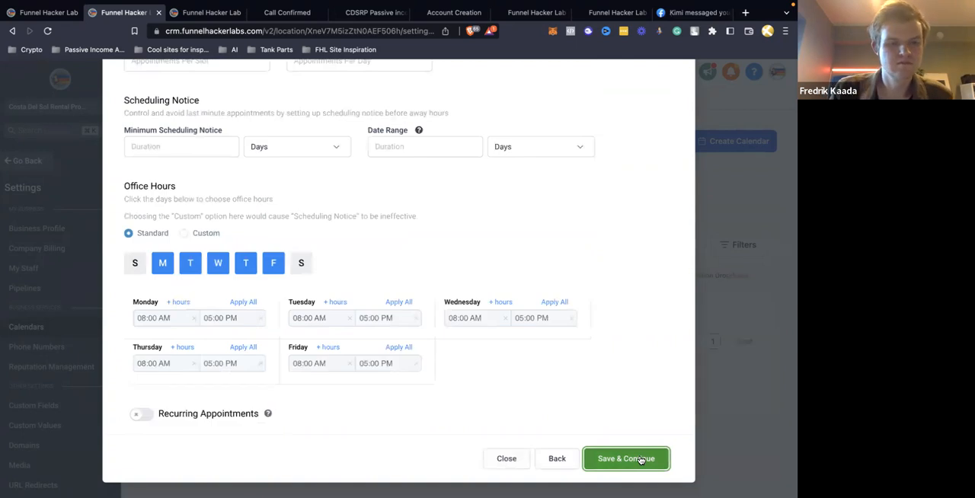
left_click(641, 458)
scroll(638, 460, "down", 5)
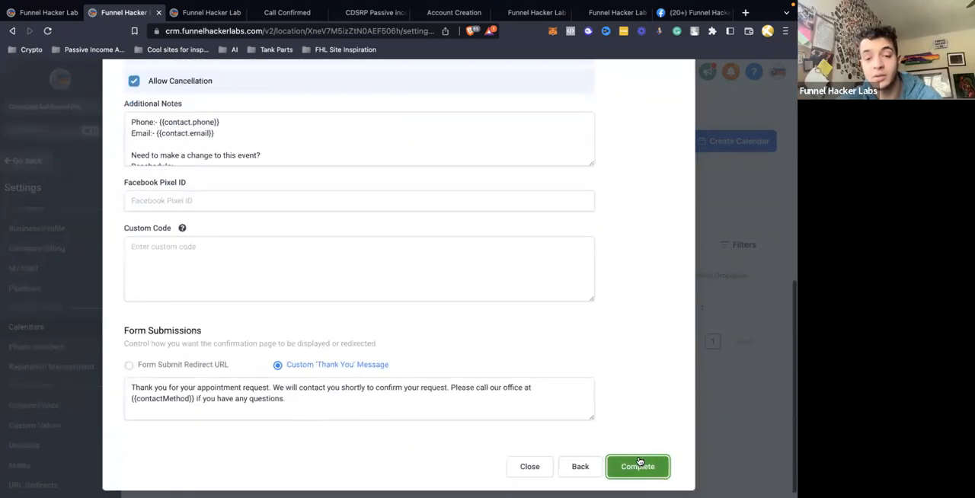
left_click(639, 462)
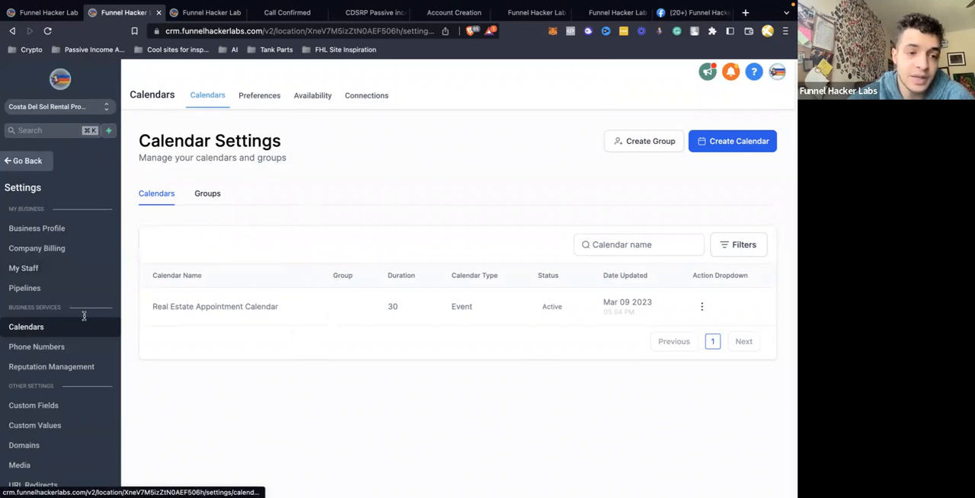
Check which account integrations are available, and return to the calendar settings
scroll(83, 316, "down", 3)
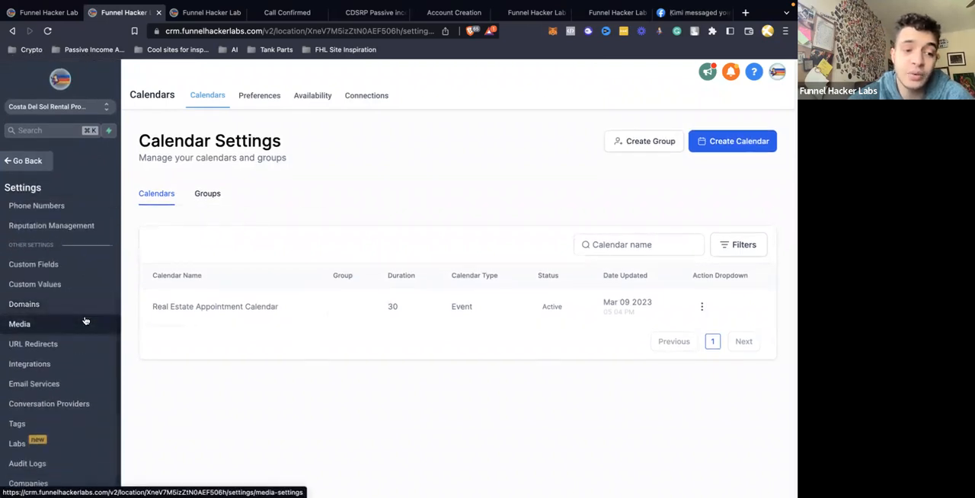
left_click(30, 364)
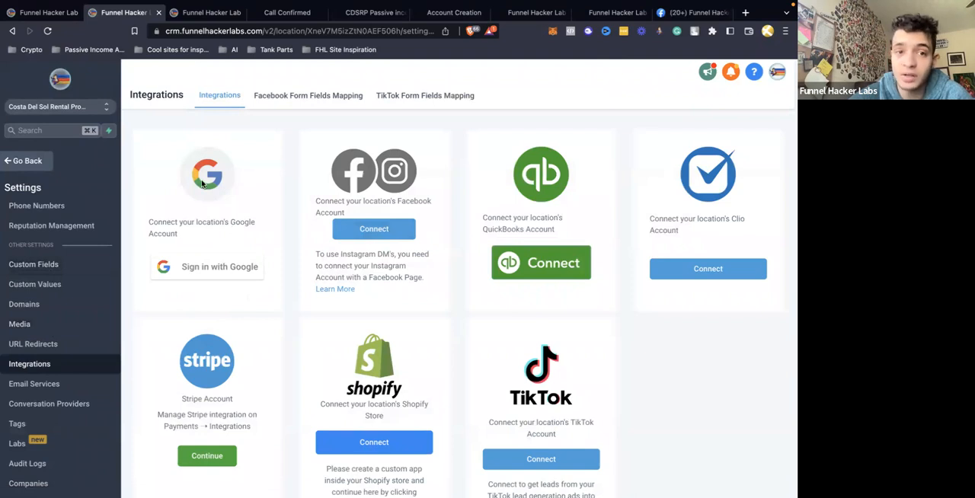
scroll(46, 316, "up", 3)
left_click(37, 312)
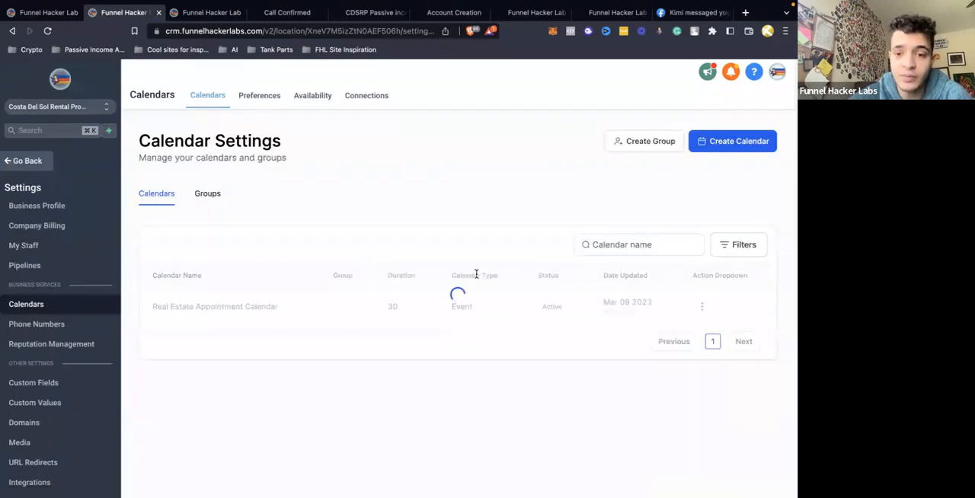
Open the Real Estate Appointment Calendar for editing, examine its linked calendar and sync options, and close it without changes
left_click(701, 306)
left_click(677, 331)
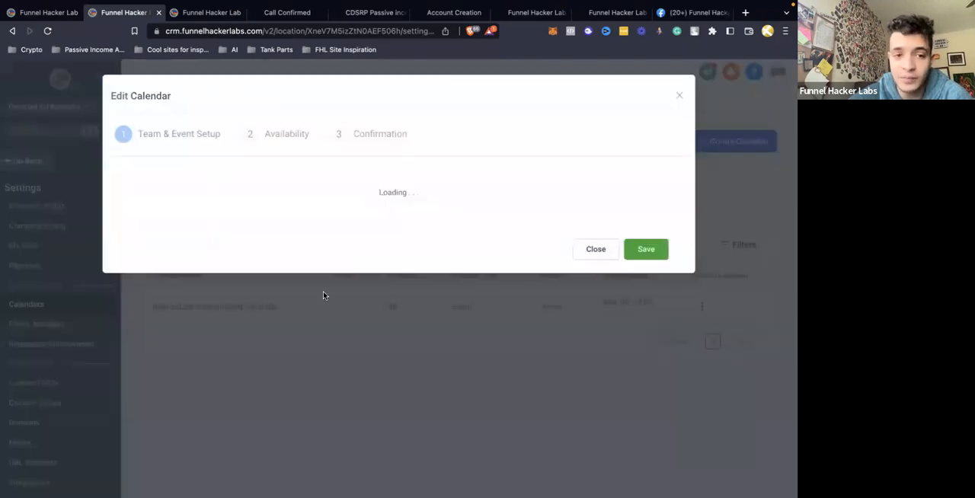
scroll(228, 252, "down", 5)
left_click(175, 374)
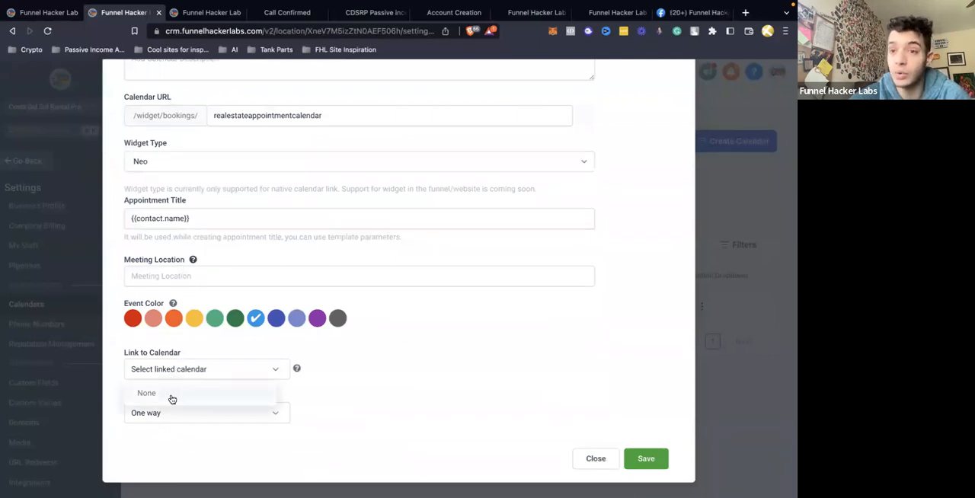
left_click(343, 394)
left_click(279, 414)
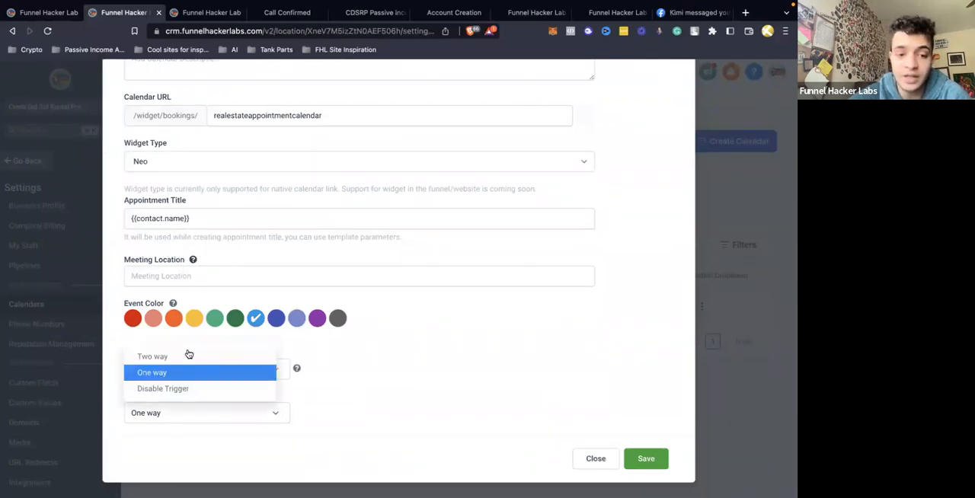
left_click(392, 416)
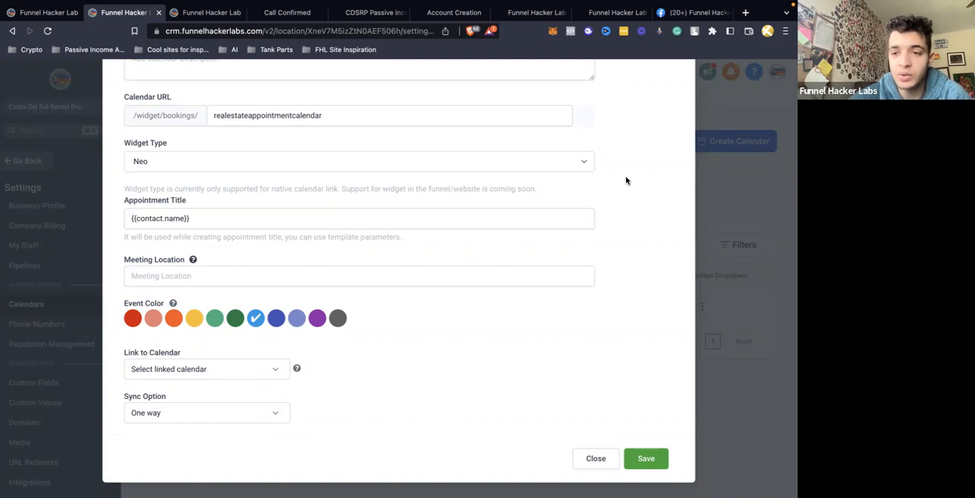
left_click(202, 369)
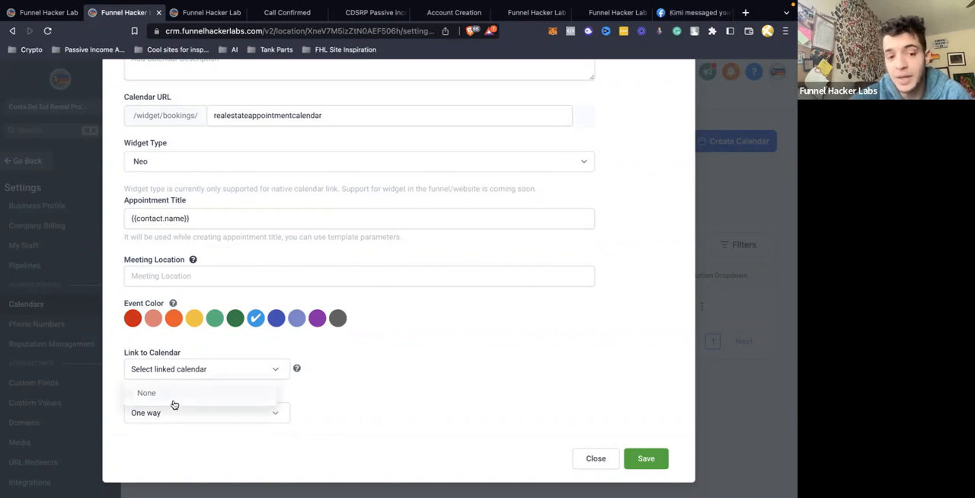
left_click(523, 344)
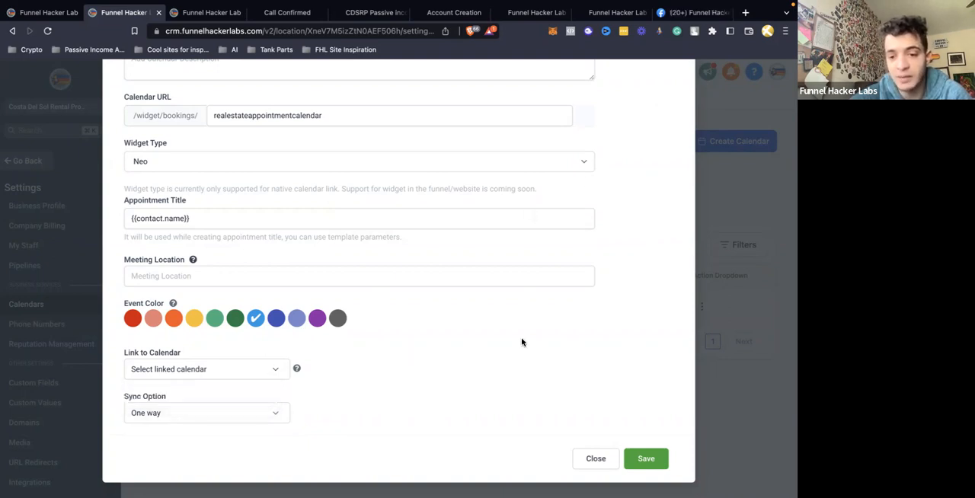
scroll(537, 328, "up", 5)
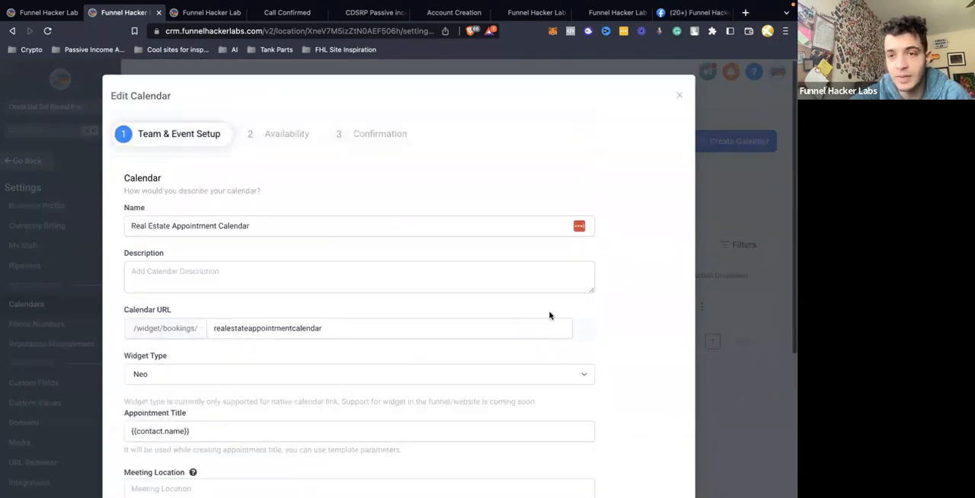
left_click(679, 95)
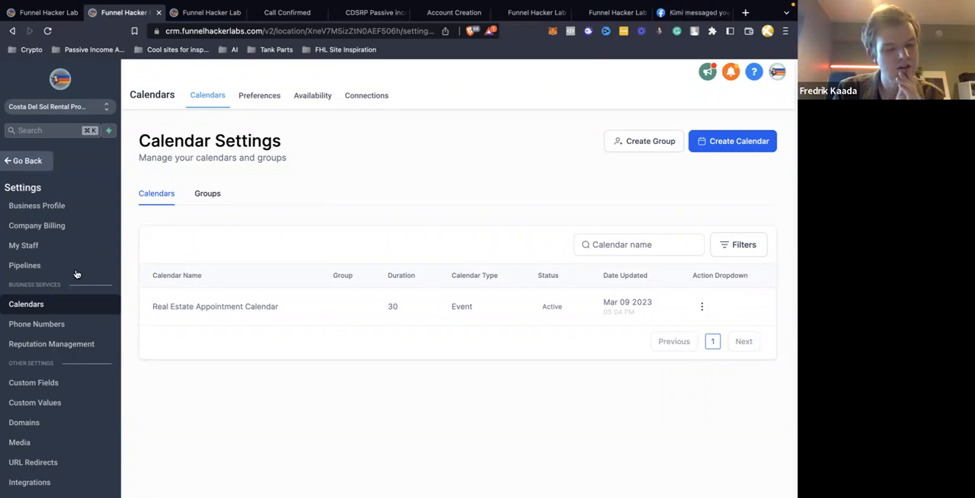
Review the full list of services offered in the account's integration settings
scroll(72, 343, "down", 3)
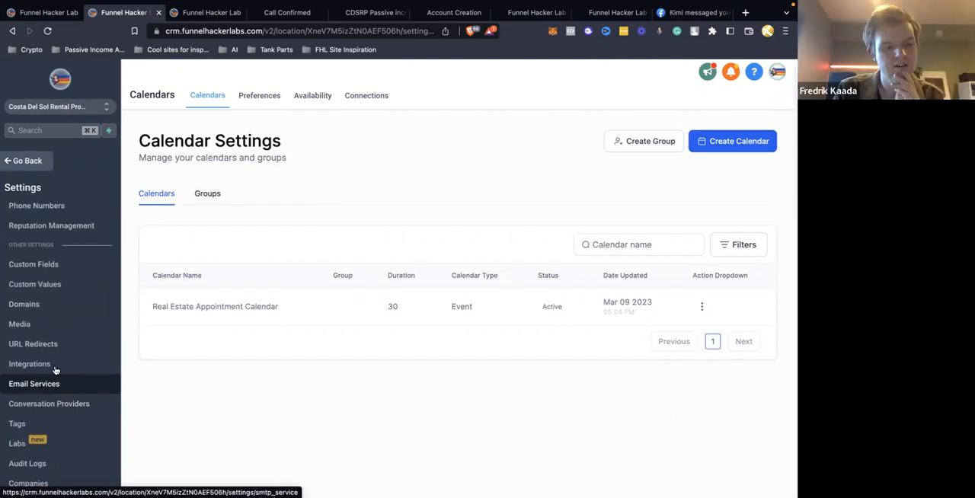
left_click(45, 363)
scroll(370, 300, "down", 1)
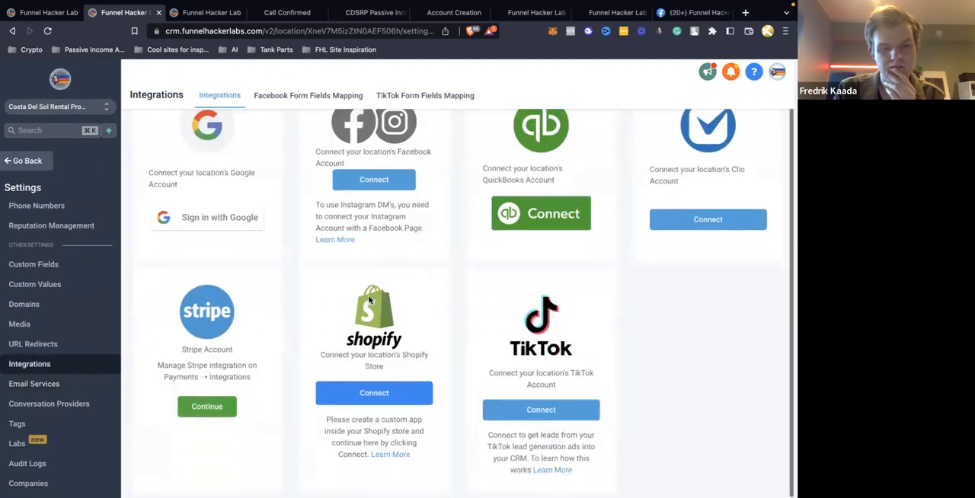
scroll(371, 300, "up", 1)
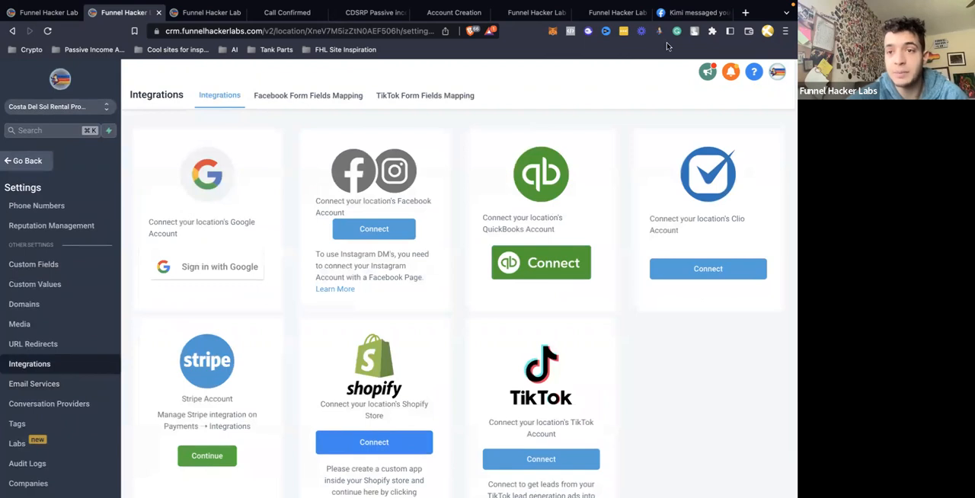
left_click(745, 14)
type("zapier")
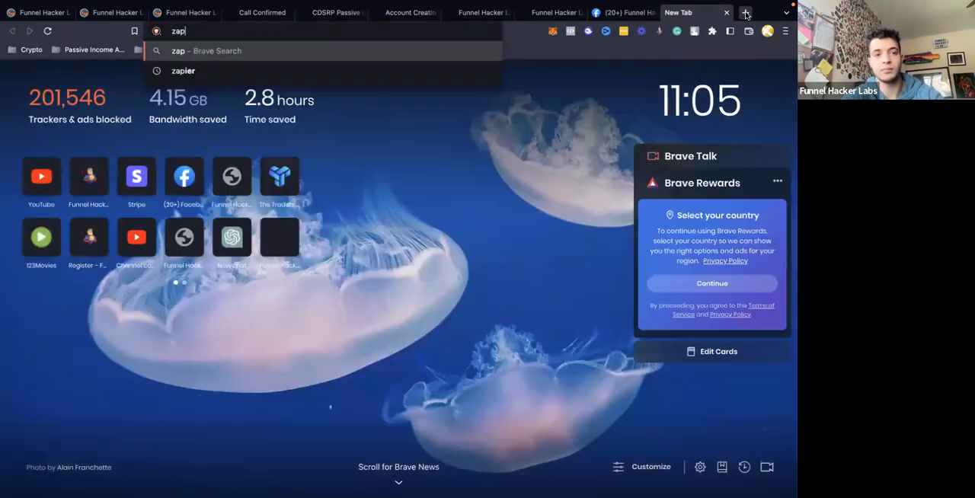
key("Return")
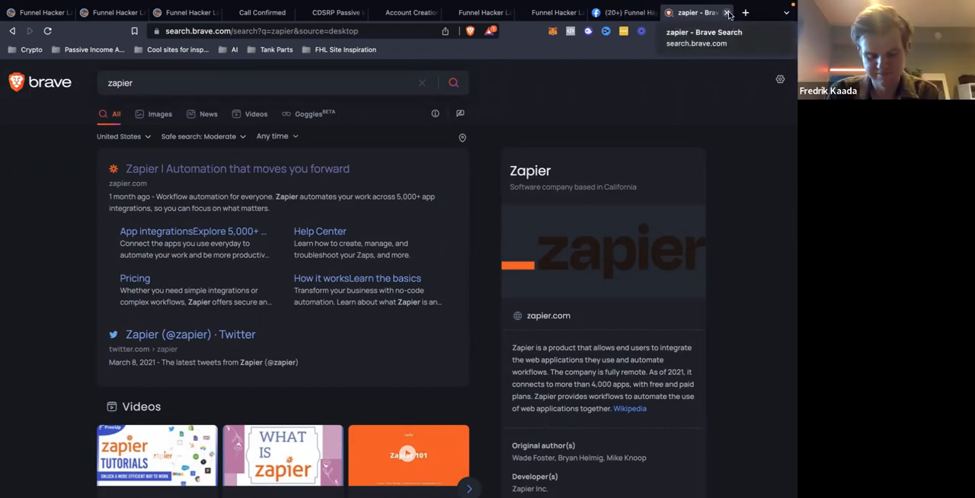
left_click(728, 14)
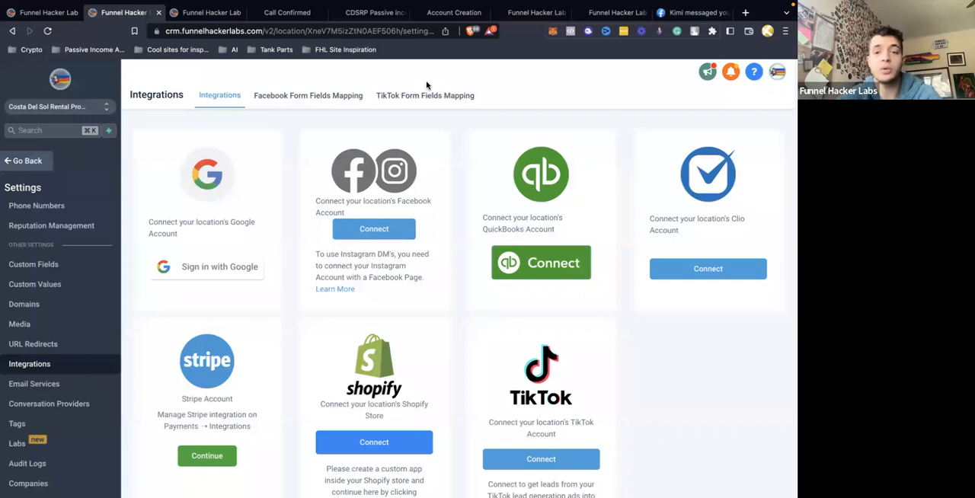
Search the web for "zapier" in a new browser tab and open the Zapier website
left_click(745, 13)
type("x")
key("BackSpace")
type("zapier")
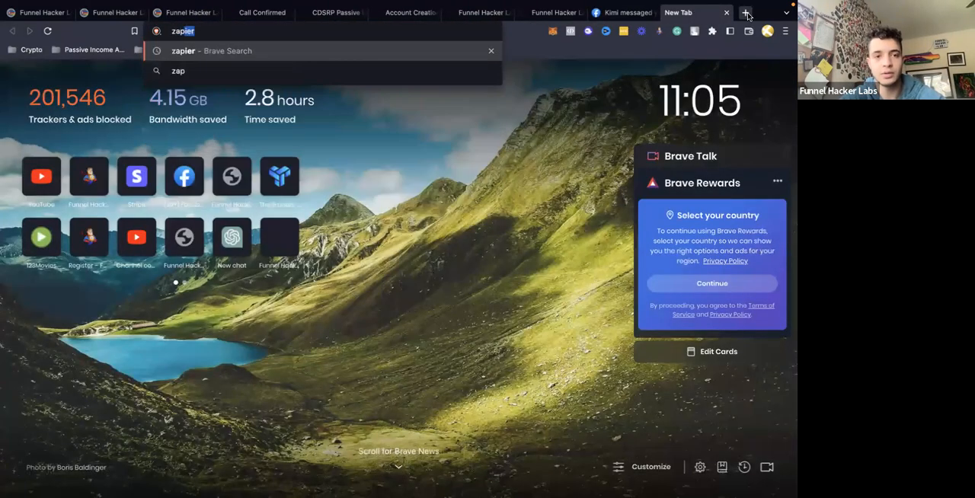
key("Return")
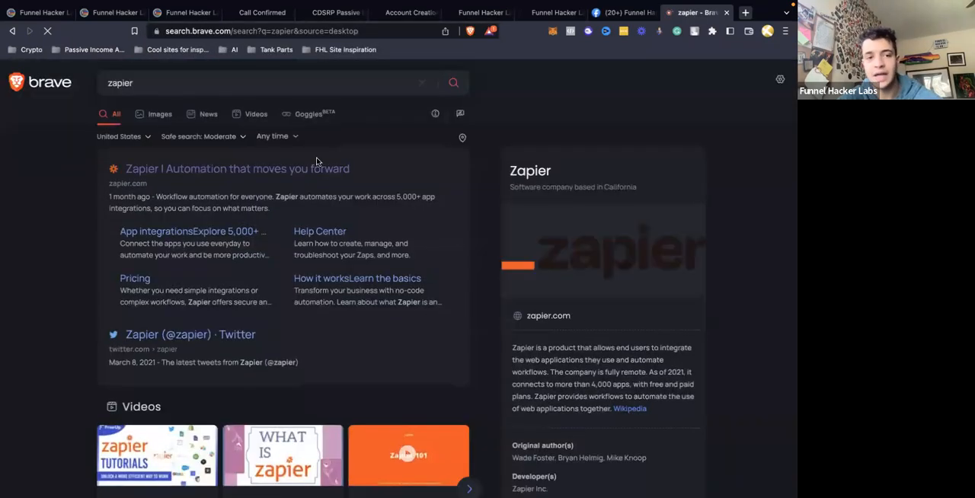
left_click(293, 170)
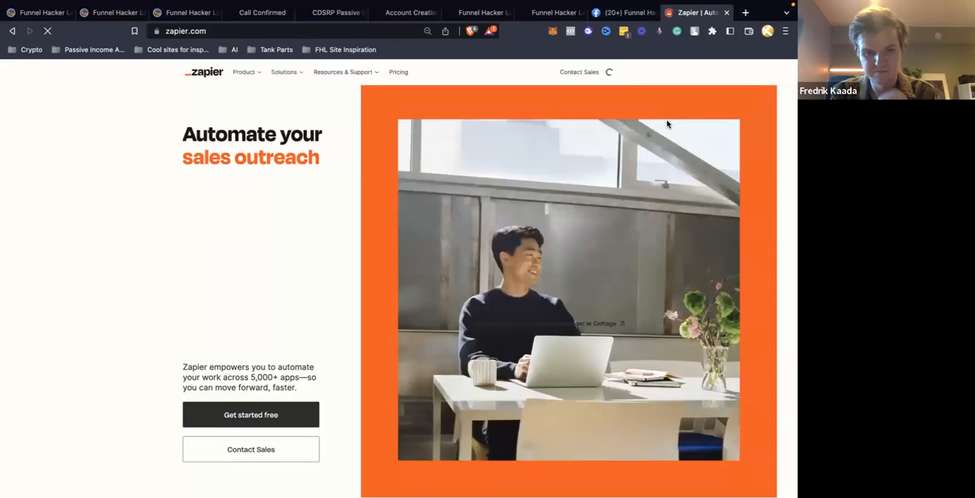
Log in to Zapier with the saved account e-mail
left_click(558, 72)
left_click(459, 166)
left_click(511, 200)
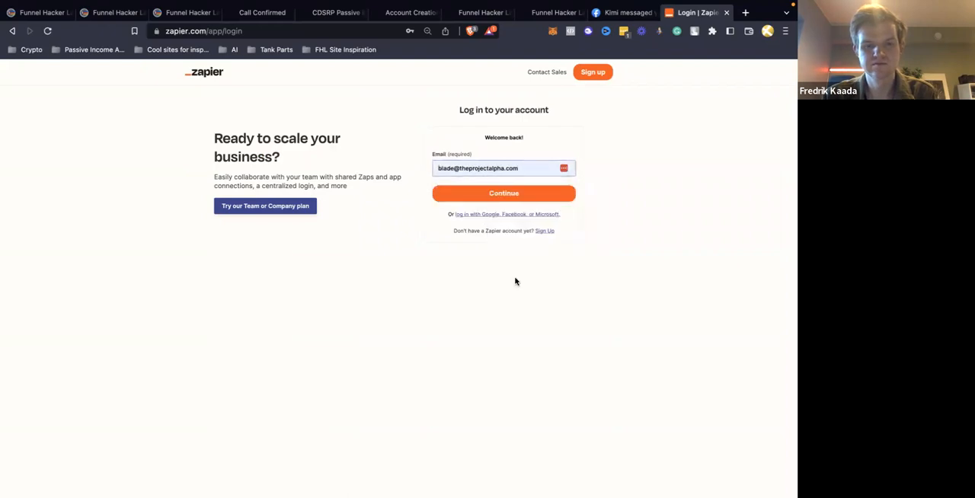
left_click(503, 194)
left_click(503, 210)
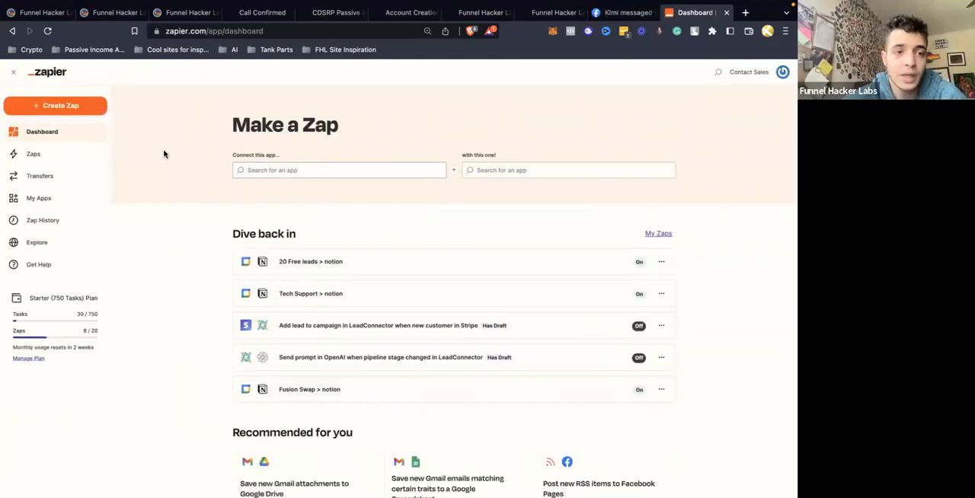
Create a new Zap with LeadConnector as the trigger app and view its available trigger events
left_click(74, 112)
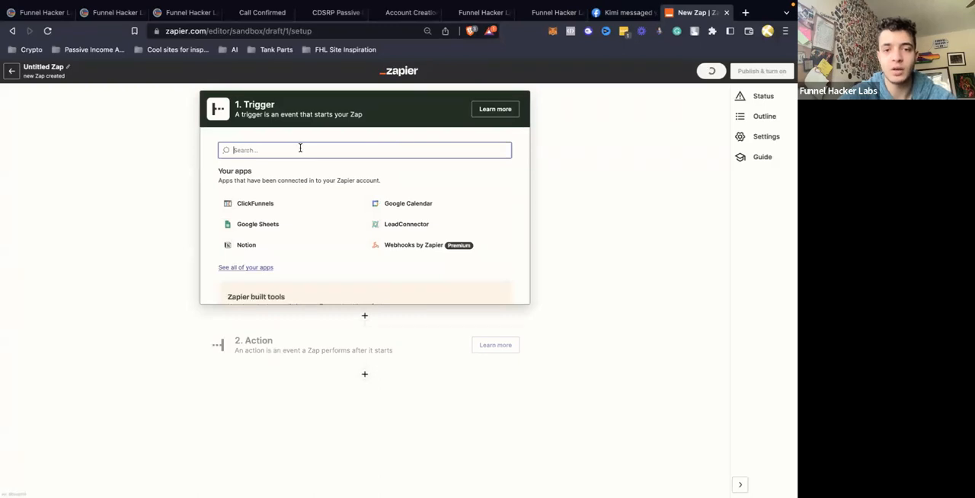
left_click(393, 227)
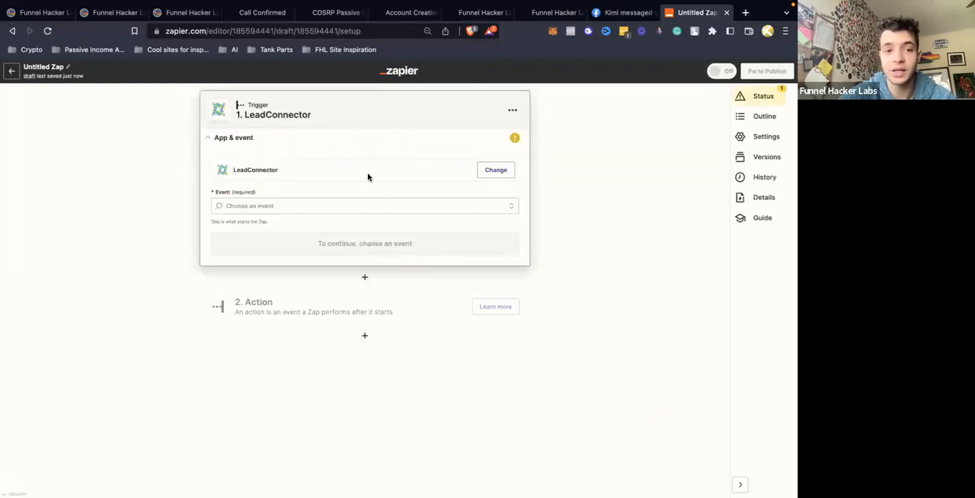
left_click(326, 206)
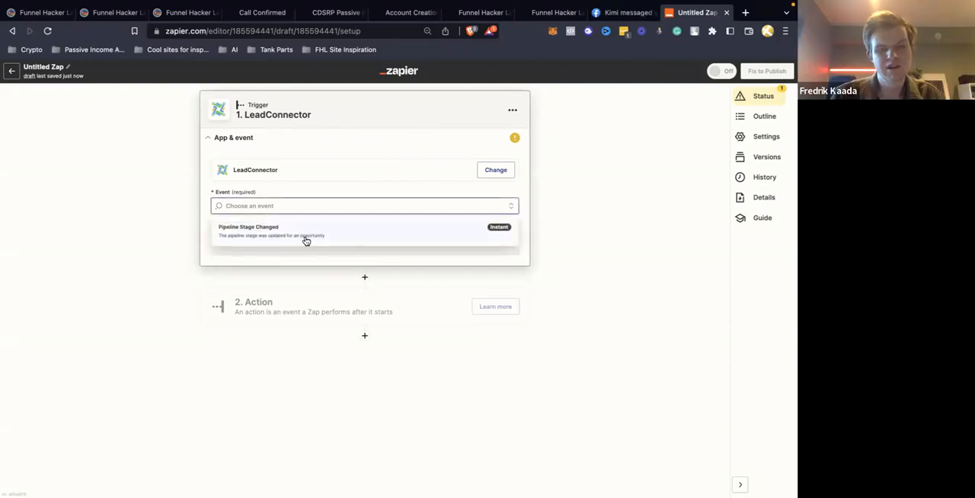
left_click(347, 177)
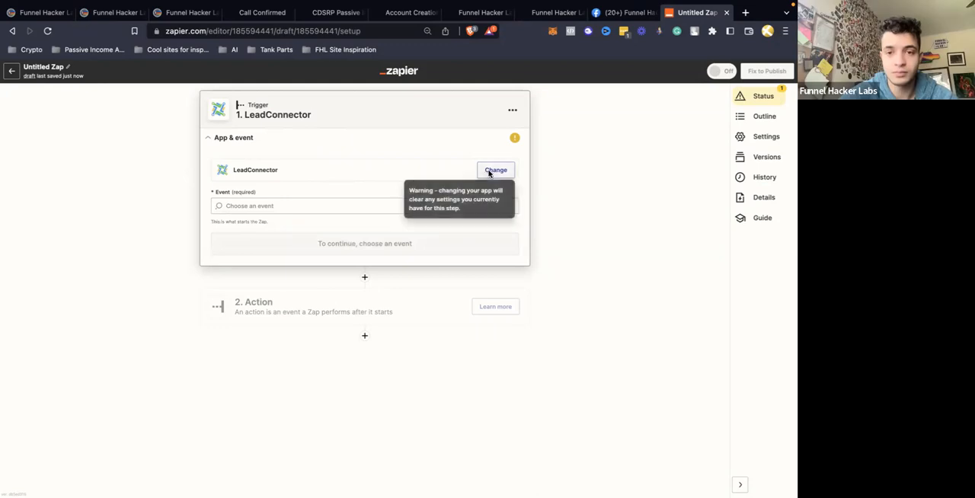
left_click(489, 172)
left_click(548, 188)
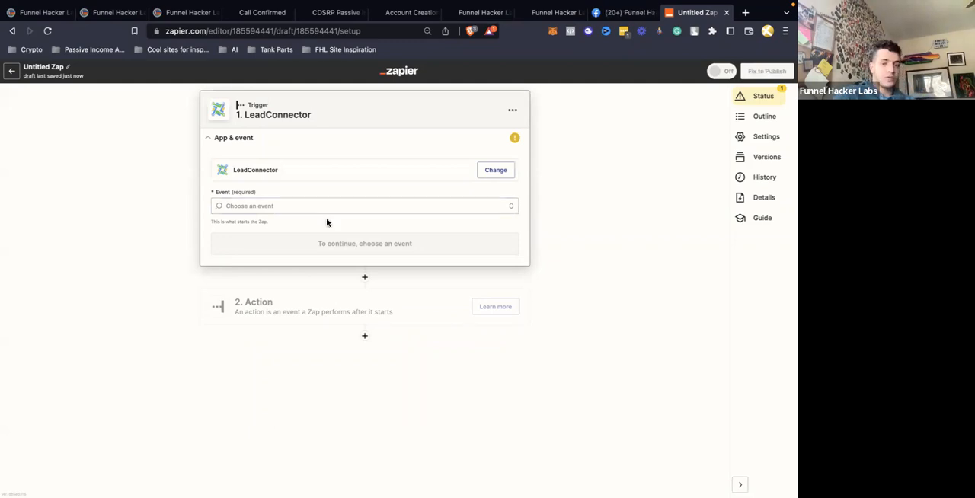
Search the action apps for "microsof" and choose Microsoft Outlook as the Zap's action app
left_click(312, 309)
type("micro")
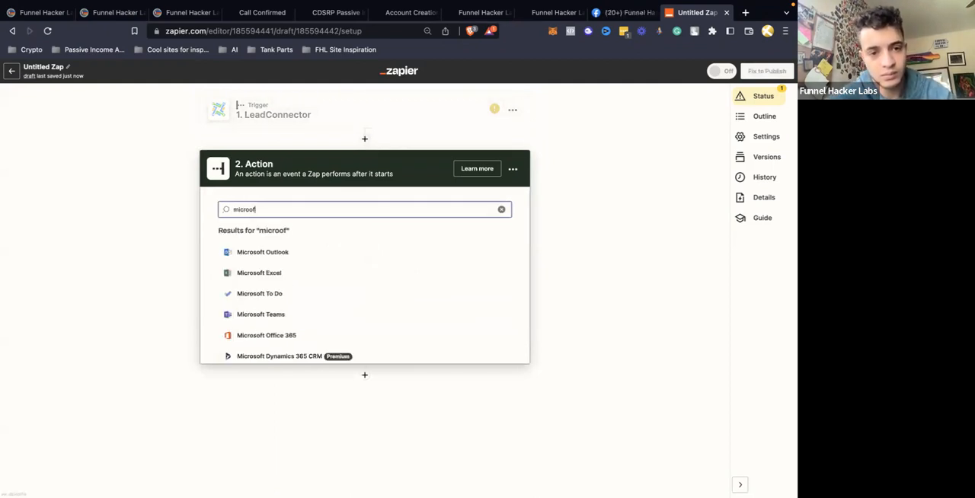
type("sof")
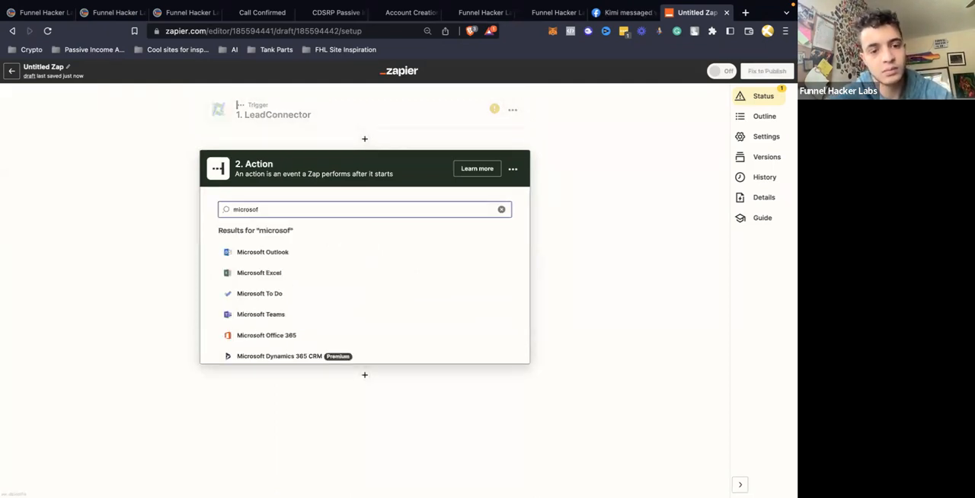
scroll(342, 318, "down", 1)
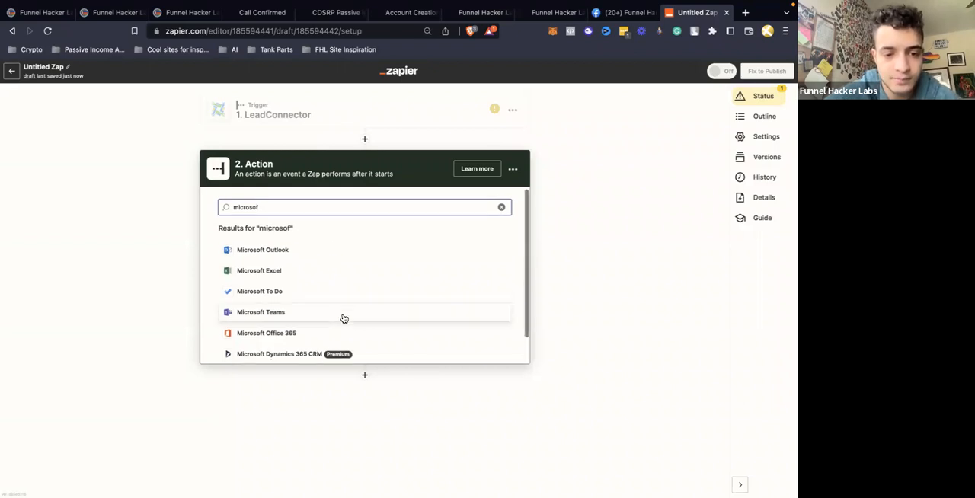
scroll(344, 318, "down", 1)
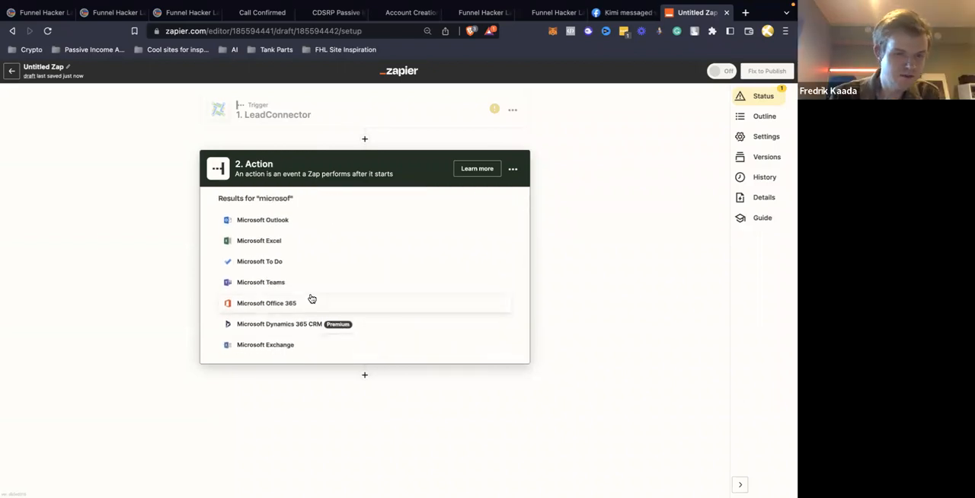
left_click(283, 225)
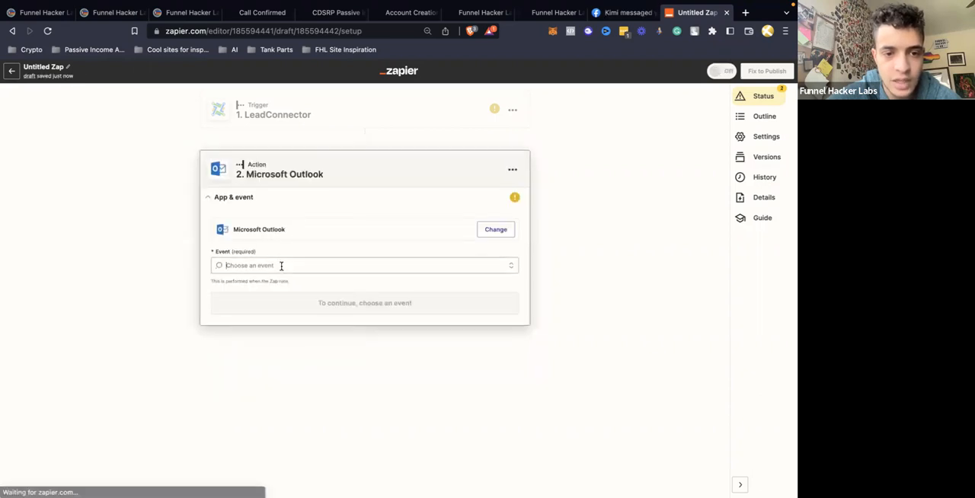
Set the Outlook action's event to Create Event and continue to its account connection
left_click(281, 265)
left_click(270, 300)
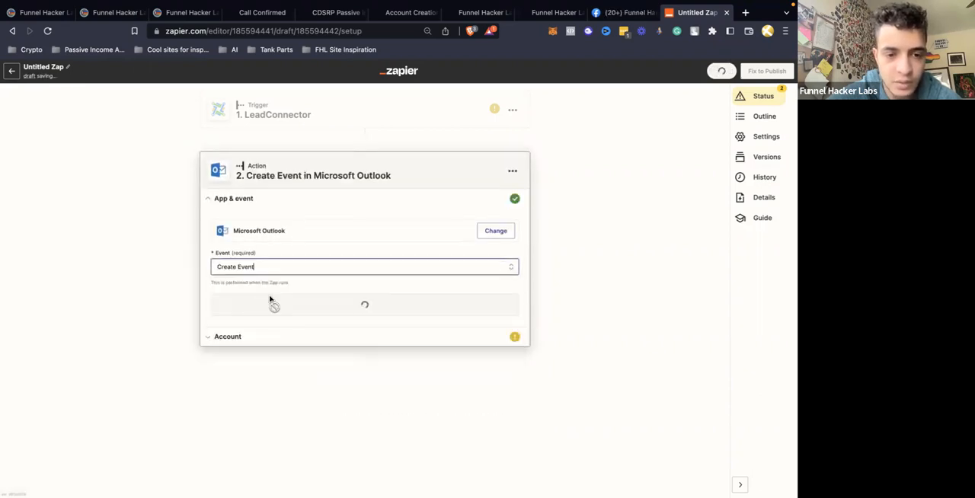
left_click(270, 309)
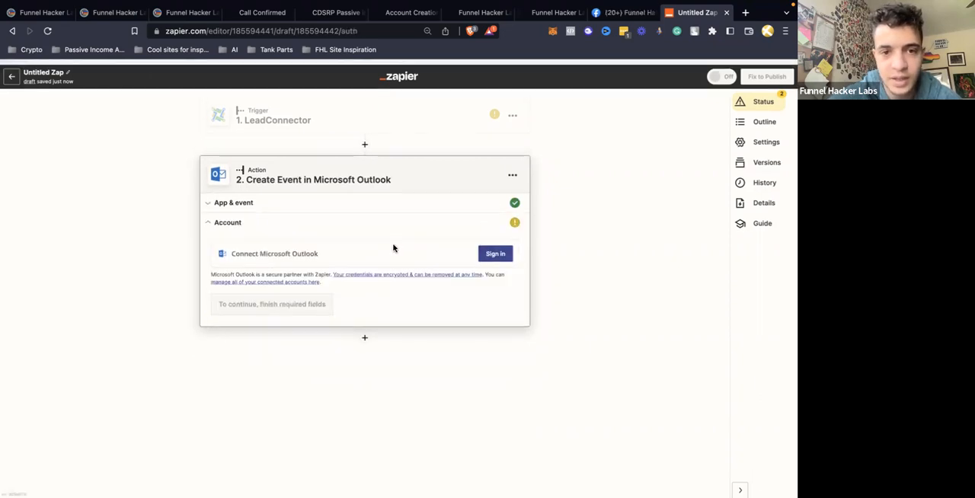
Check the LeadConnector trigger's available events and replace the Zap's trigger app with Google Calendar
left_click(383, 110)
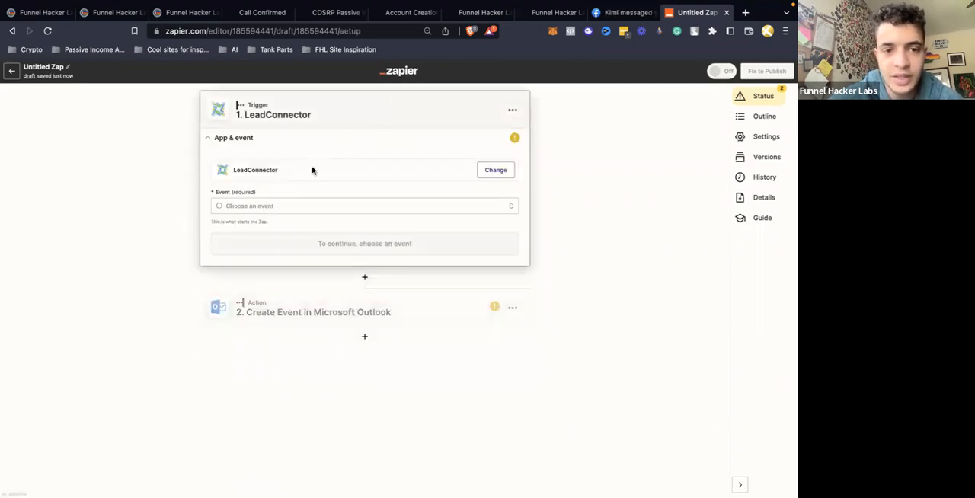
left_click(321, 202)
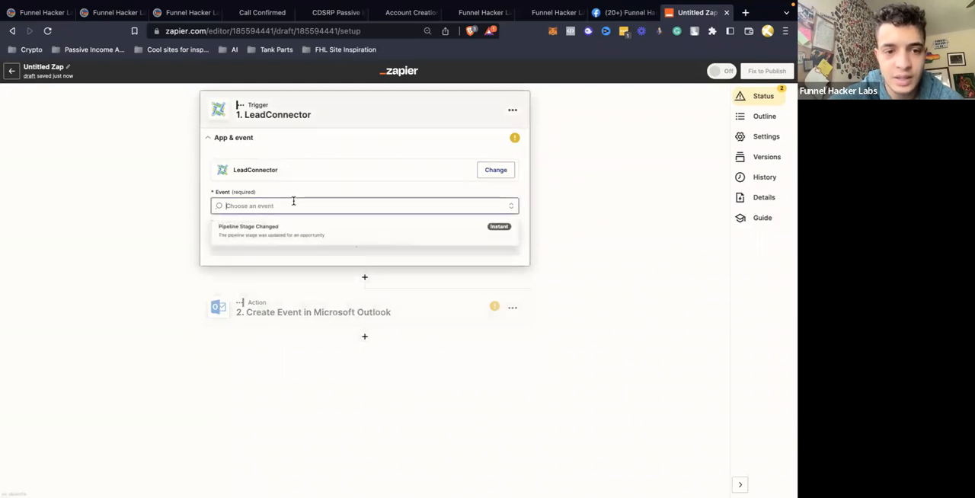
left_click(445, 168)
left_click(420, 209)
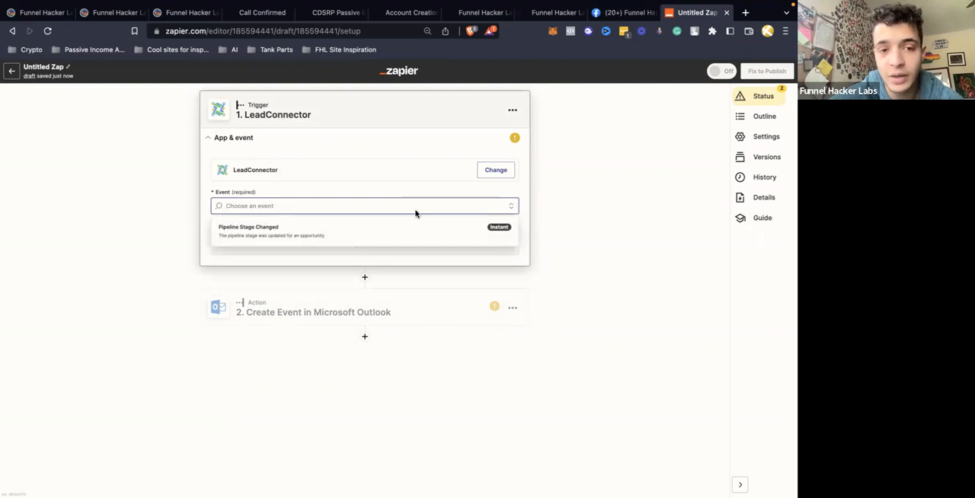
left_click(506, 174)
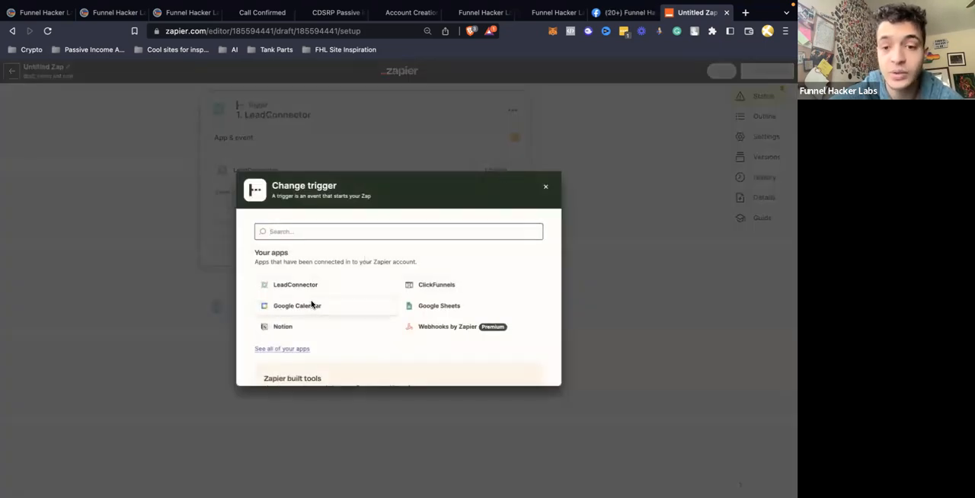
left_click(297, 305)
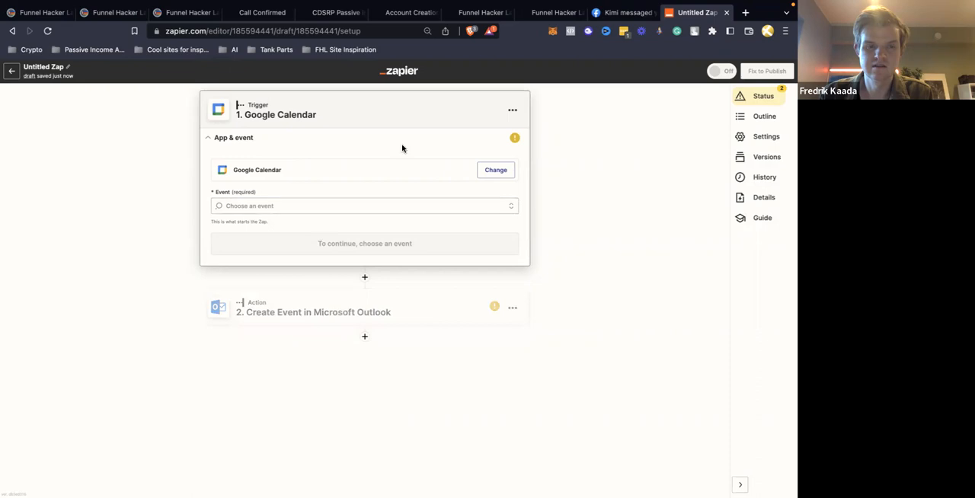
Set the Google Calendar trigger's event to New or Updated Event
left_click(278, 204)
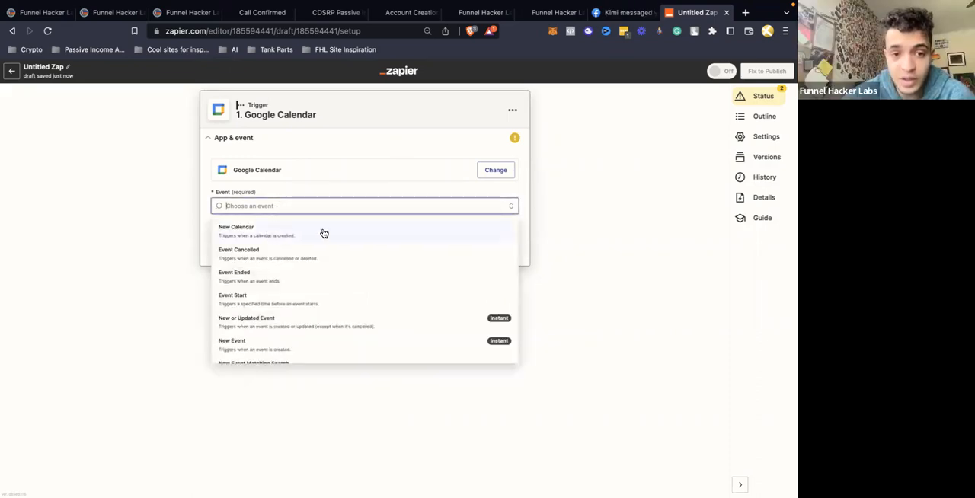
scroll(289, 282, "down", 1)
left_click(289, 282)
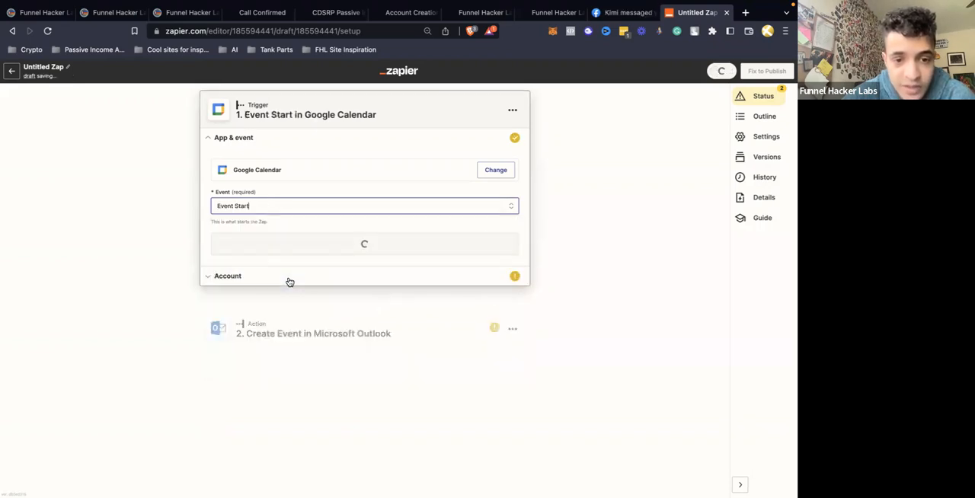
left_click(342, 206)
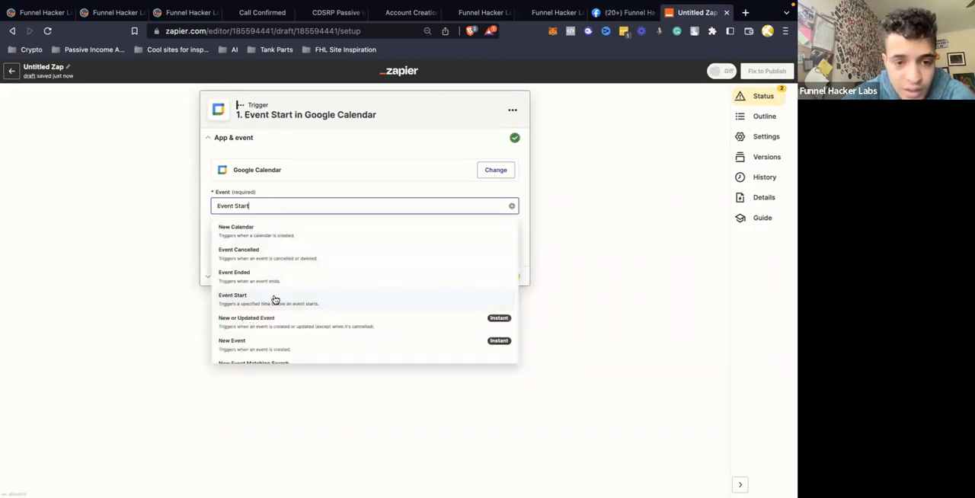
scroll(275, 300, "down", 1)
left_click(275, 300)
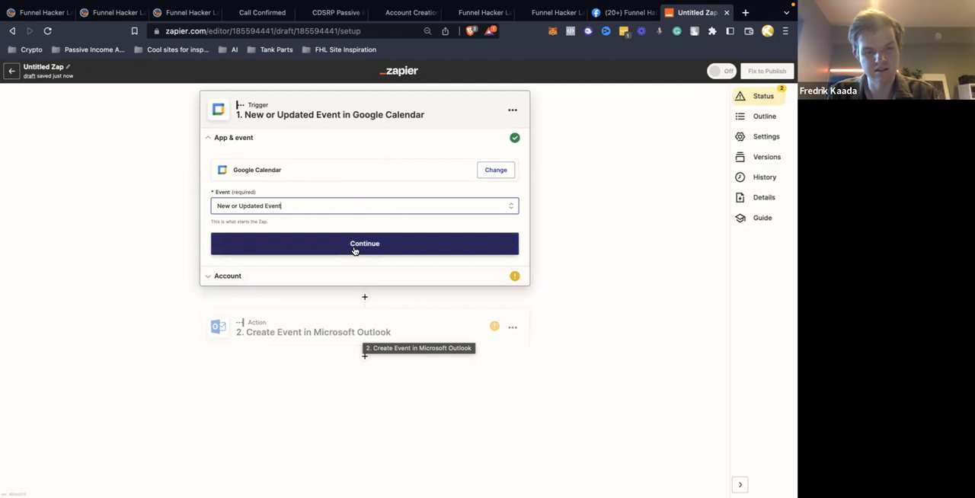
Leave the Zap editor and look through the existing Zaps in the Home folder
left_click(12, 73)
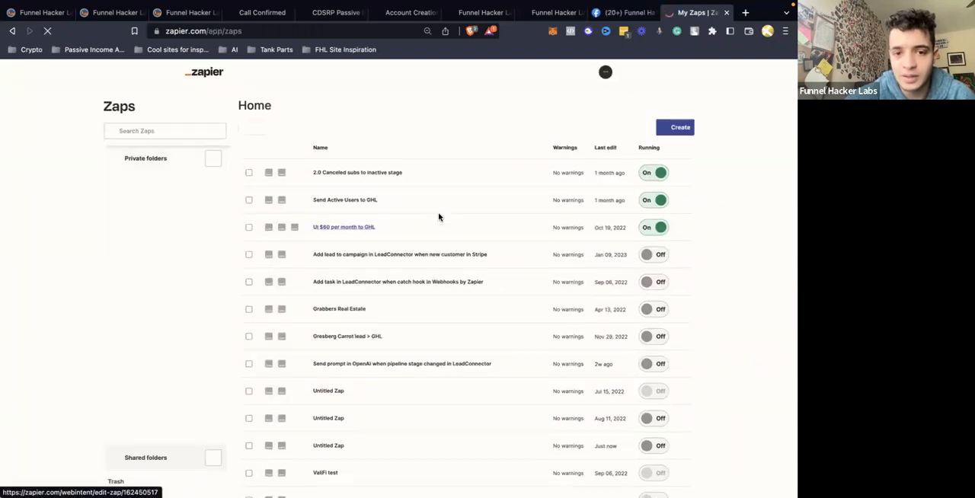
scroll(439, 217, "down", 3)
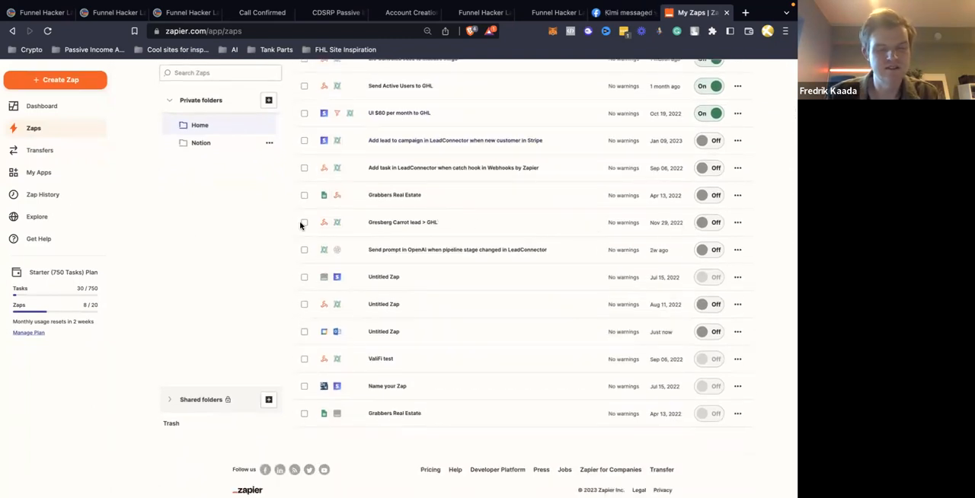
scroll(474, 302, "up", 3)
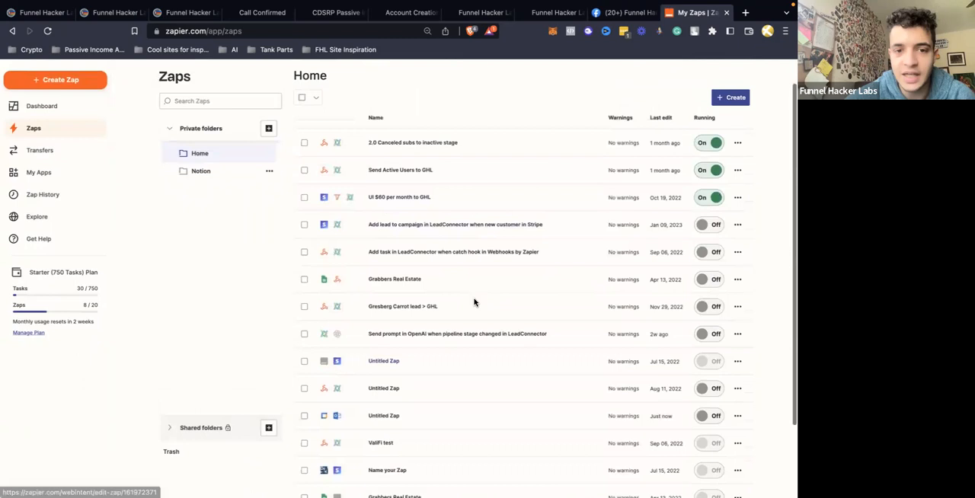
scroll(474, 302, "down", 2)
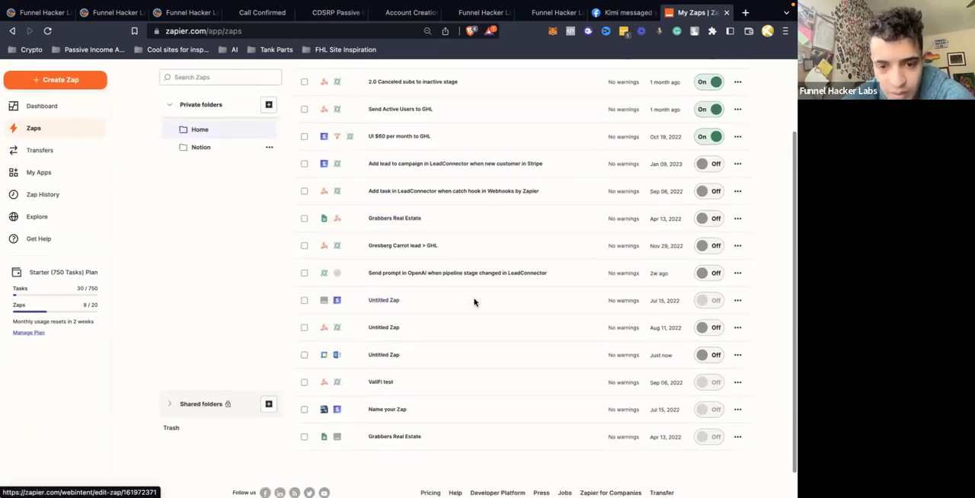
scroll(474, 302, "up", 3)
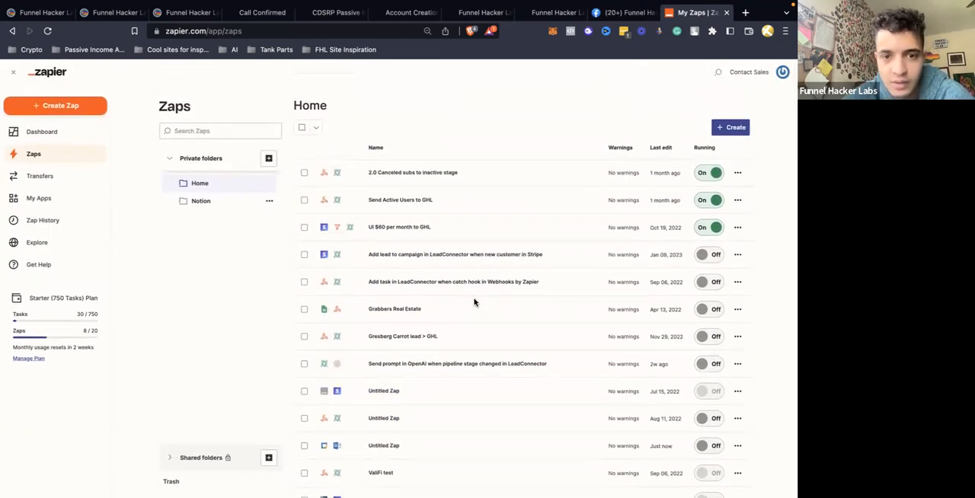
scroll(474, 302, "down", 1)
View the trigger and action of the "20 Free leads > notion" Zap in the Notion folder, and return to the Home folder
left_click(200, 166)
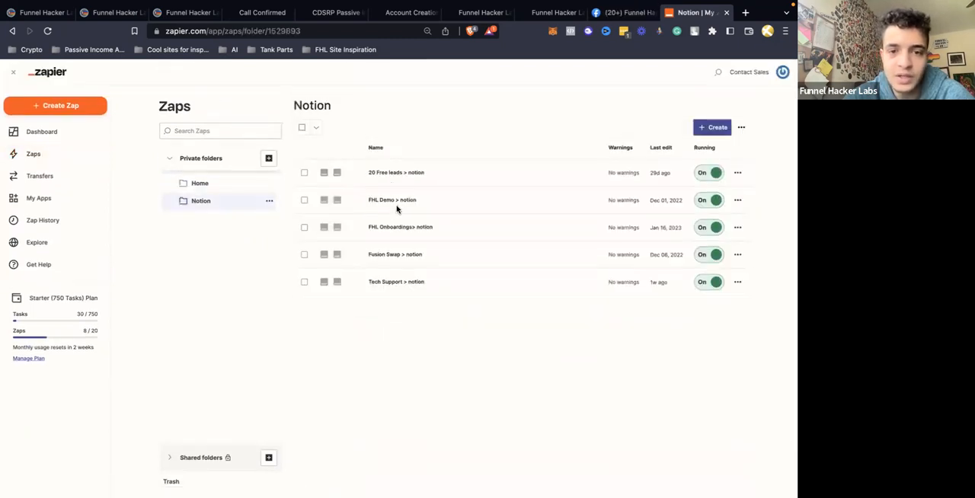
left_click(380, 174)
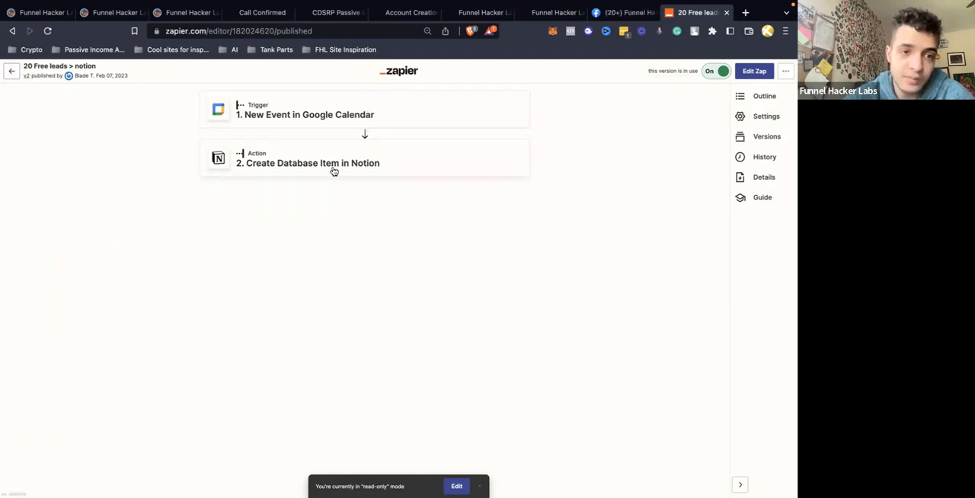
left_click(11, 73)
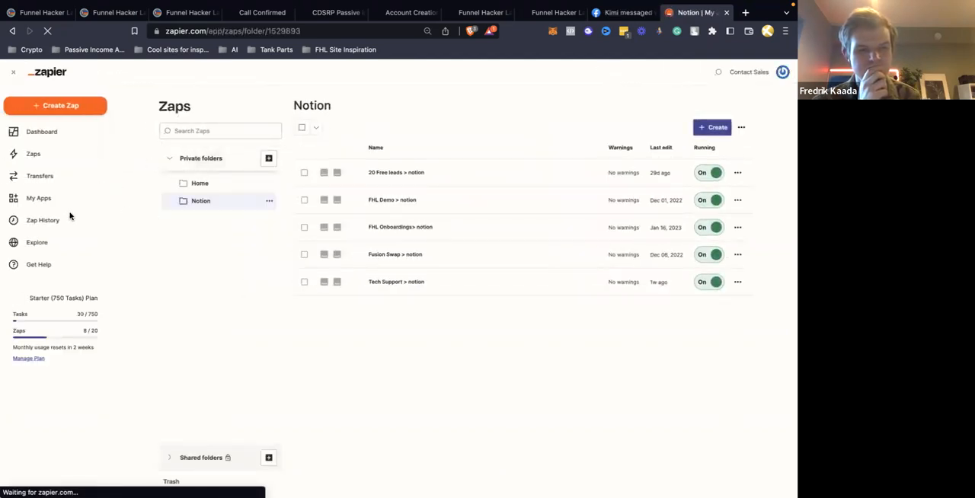
left_click(201, 184)
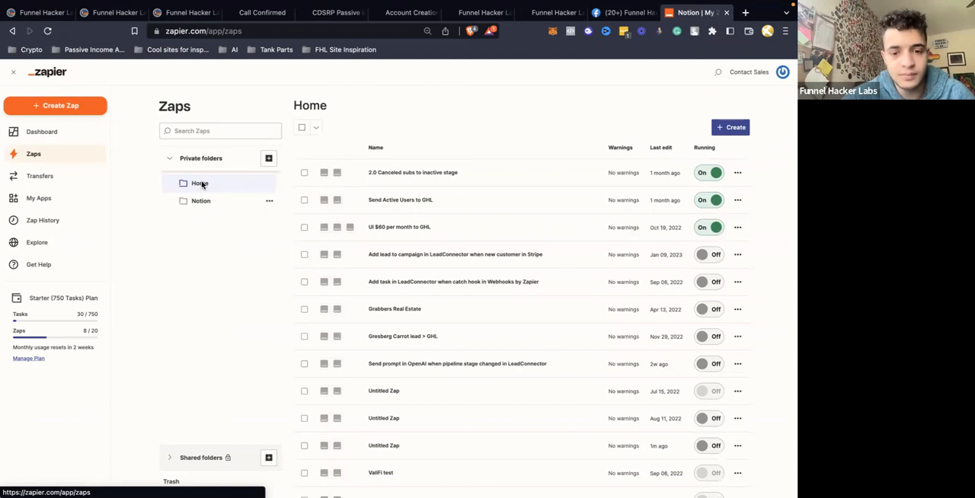
Switch to the Funnel Hacker Labs CRM's Integrations settings and close the Zapier page
left_click(107, 19)
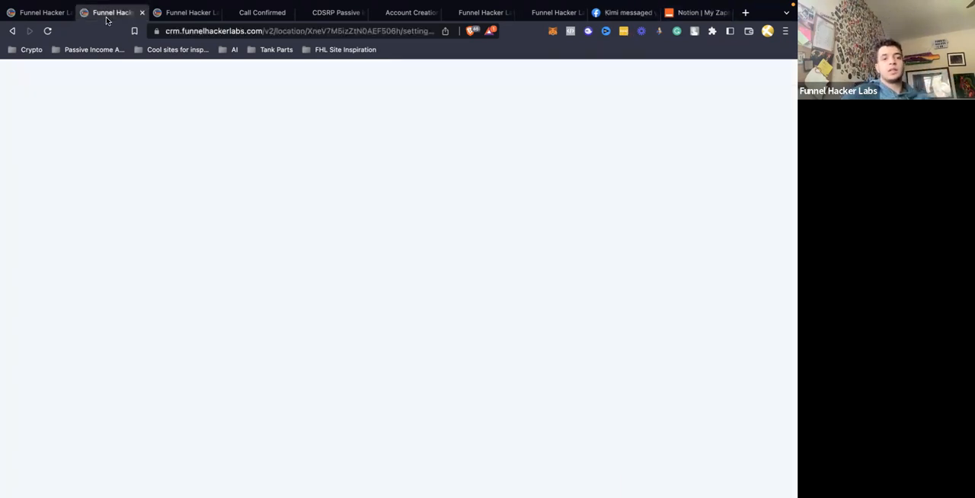
left_click(727, 13)
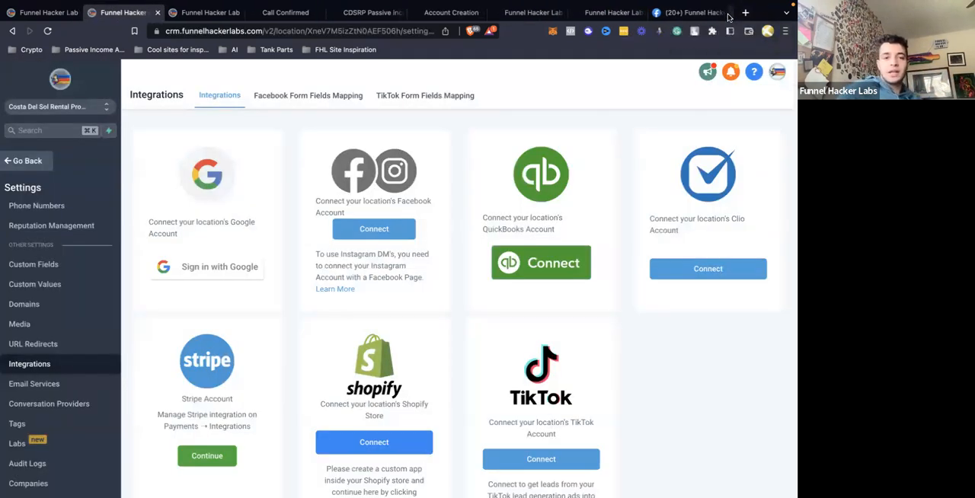